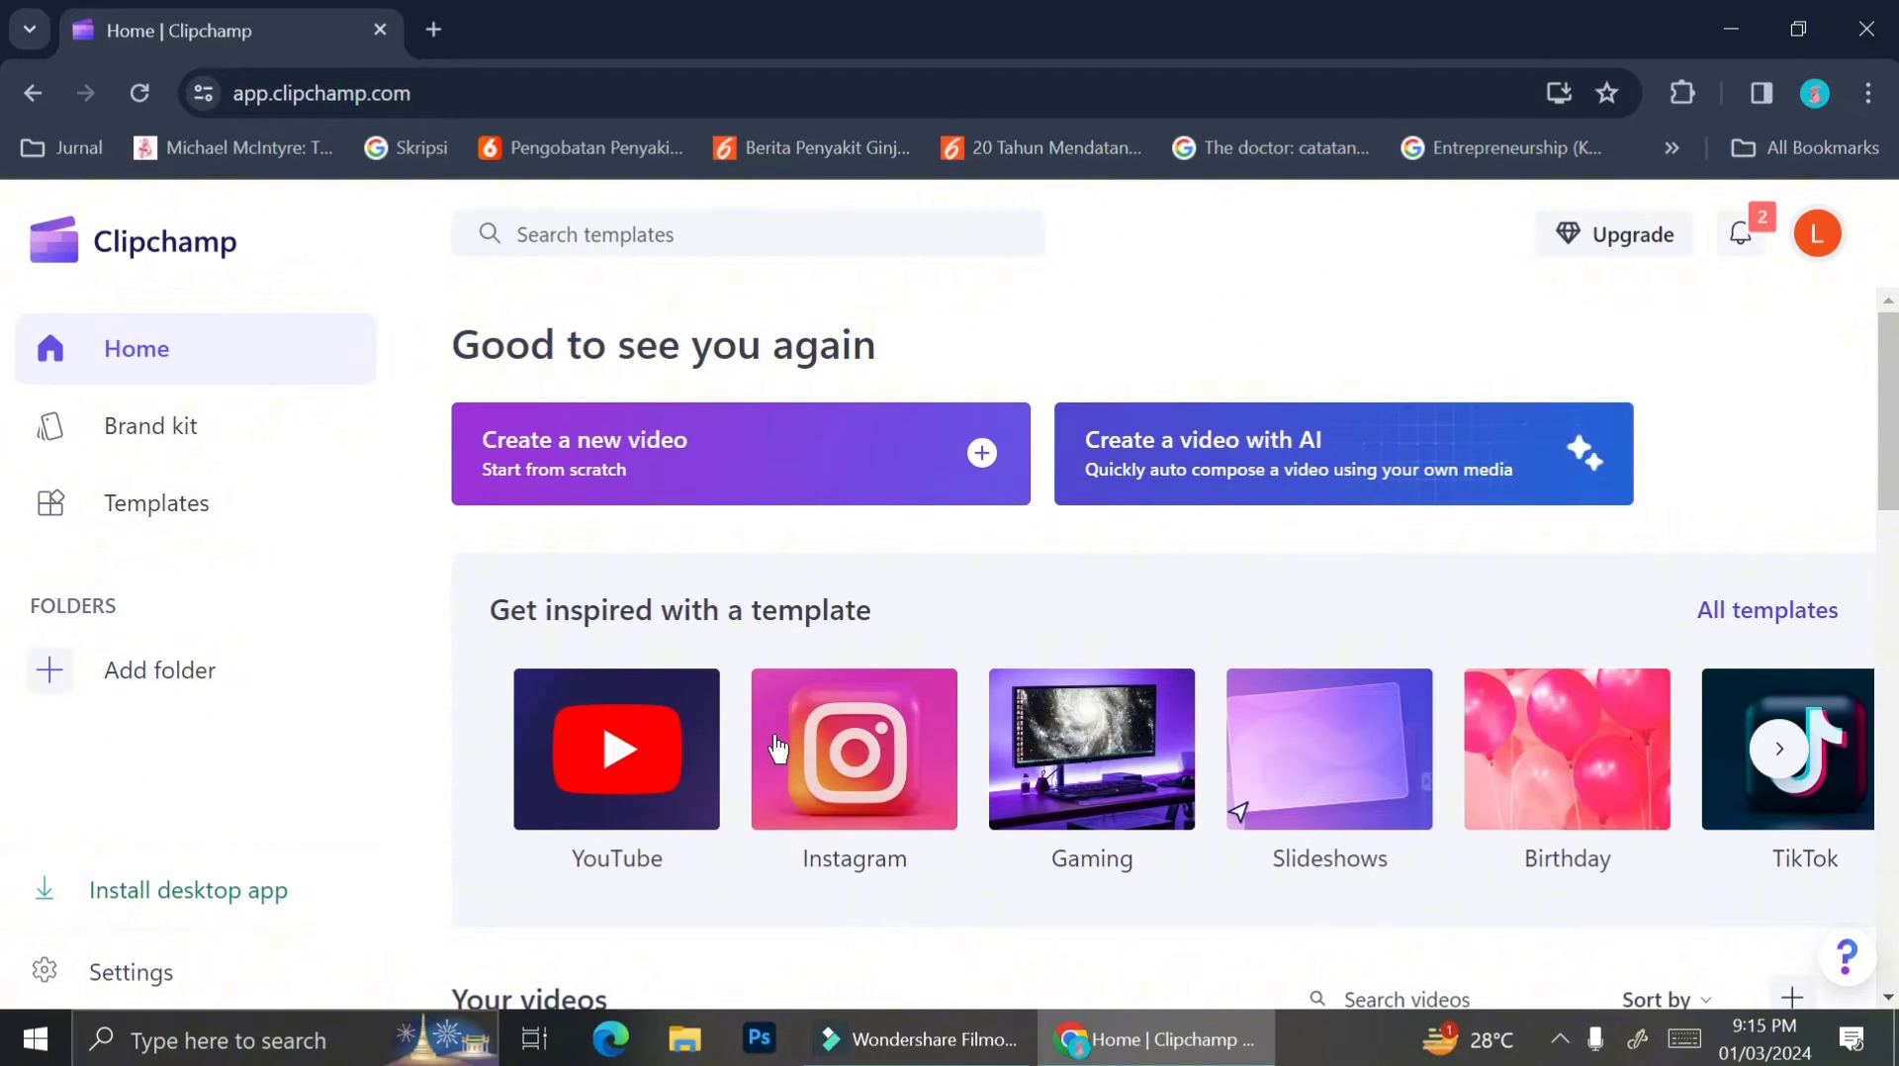
Look through the home page and the template categories in the template library.
scroll(777, 748, "down", 6)
scroll(778, 748, "up", 6)
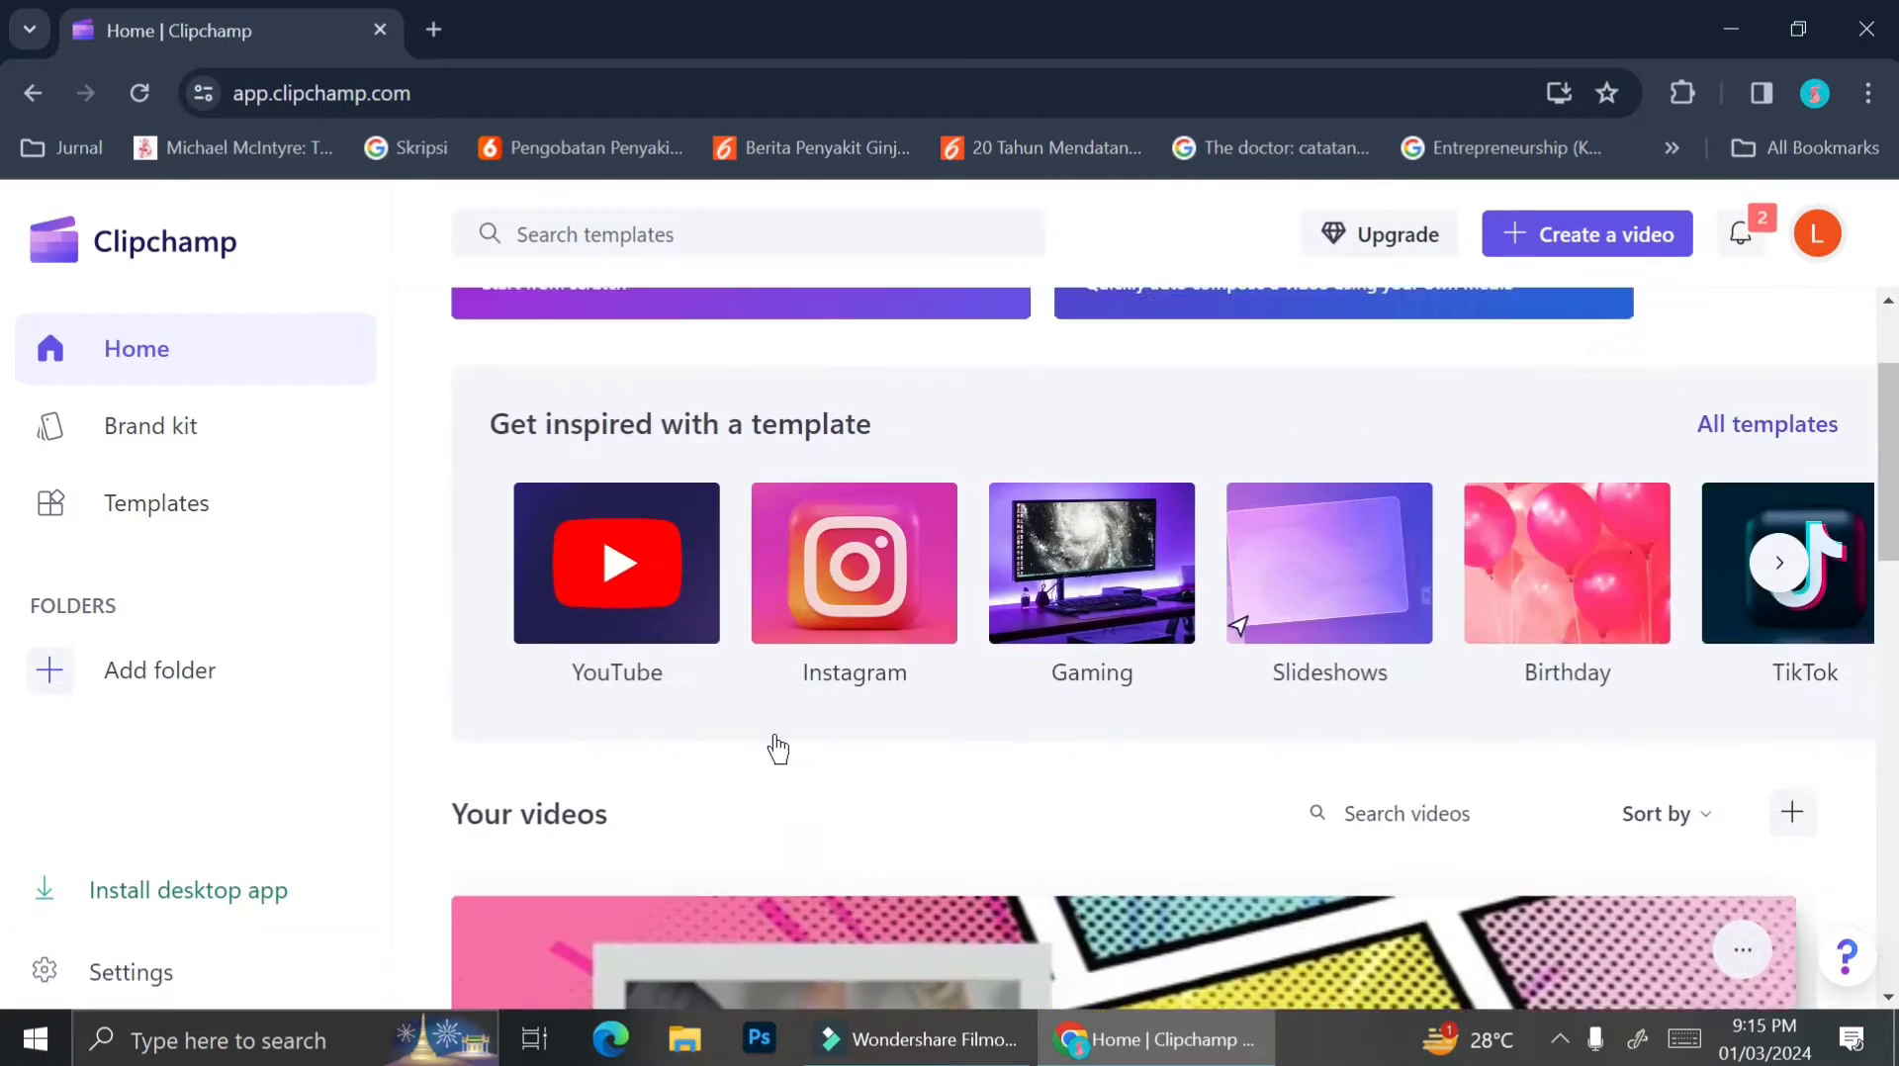
left_click(241, 522)
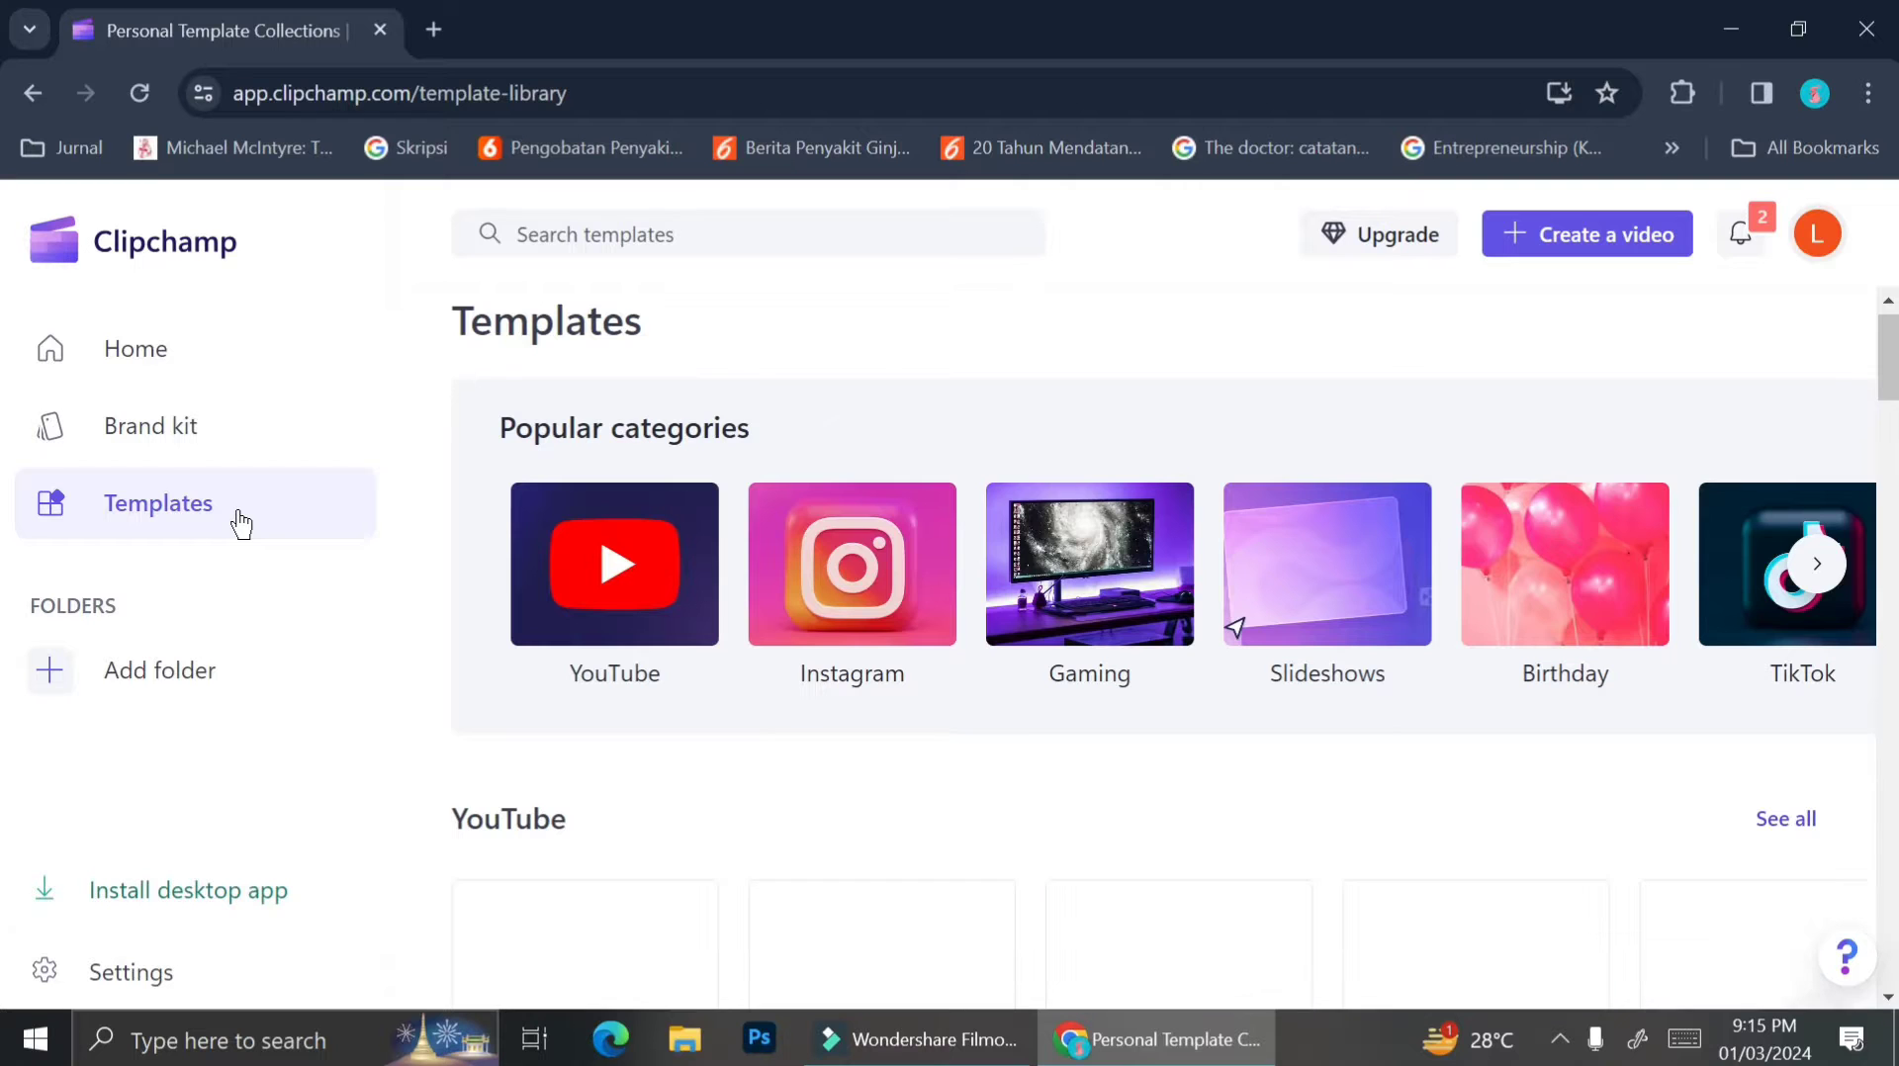
scroll(762, 737, "down", 1)
scroll(759, 734, "down", 5)
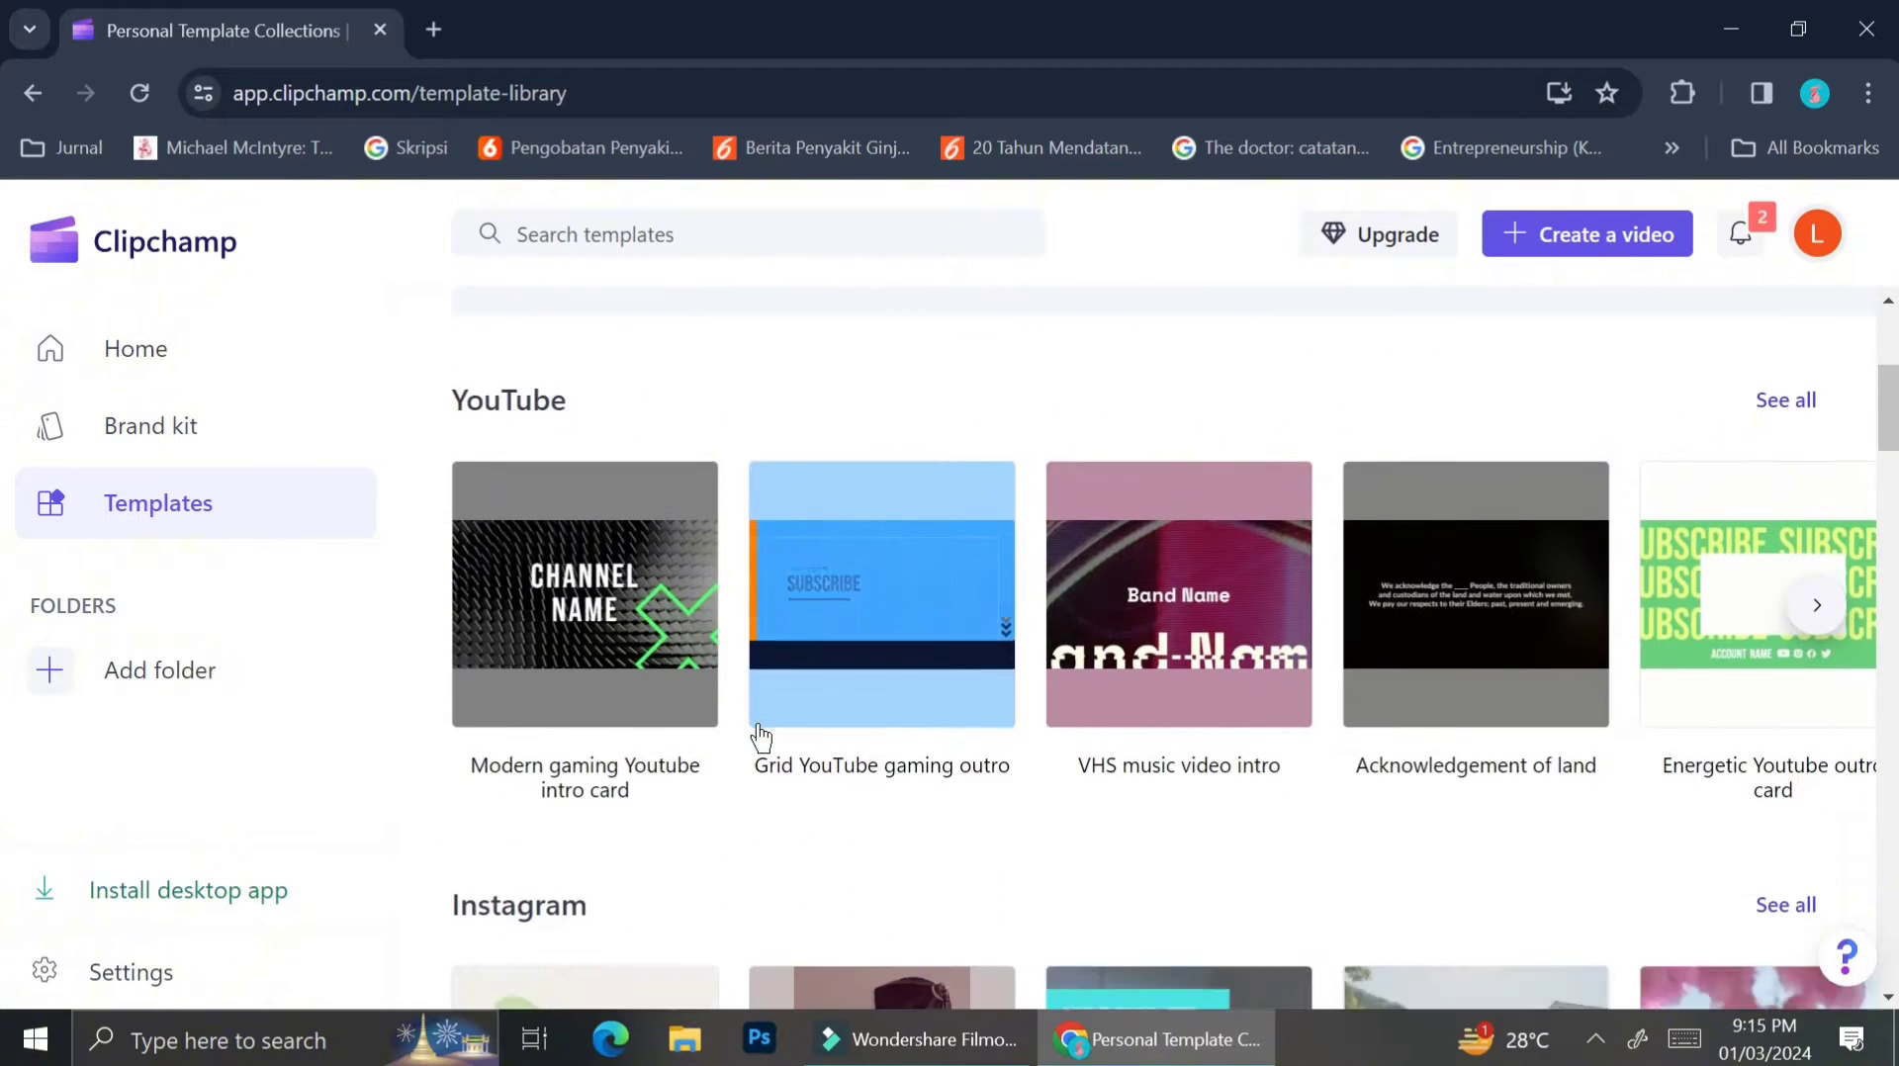
scroll(758, 734, "up", 1)
scroll(759, 736, "up", 5)
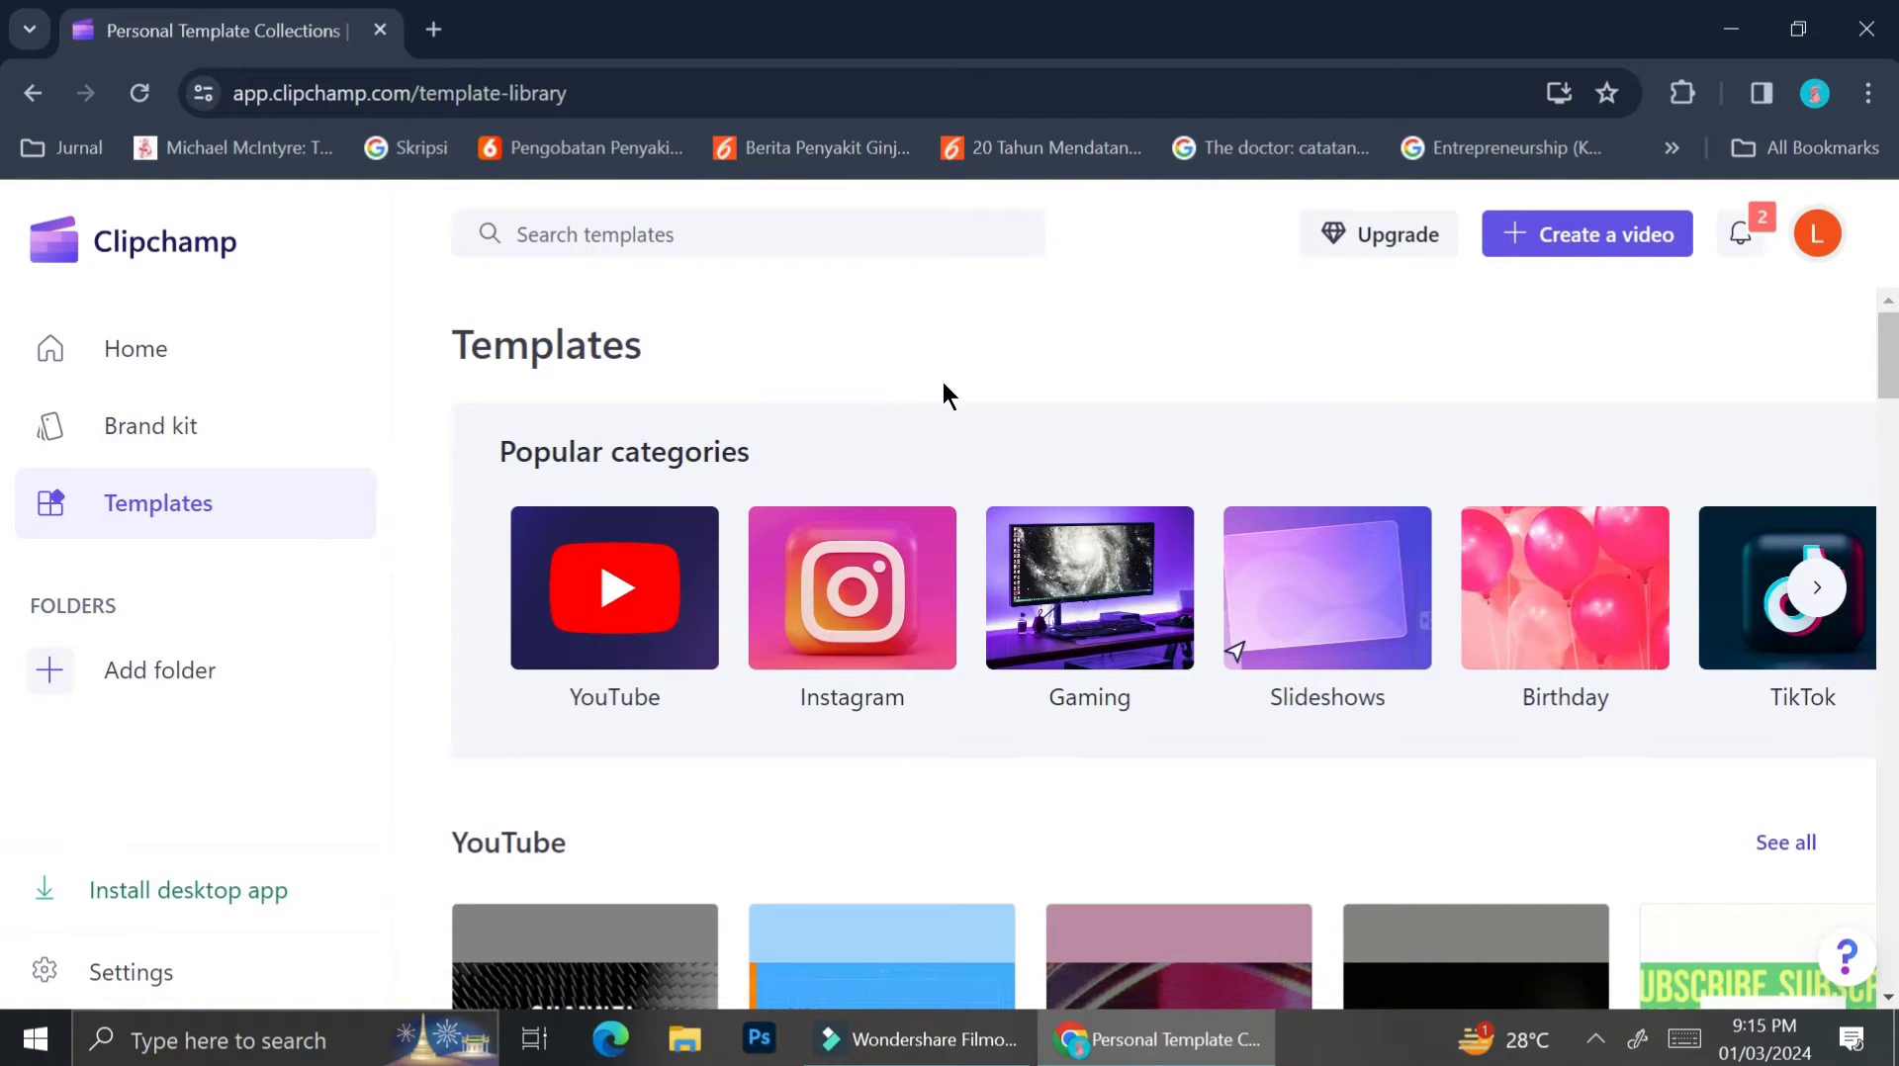
Create a new blank video project and dismiss the introductory tip about adding multiple transitions.
left_click(1554, 251)
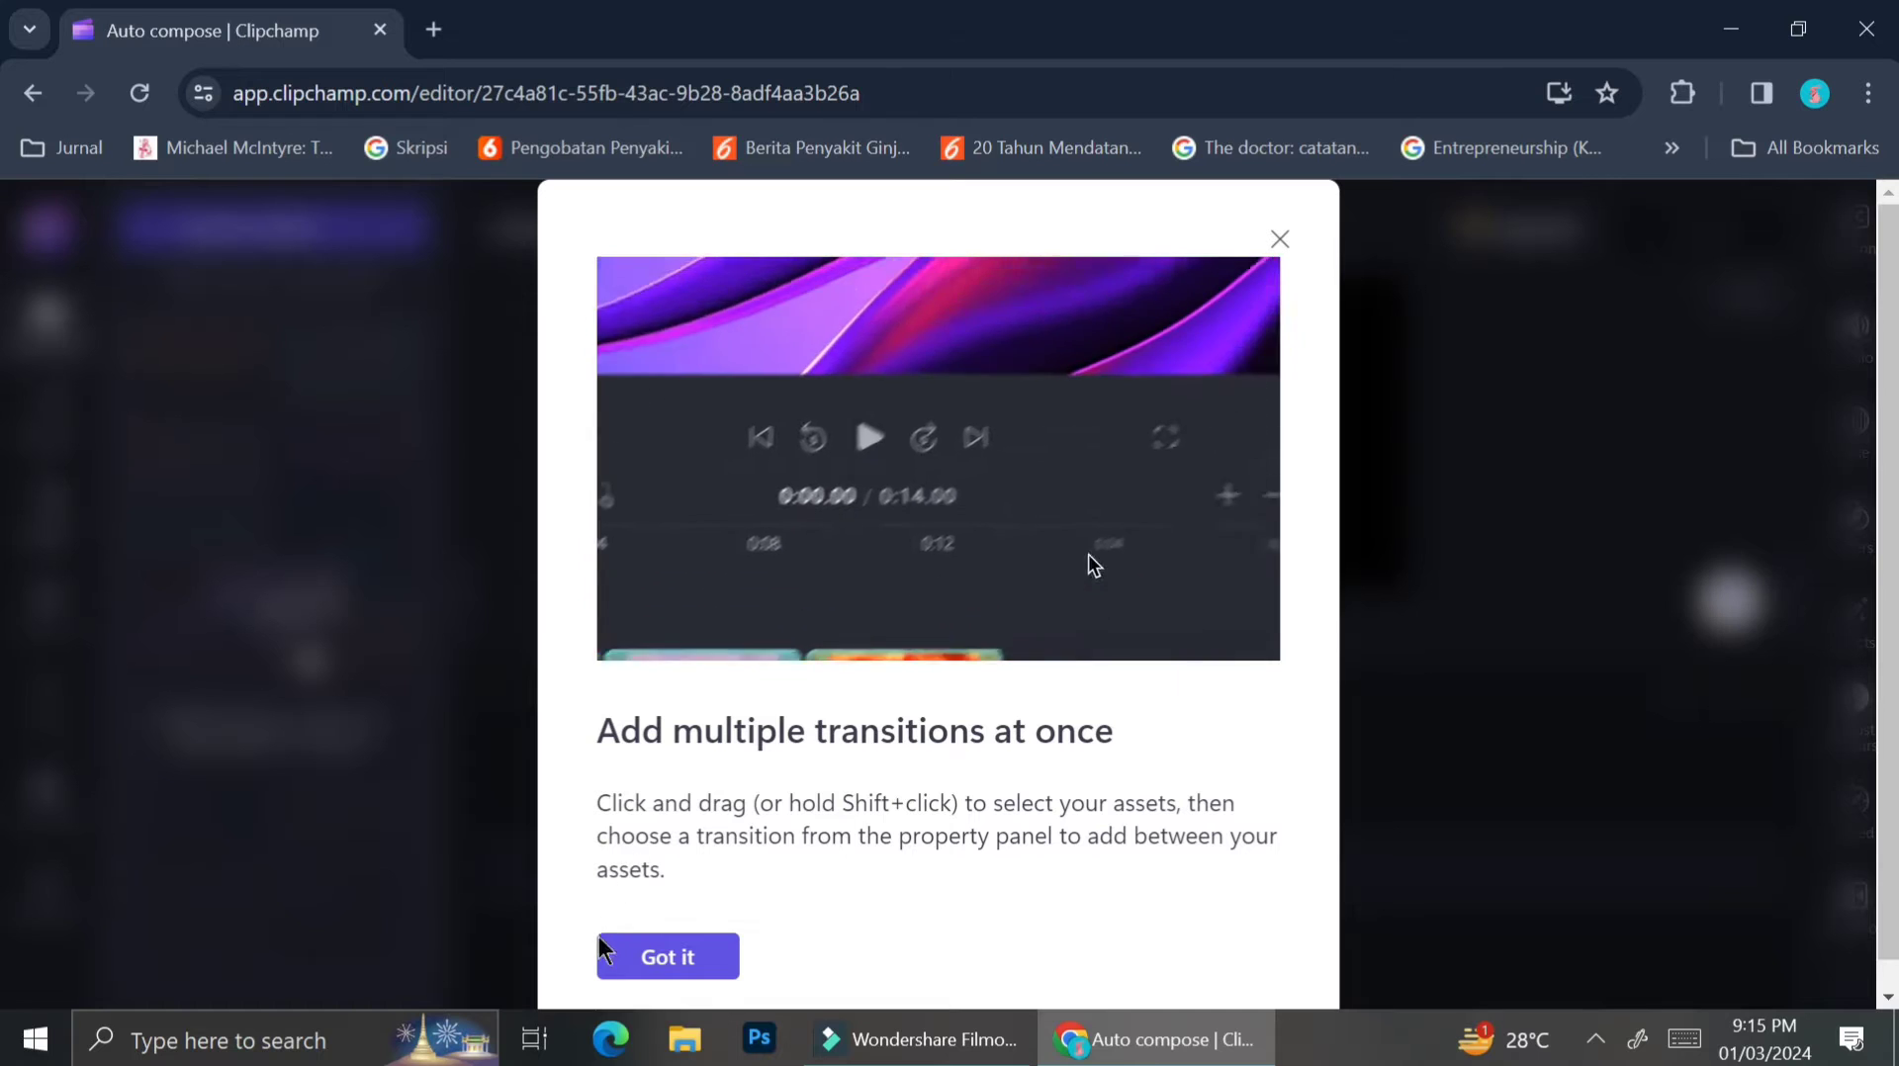
left_click(629, 957)
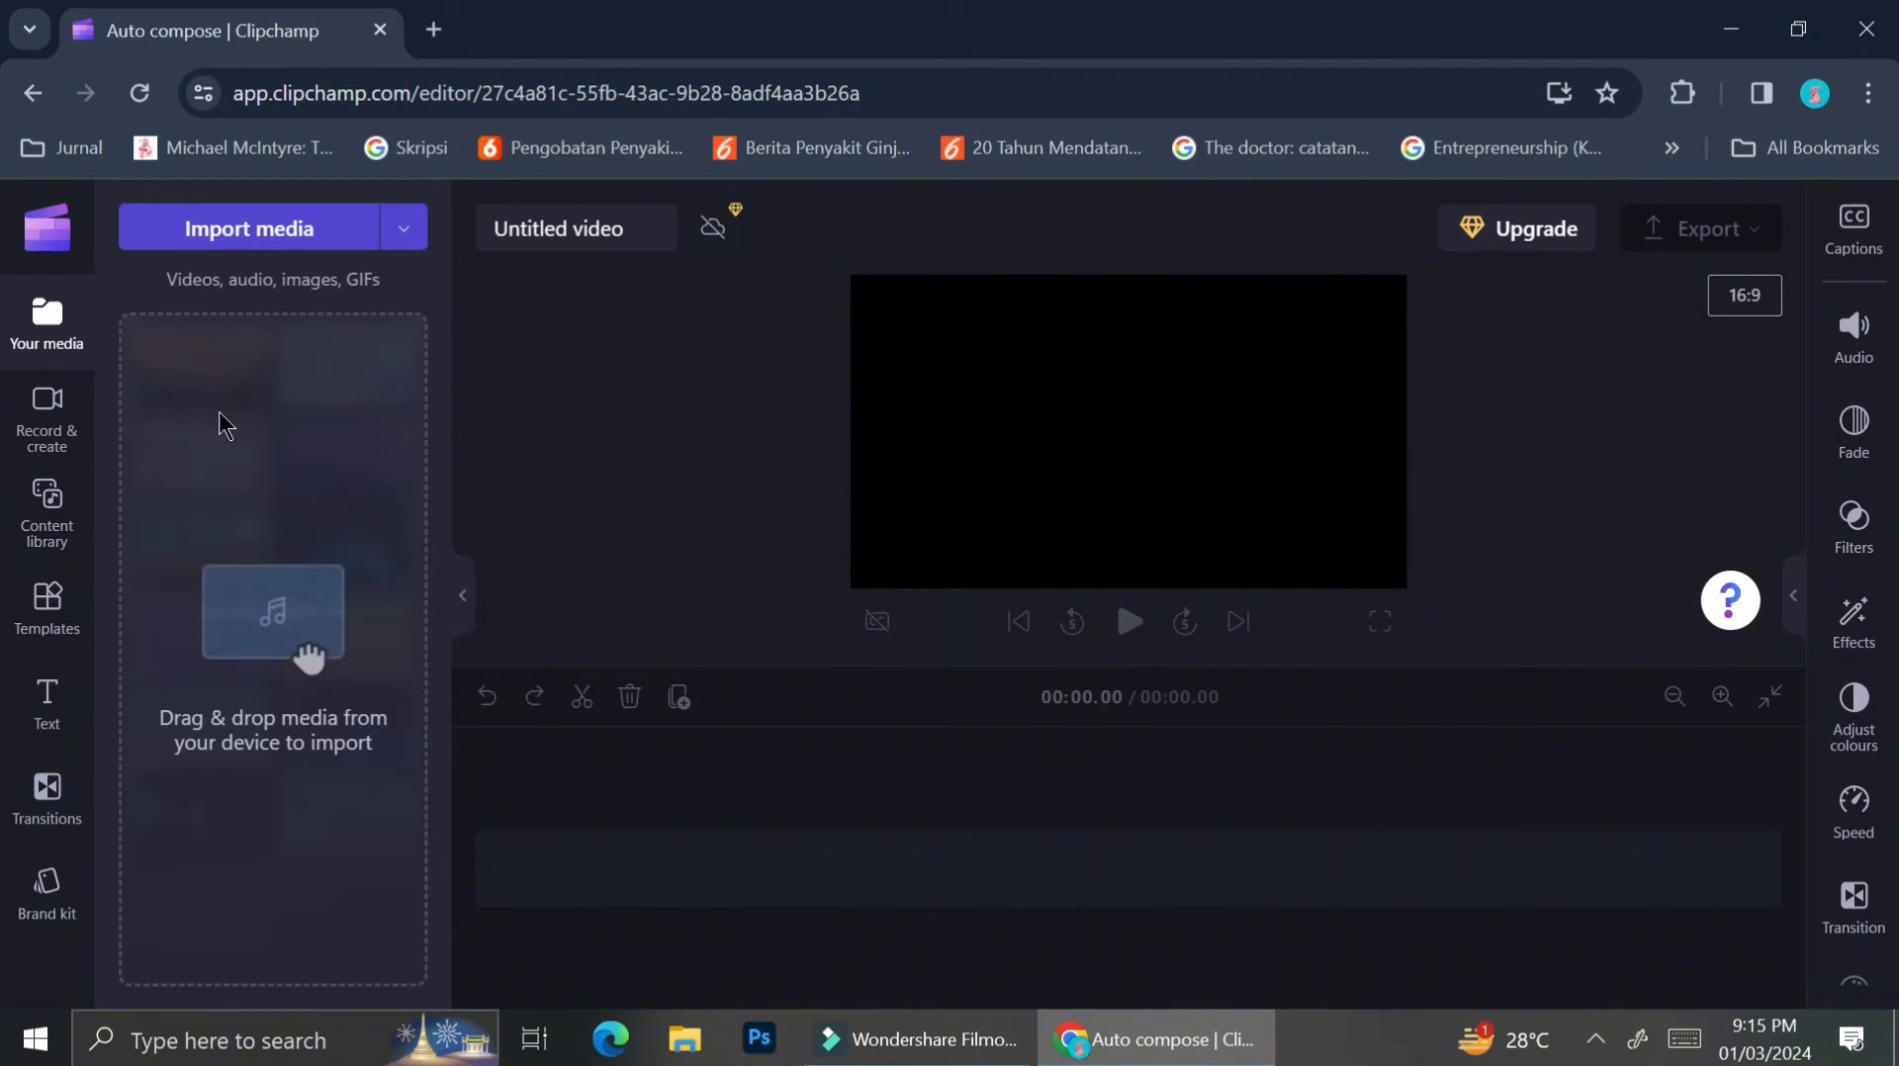
Browse the stock video collections in the content library.
left_click(42, 543)
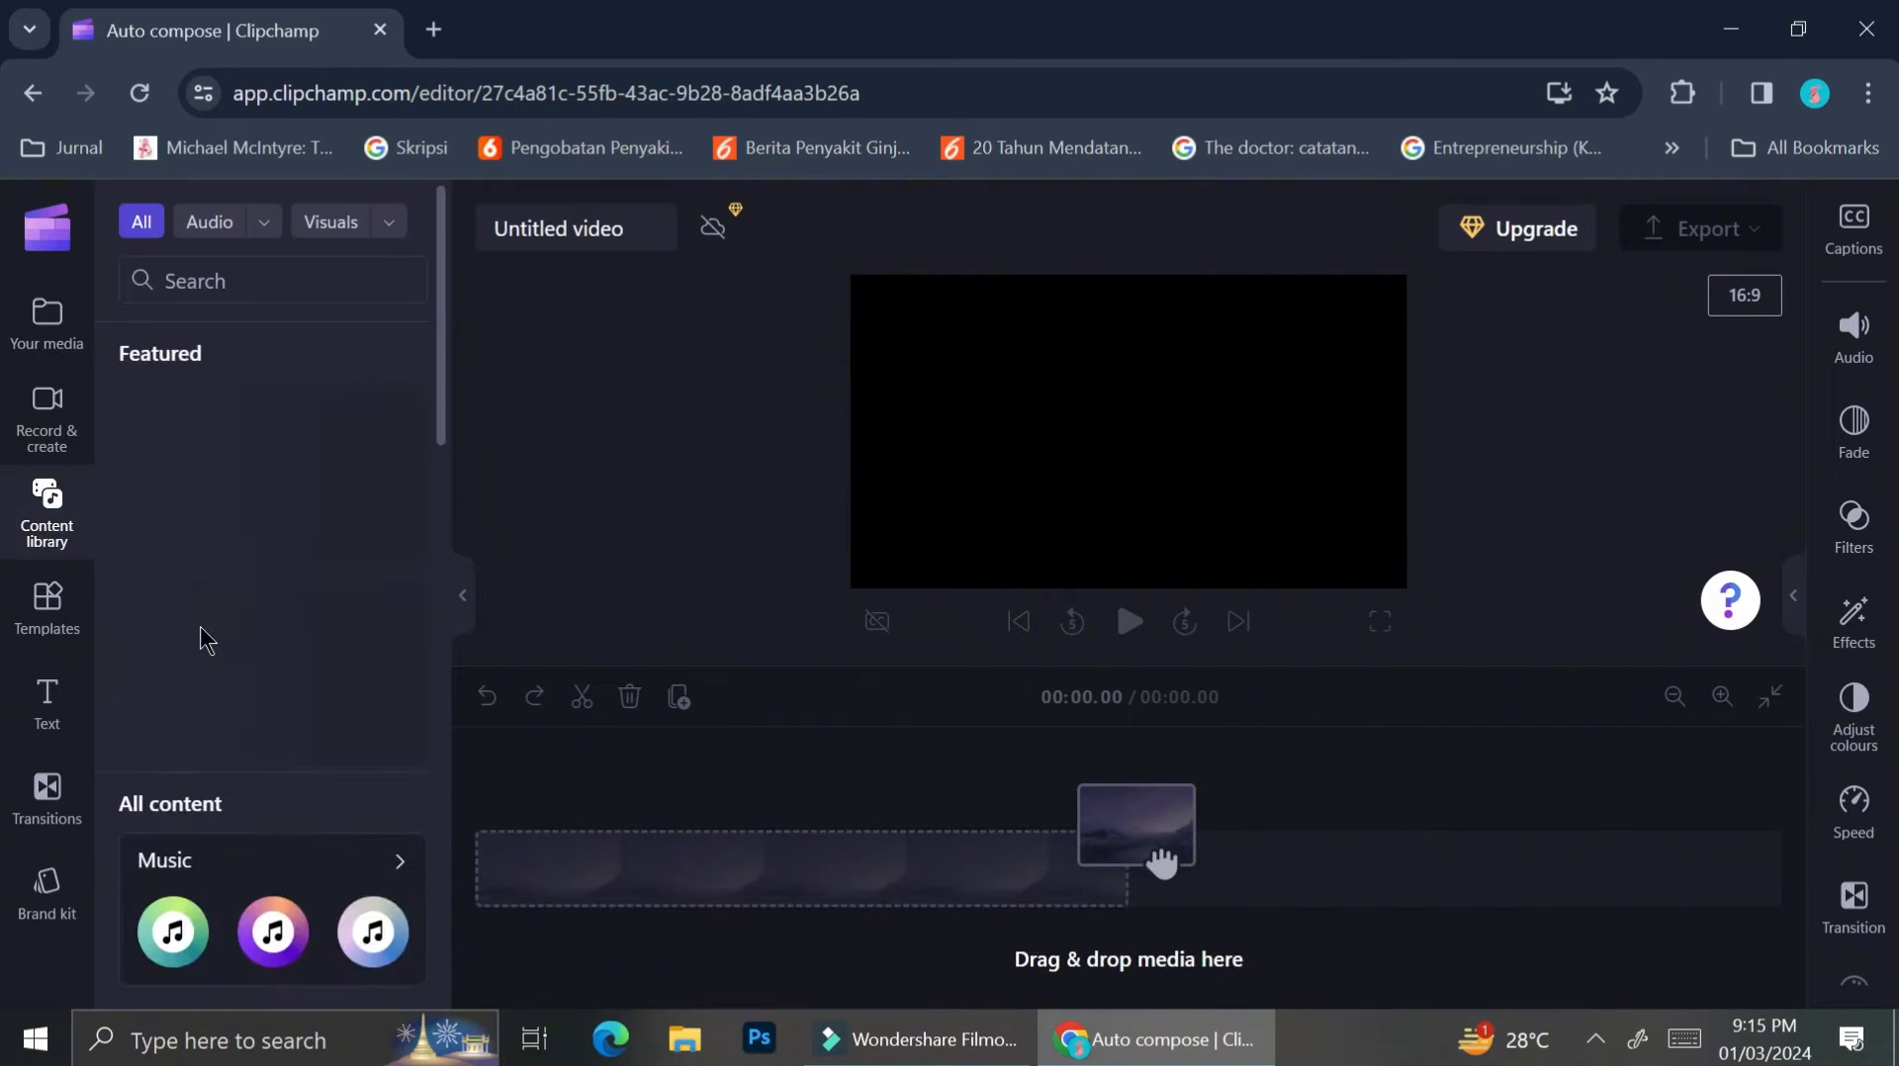
scroll(200, 629, "down", 9)
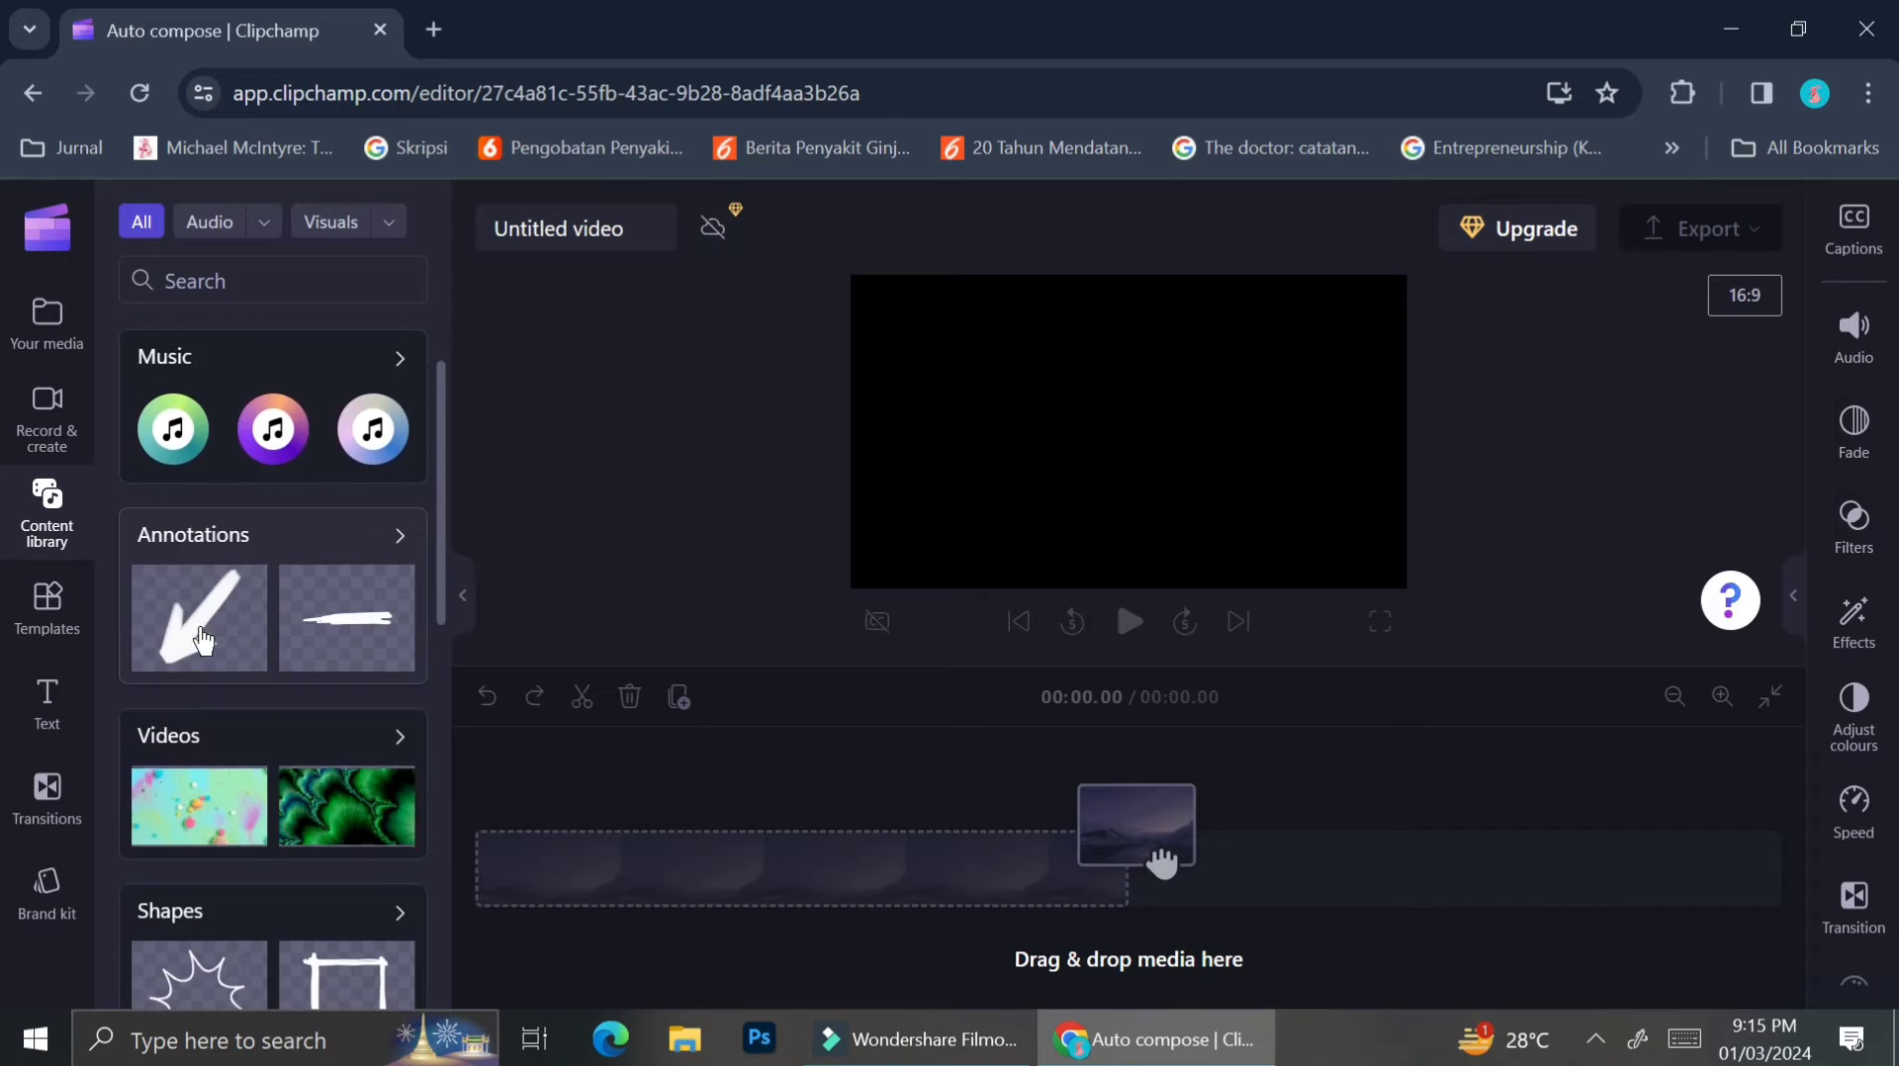
left_click(394, 408)
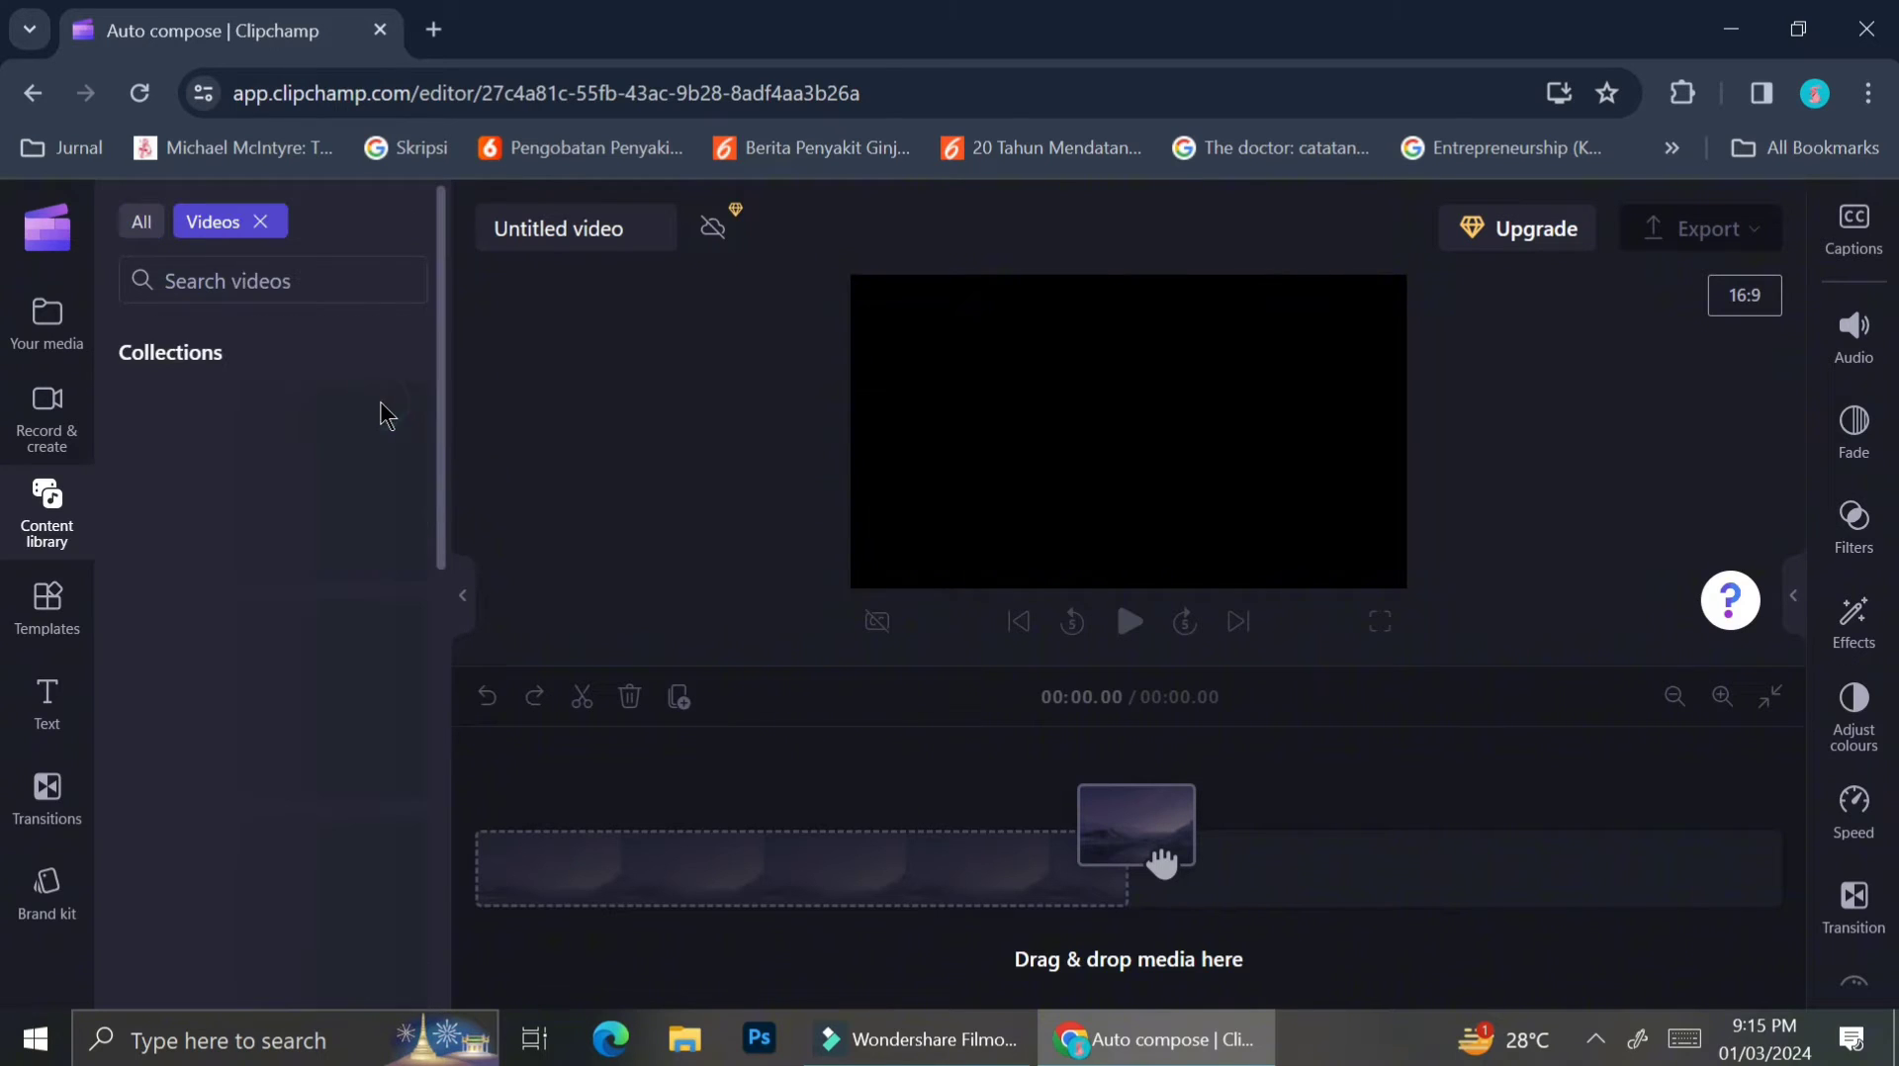
scroll(287, 593, "down", 4)
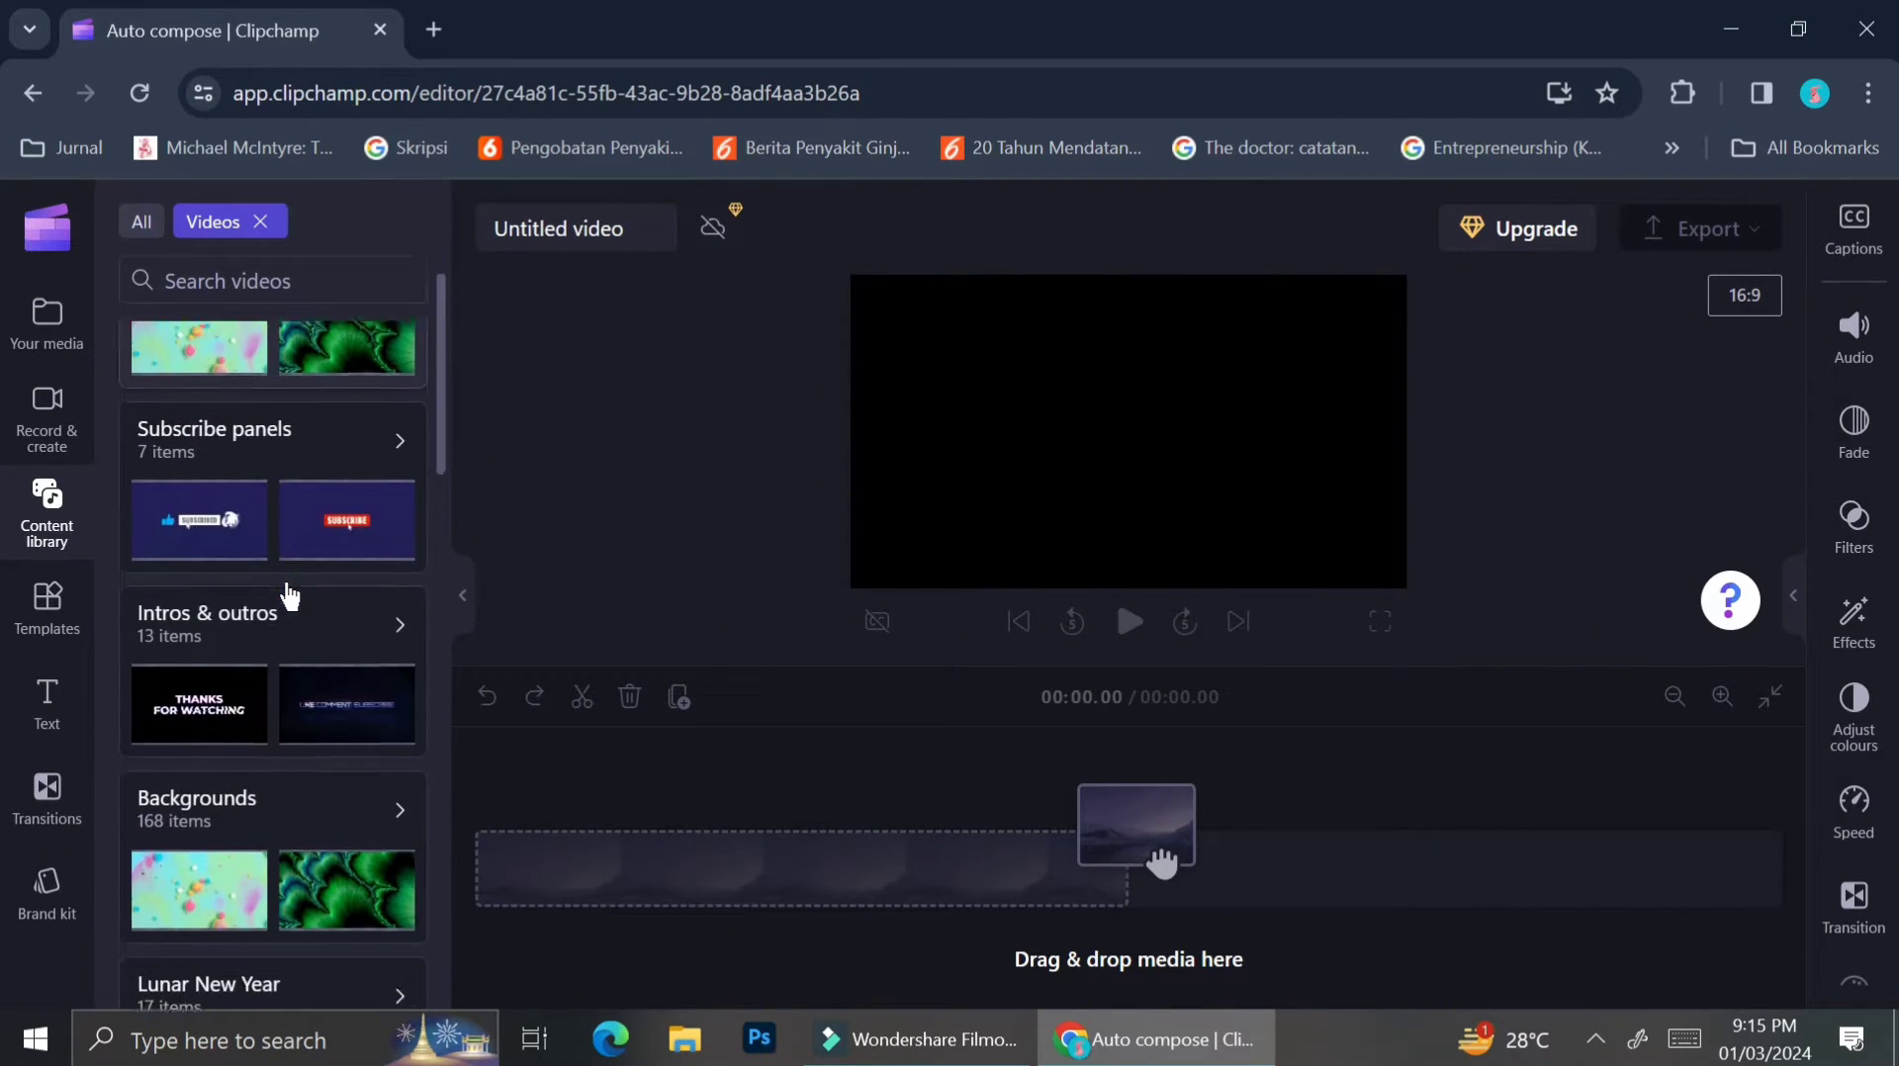
scroll(289, 596, "down", 5)
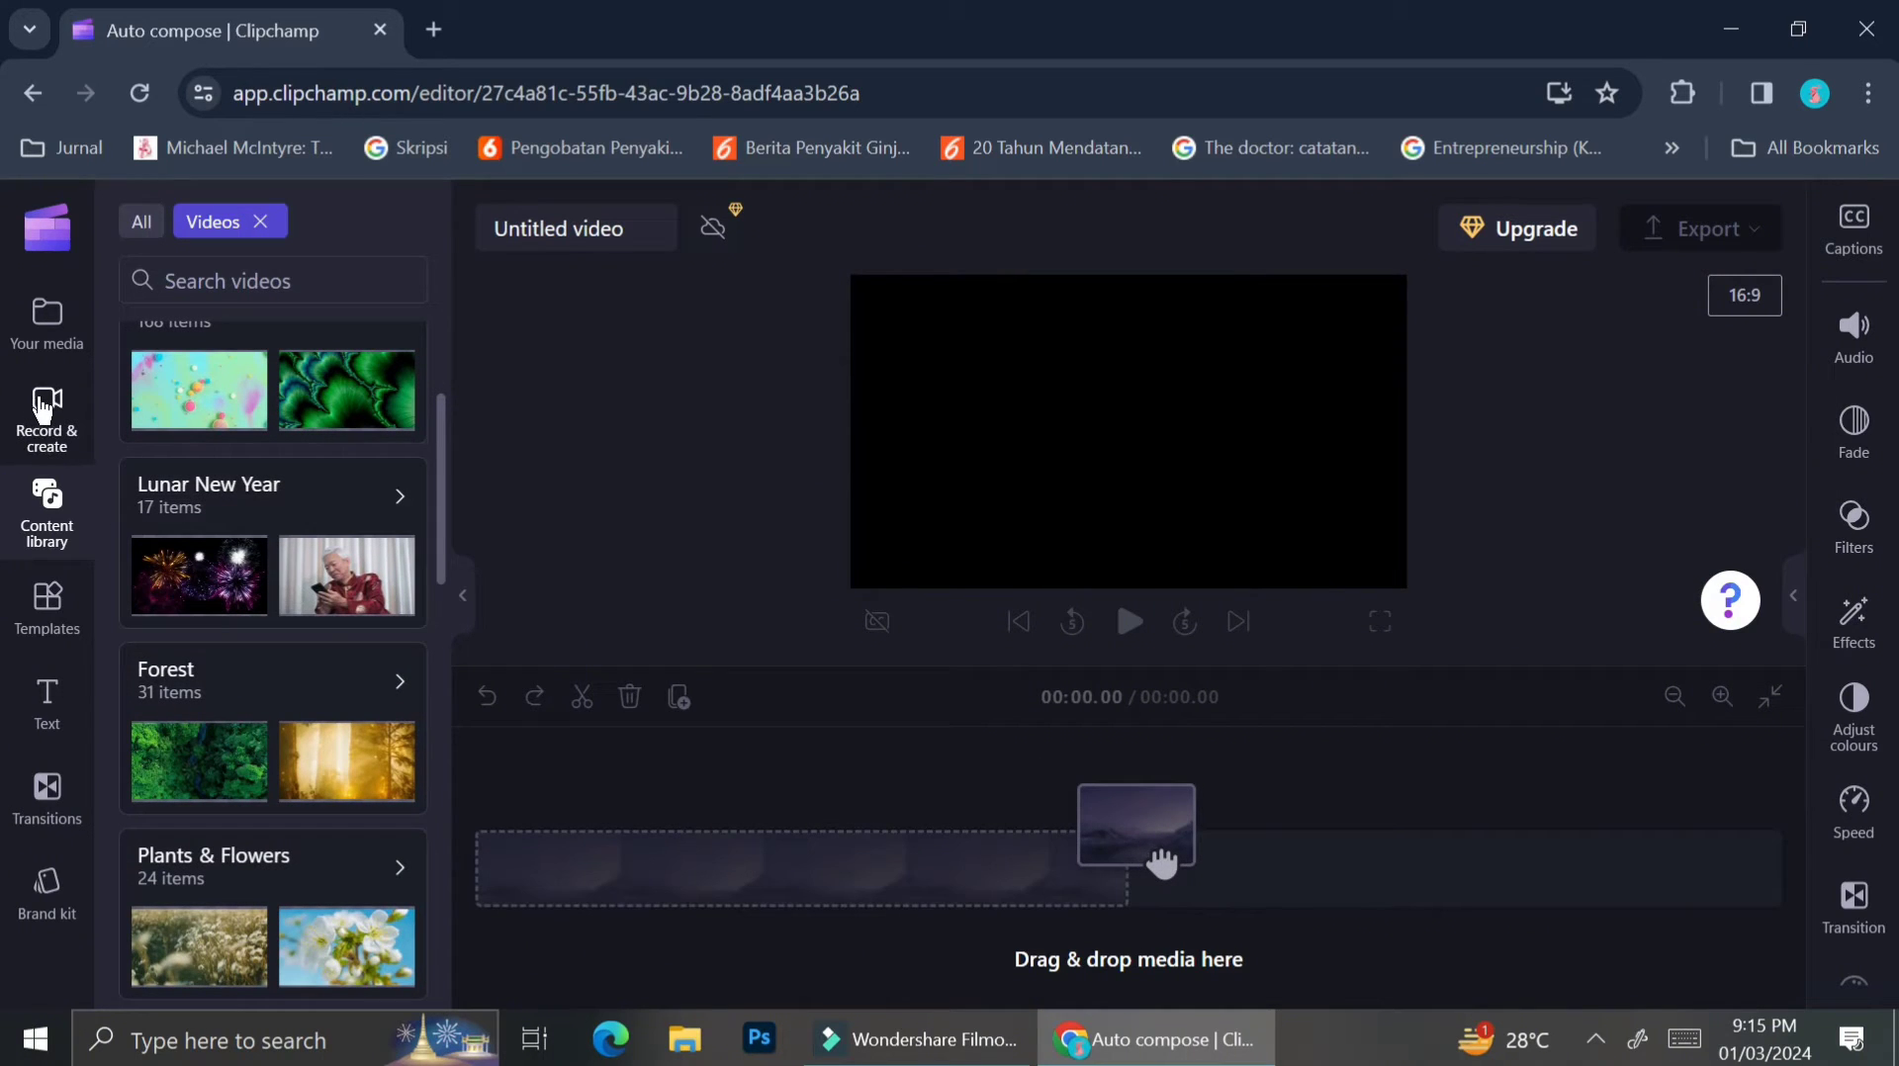
Import the Talking Stock video from the Downloads folder into the project's media.
left_click(50, 314)
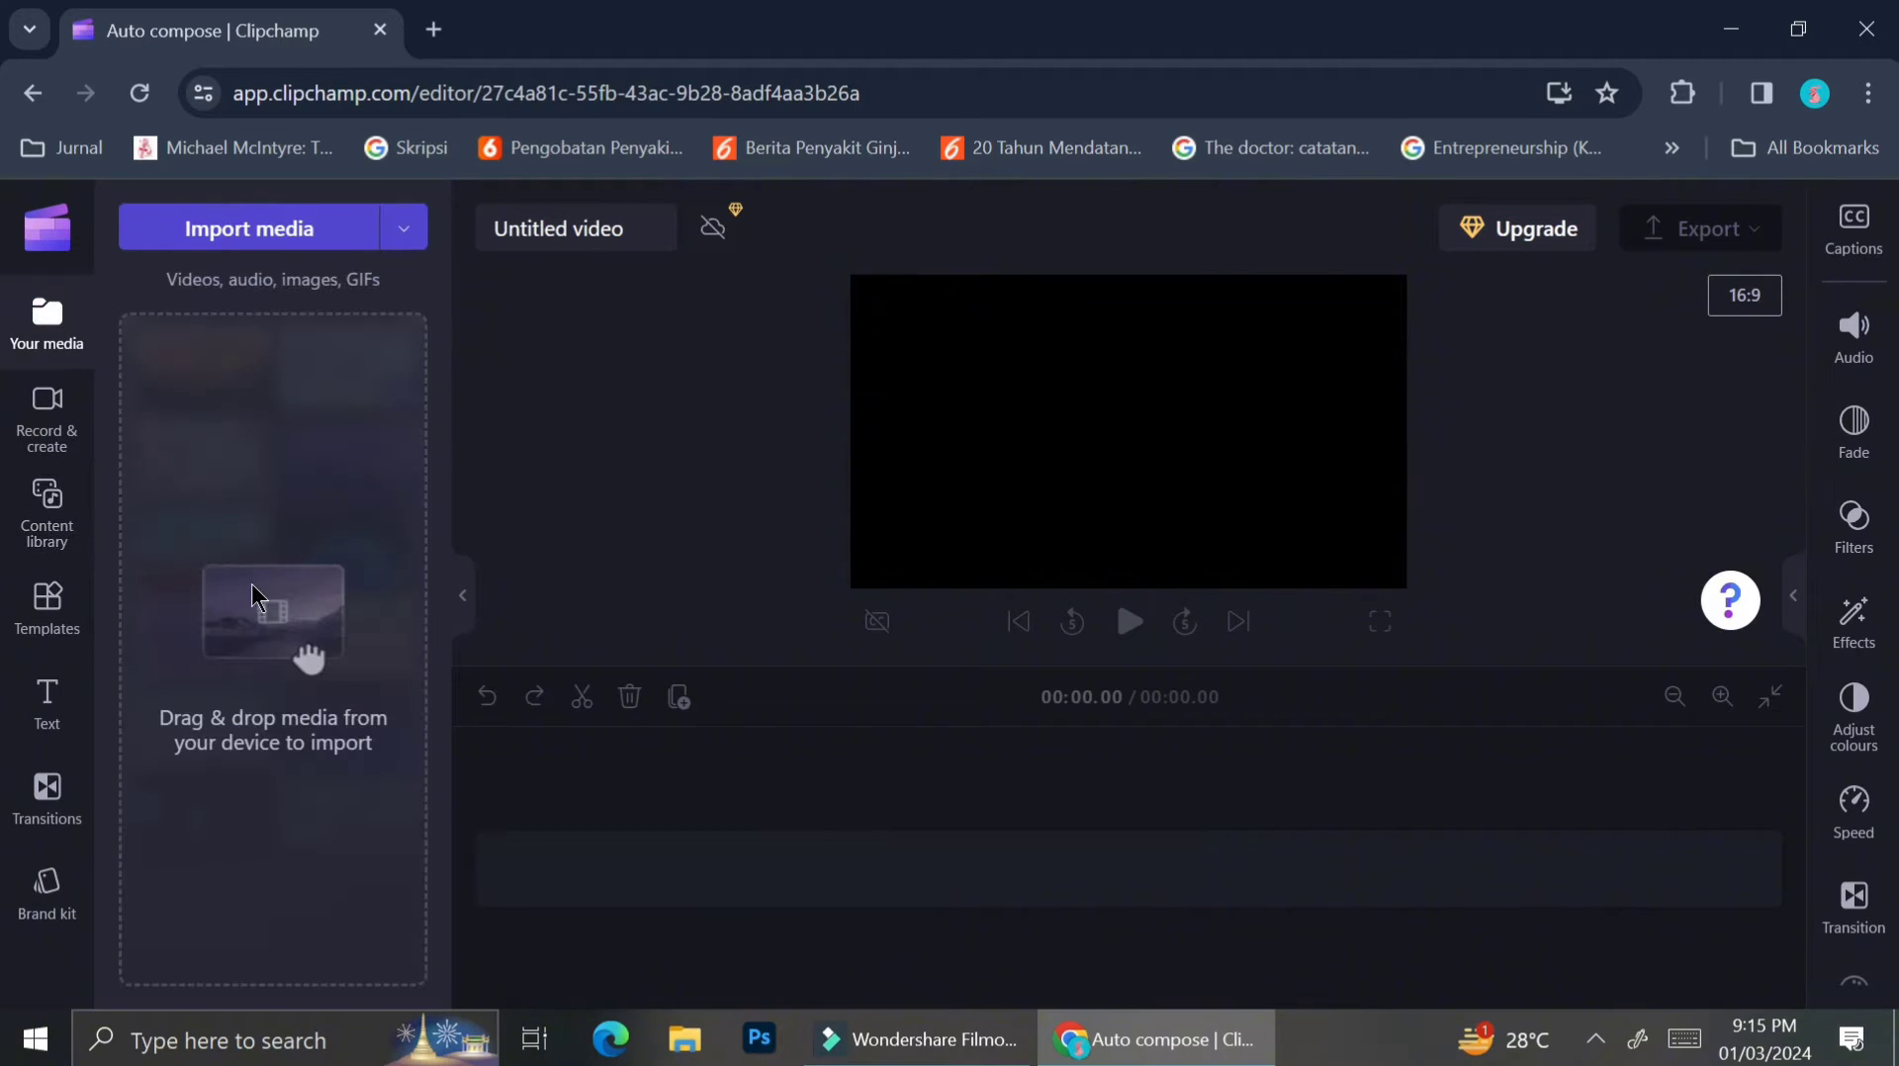
left_click(294, 232)
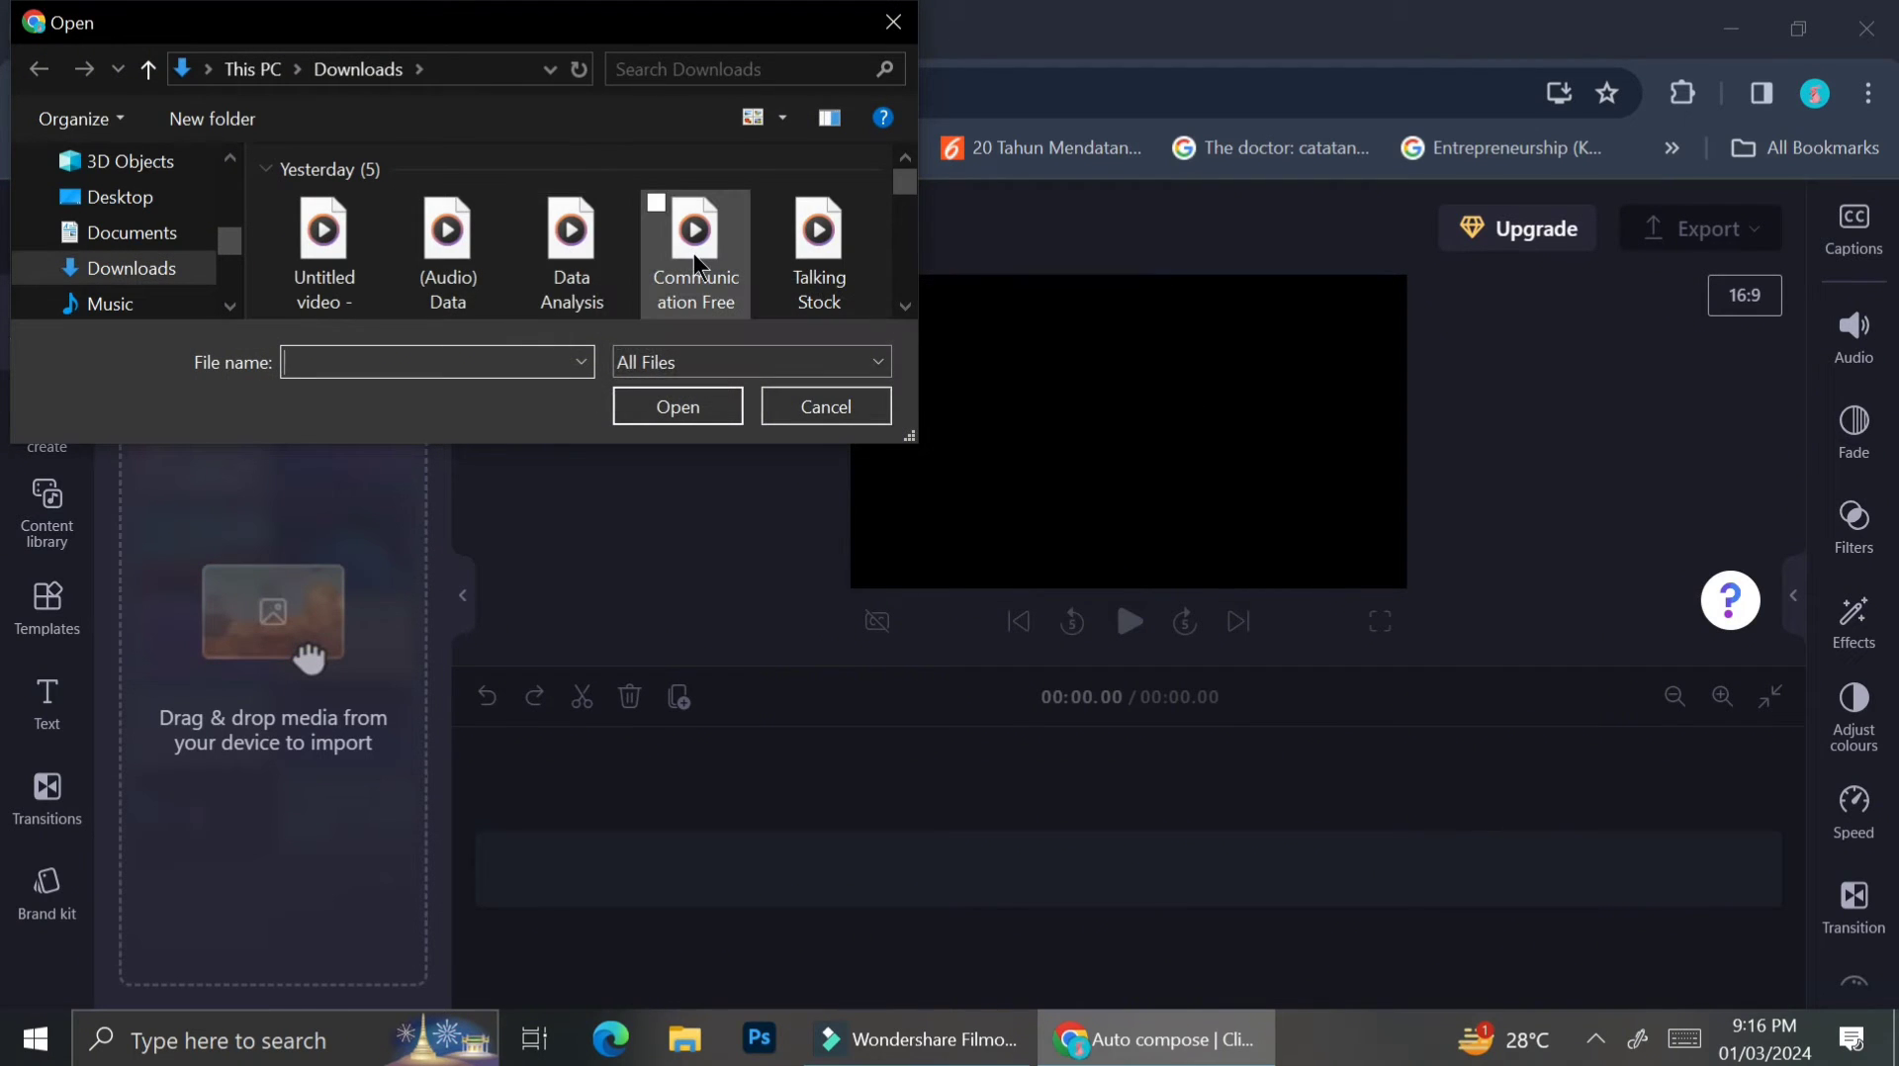
double_click(817, 242)
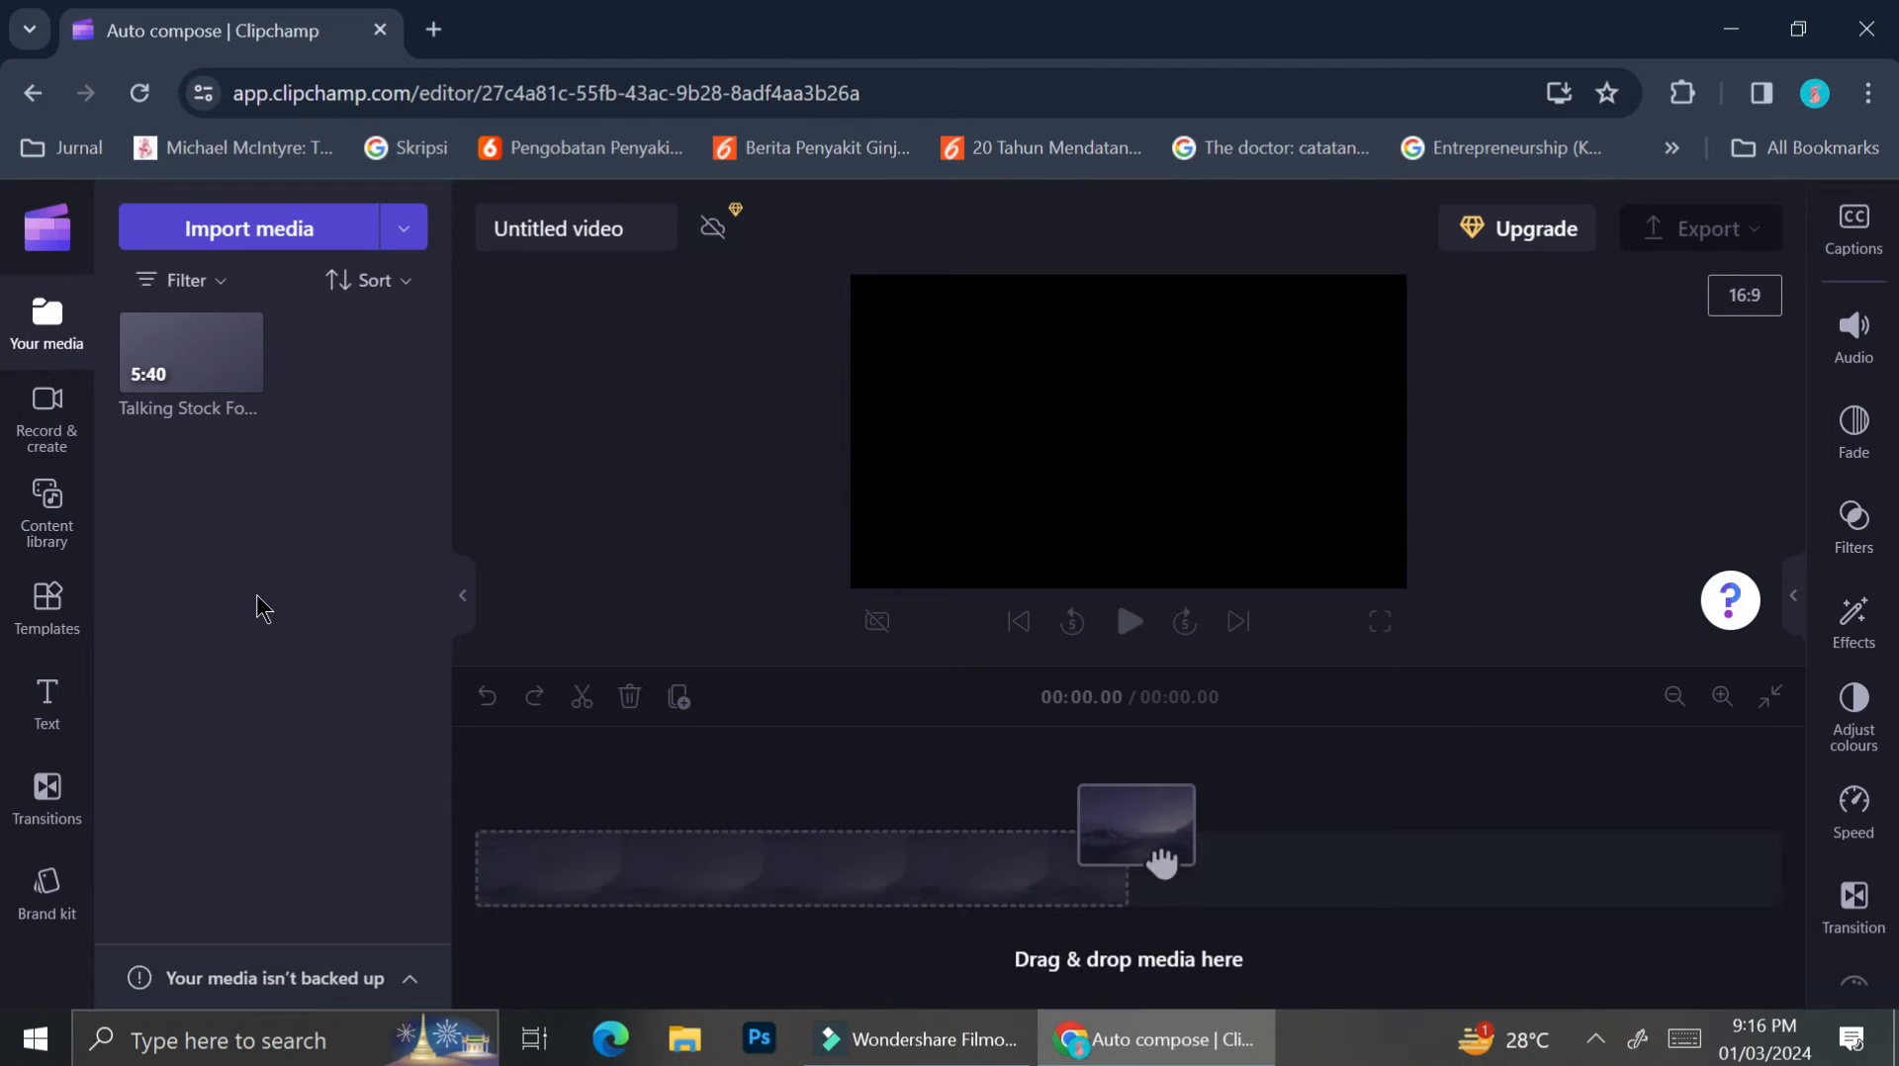
Place the imported Talking Stock video at the start of the timeline, dismiss the properties hint and deselect the clip.
mouse_move(193, 374)
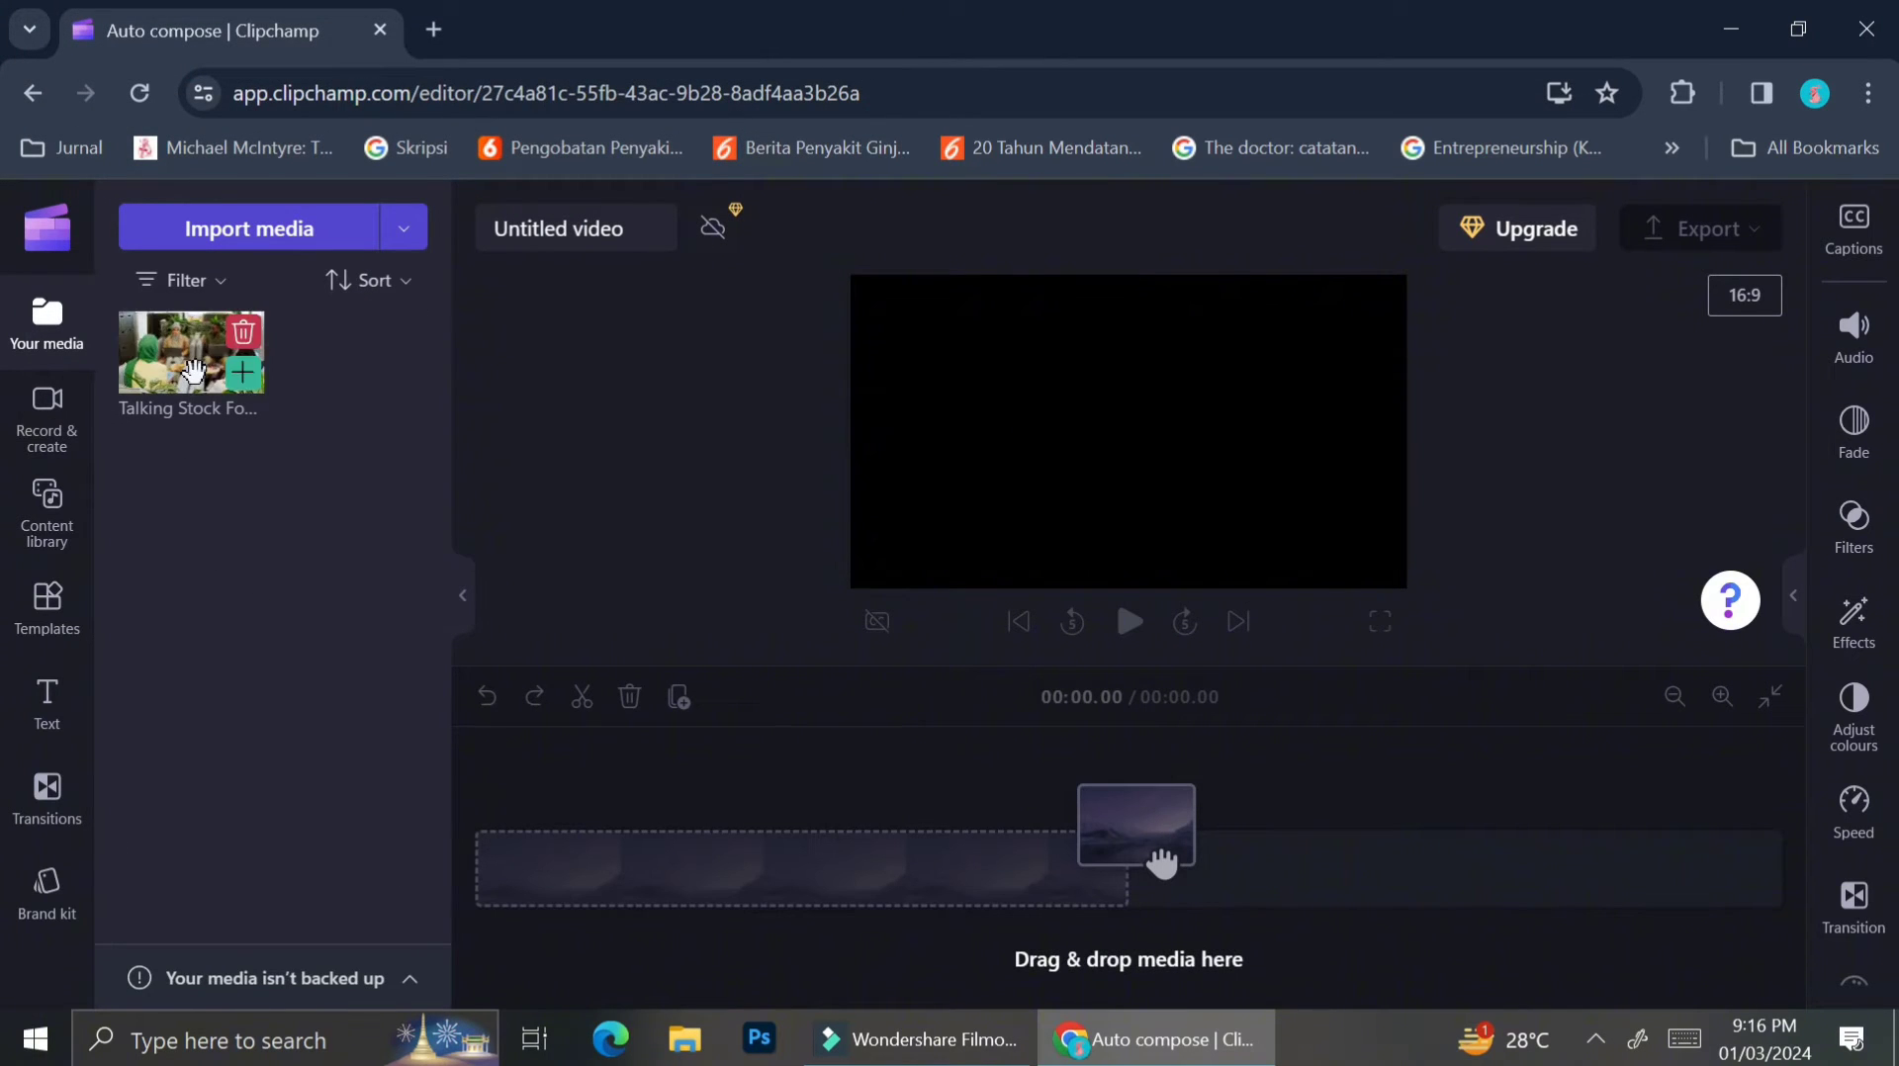
left_click_drag(192, 374, 666, 877)
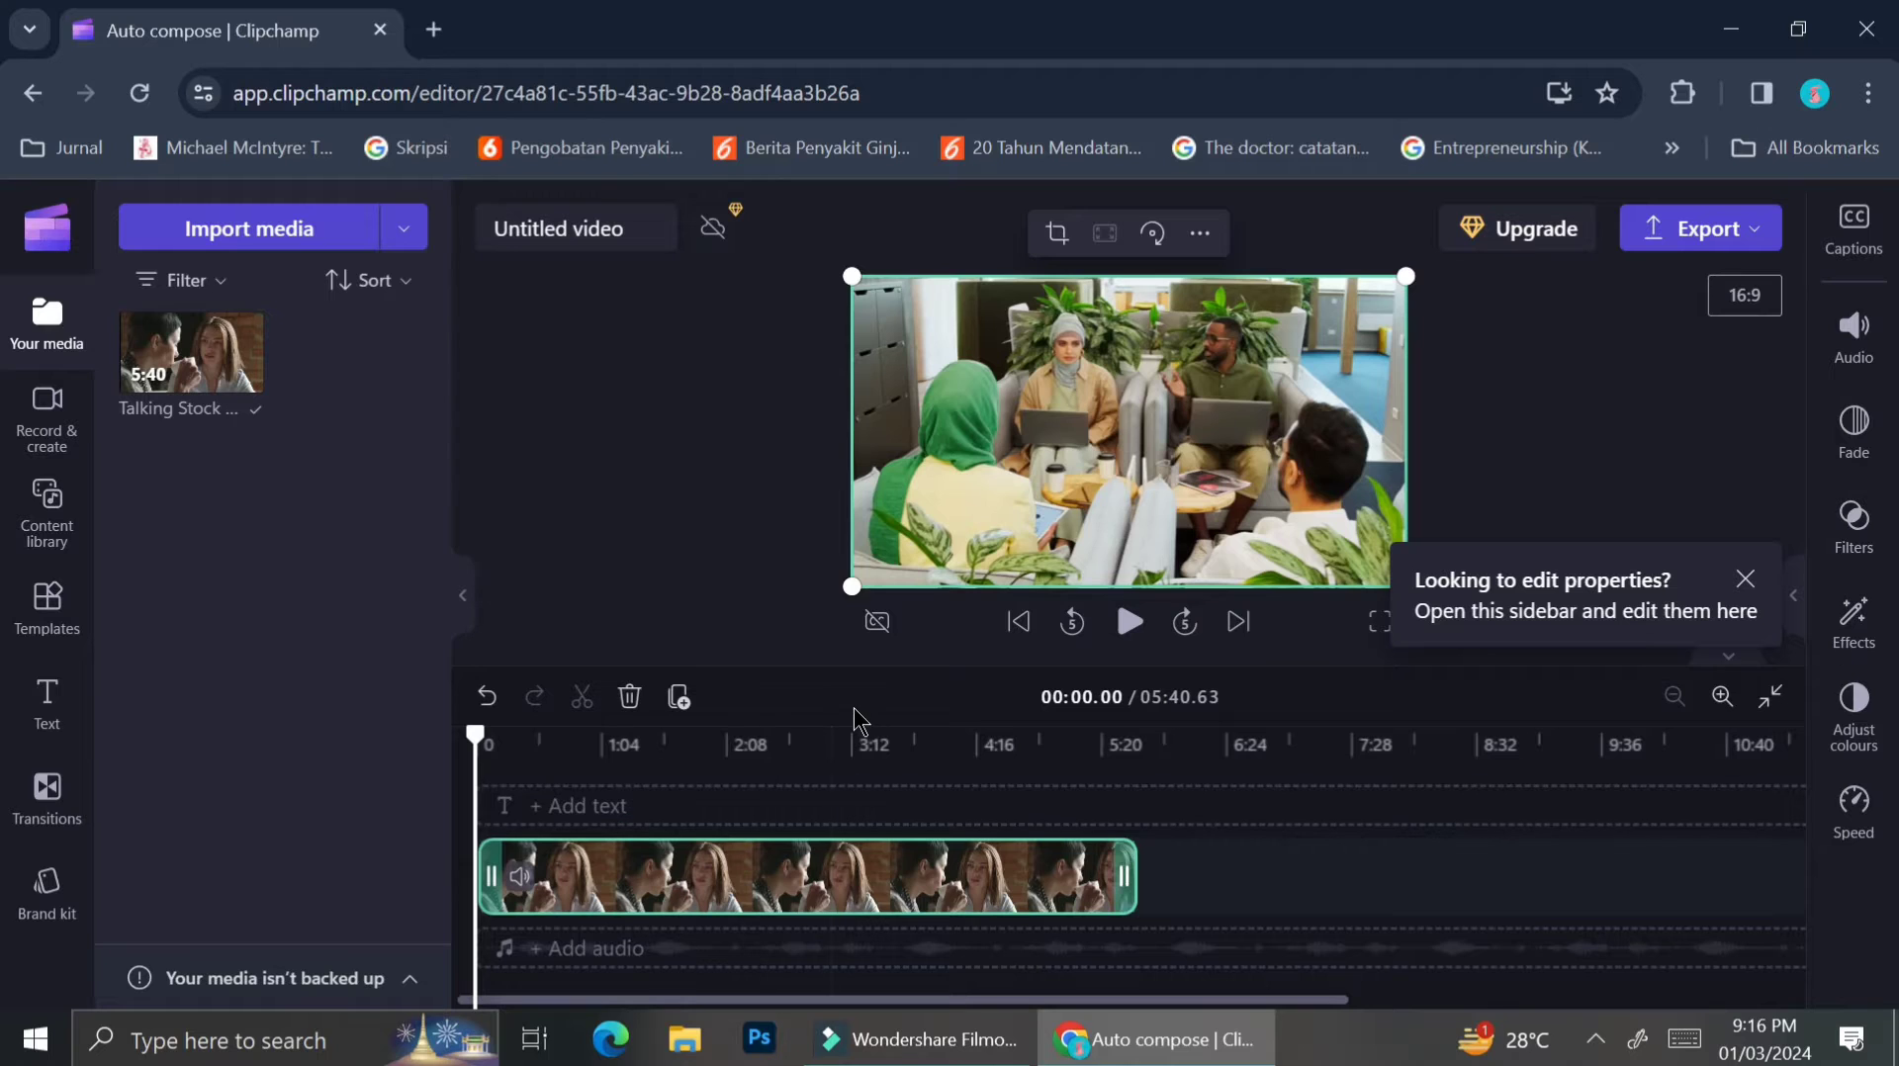
left_click(1745, 580)
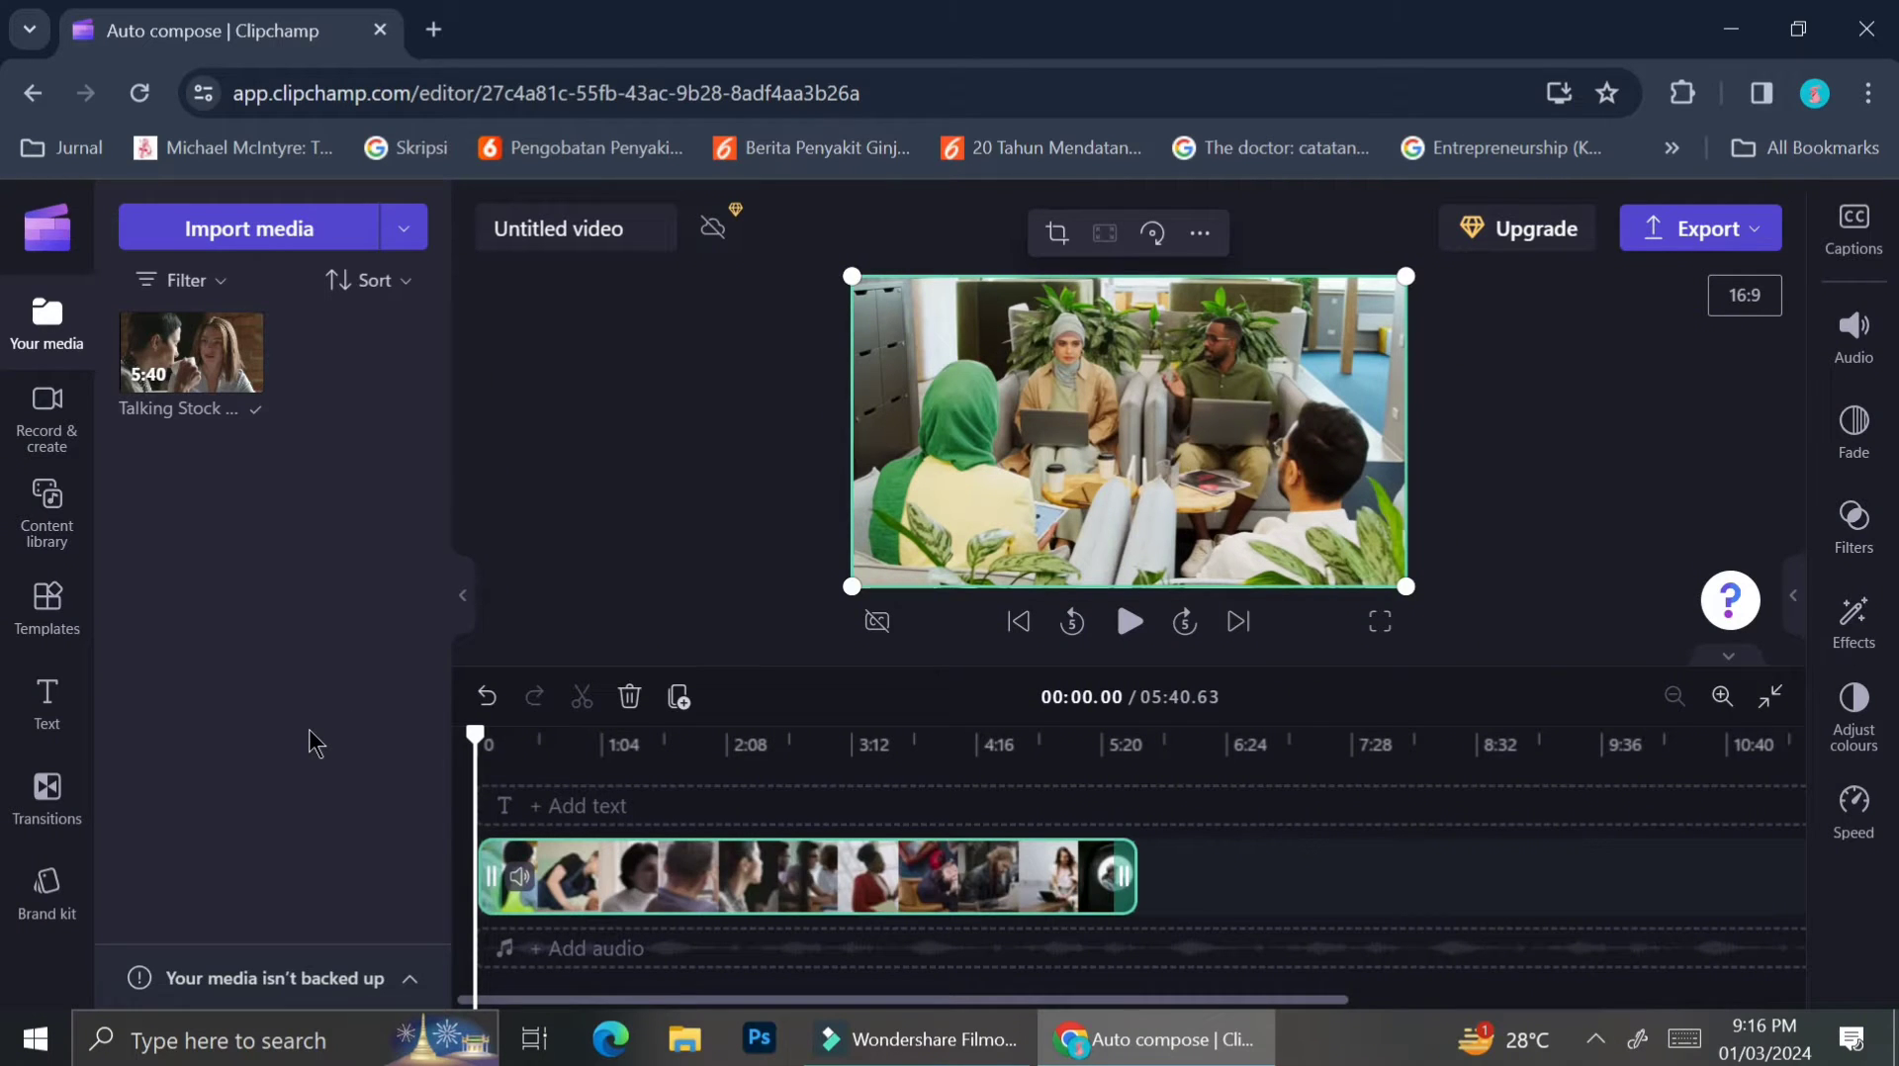
left_click(596, 590)
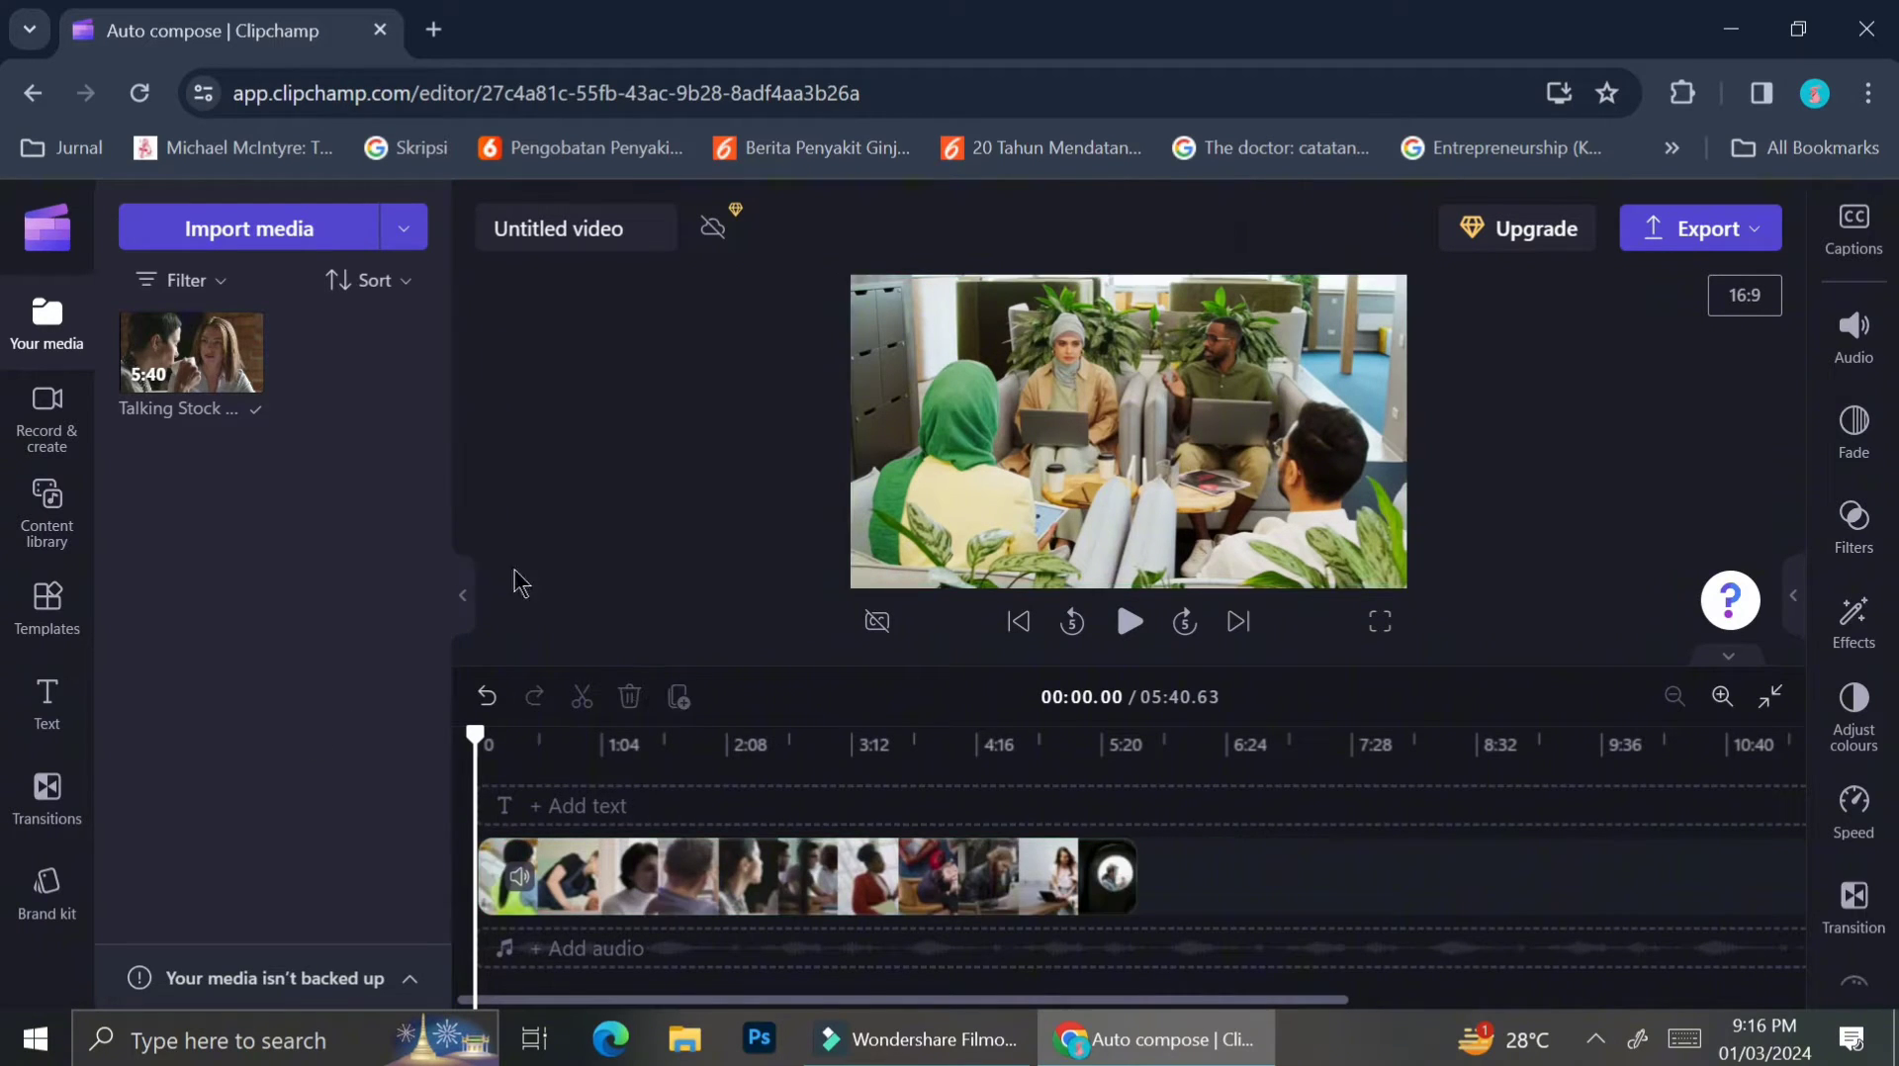
Add a new text to speech item to the project and dismiss its introductory tip.
left_click(47, 435)
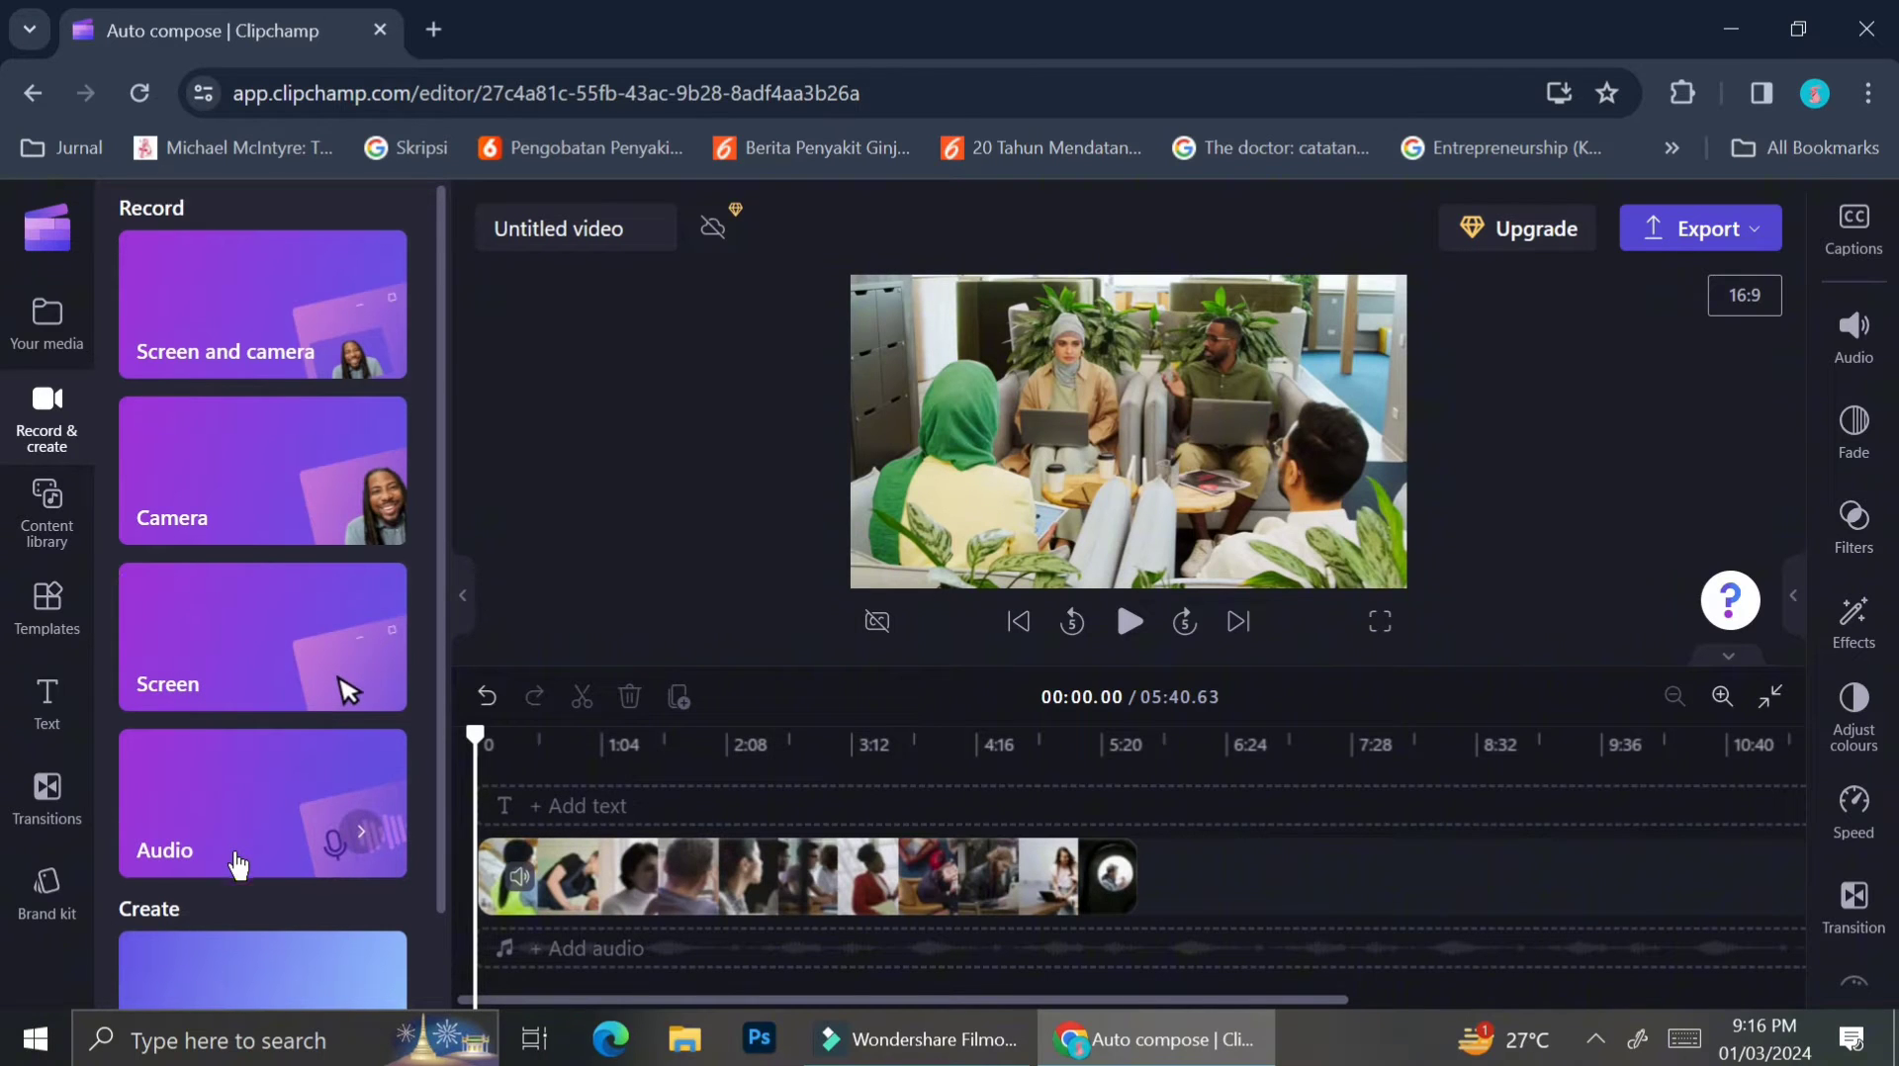
scroll(237, 866, "down", 1)
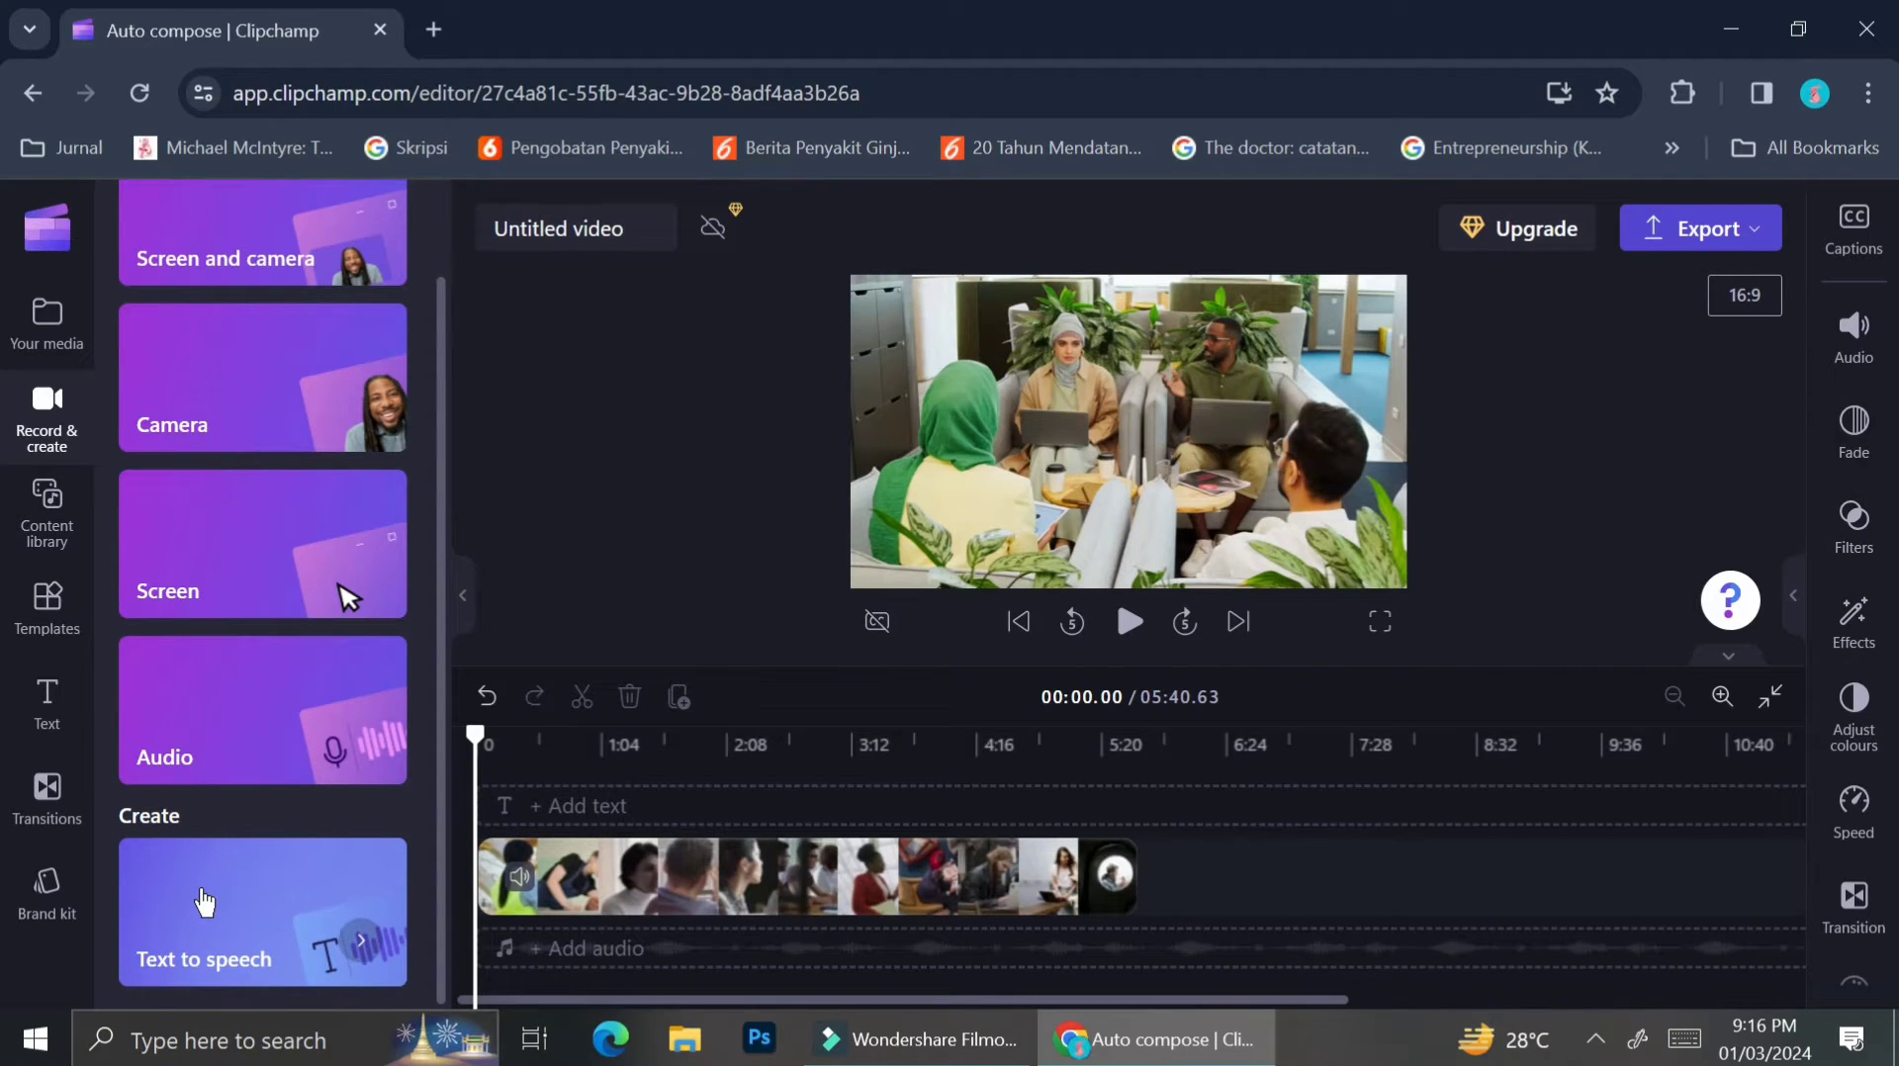
left_click(294, 902)
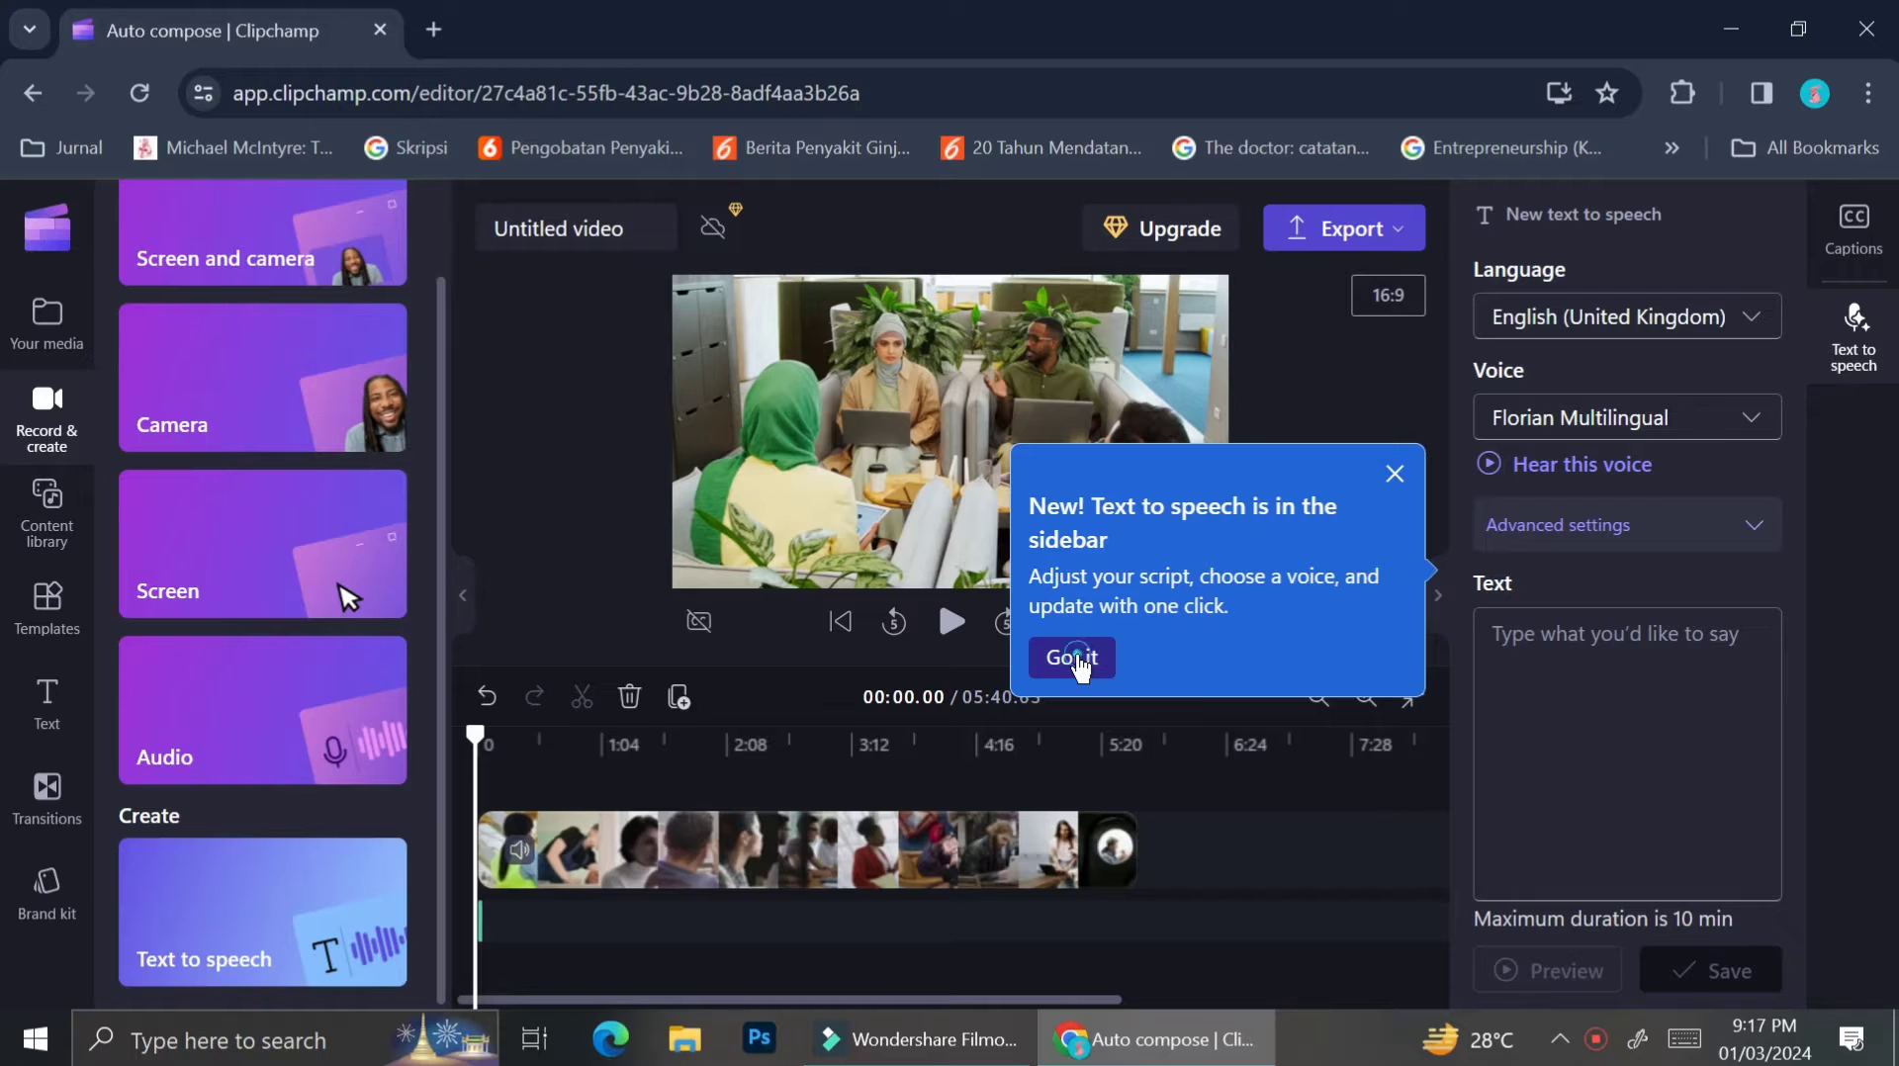
left_click(1078, 661)
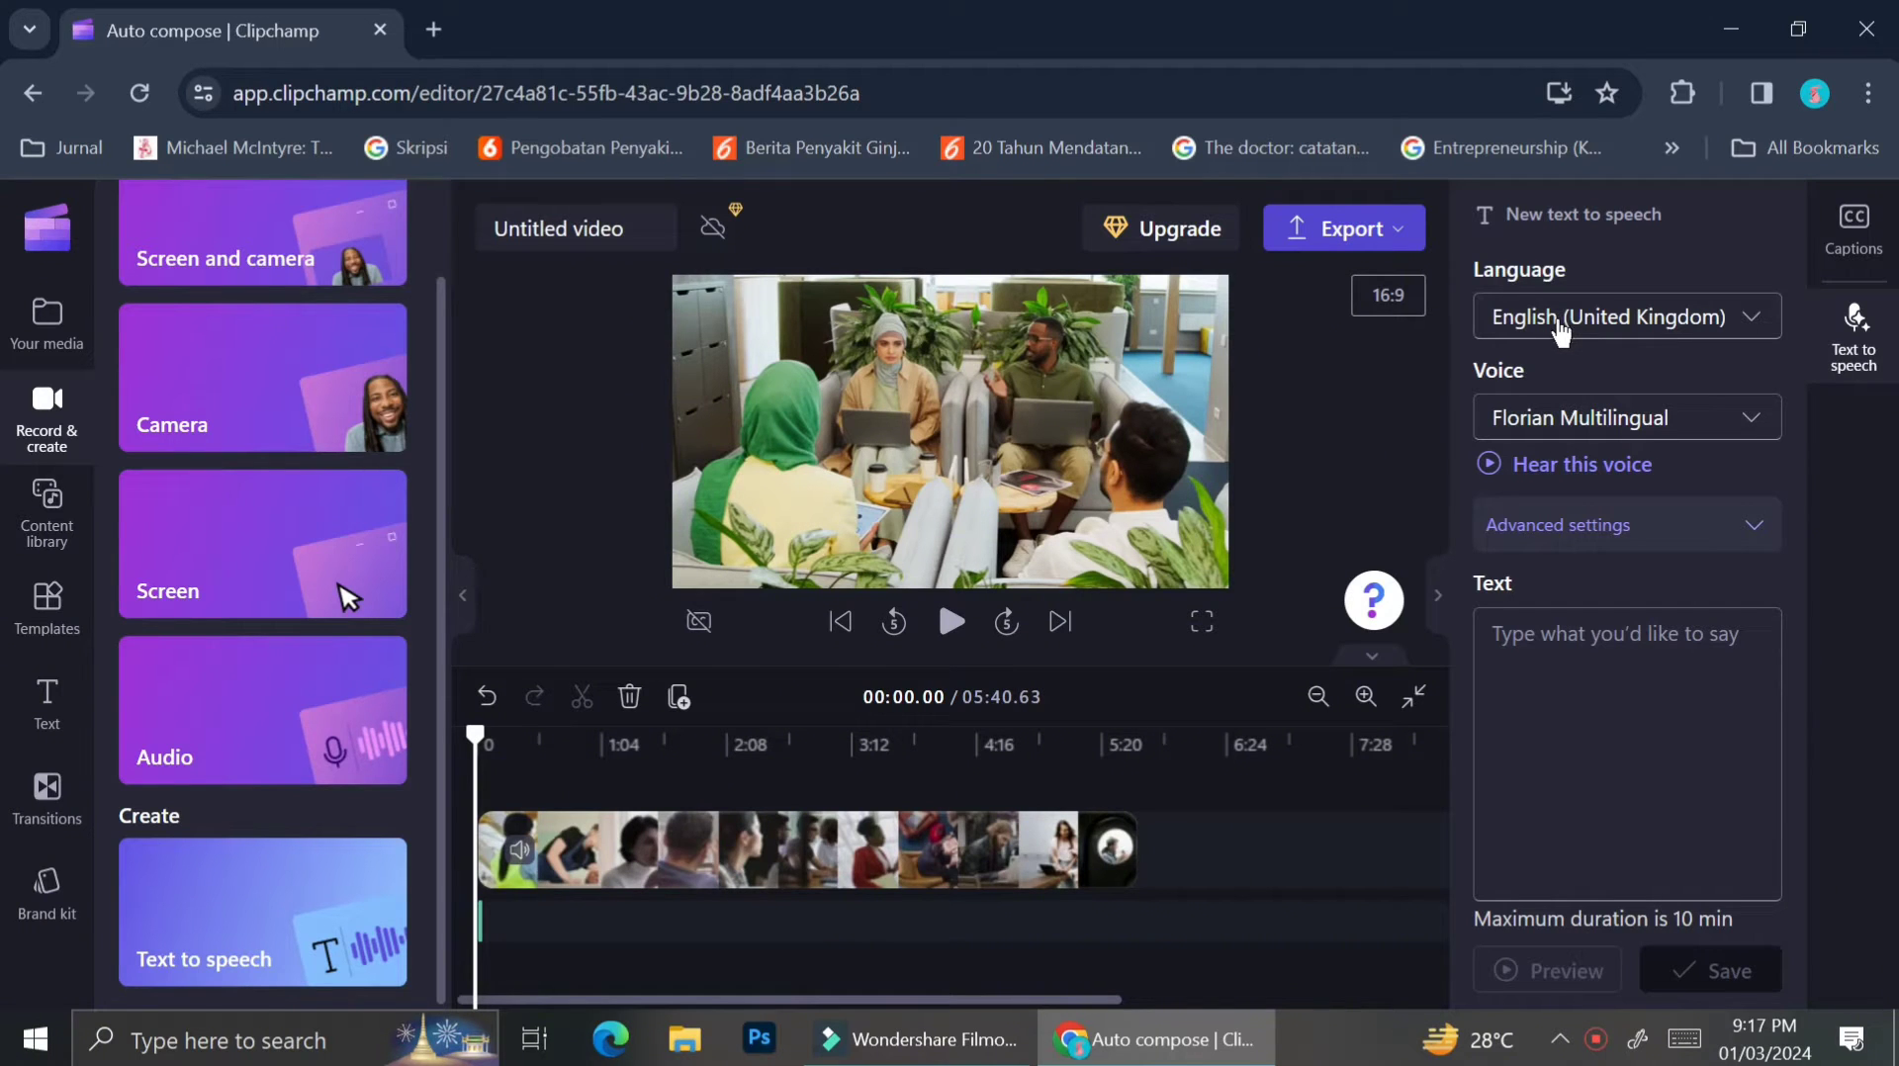
Look through the languages available for text to speech, keeping English (United Kingdom).
left_click(1561, 336)
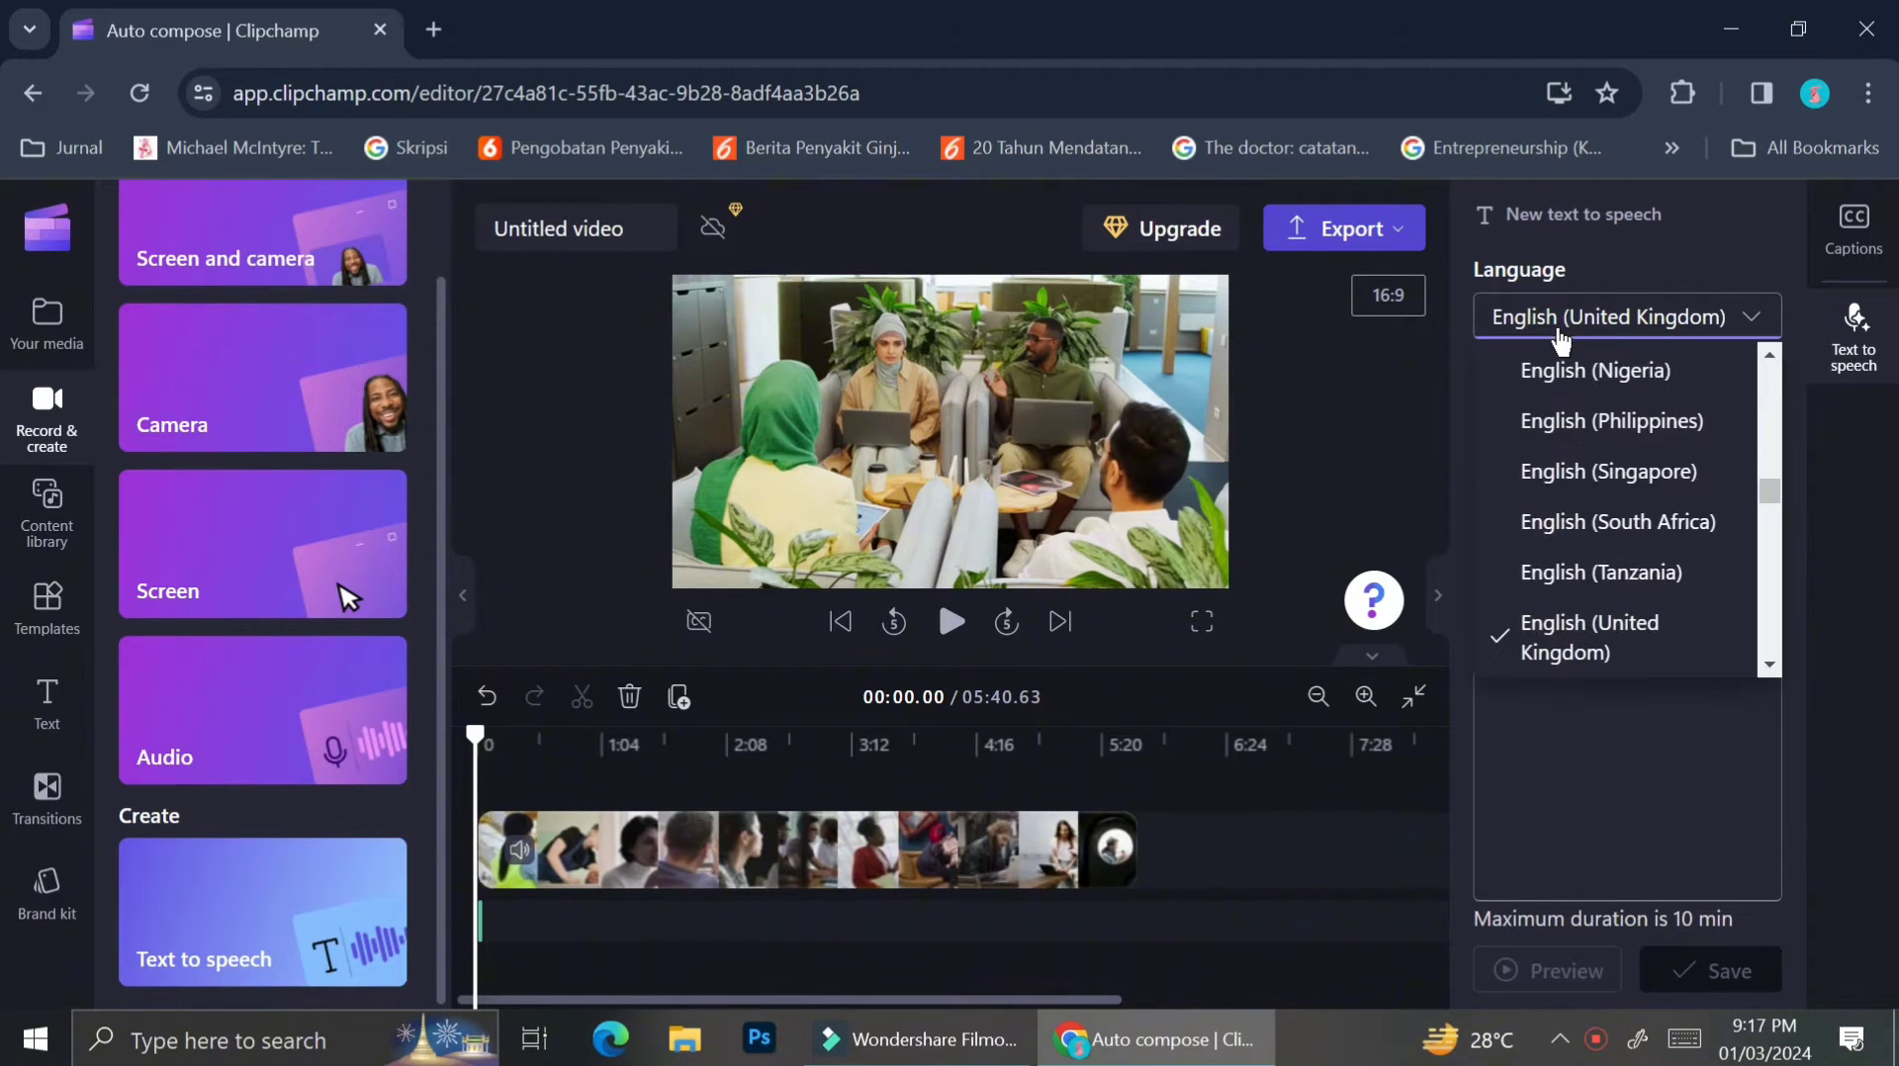
scroll(1575, 397, "up", 15)
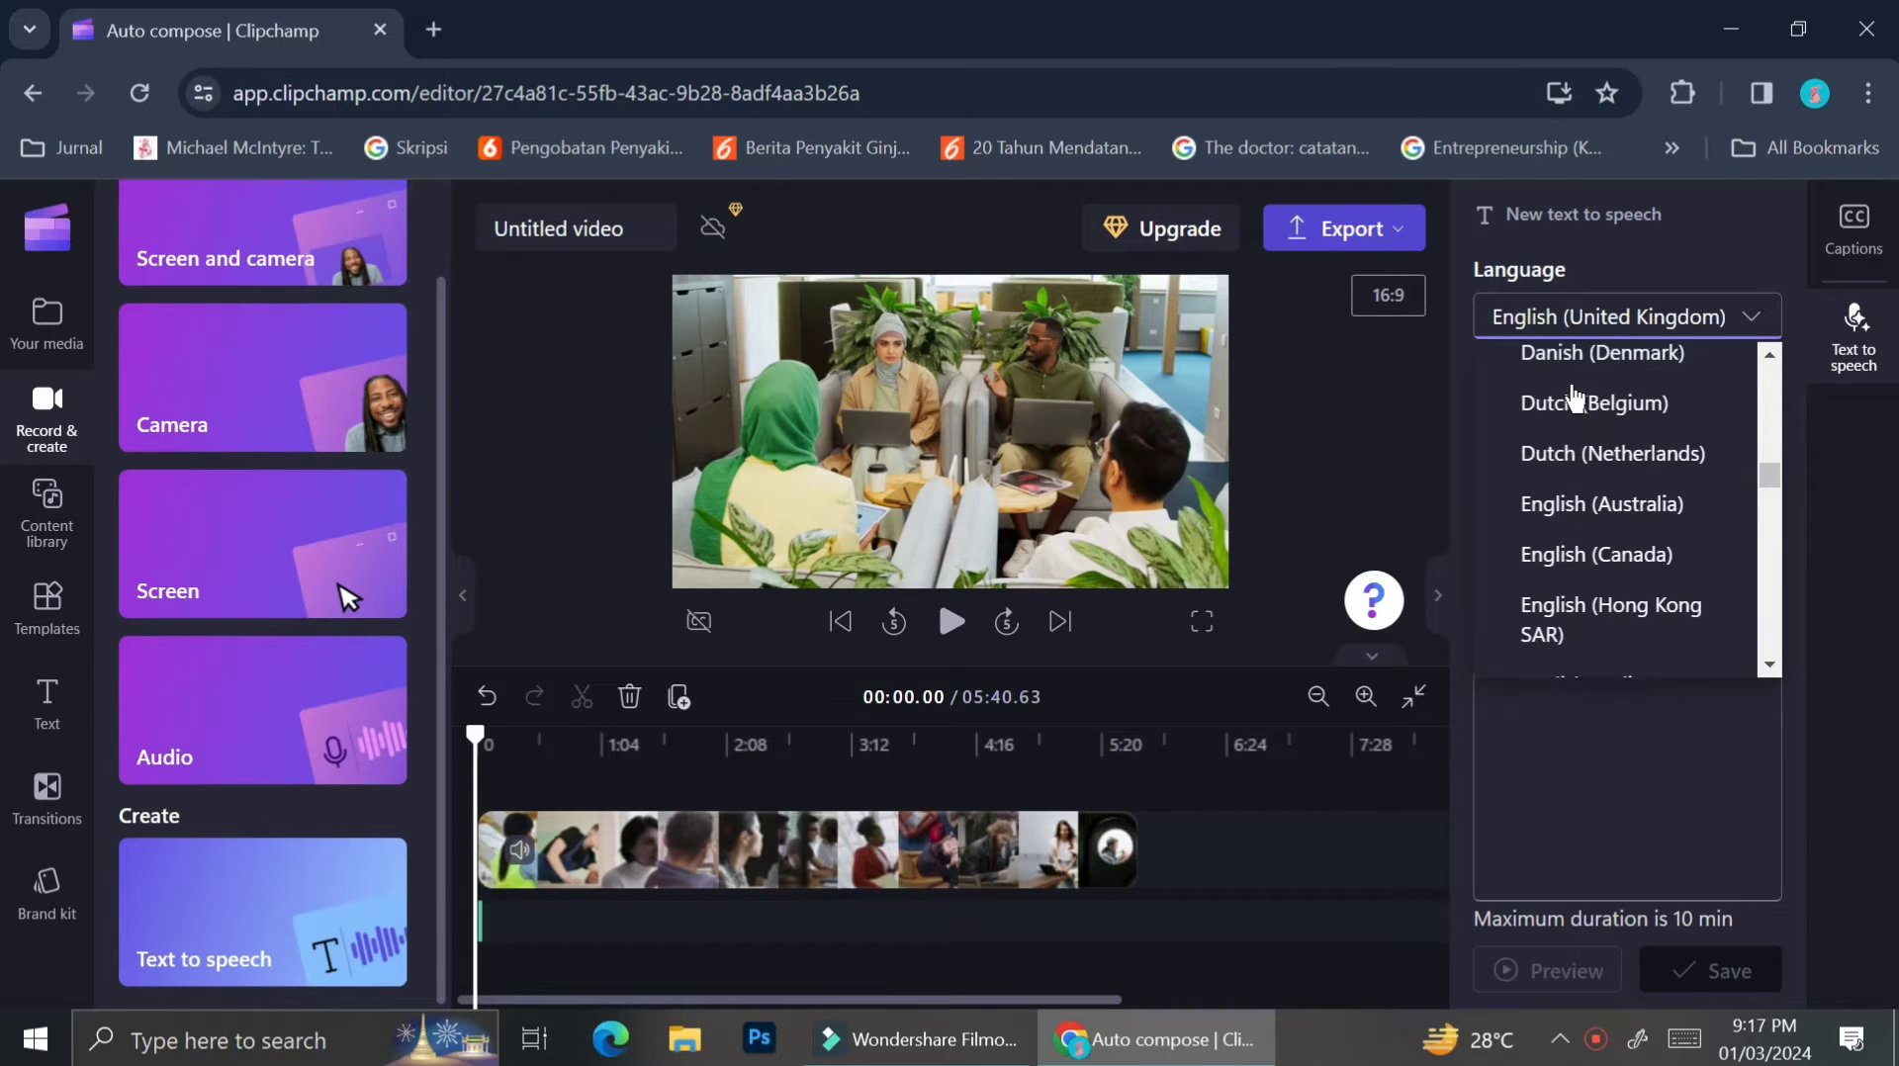
left_click_drag(1768, 414, 1767, 364)
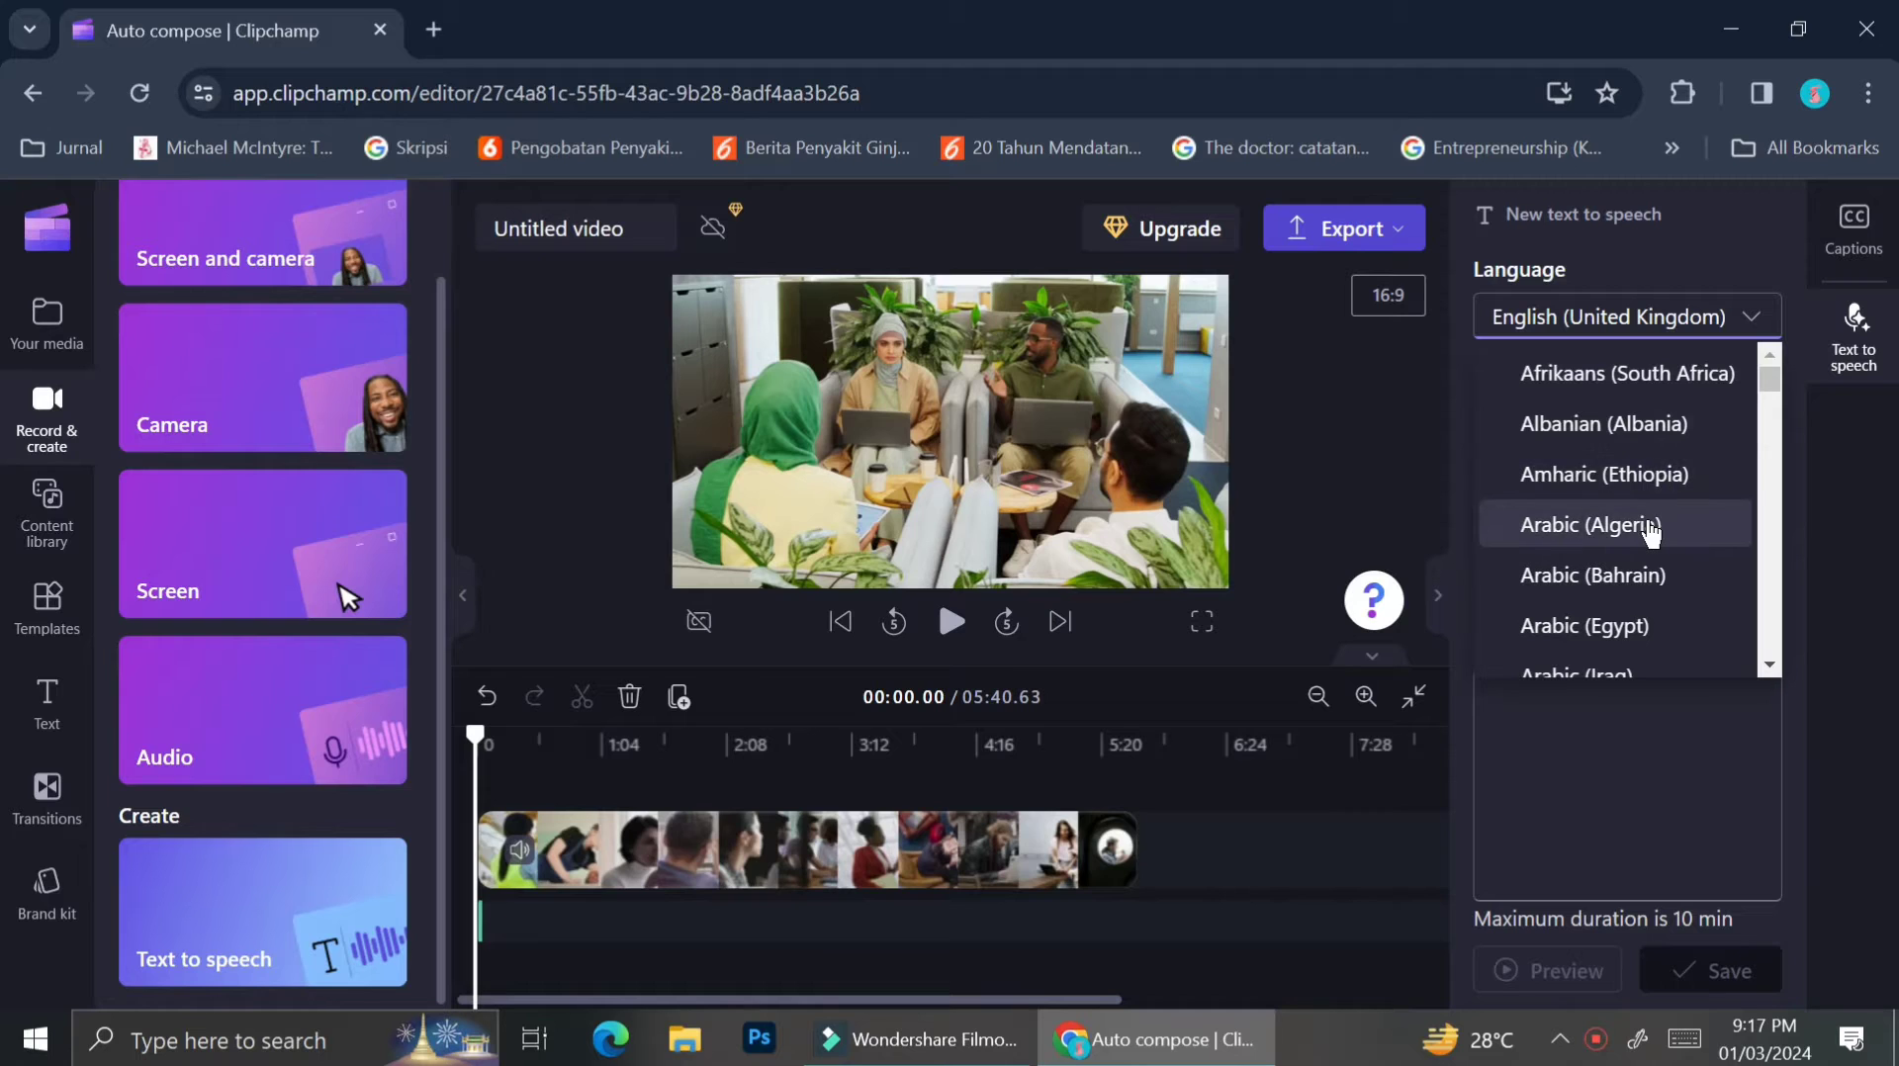
scroll(1652, 529, "down", 4)
scroll(1650, 534, "down", 3)
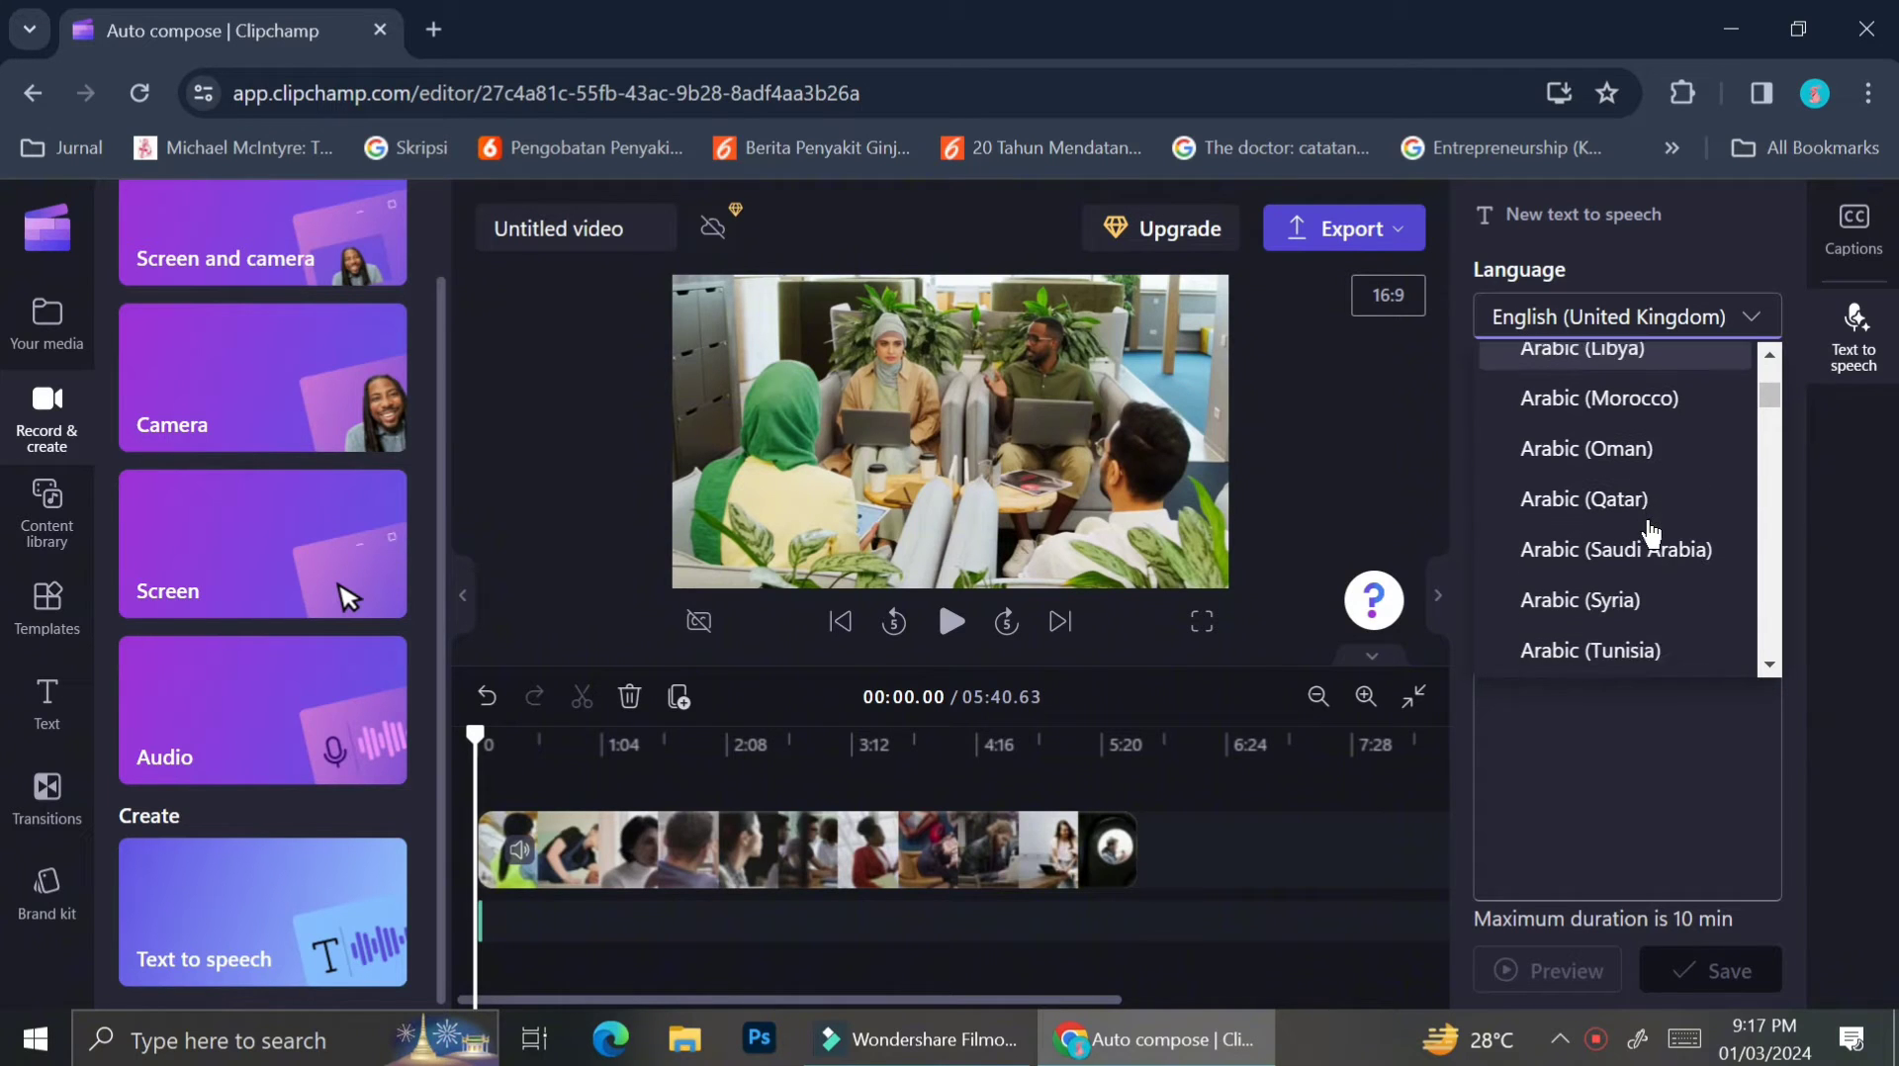
scroll(1650, 534, "down", 5)
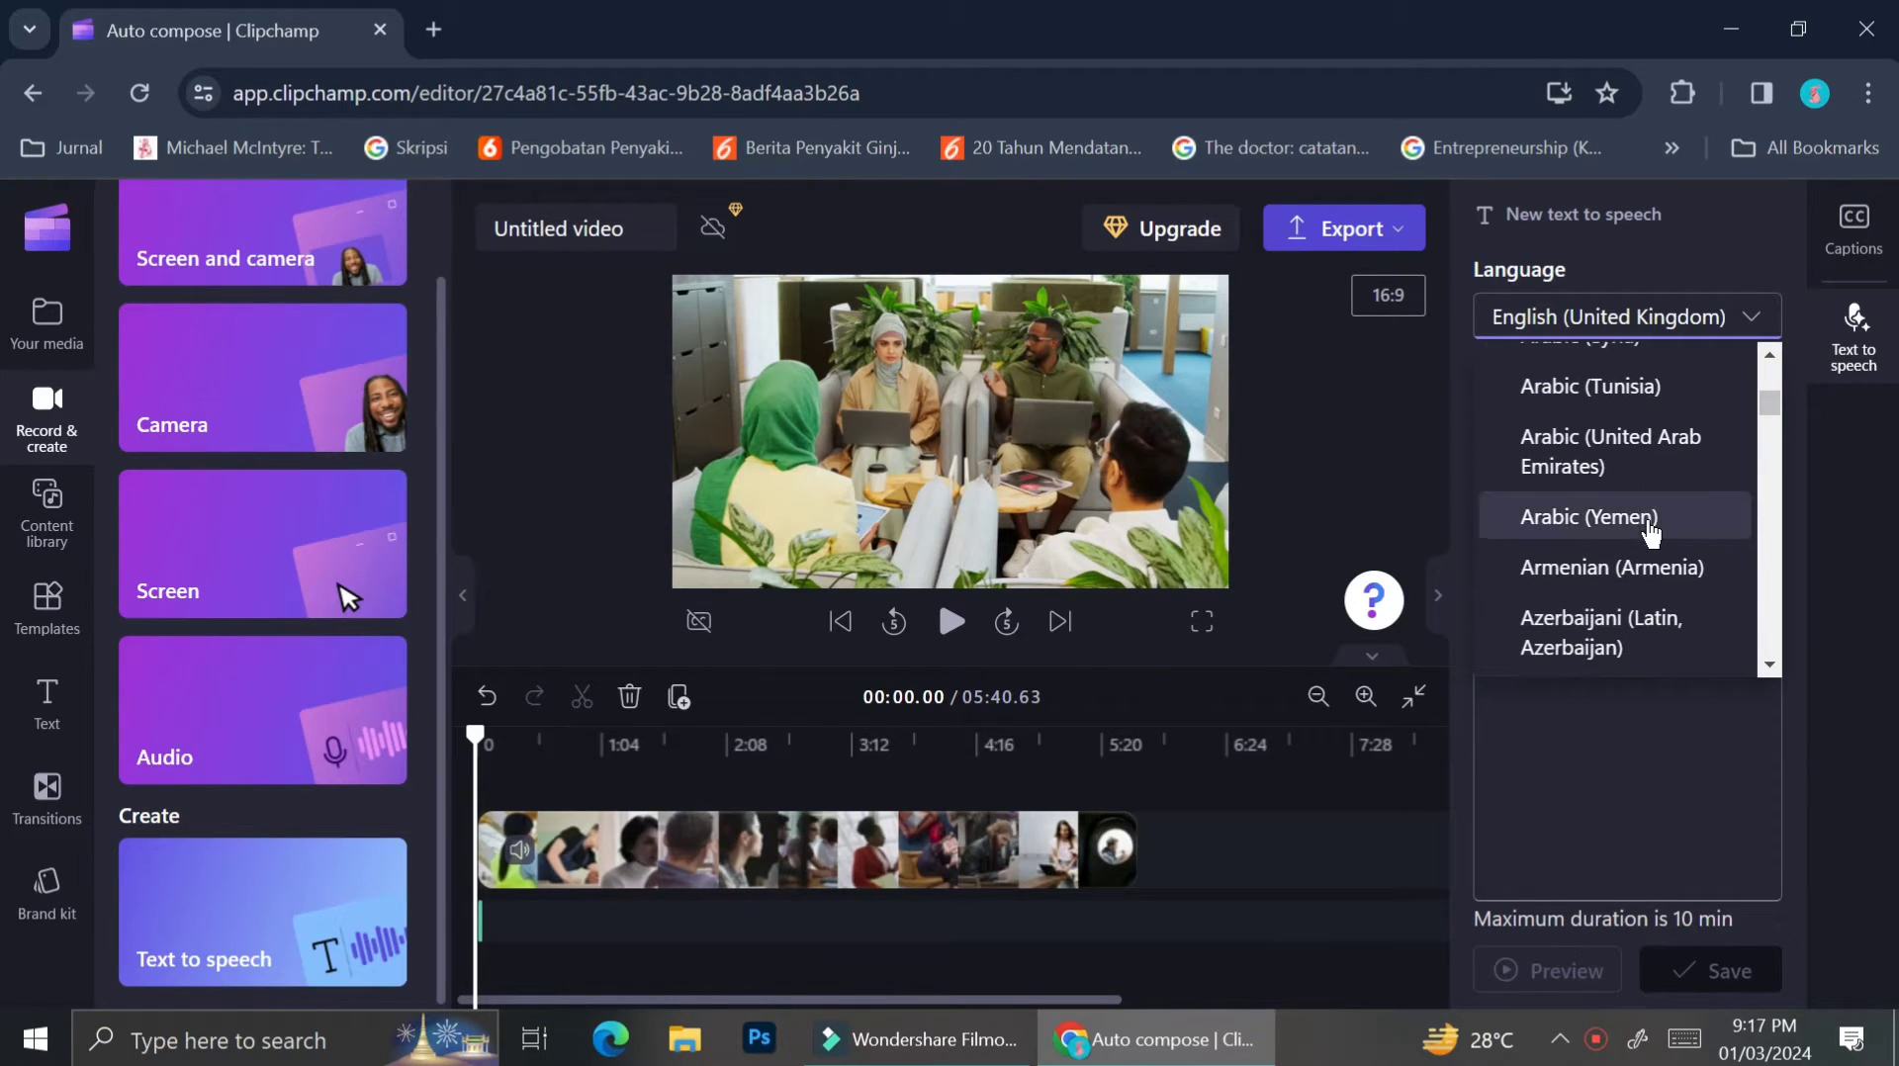
scroll(1650, 534, "down", 3)
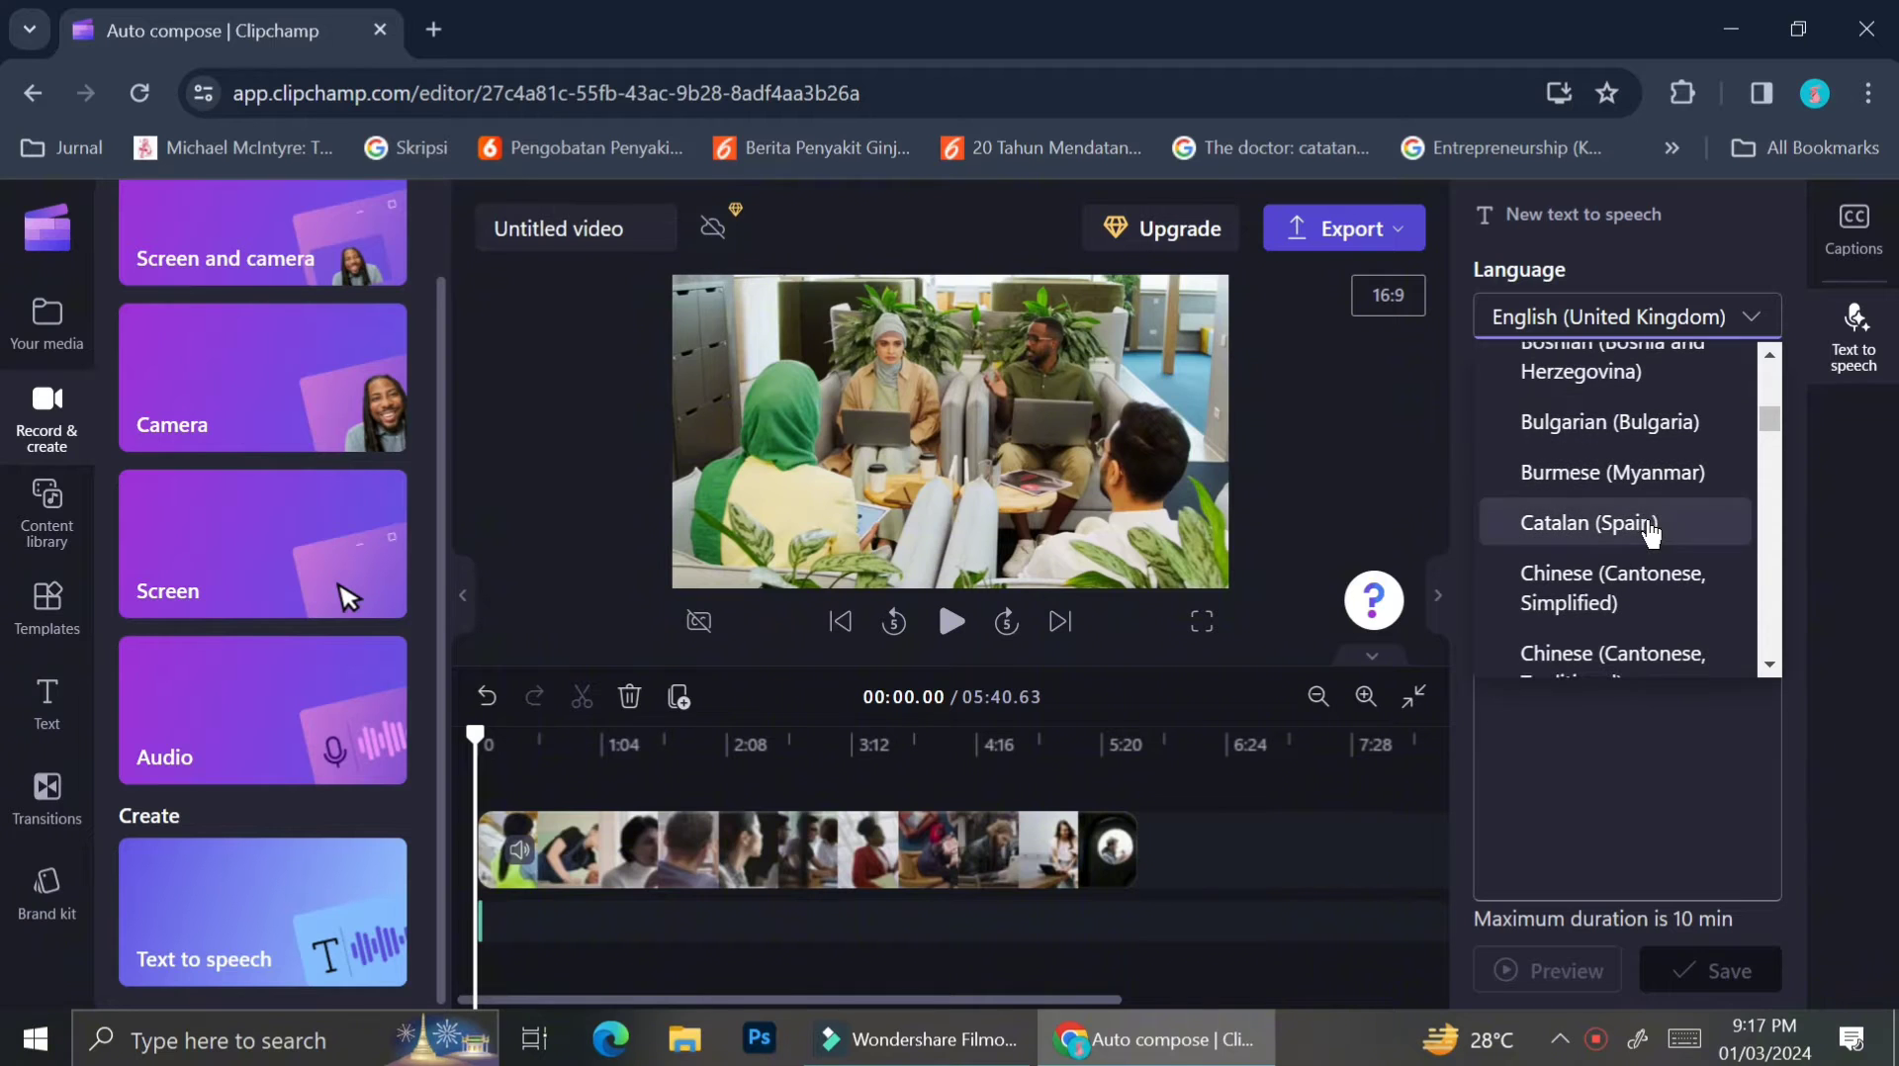
left_click(1752, 316)
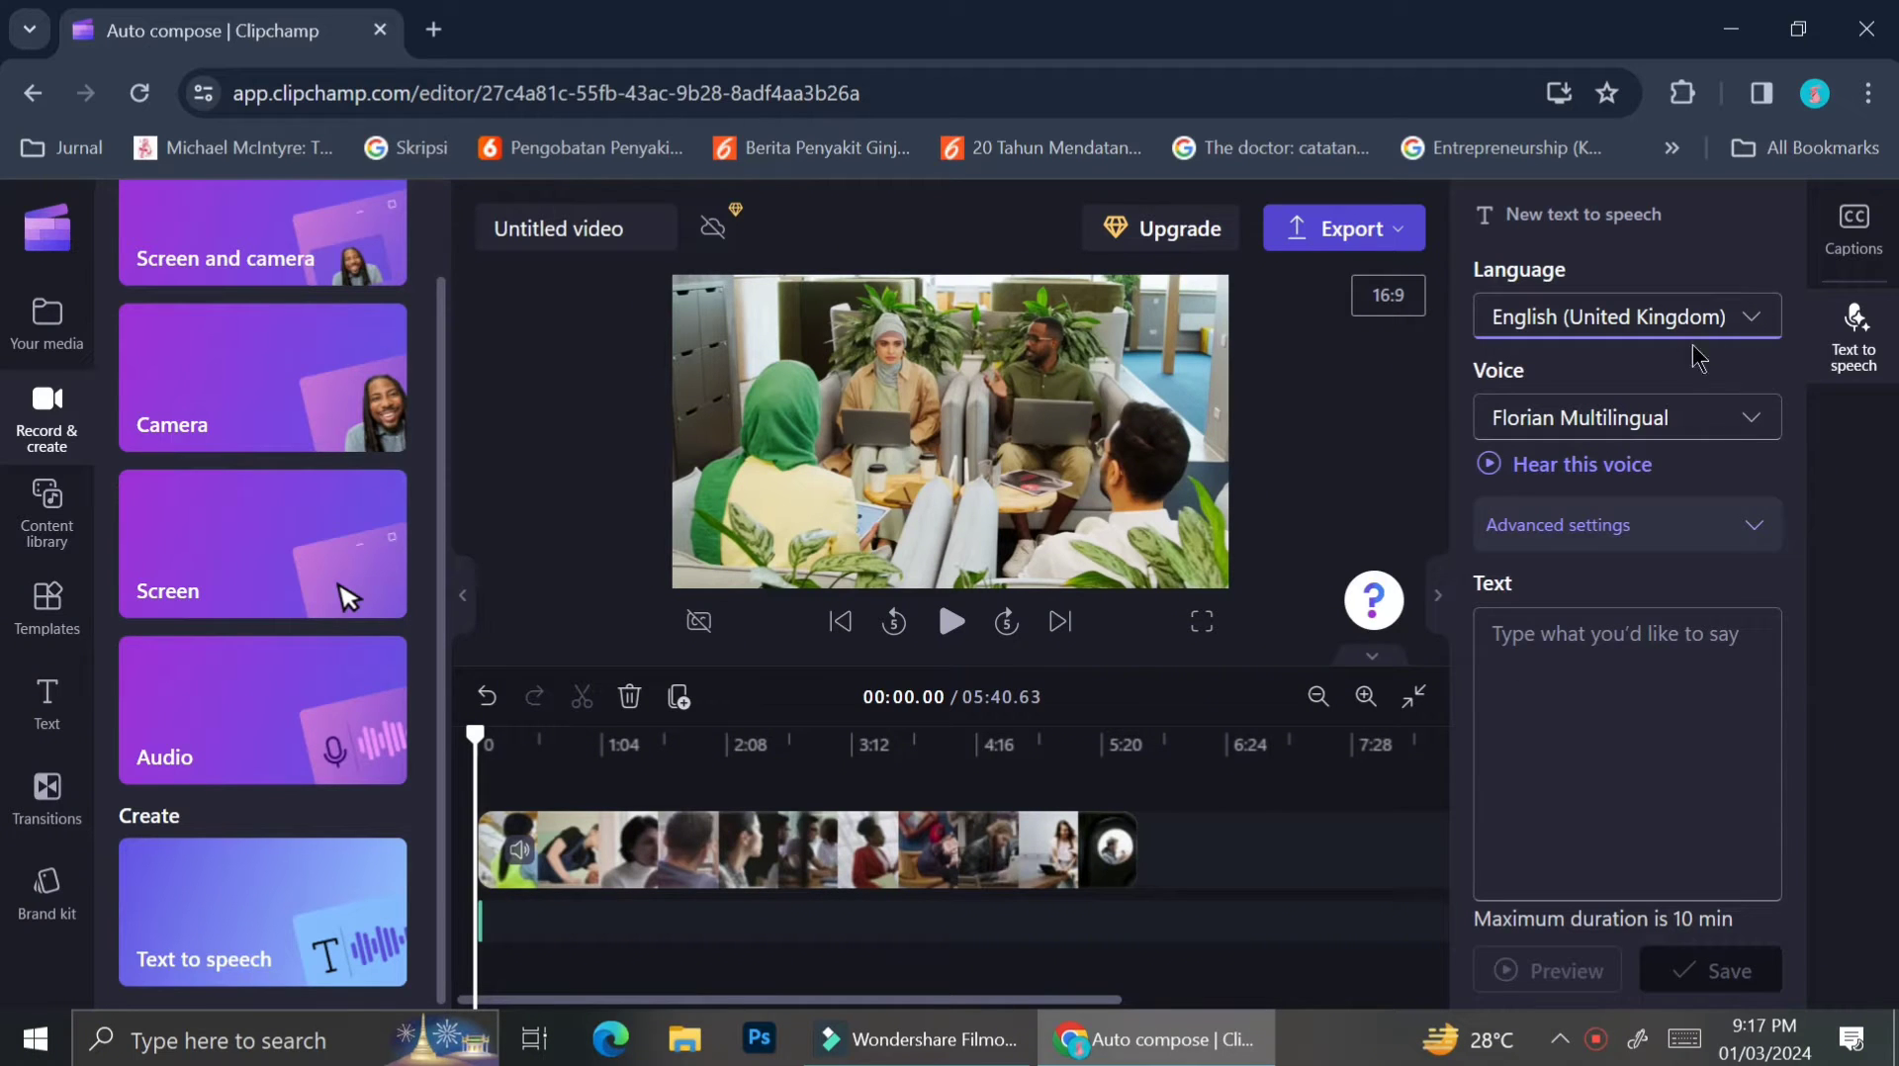
Look through the voices available for English (United Kingdom), keeping Florian Multilingual.
left_click(1650, 425)
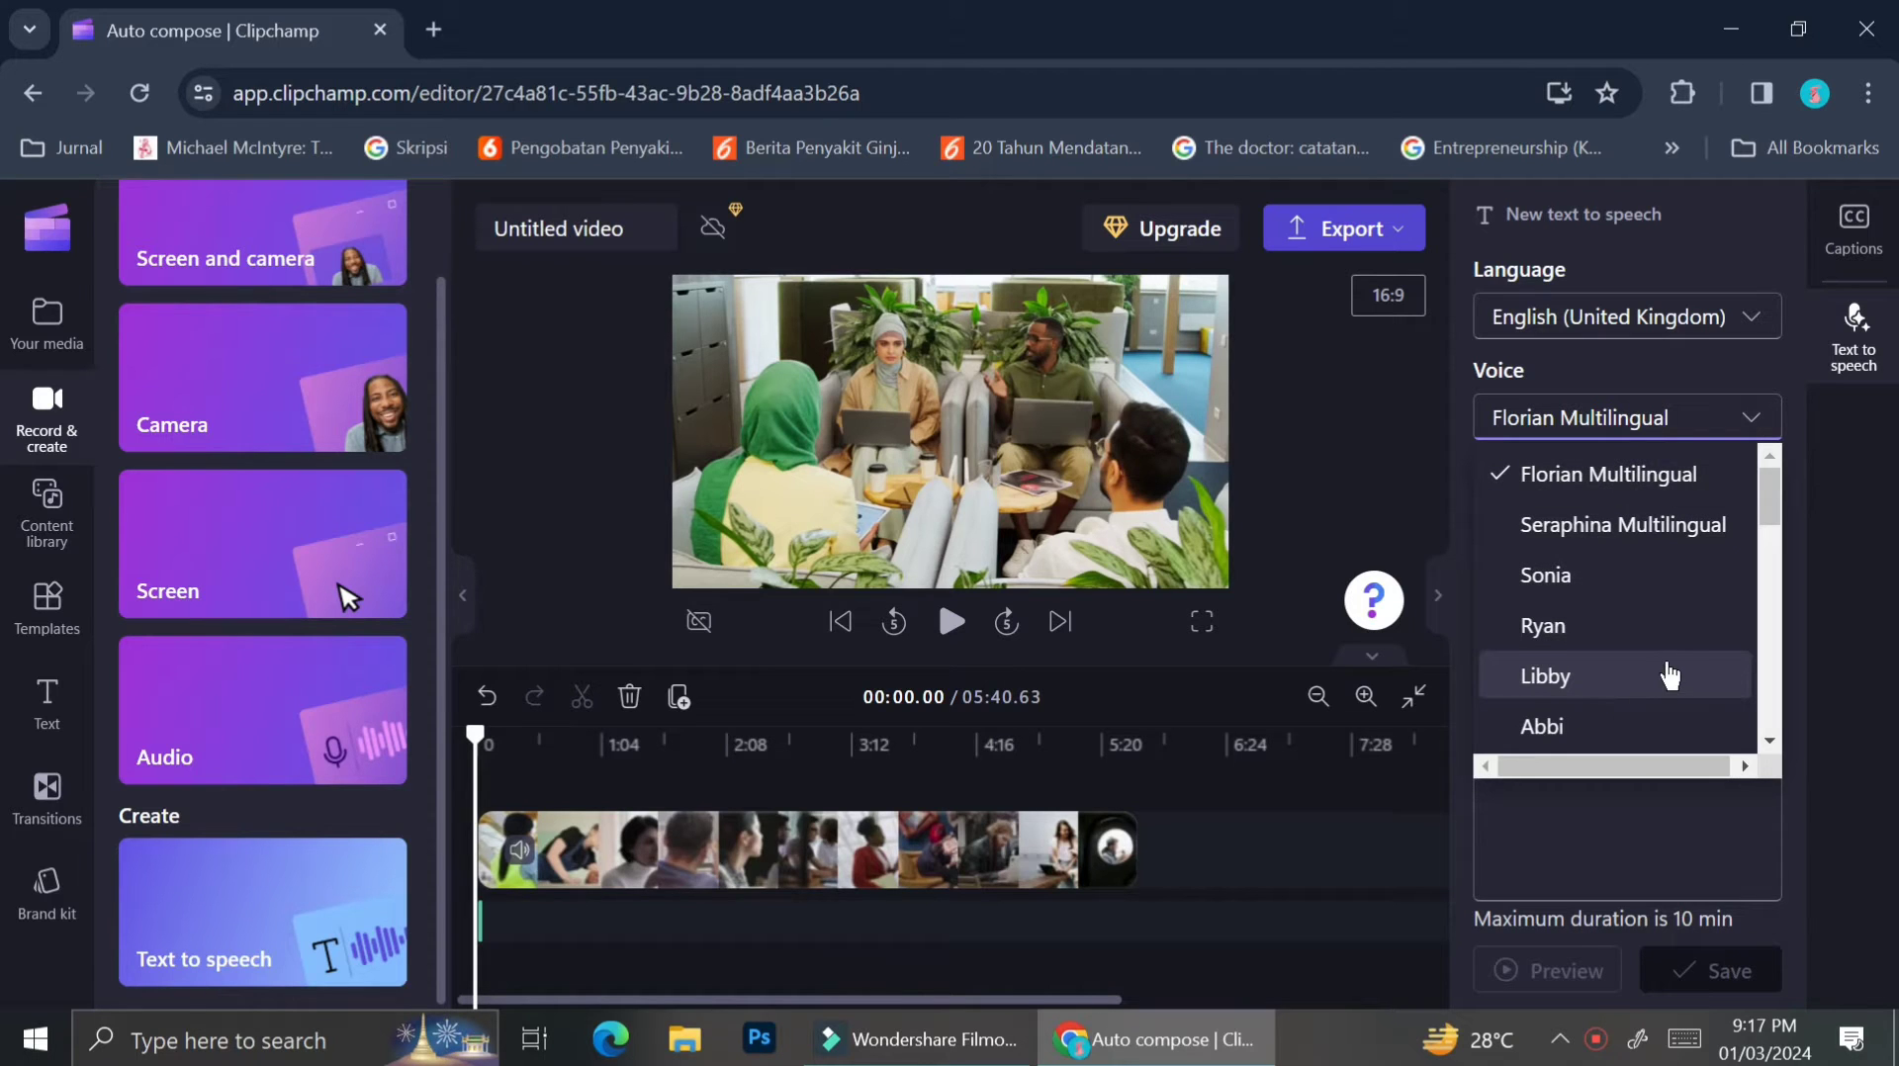
scroll(1668, 671, "down", 3)
scroll(1669, 676, "down", 2)
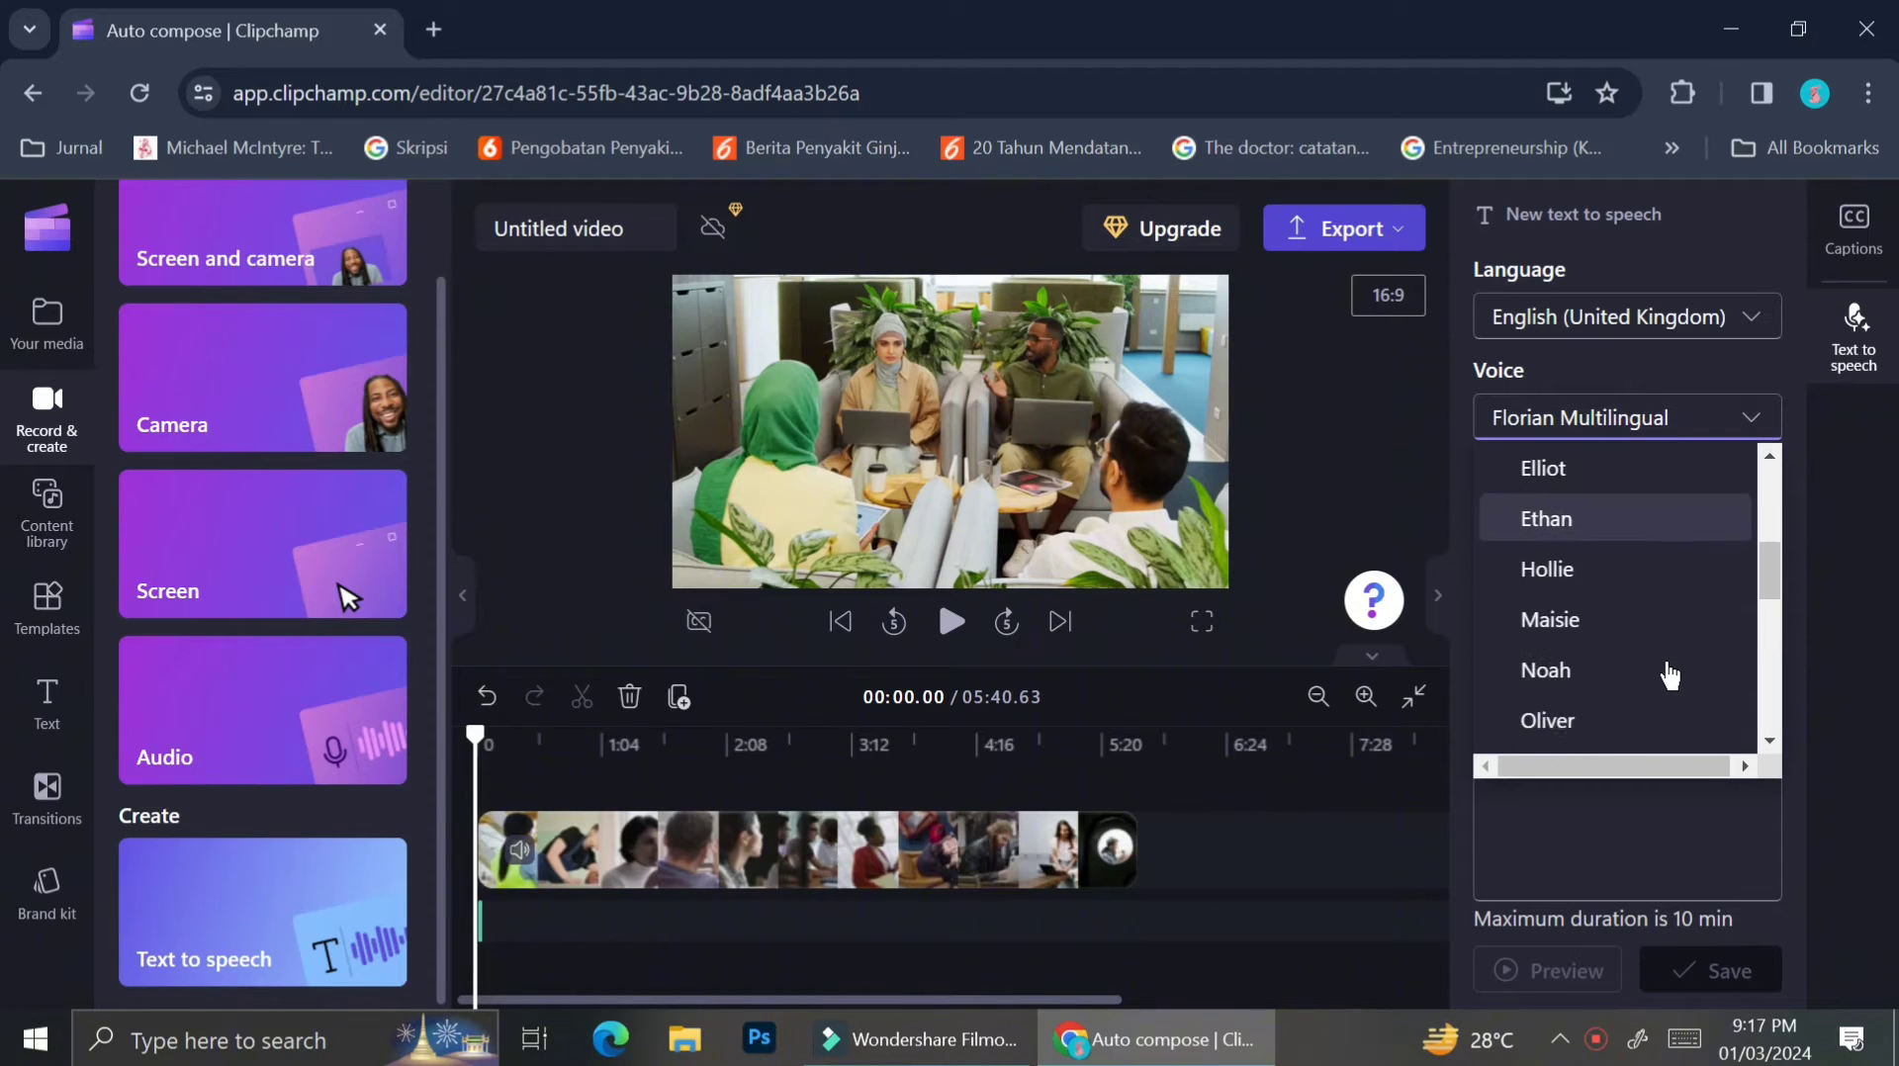
scroll(1670, 675, "up", 3)
scroll(1670, 675, "up", 3)
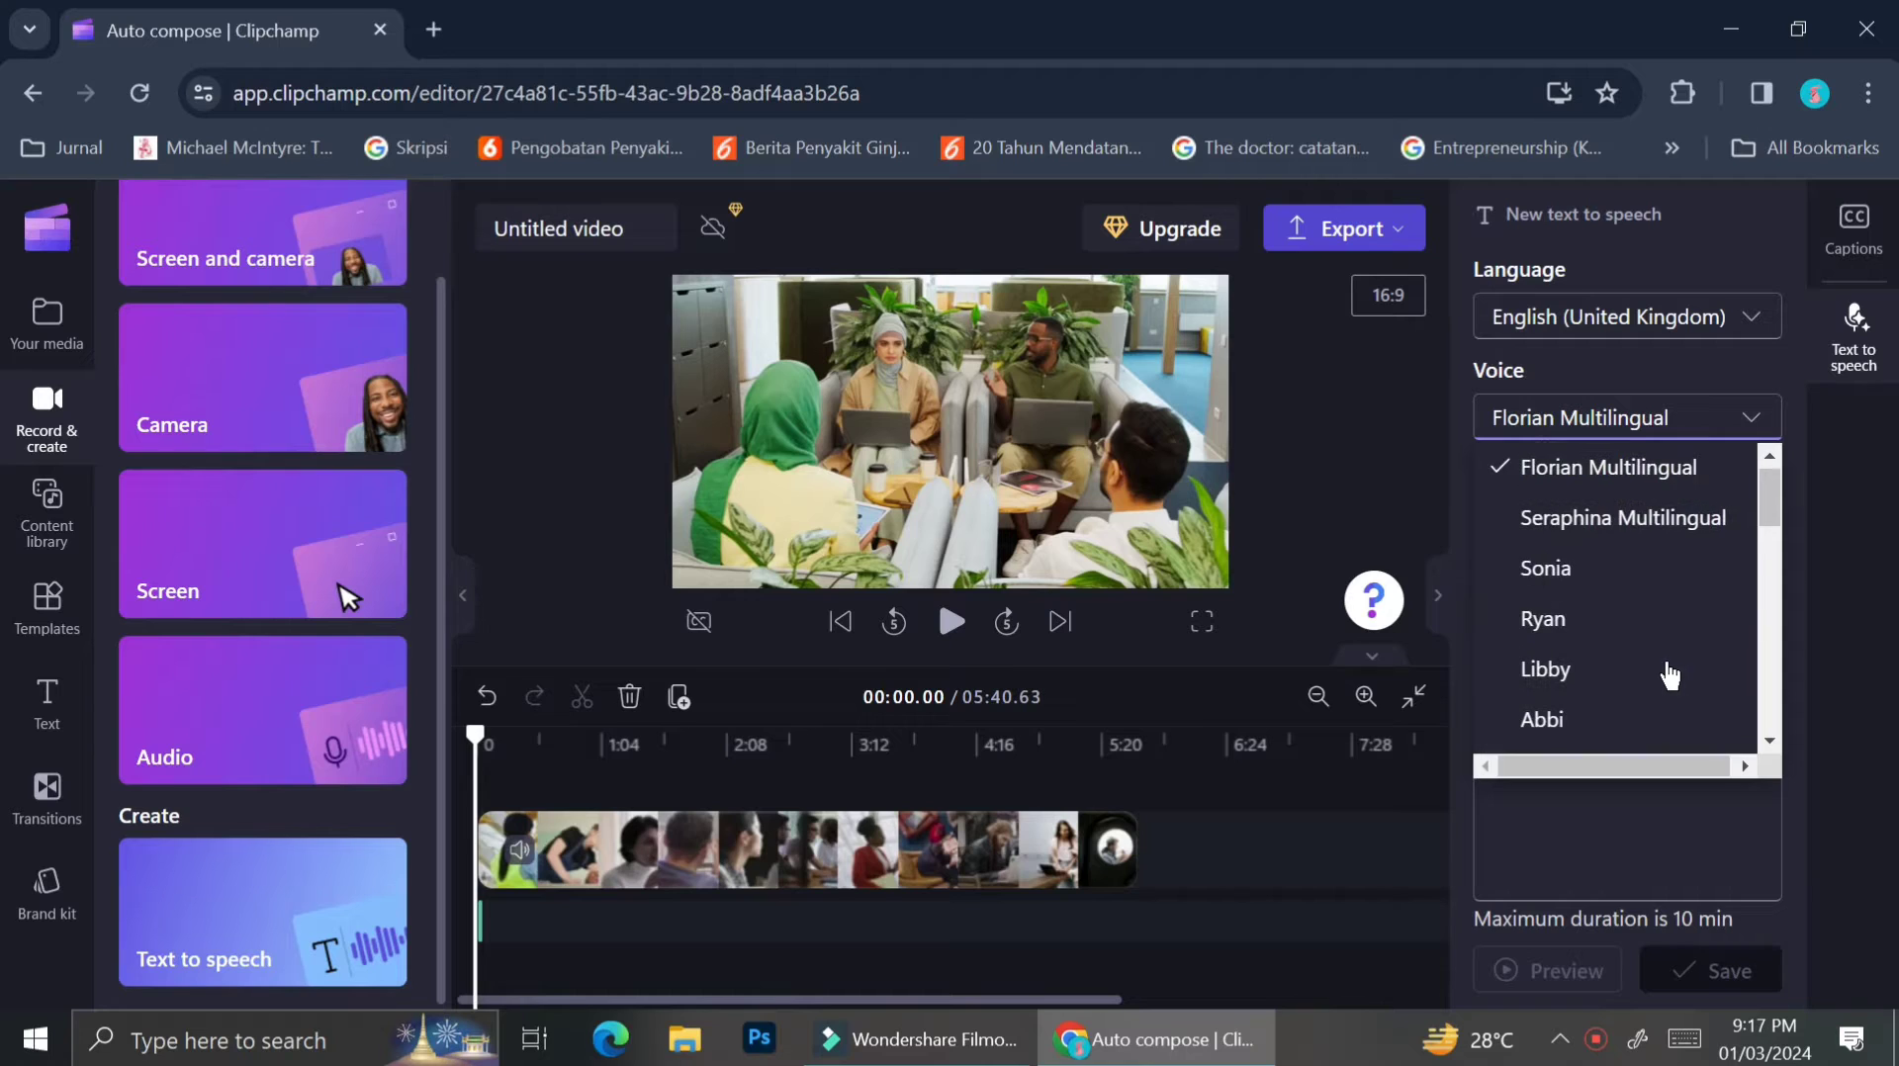
left_click(1697, 435)
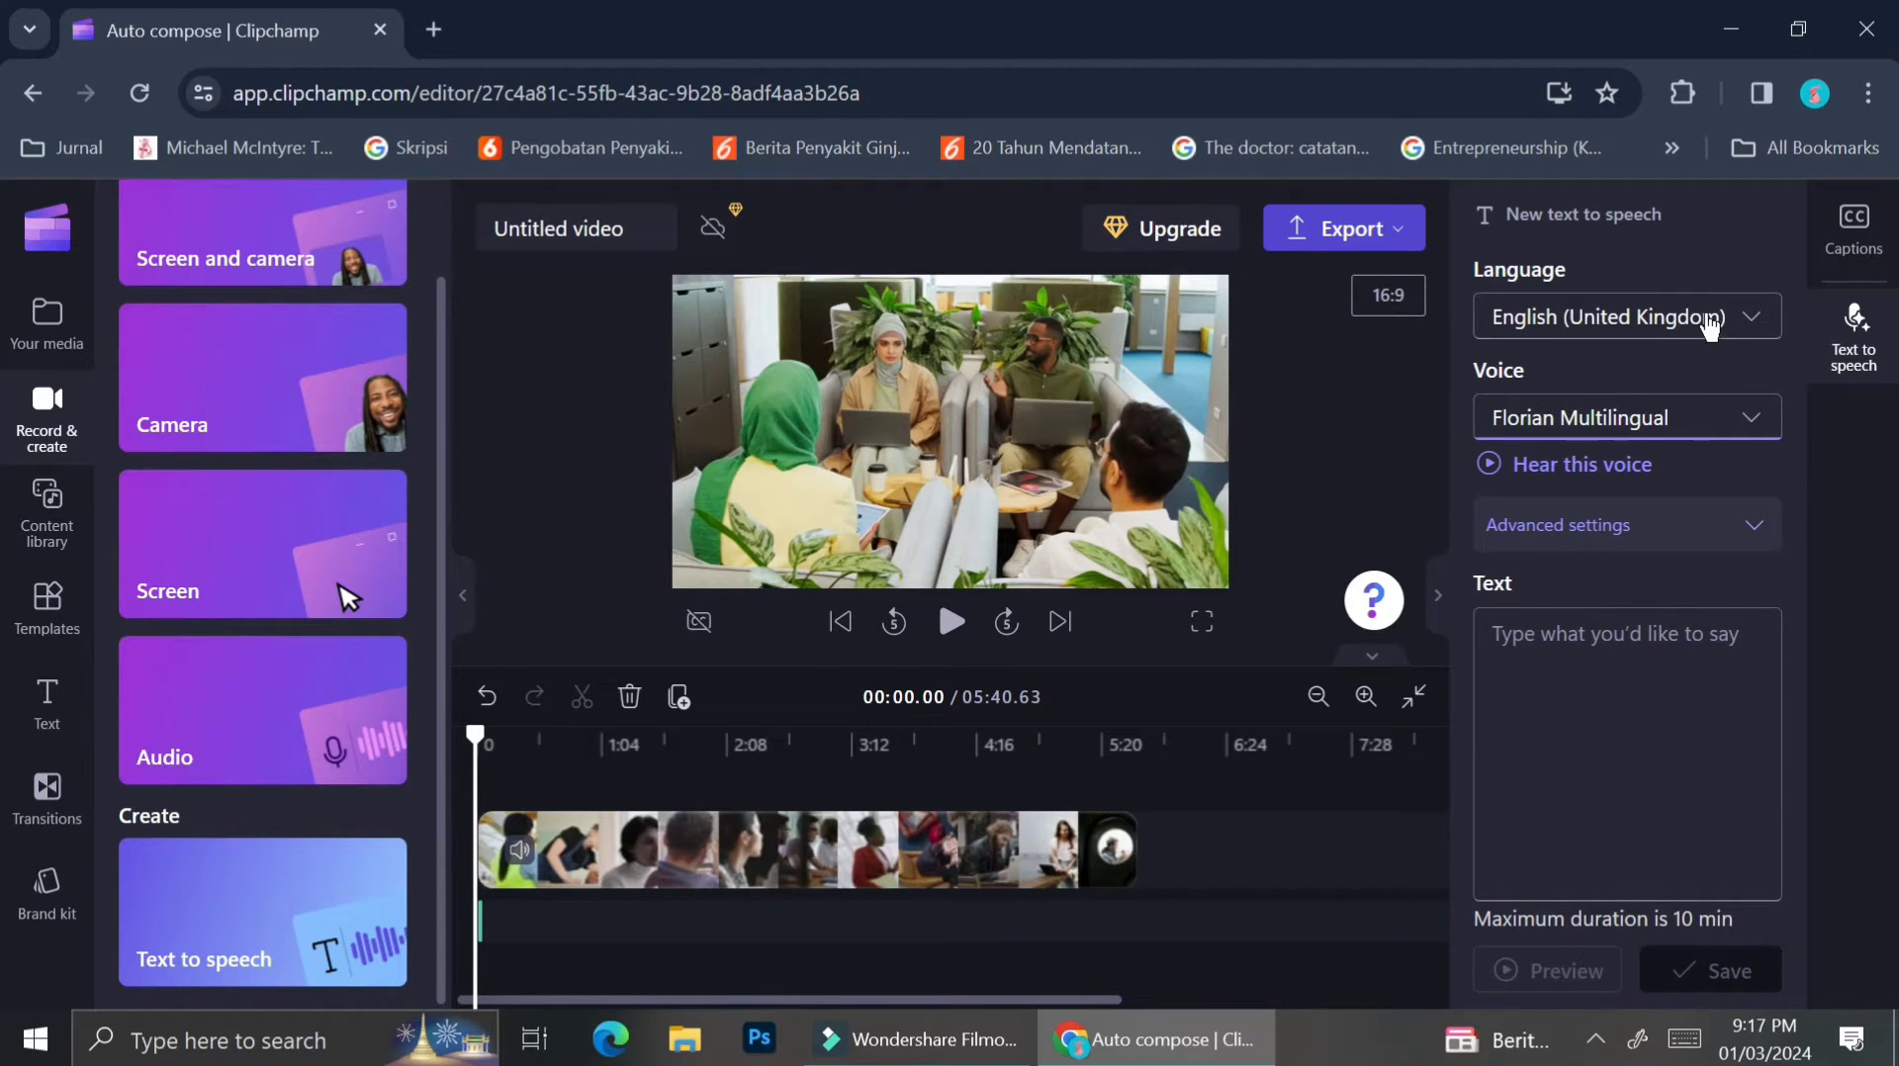
Listen to the Florian Multilingual sample, then switch the voice to Seraphina Multilingual and listen to its sample.
left_click(1496, 471)
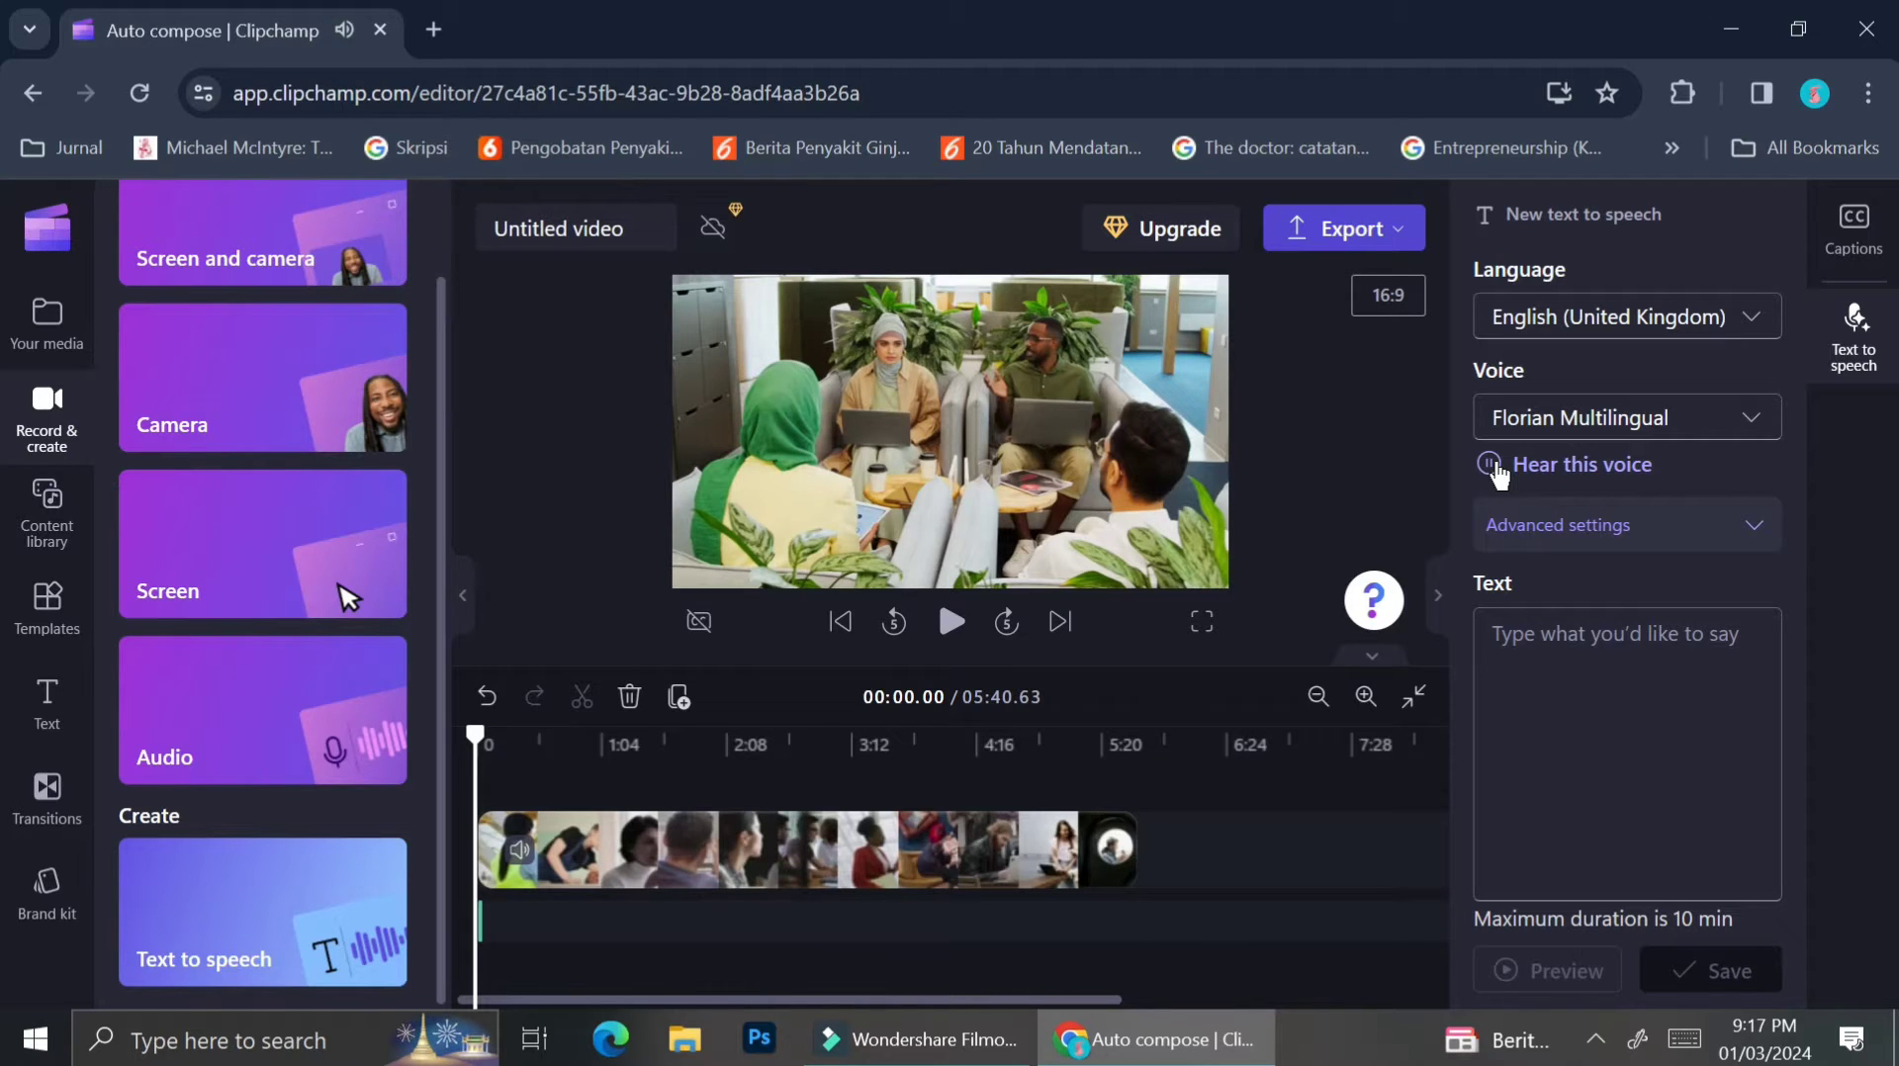
left_click(1612, 420)
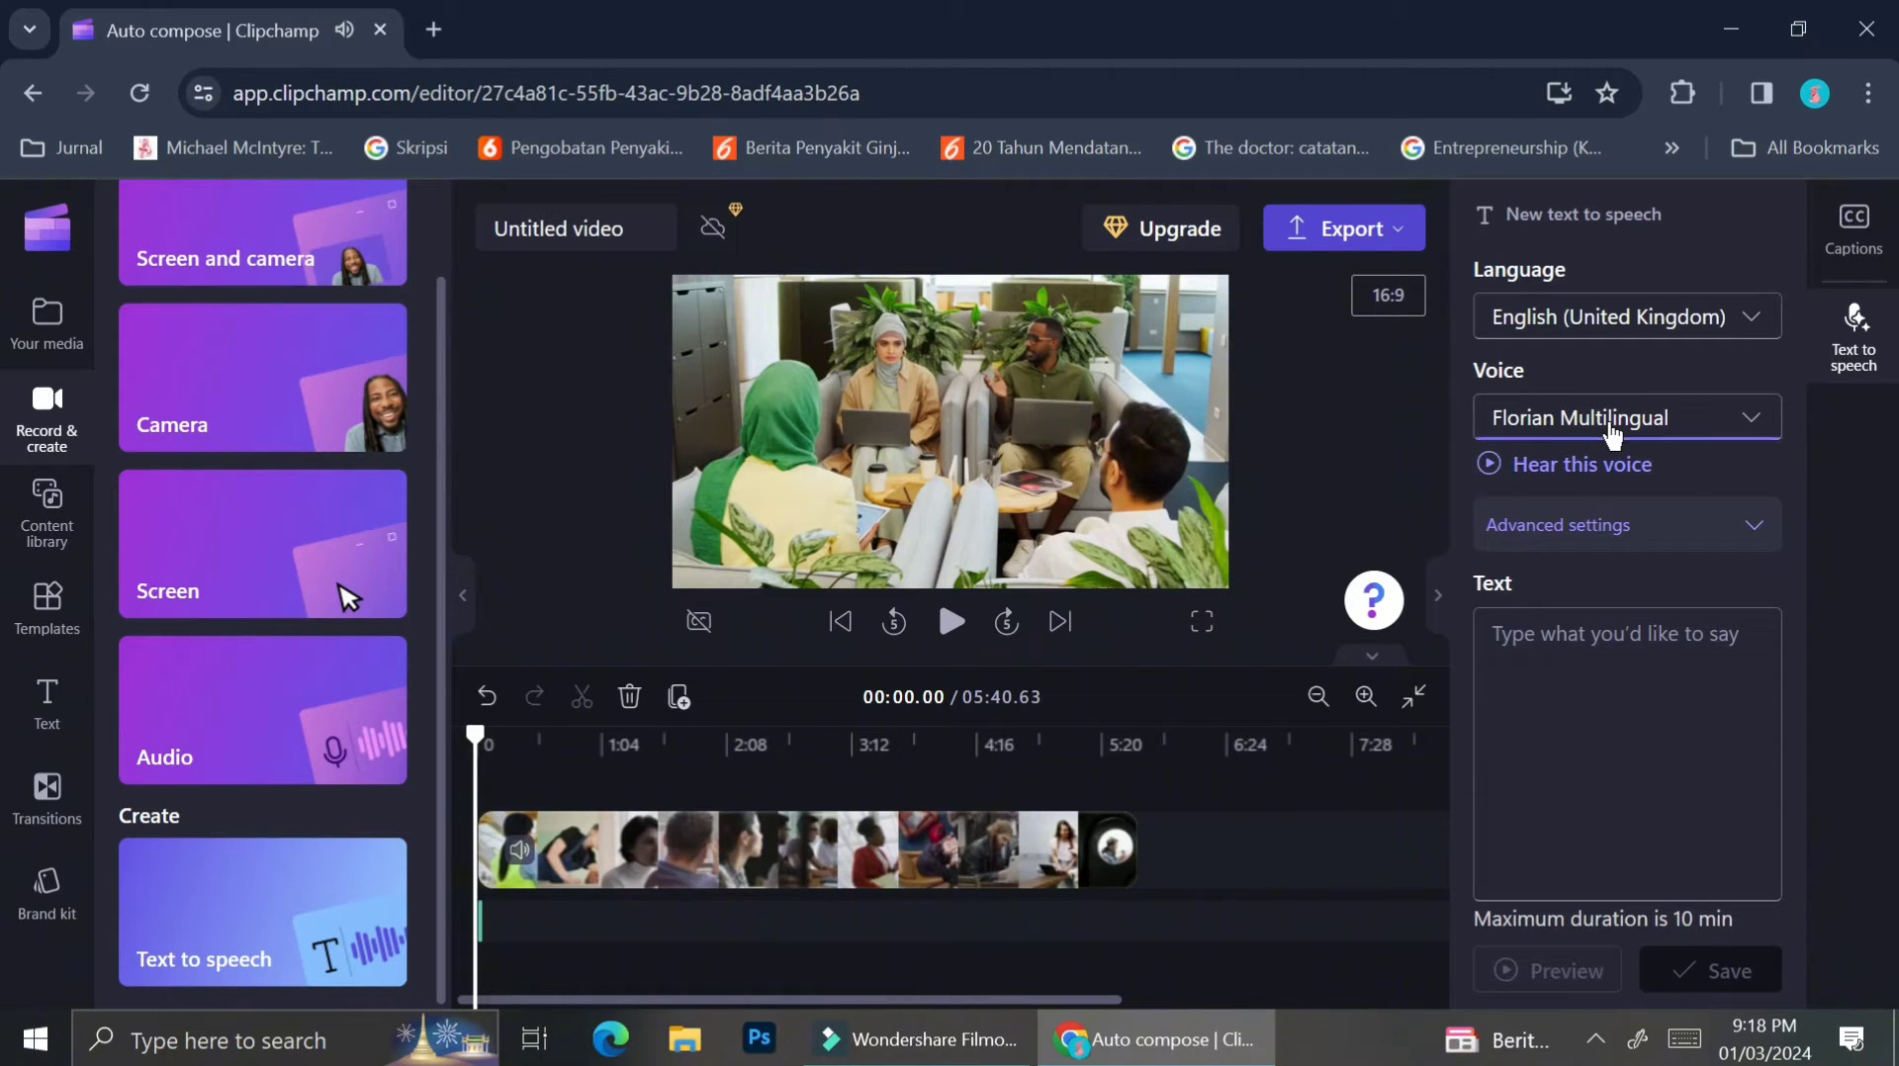
left_click(1608, 524)
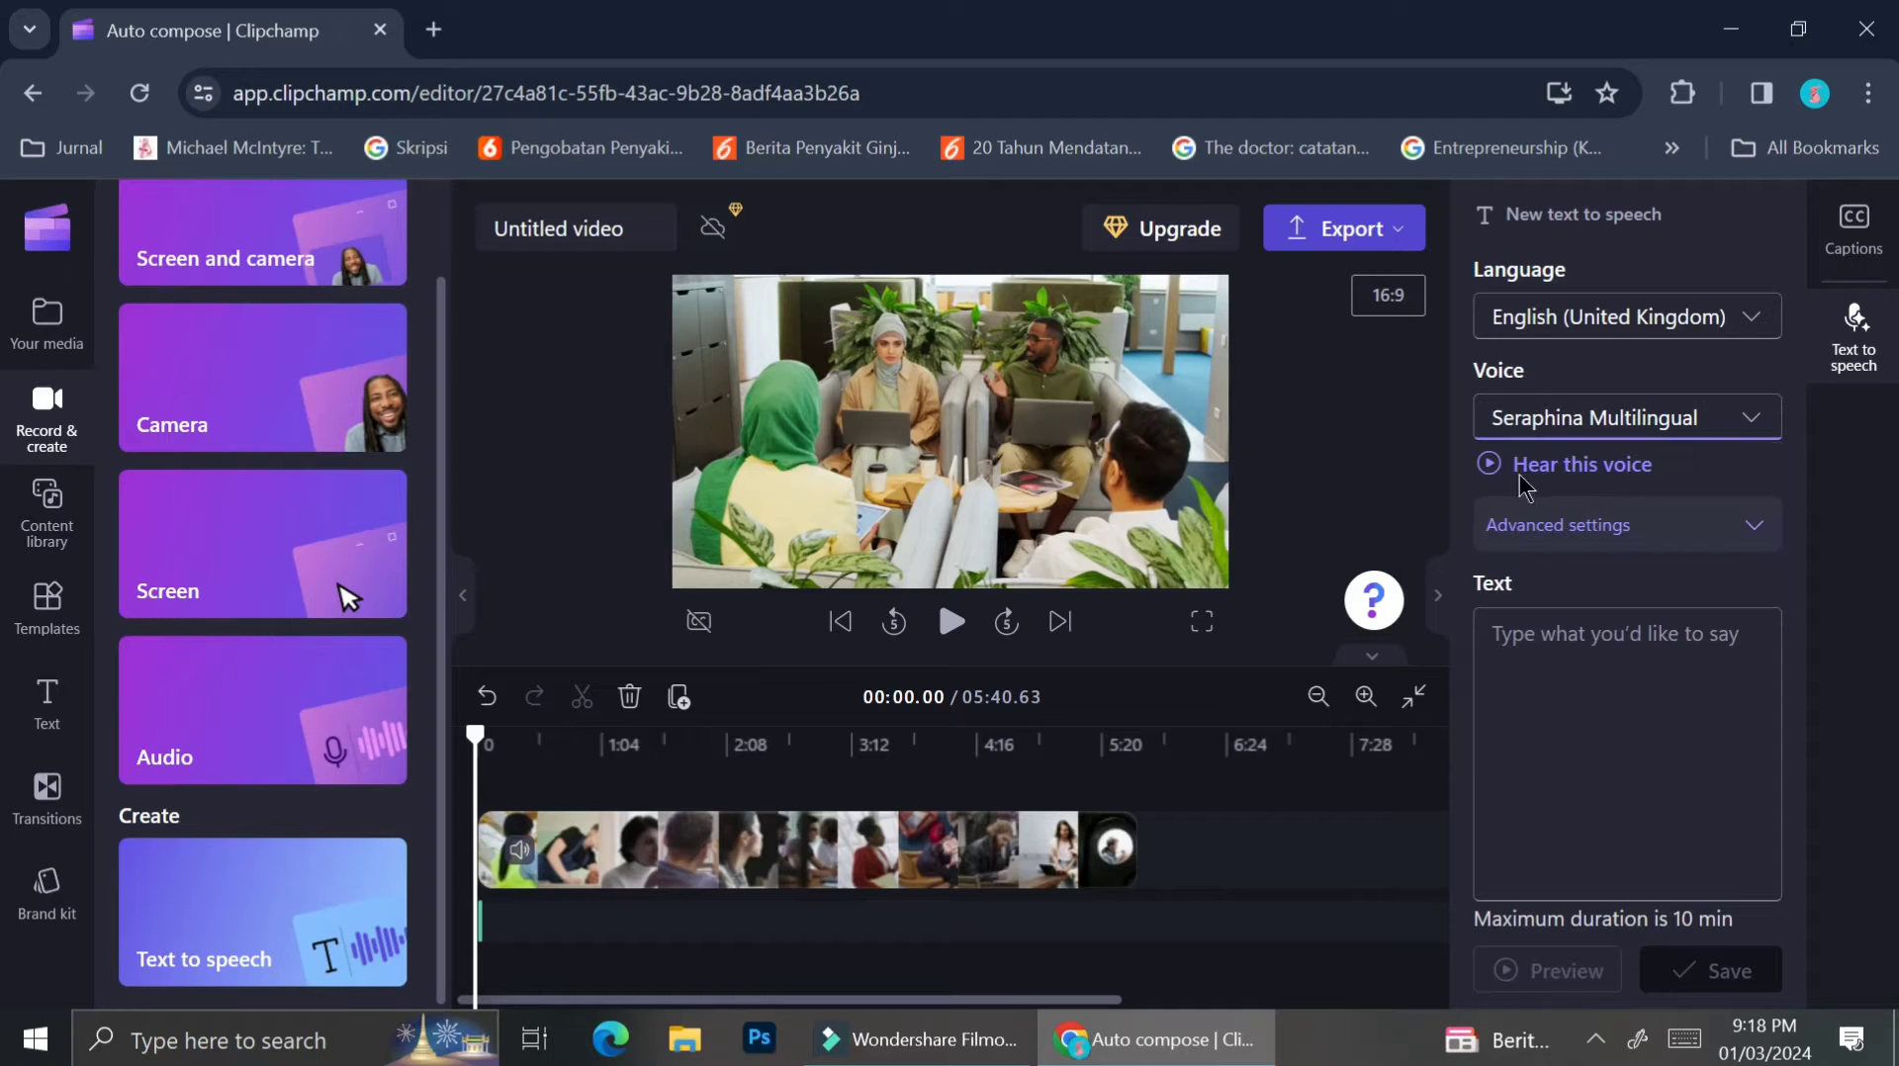
left_click(1496, 469)
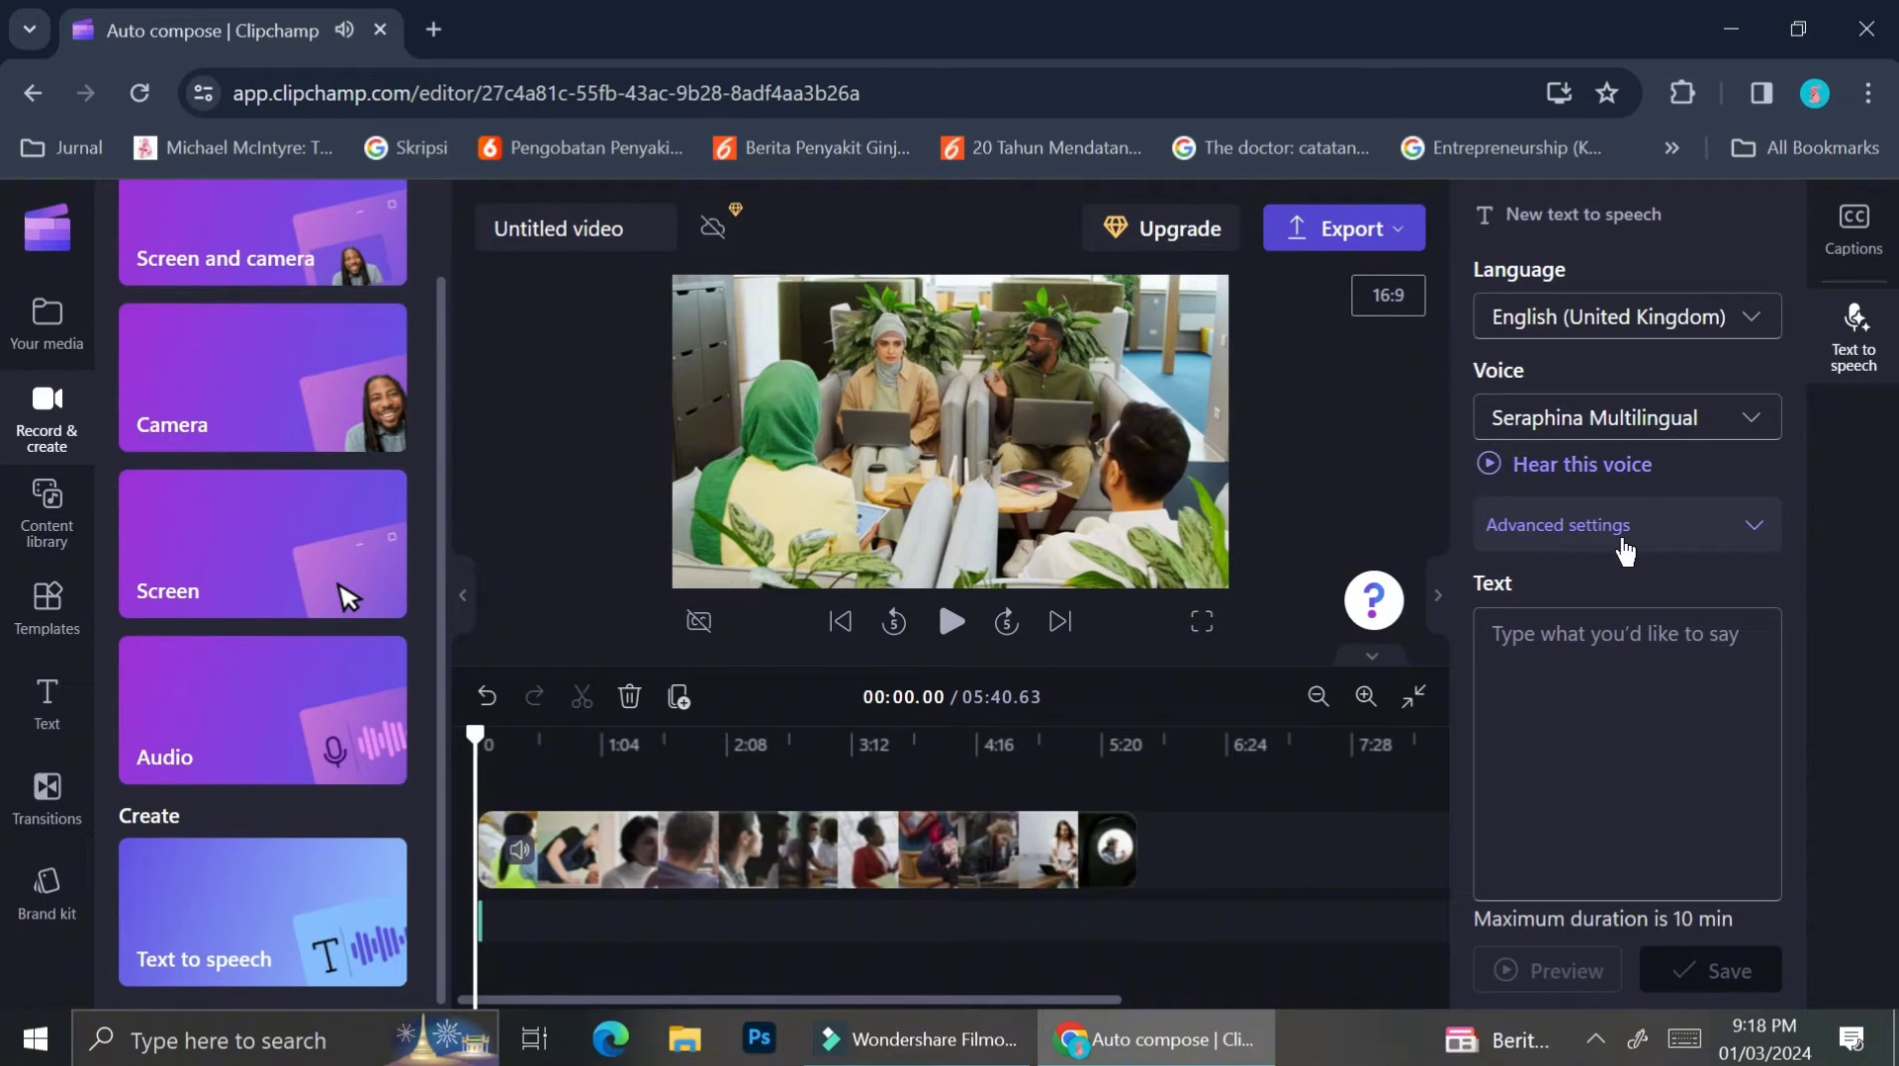
Look through the advanced voice settings, keeping the vocal pitch at Default and the pace at 1x, and collapse them.
left_click(1631, 541)
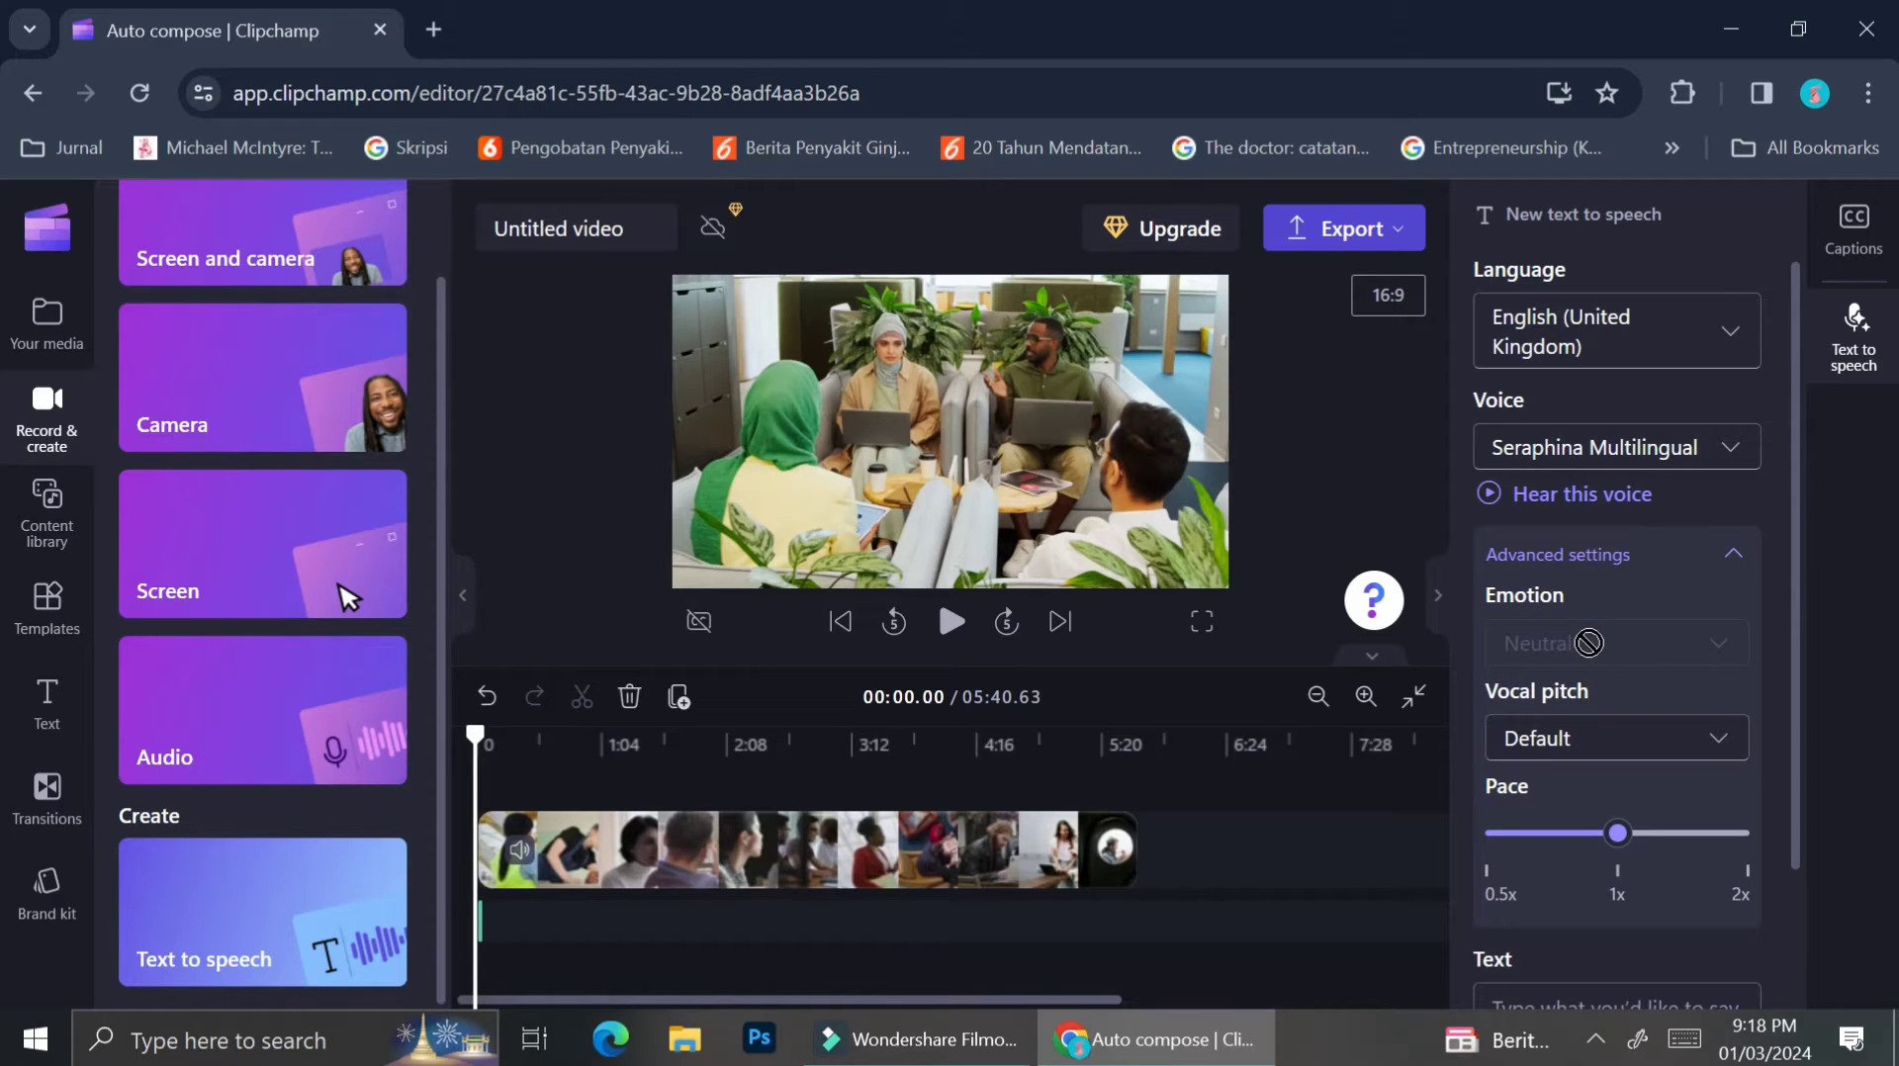
scroll(1589, 643, "down", 2)
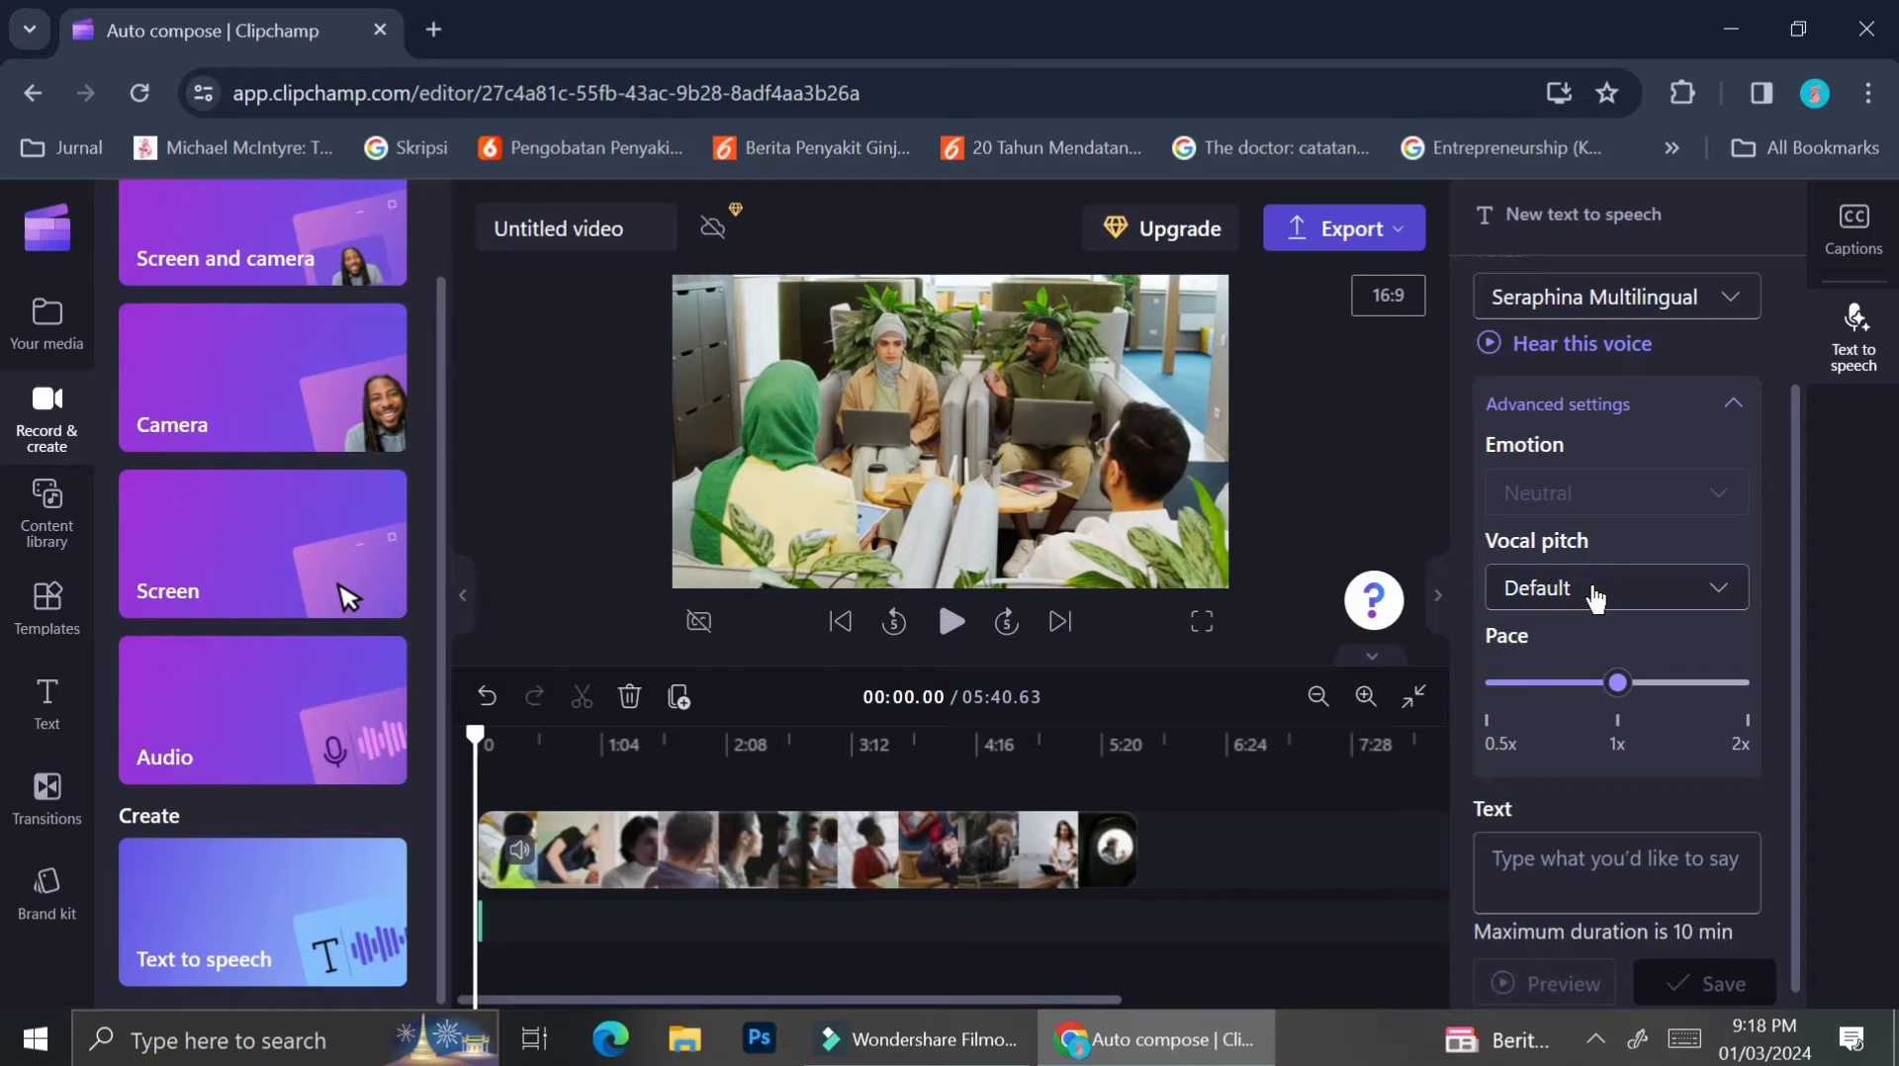
left_click(1594, 591)
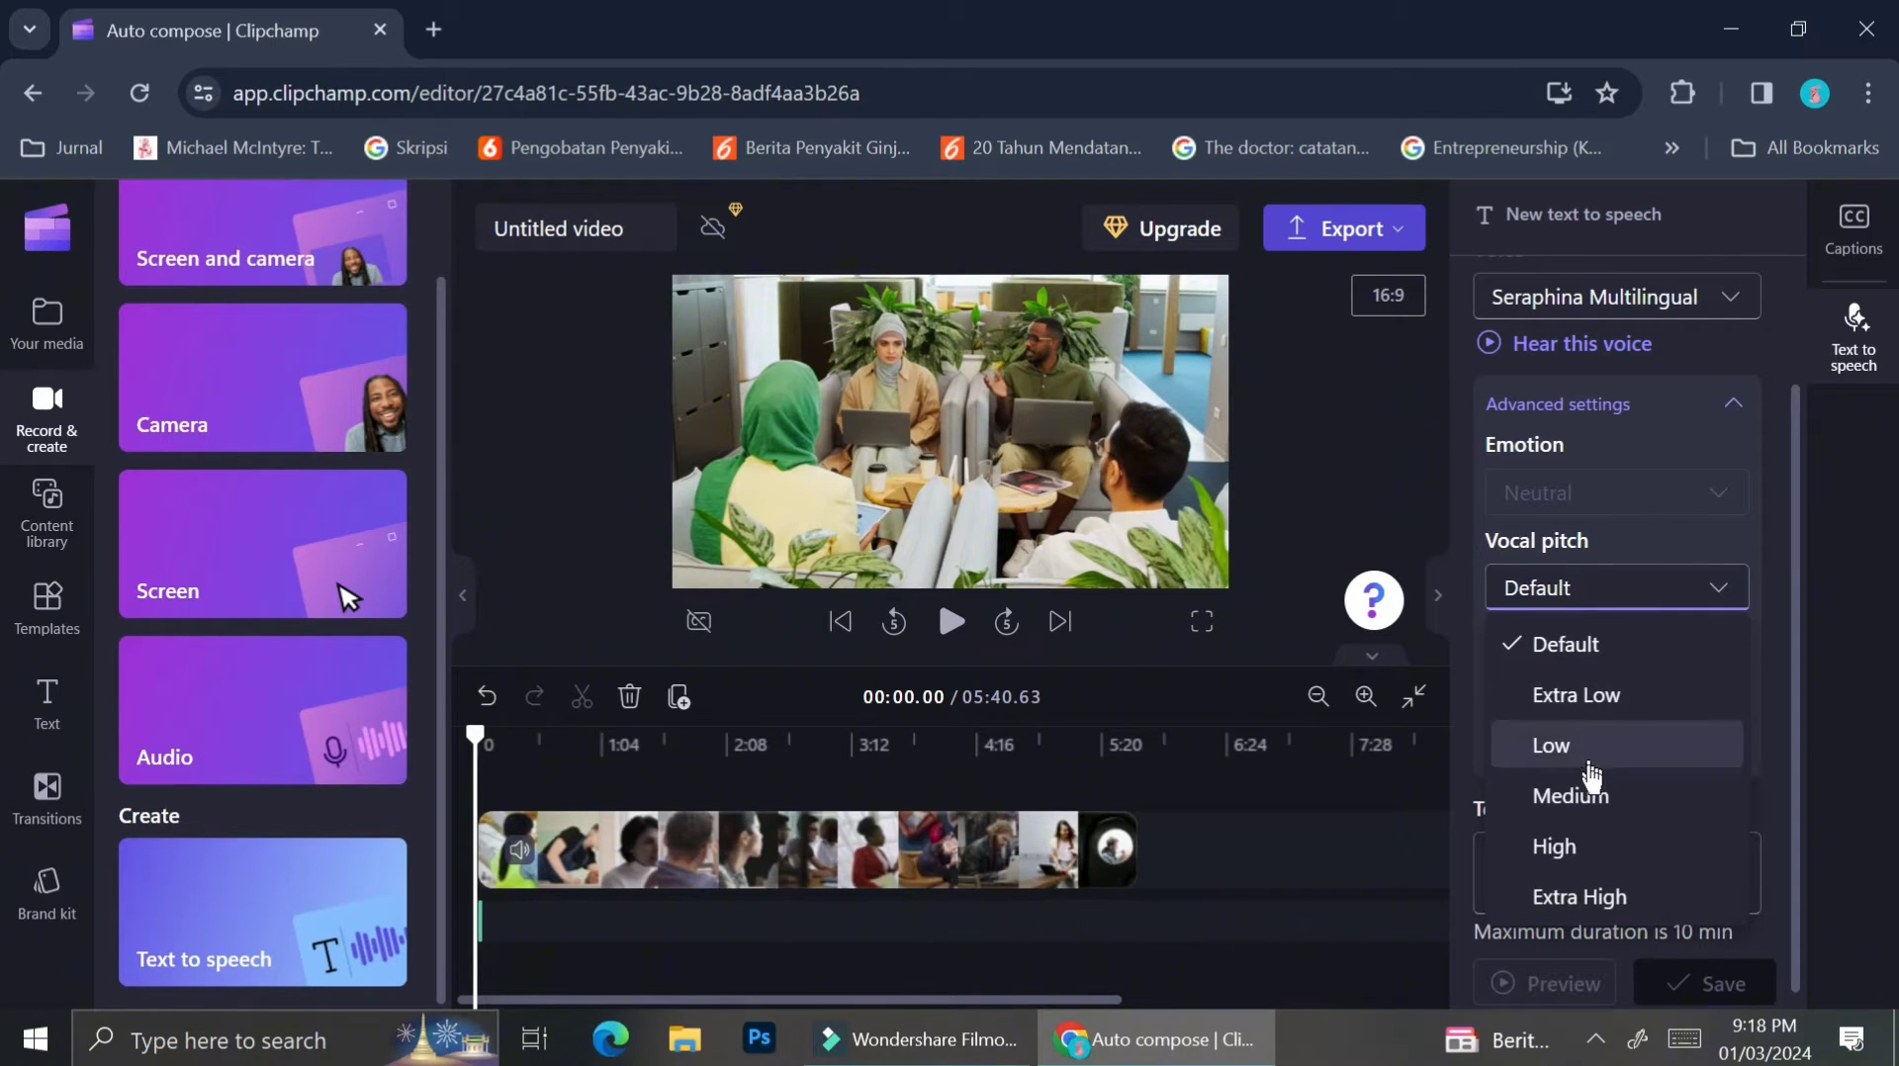
left_click(1618, 648)
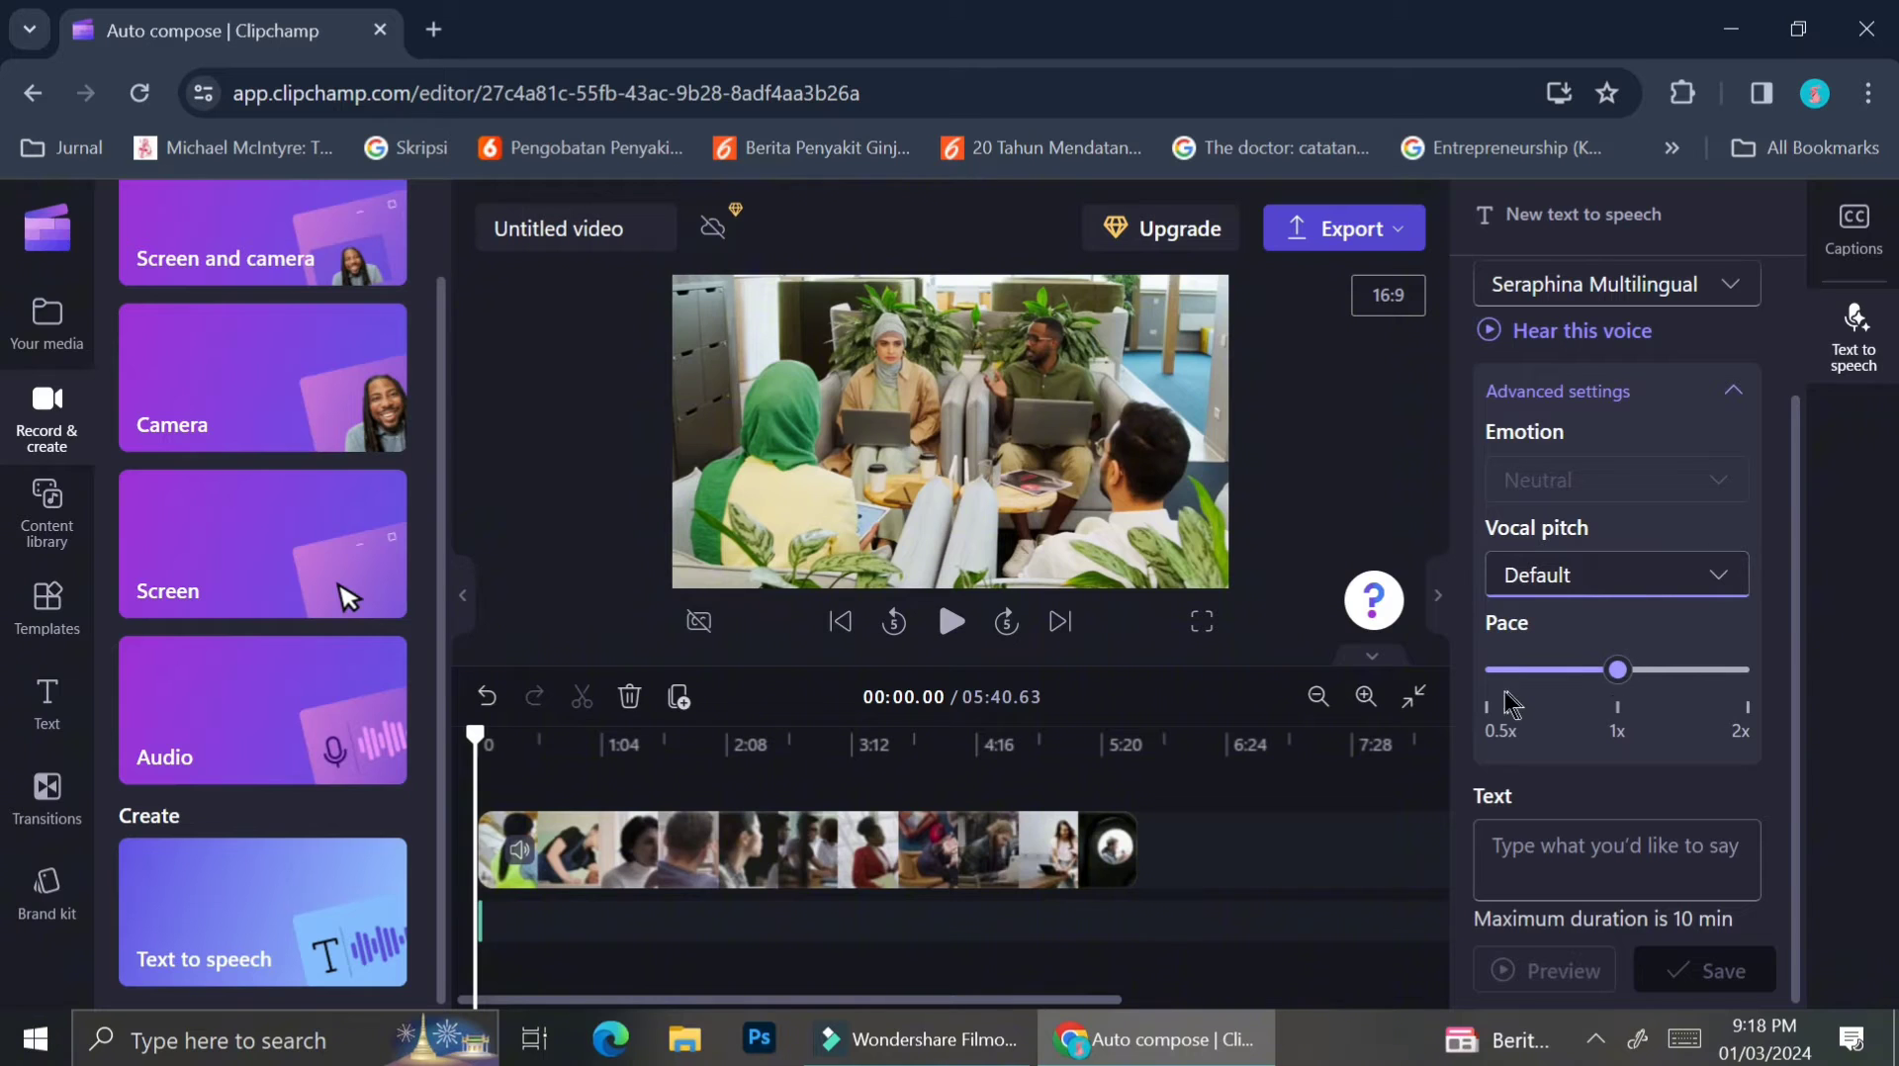
mouse_move(1610, 681)
left_mouse_down()
mouse_move(1488, 679)
mouse_move(1616, 688)
left_mouse_up()
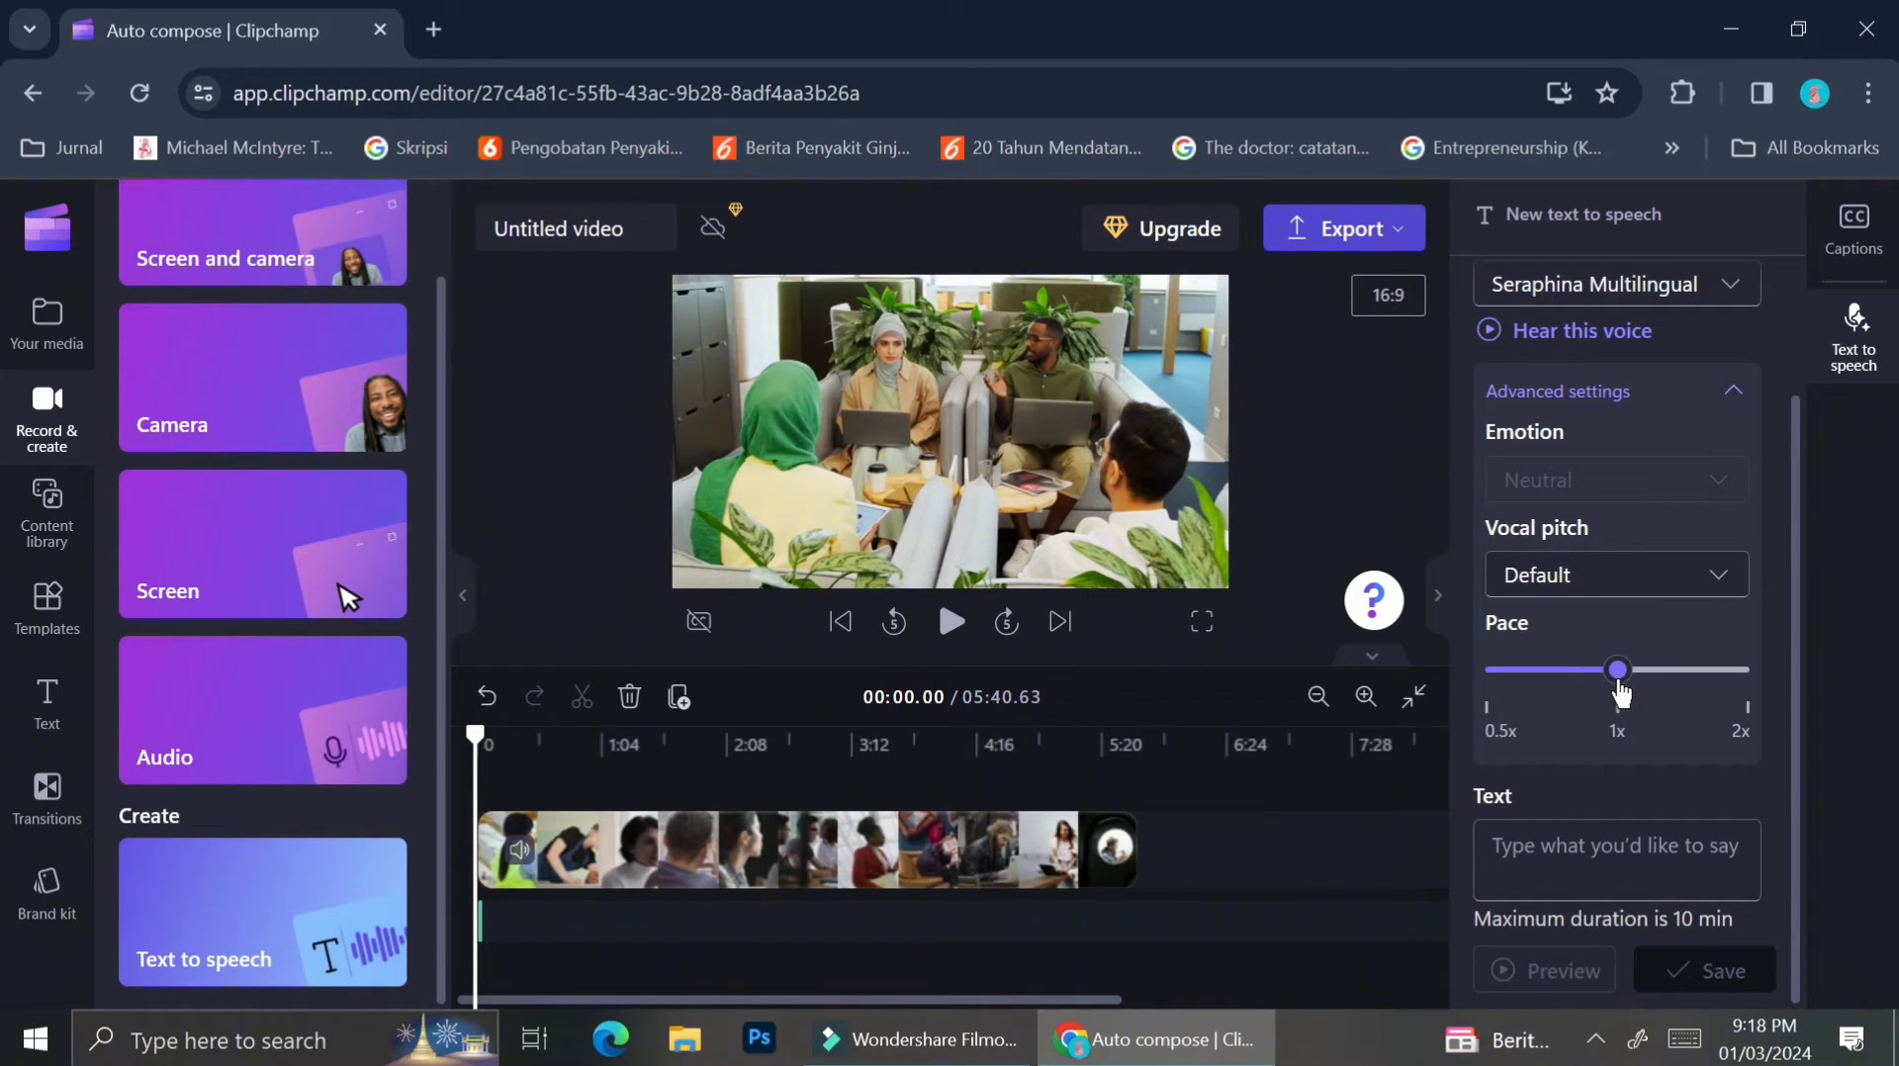
left_click(1736, 393)
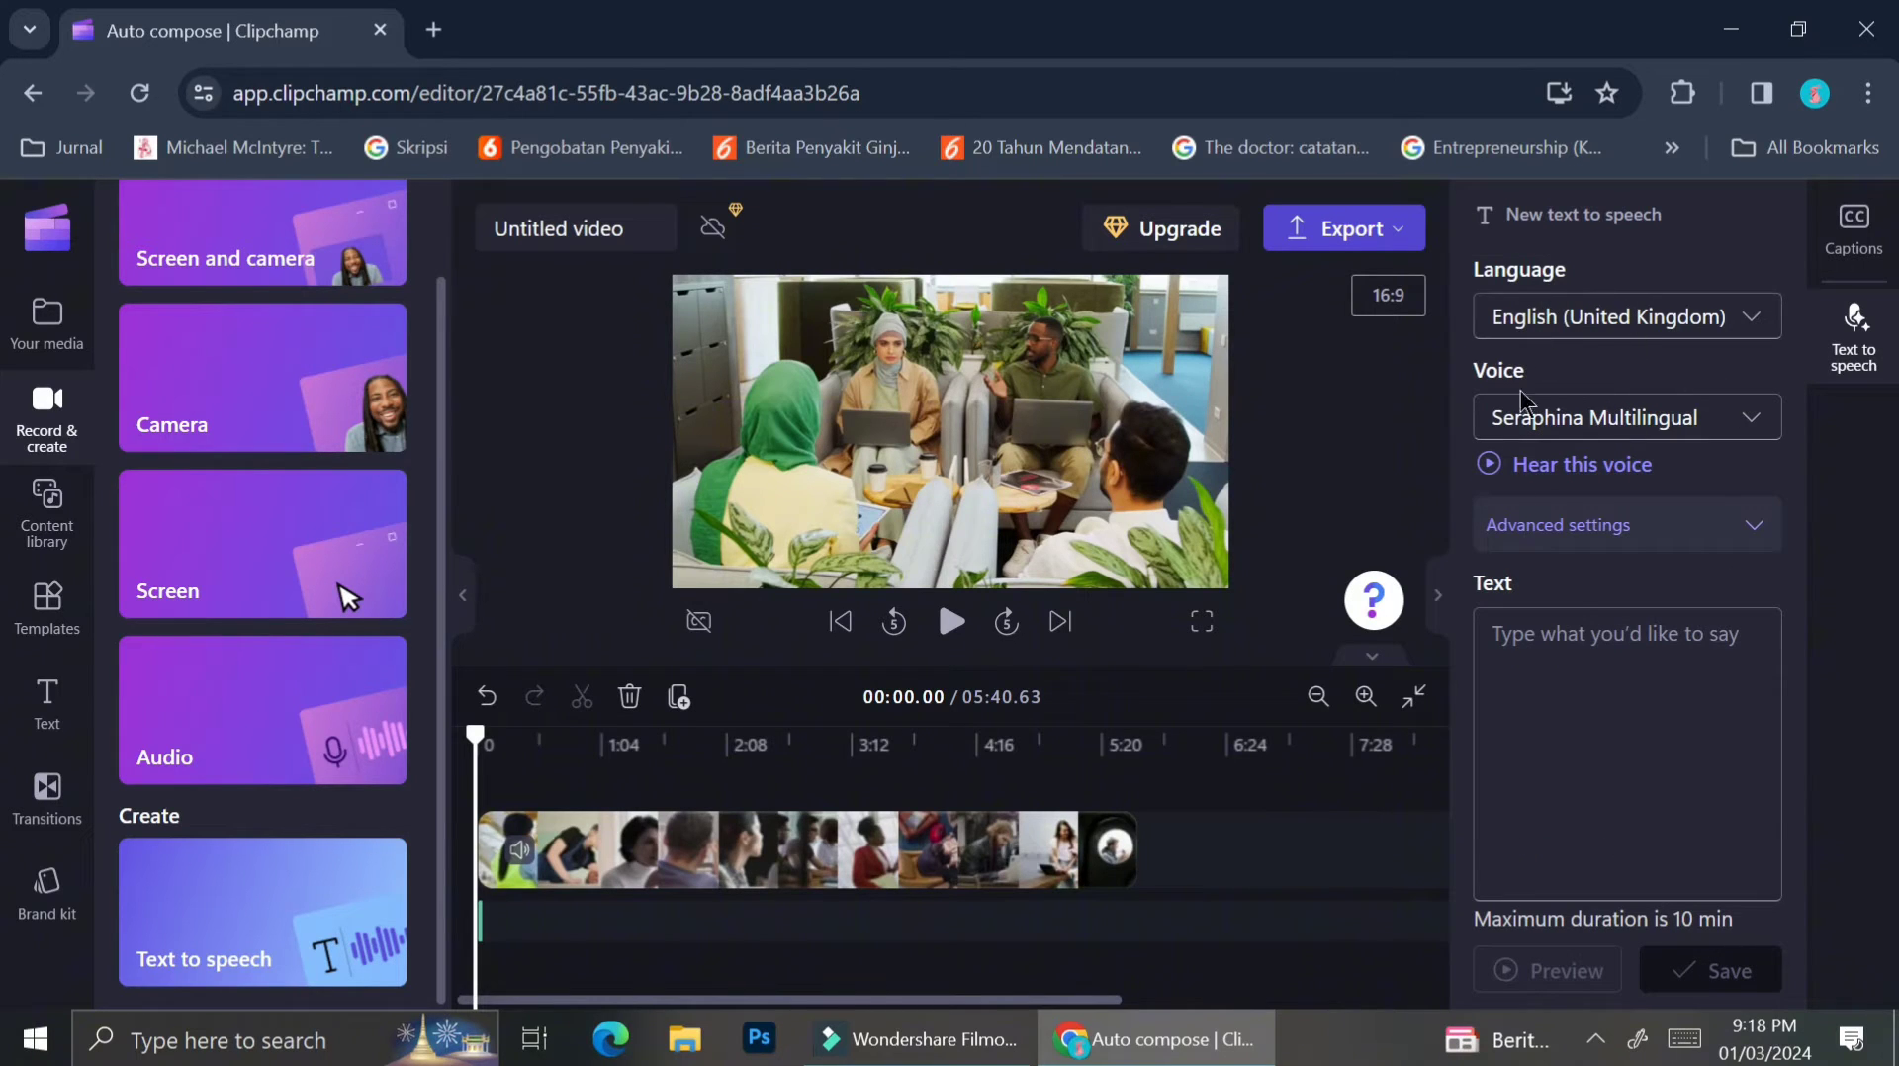
Enter "We live in a very fast changing world" as the speech text and preview the voiceover.
left_click(1588, 633)
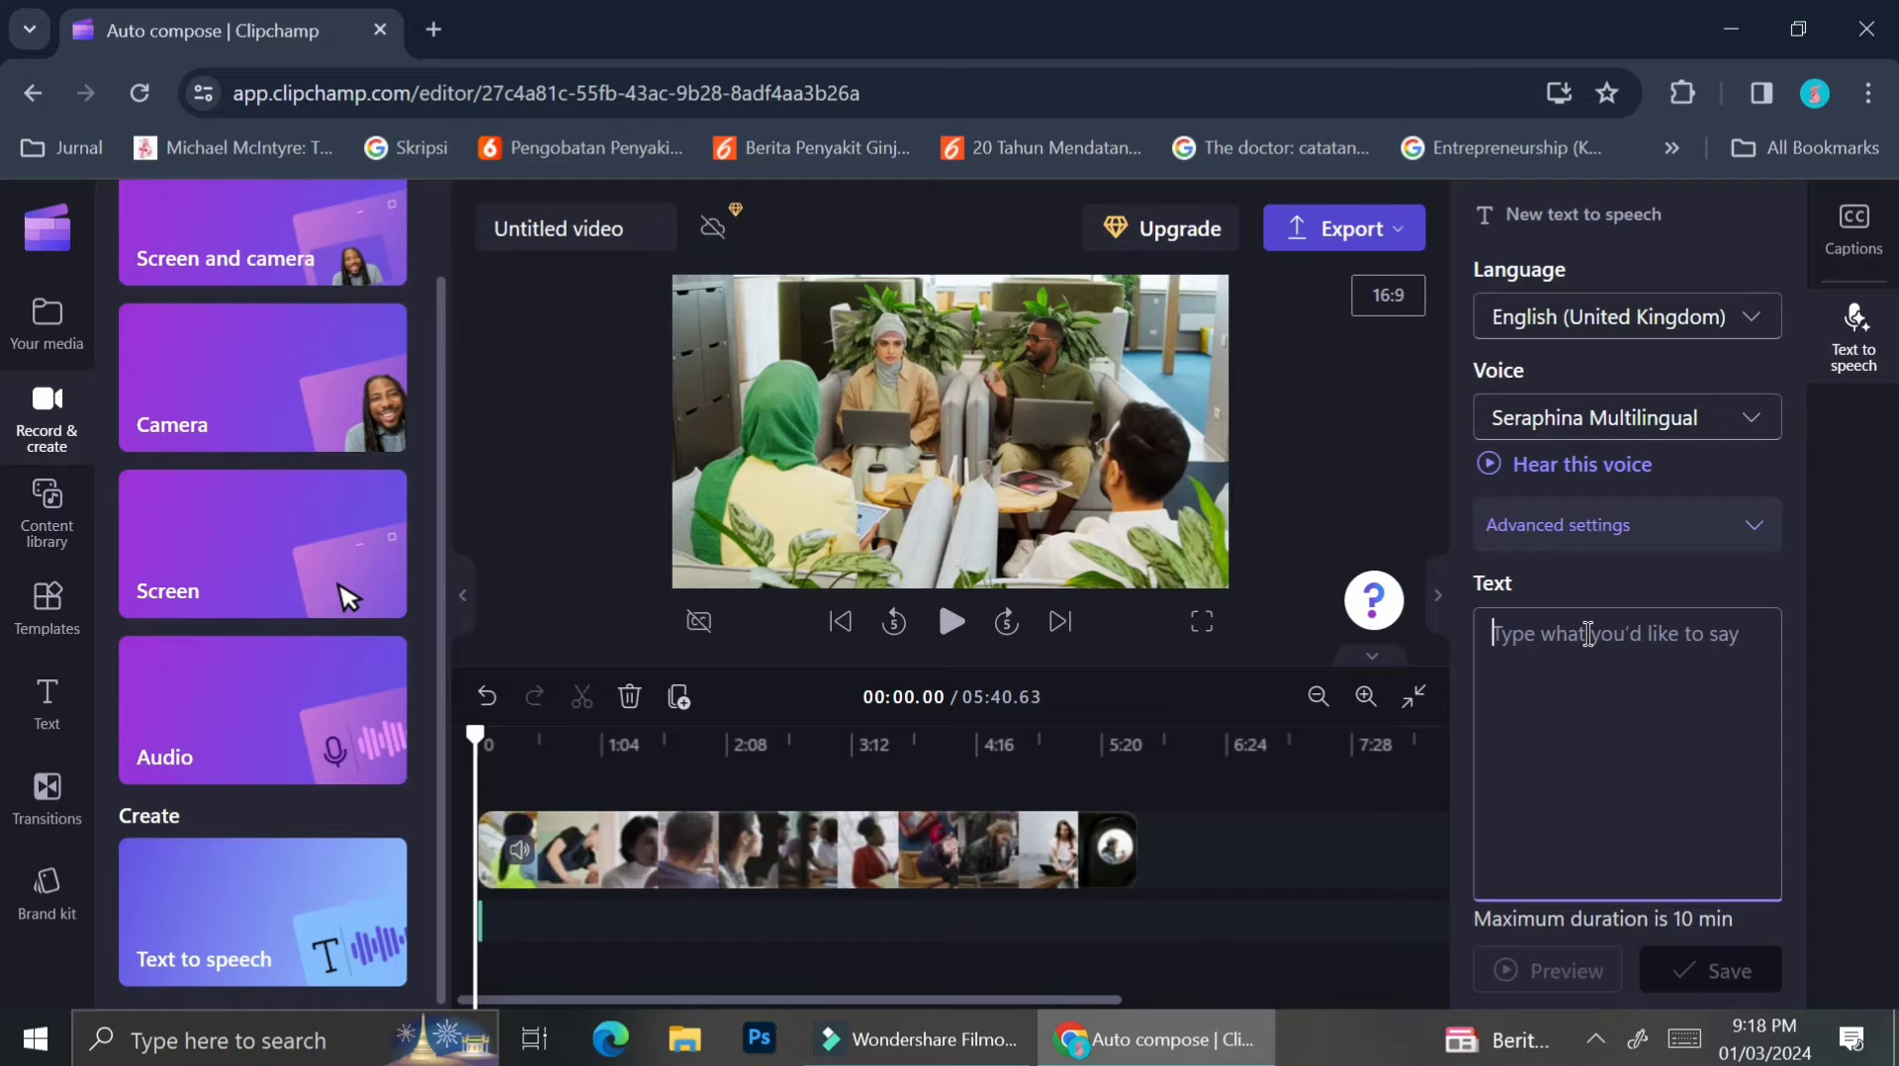
type("We live in a")
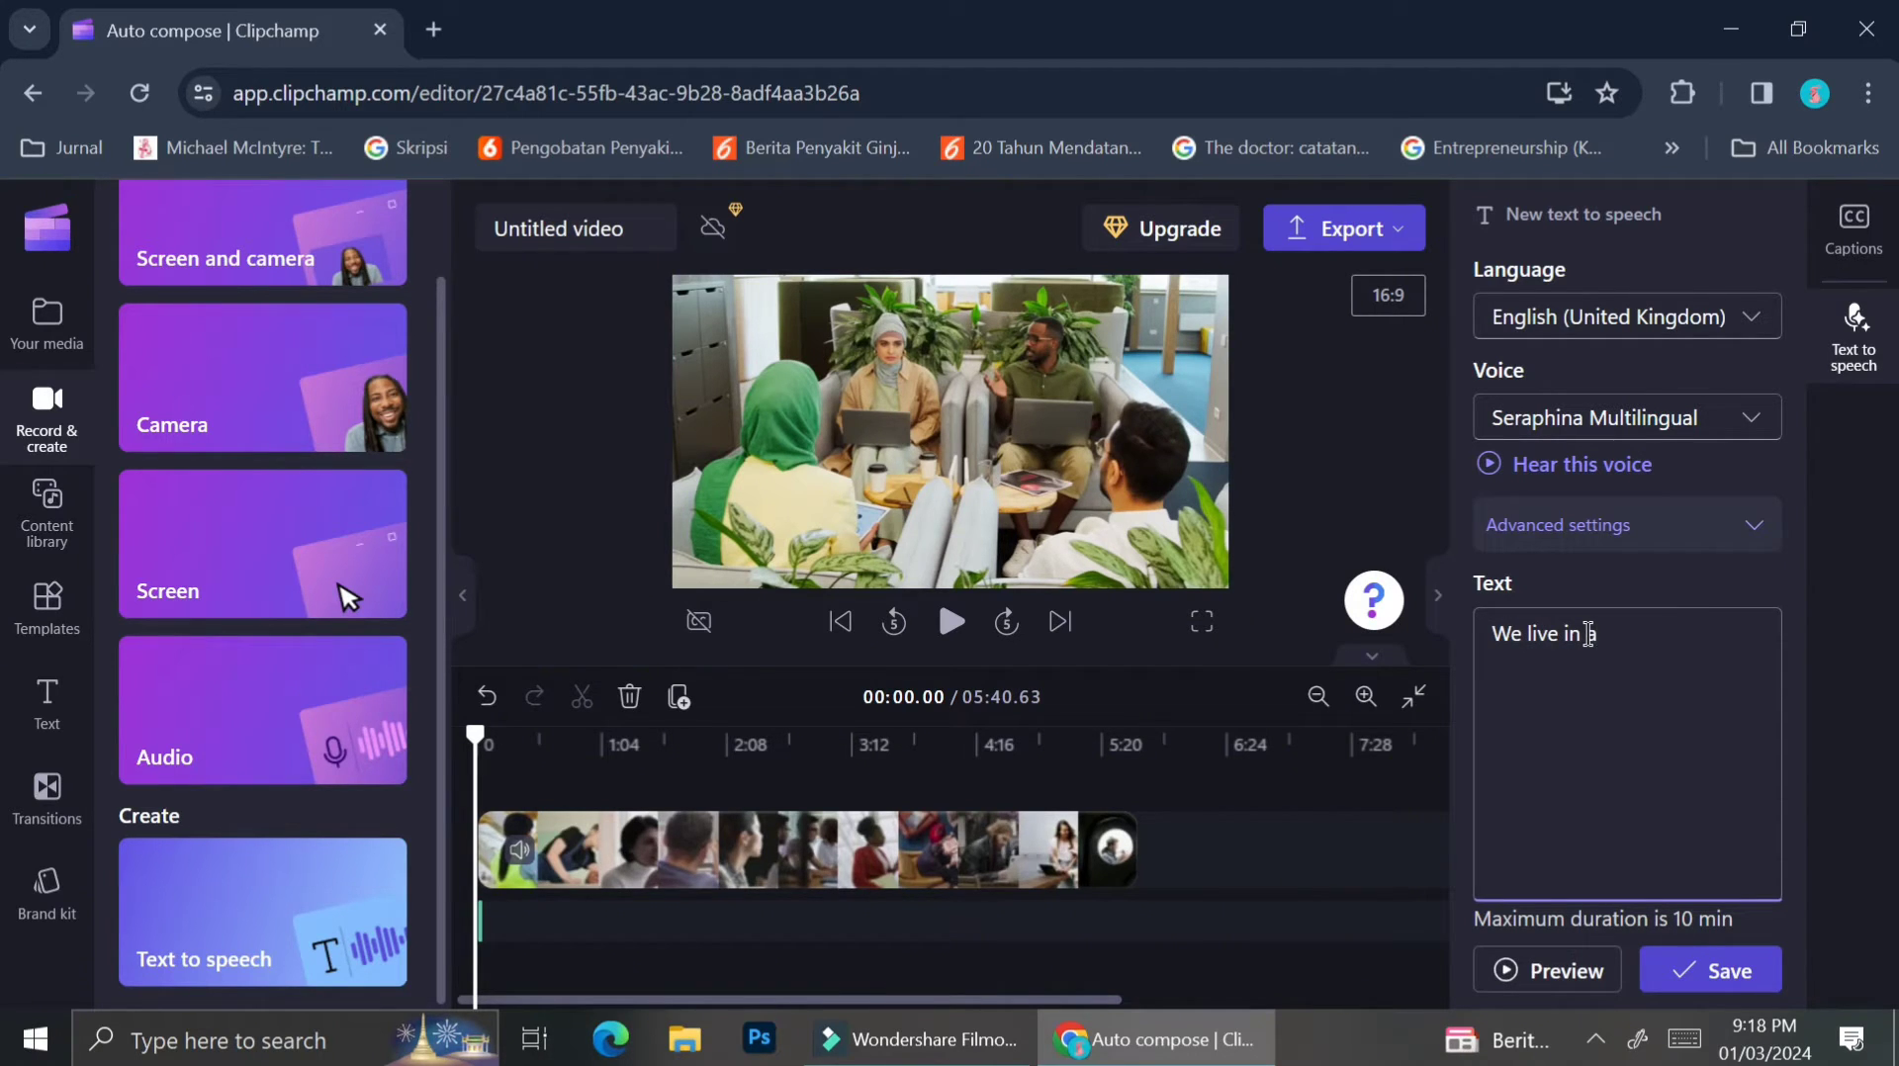
type(" very fast changing world")
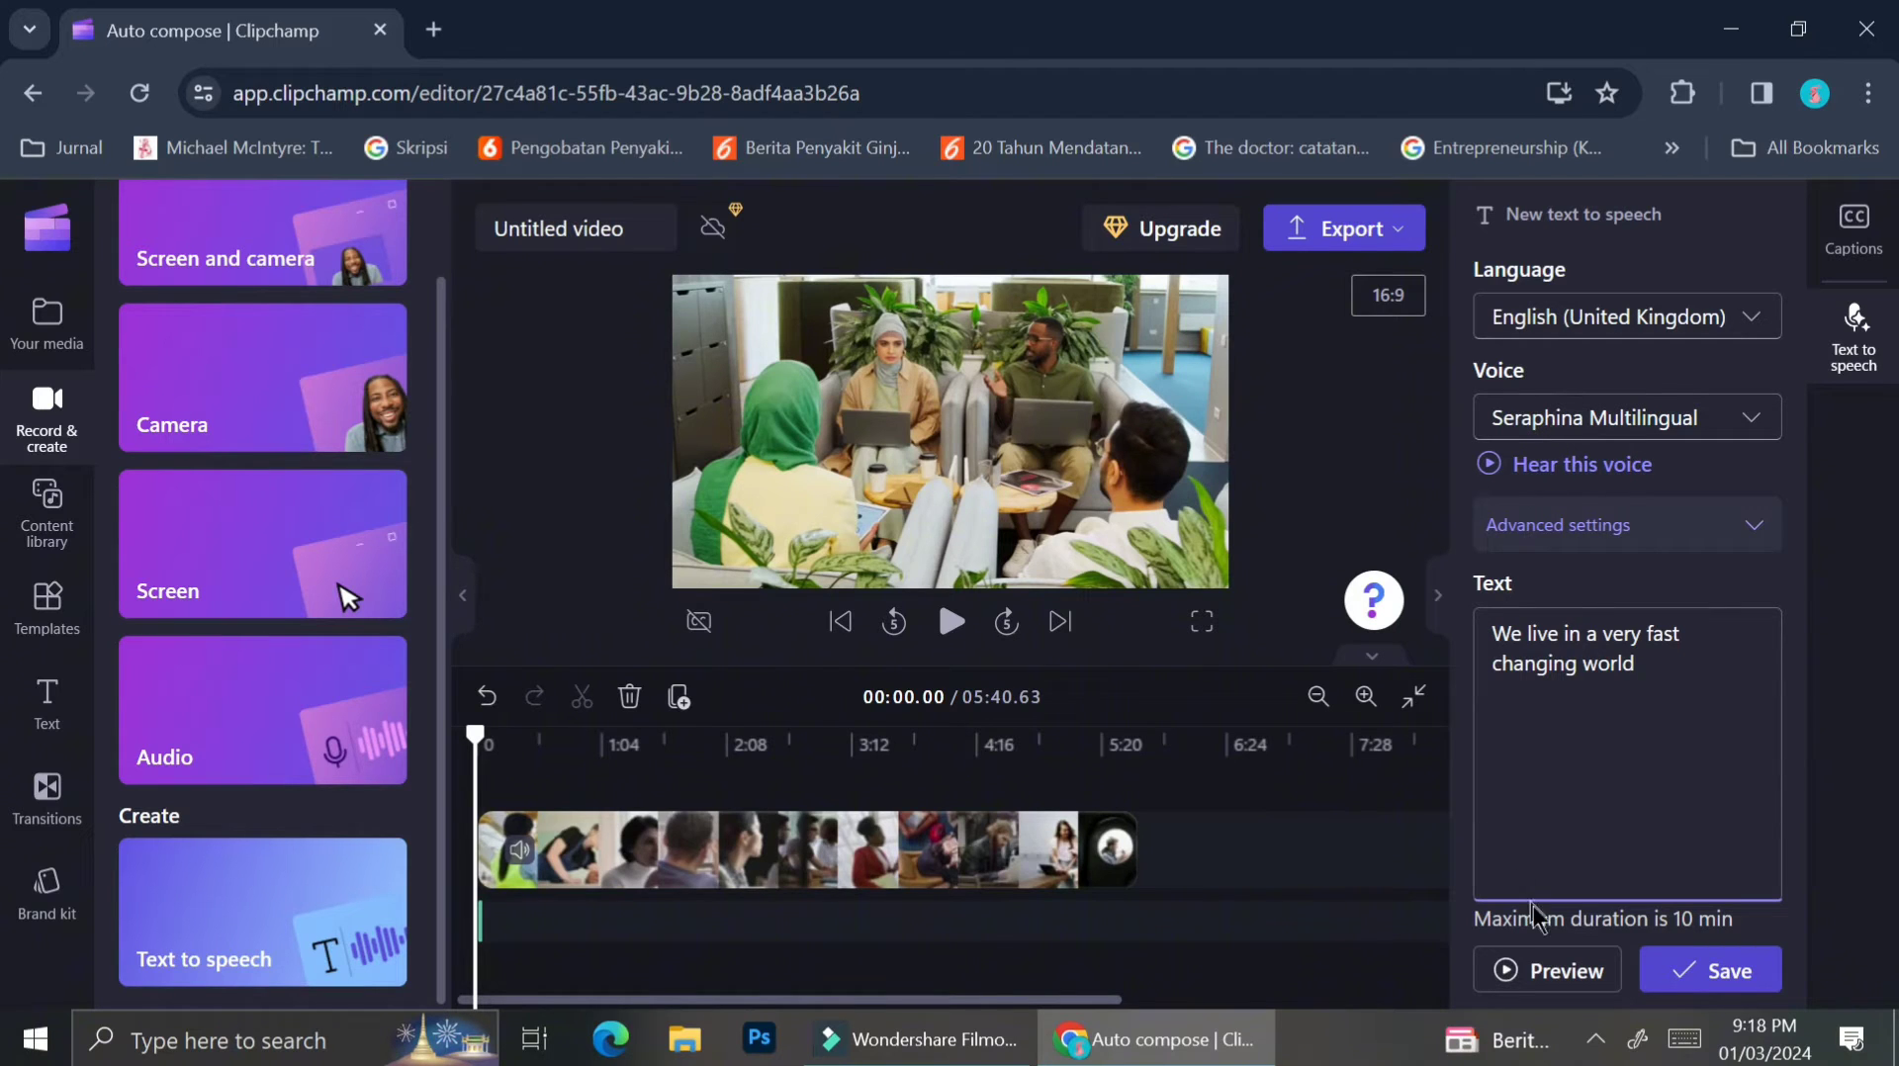
left_click(1553, 975)
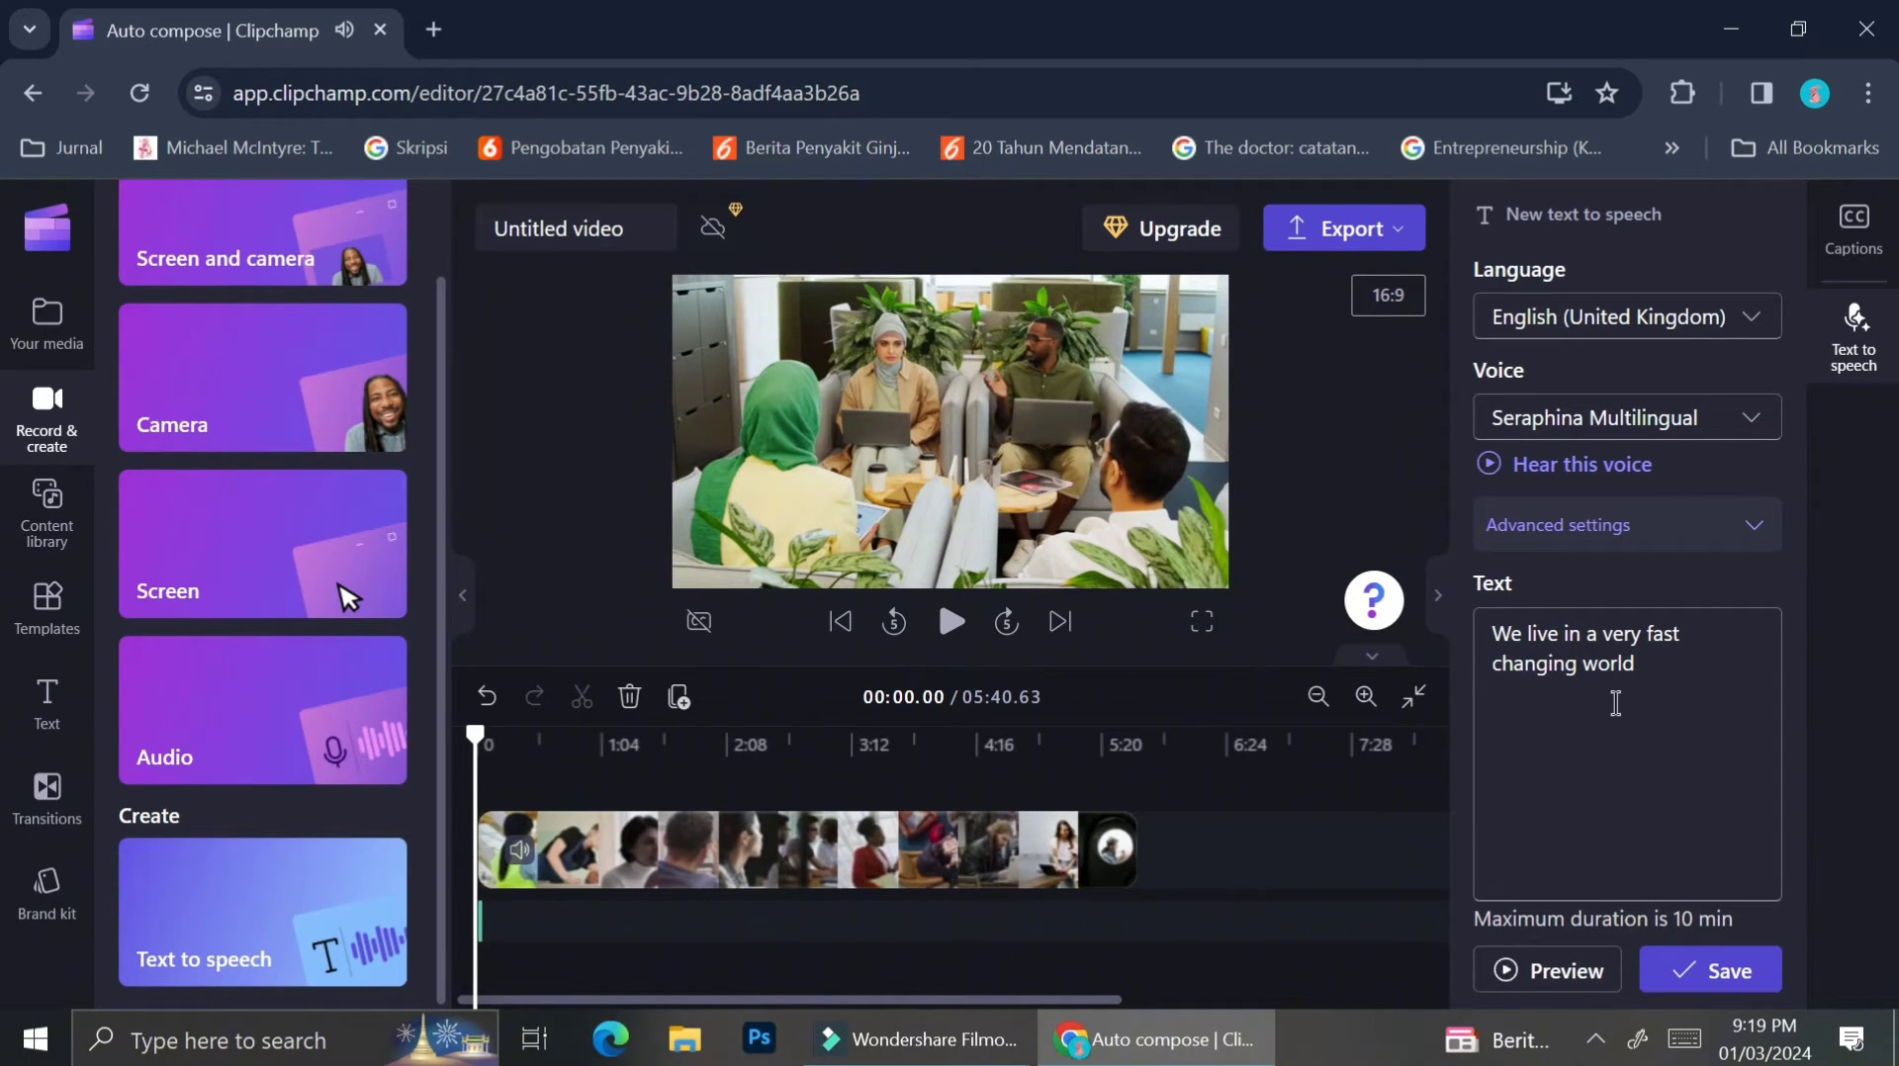
Change the text to speech voice to Ryan and preview the voiceover.
left_click(1682, 445)
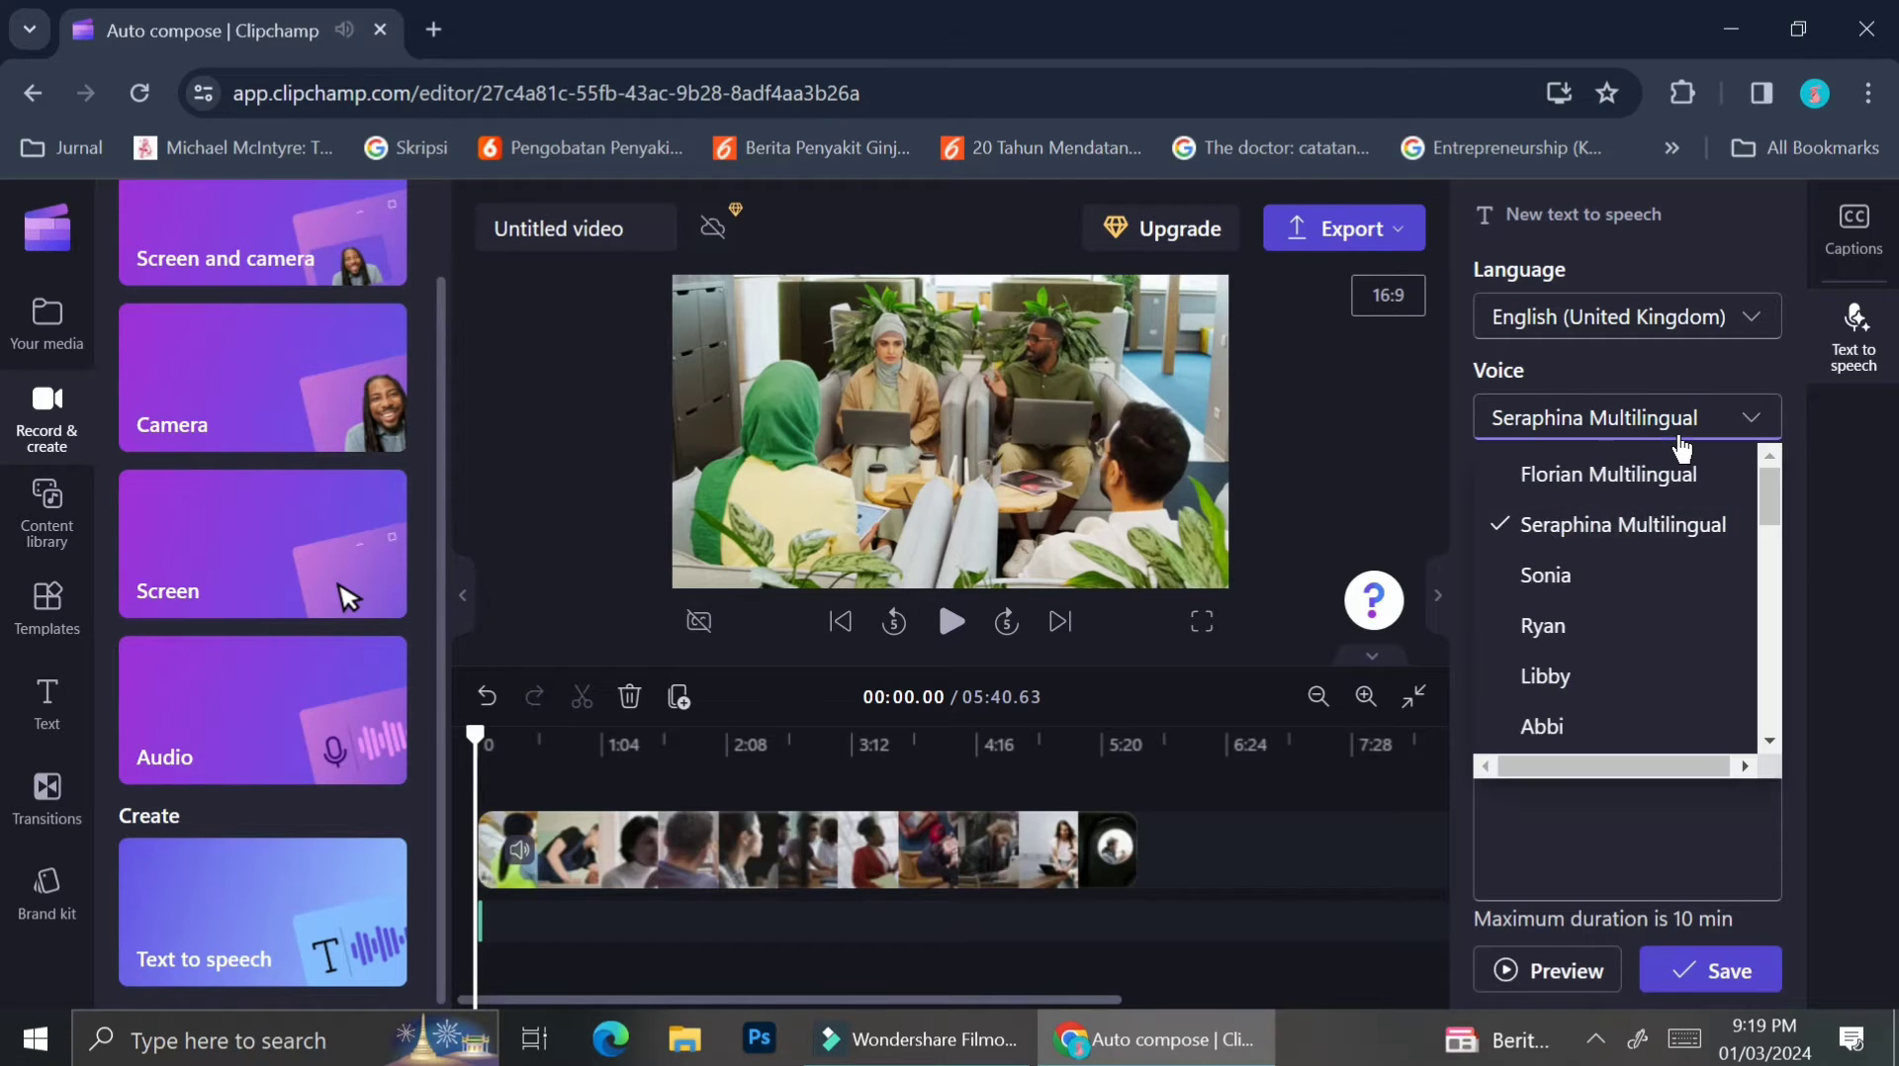
left_click(1619, 639)
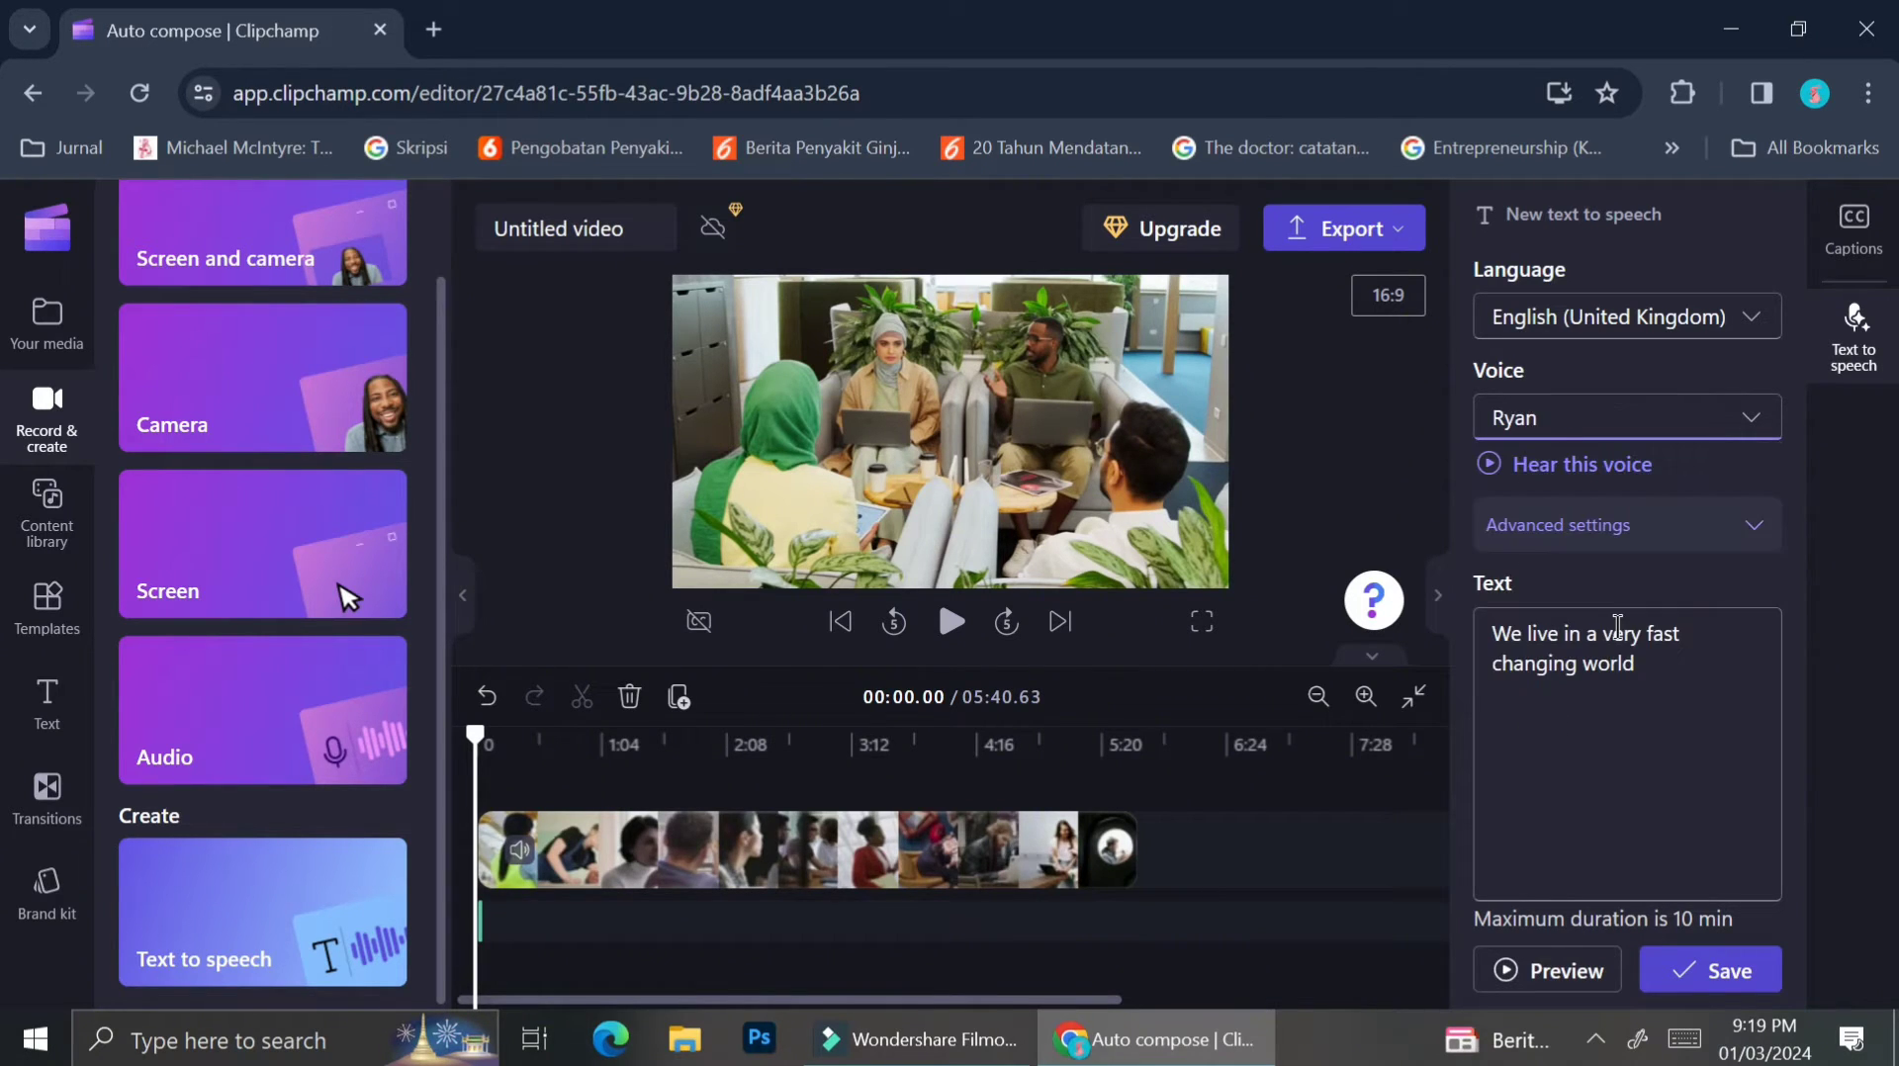
left_click(1543, 974)
Set the vocal pitch to Low and the pace about halfway between 0.5x and 1x, and preview the voiceover.
left_click(1661, 544)
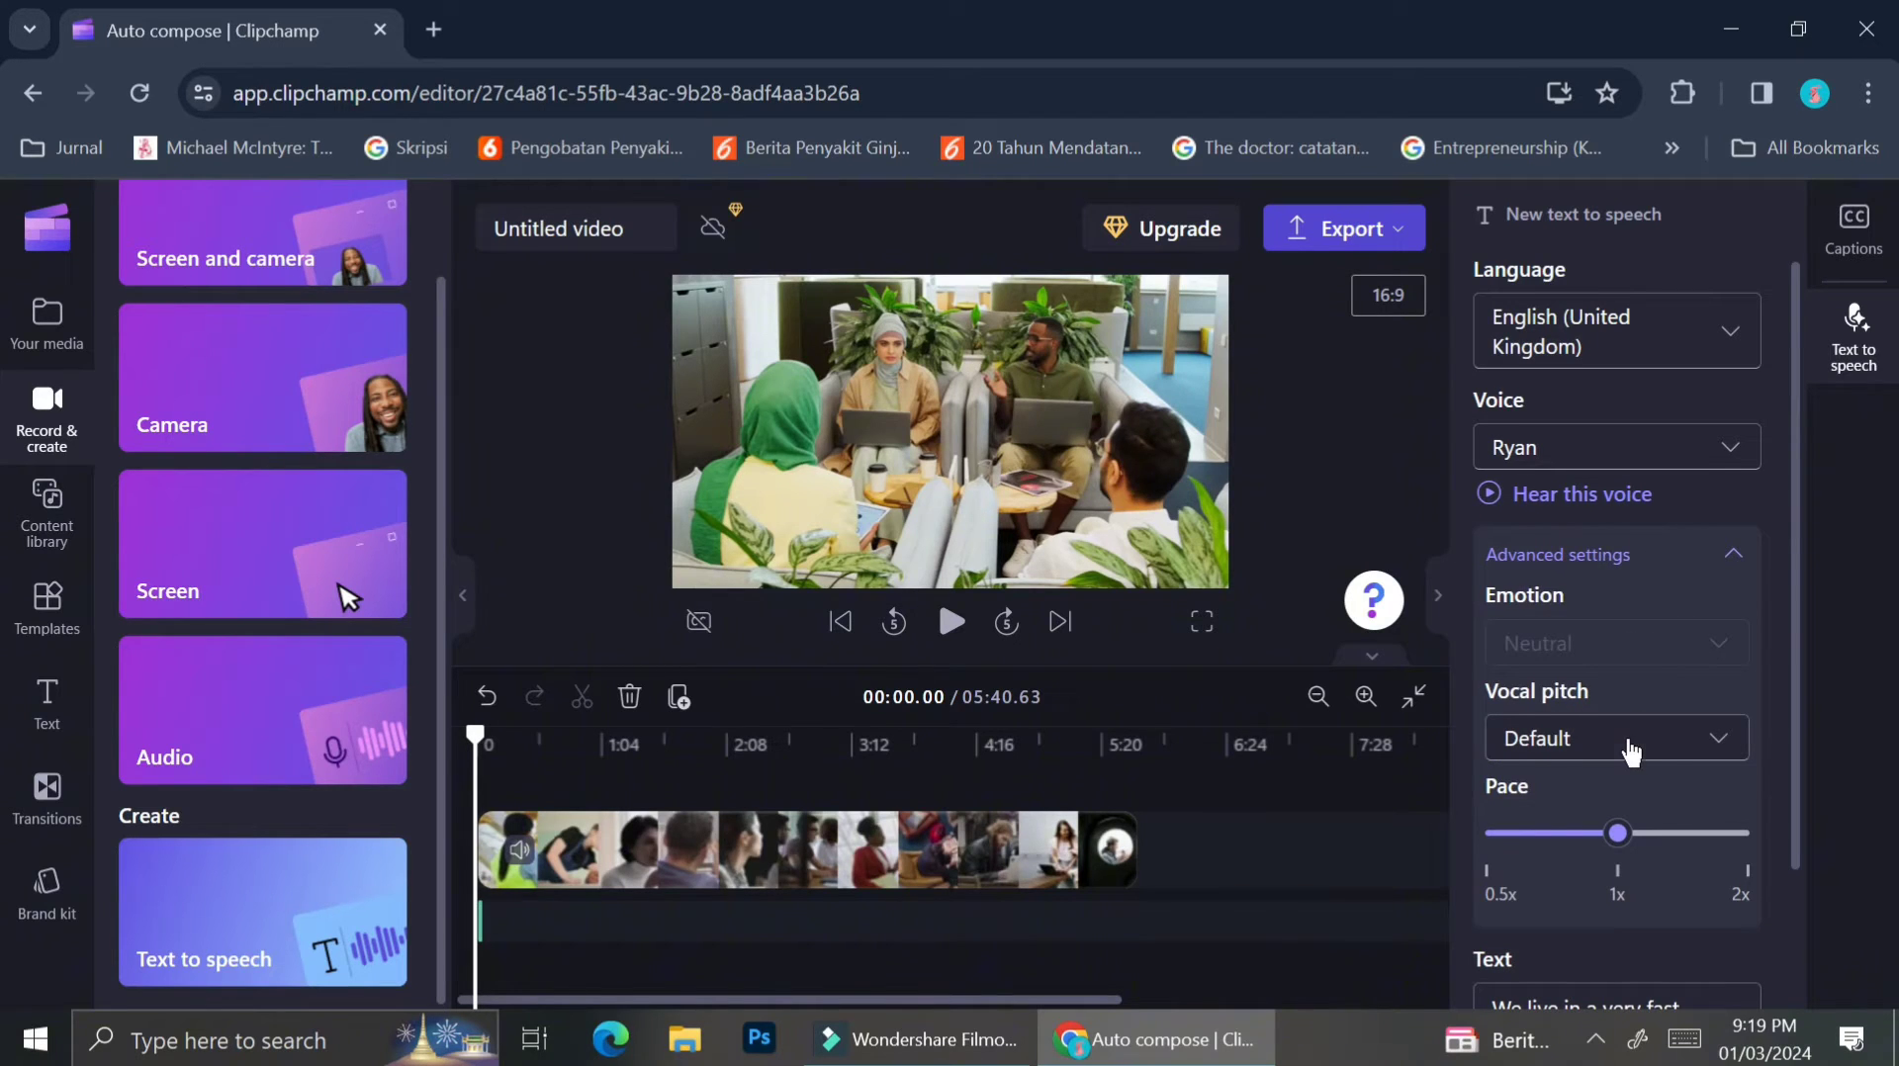
scroll(1630, 751, "down", 2)
left_click(1664, 593)
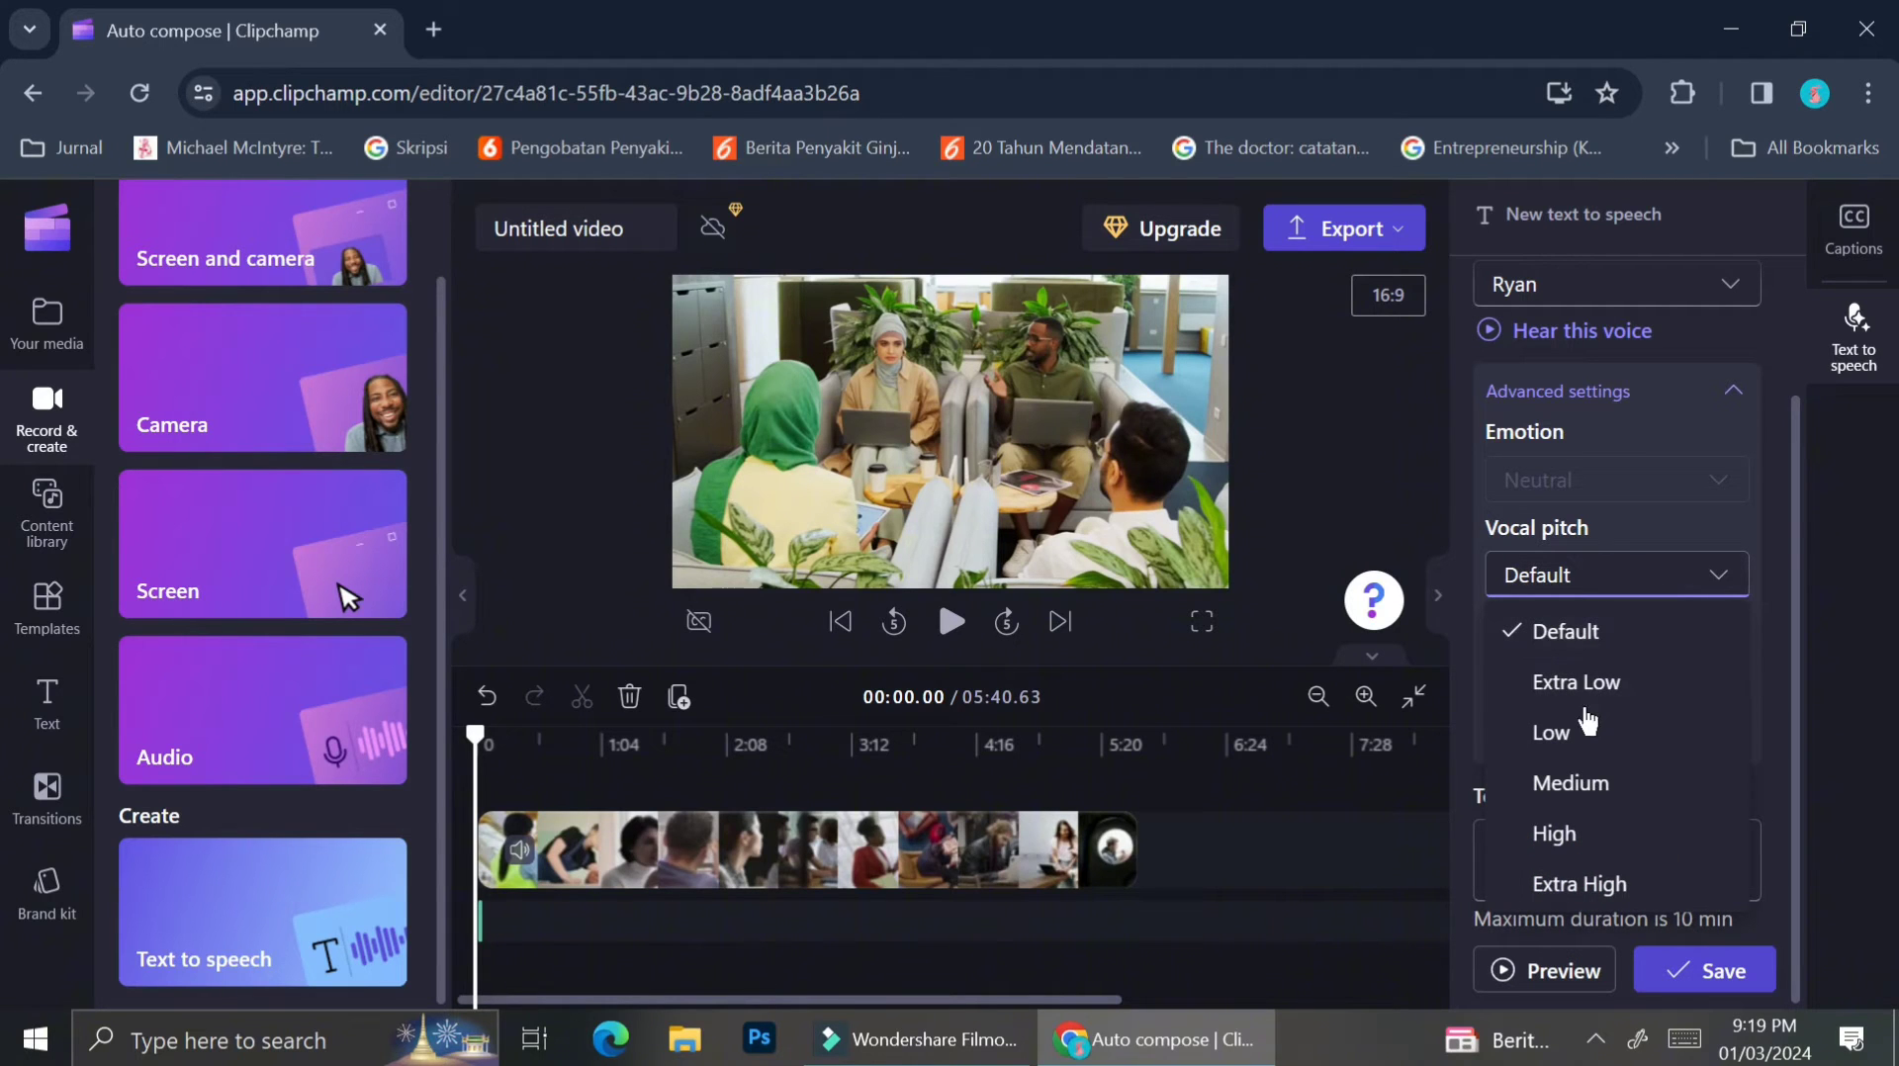
left_click(1567, 730)
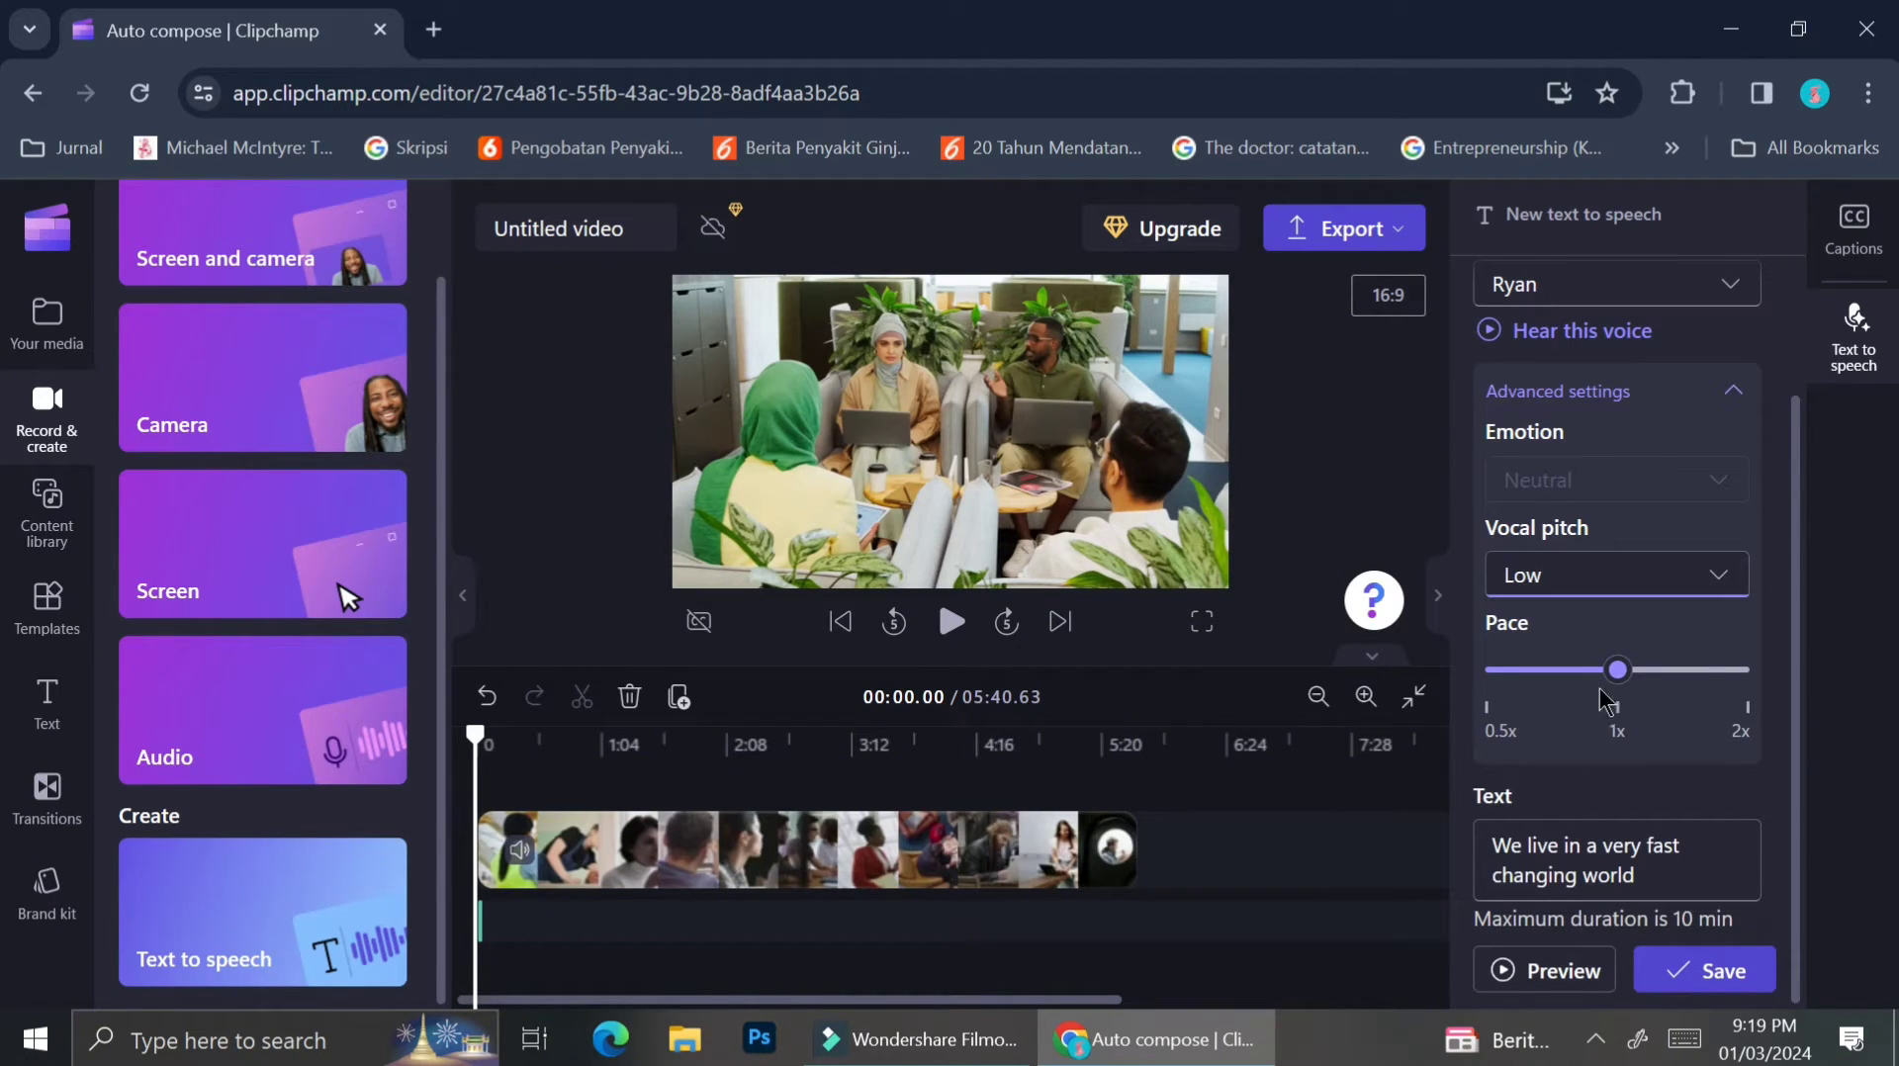
left_click_drag(1587, 697, 1564, 702)
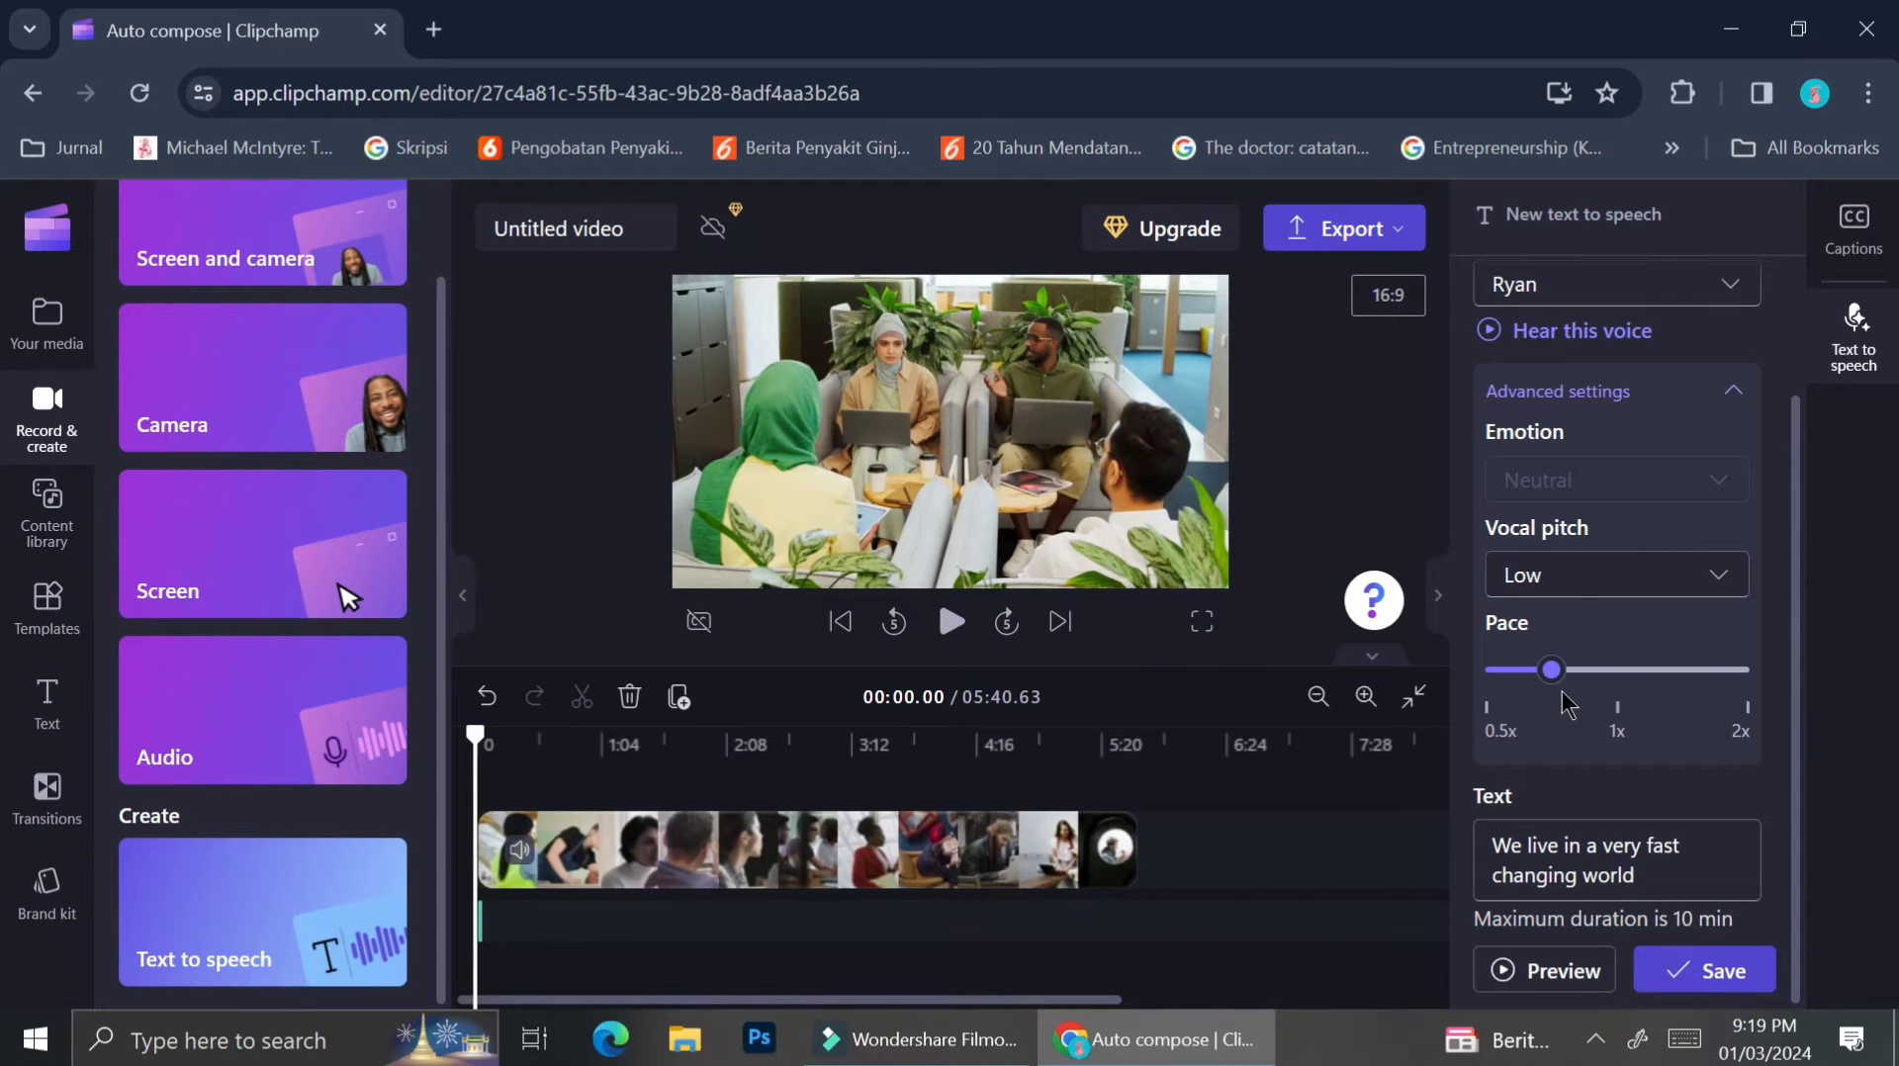
left_click(1562, 974)
Try a High vocal pitch and a pace just under 2x, previewing the voiceover after each change.
left_click(1685, 582)
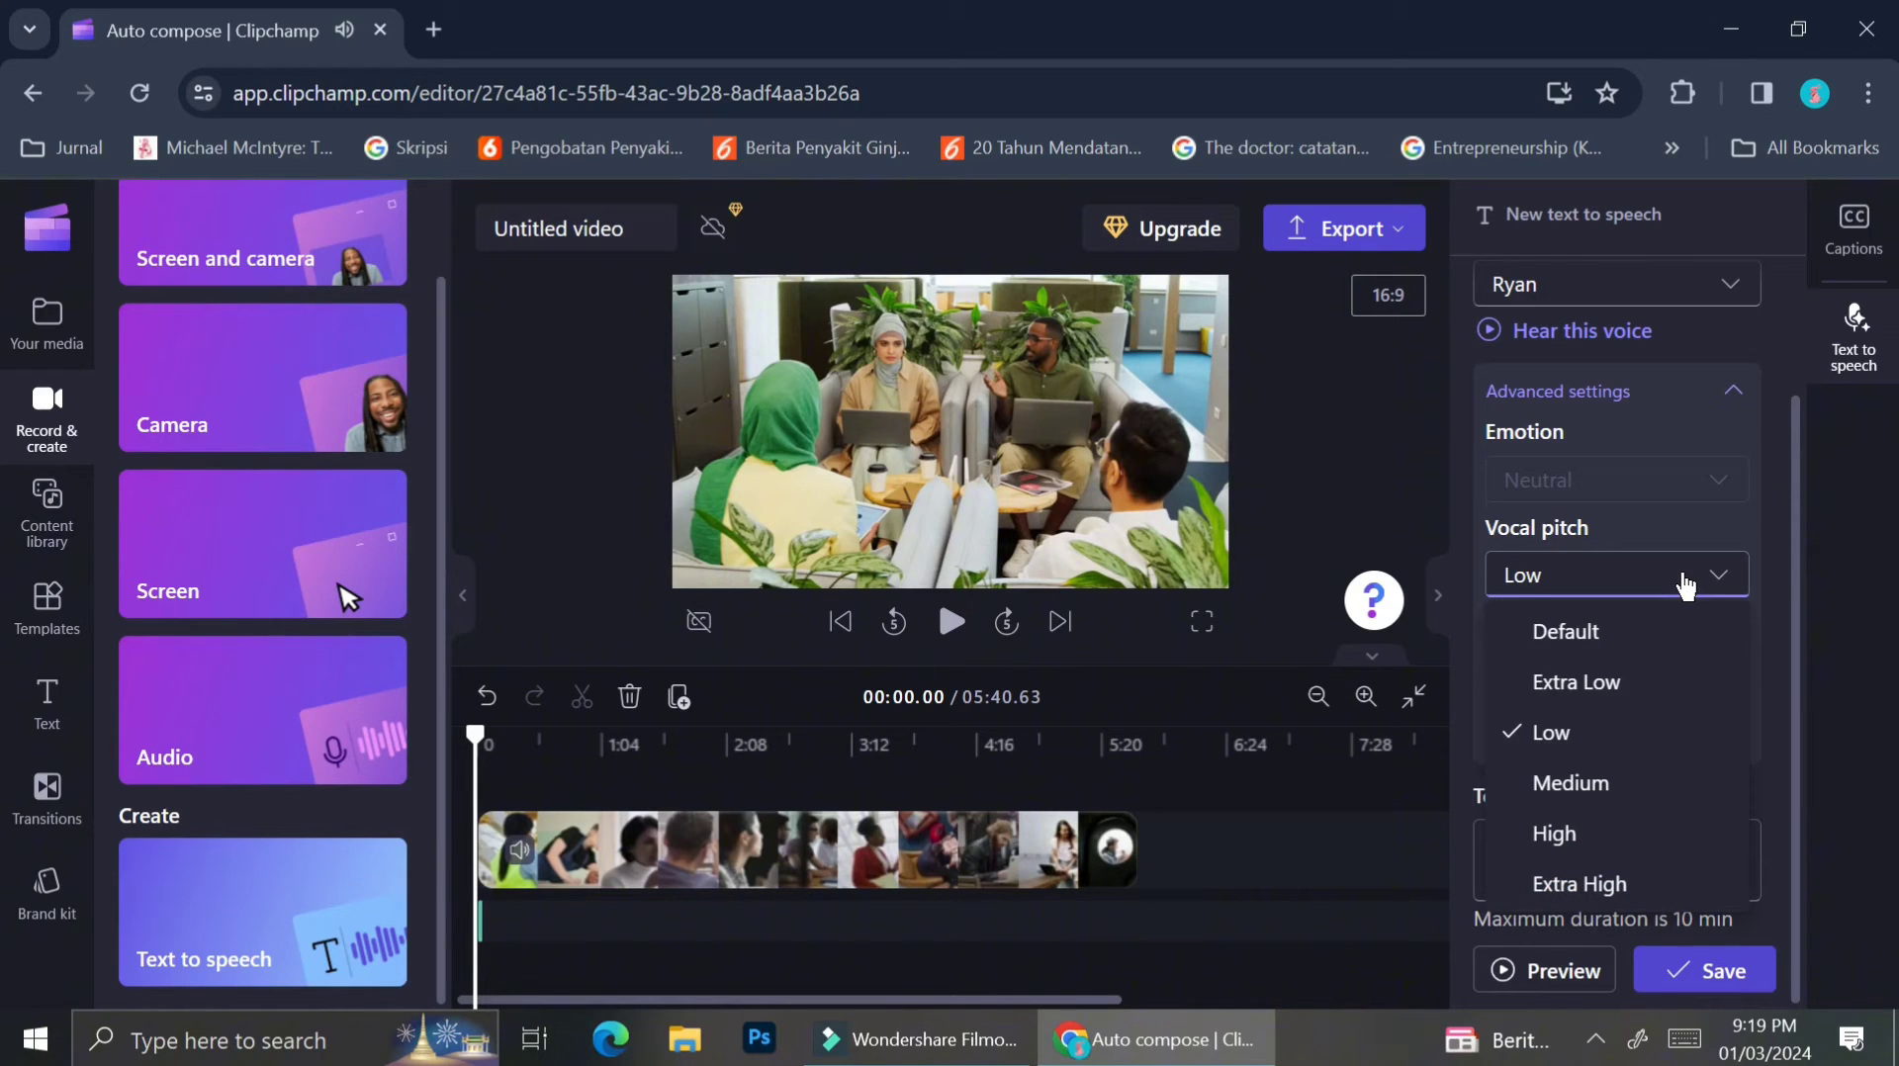
left_click(1607, 843)
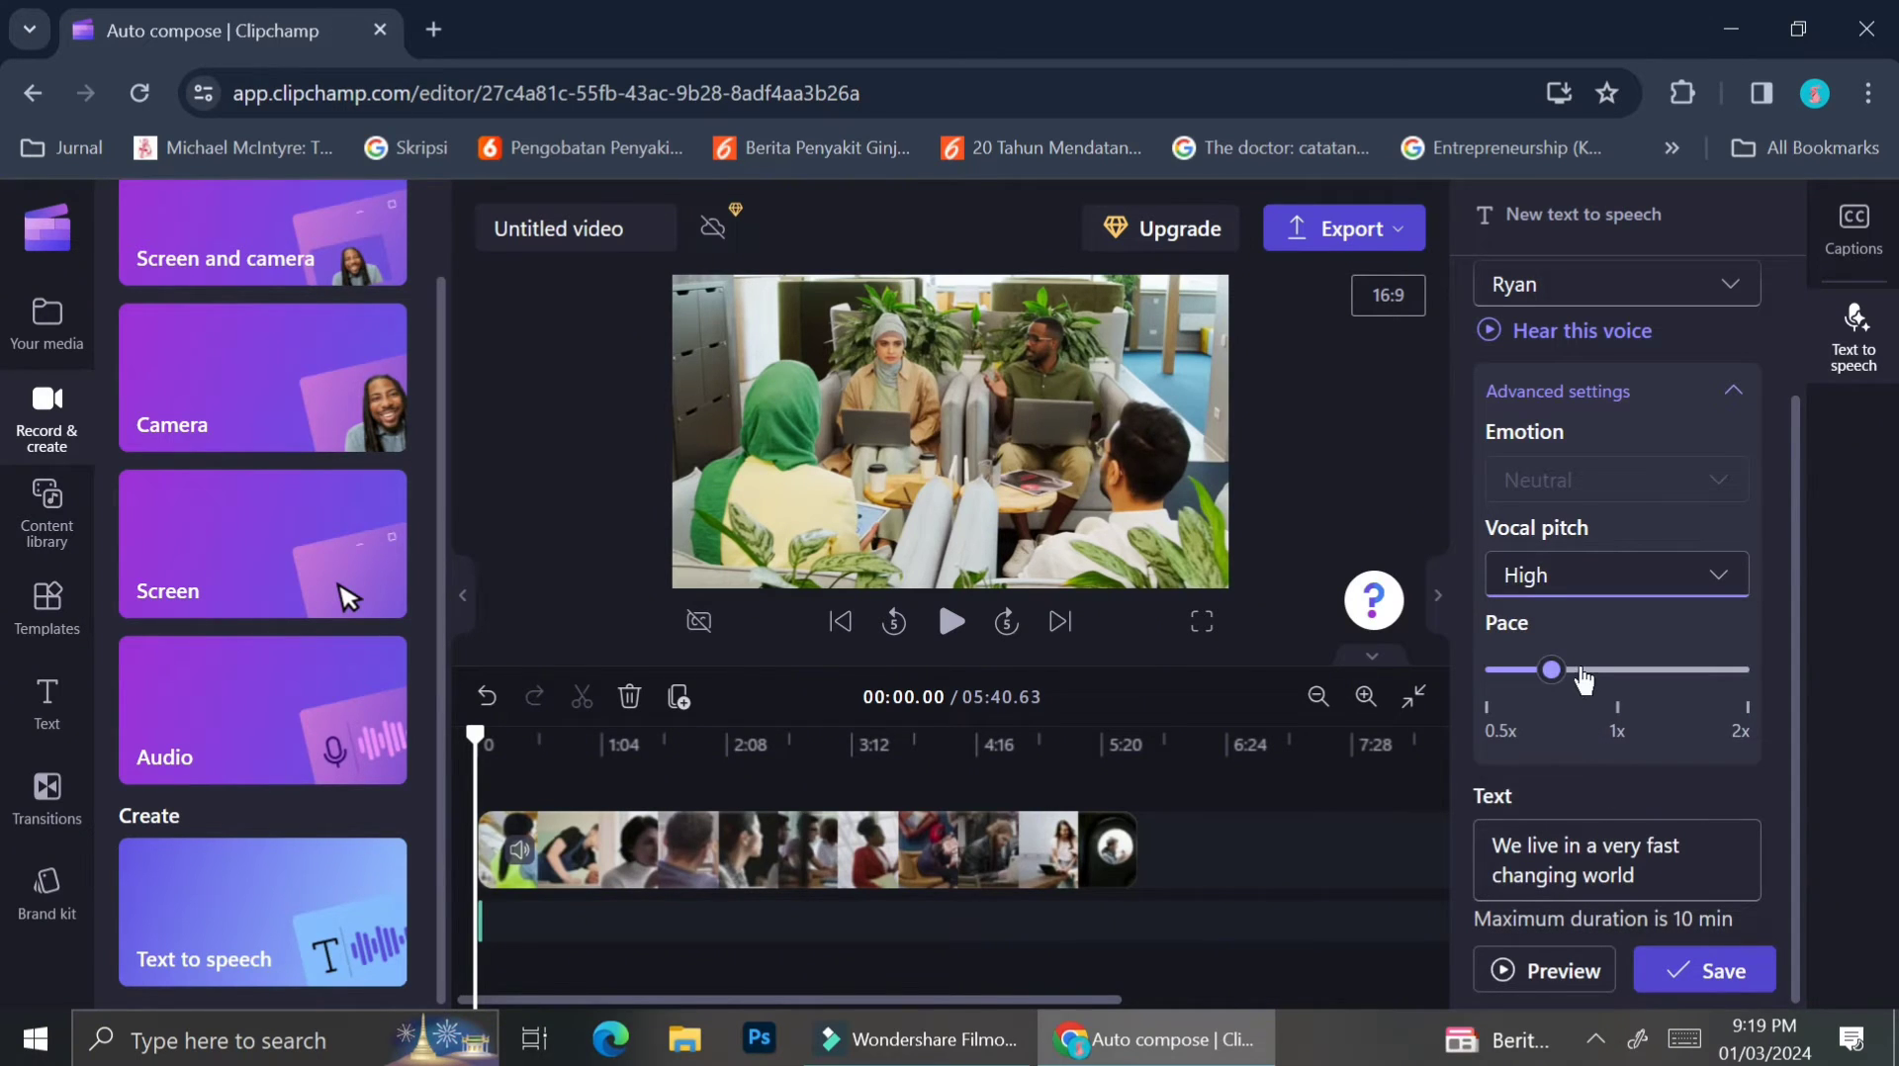
left_click(1549, 968)
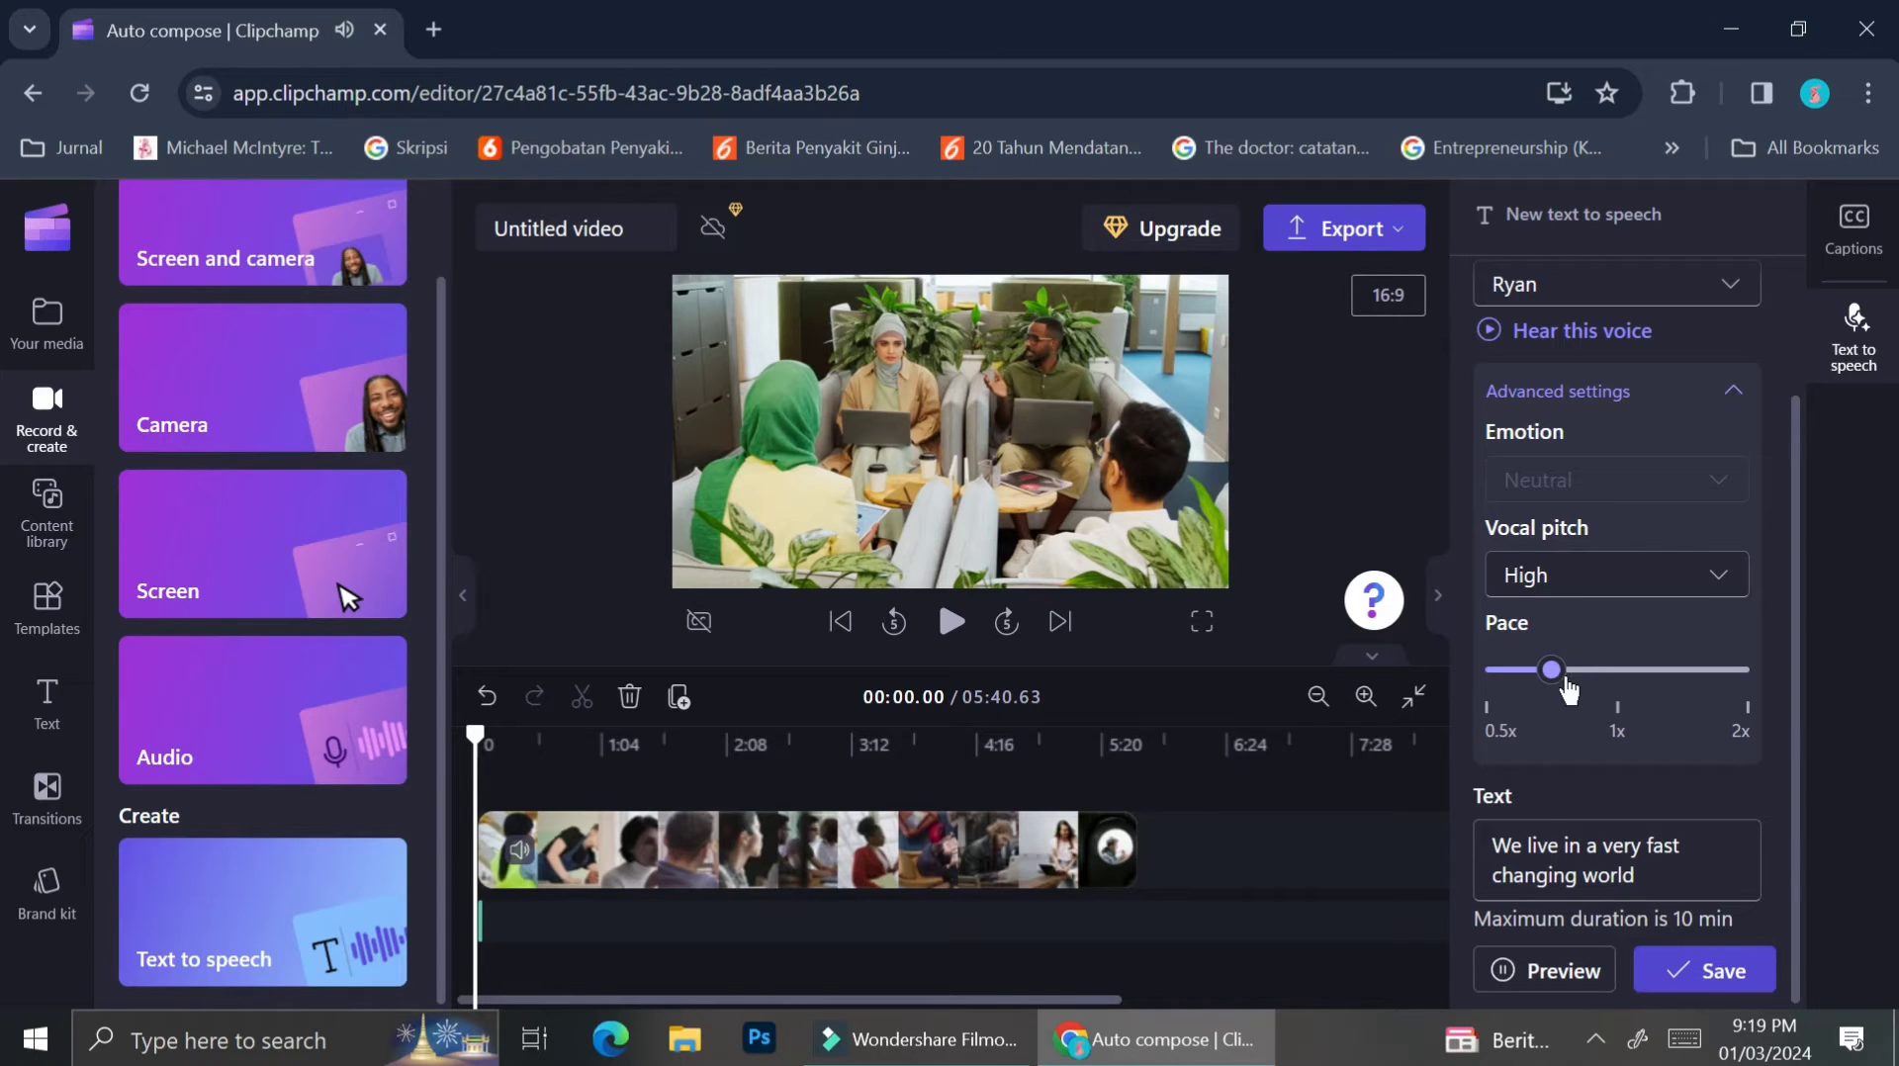
left_click_drag(1565, 683, 1721, 680)
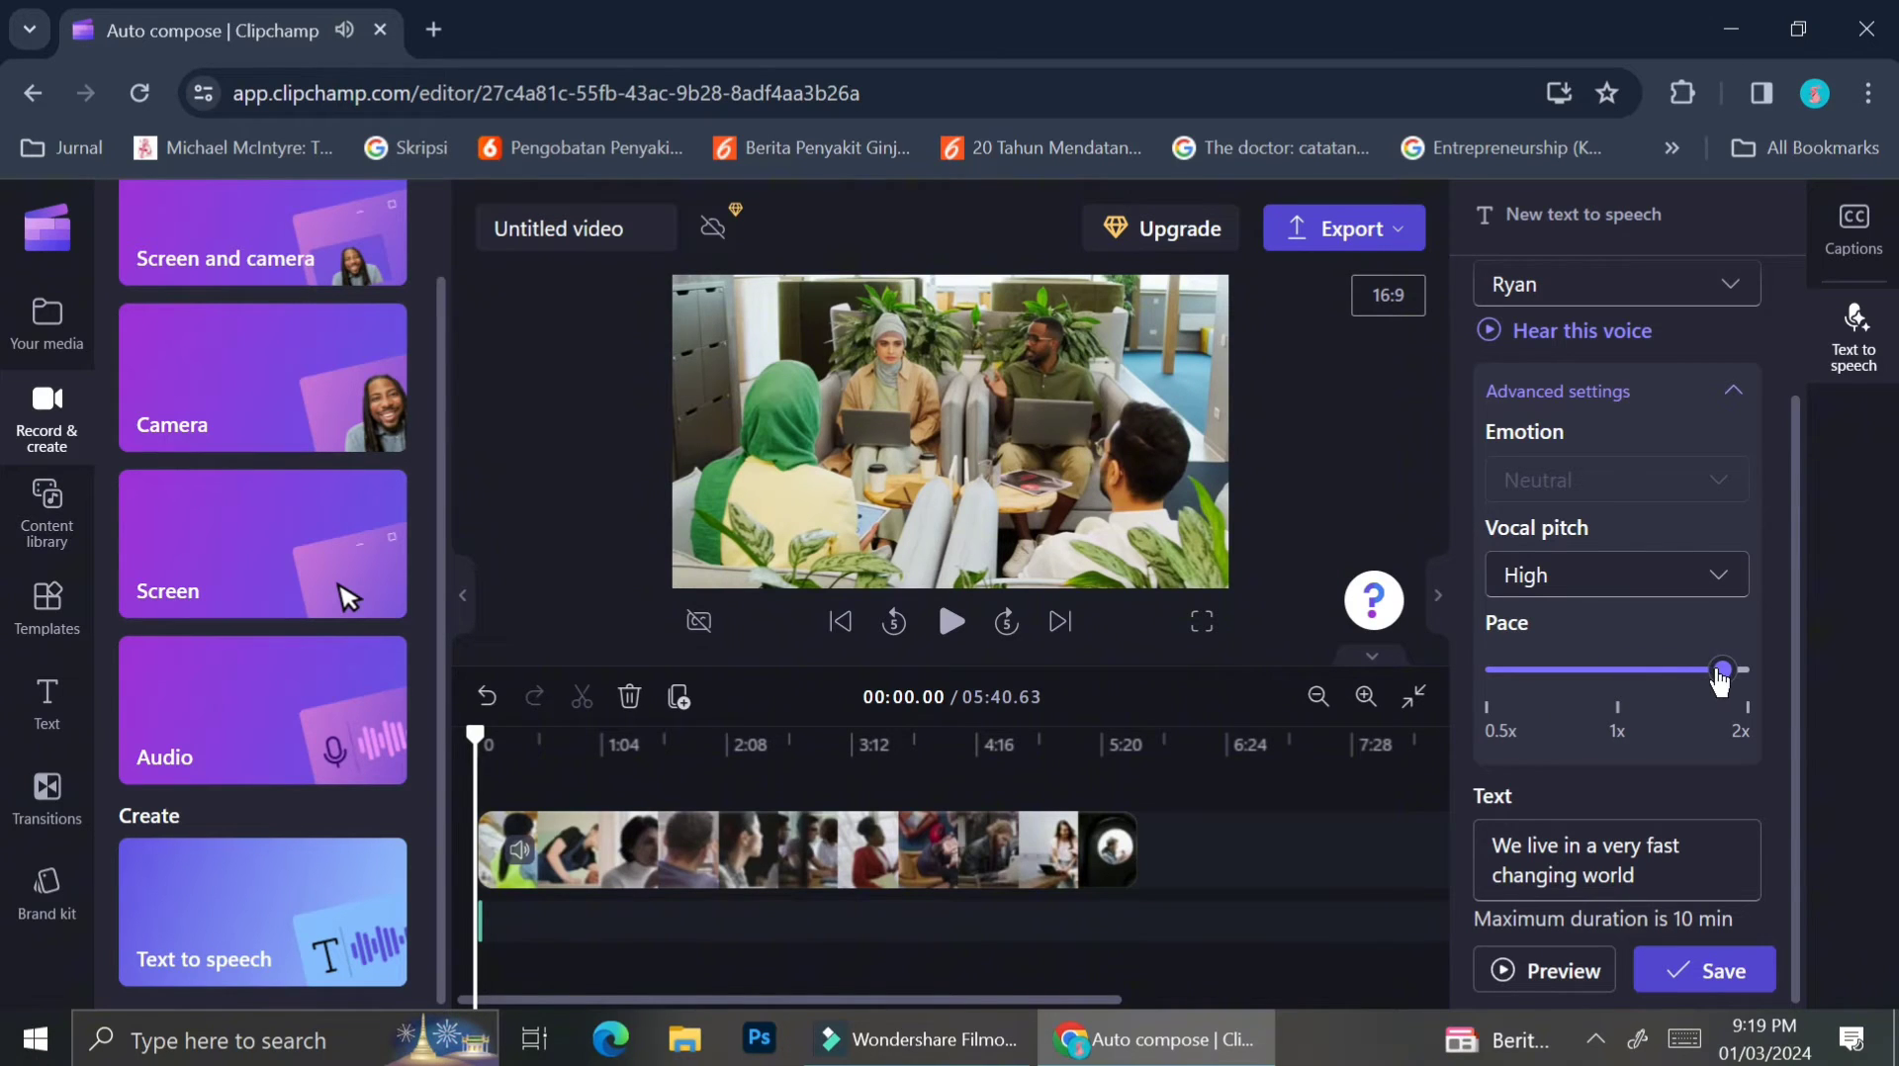
left_click(1559, 970)
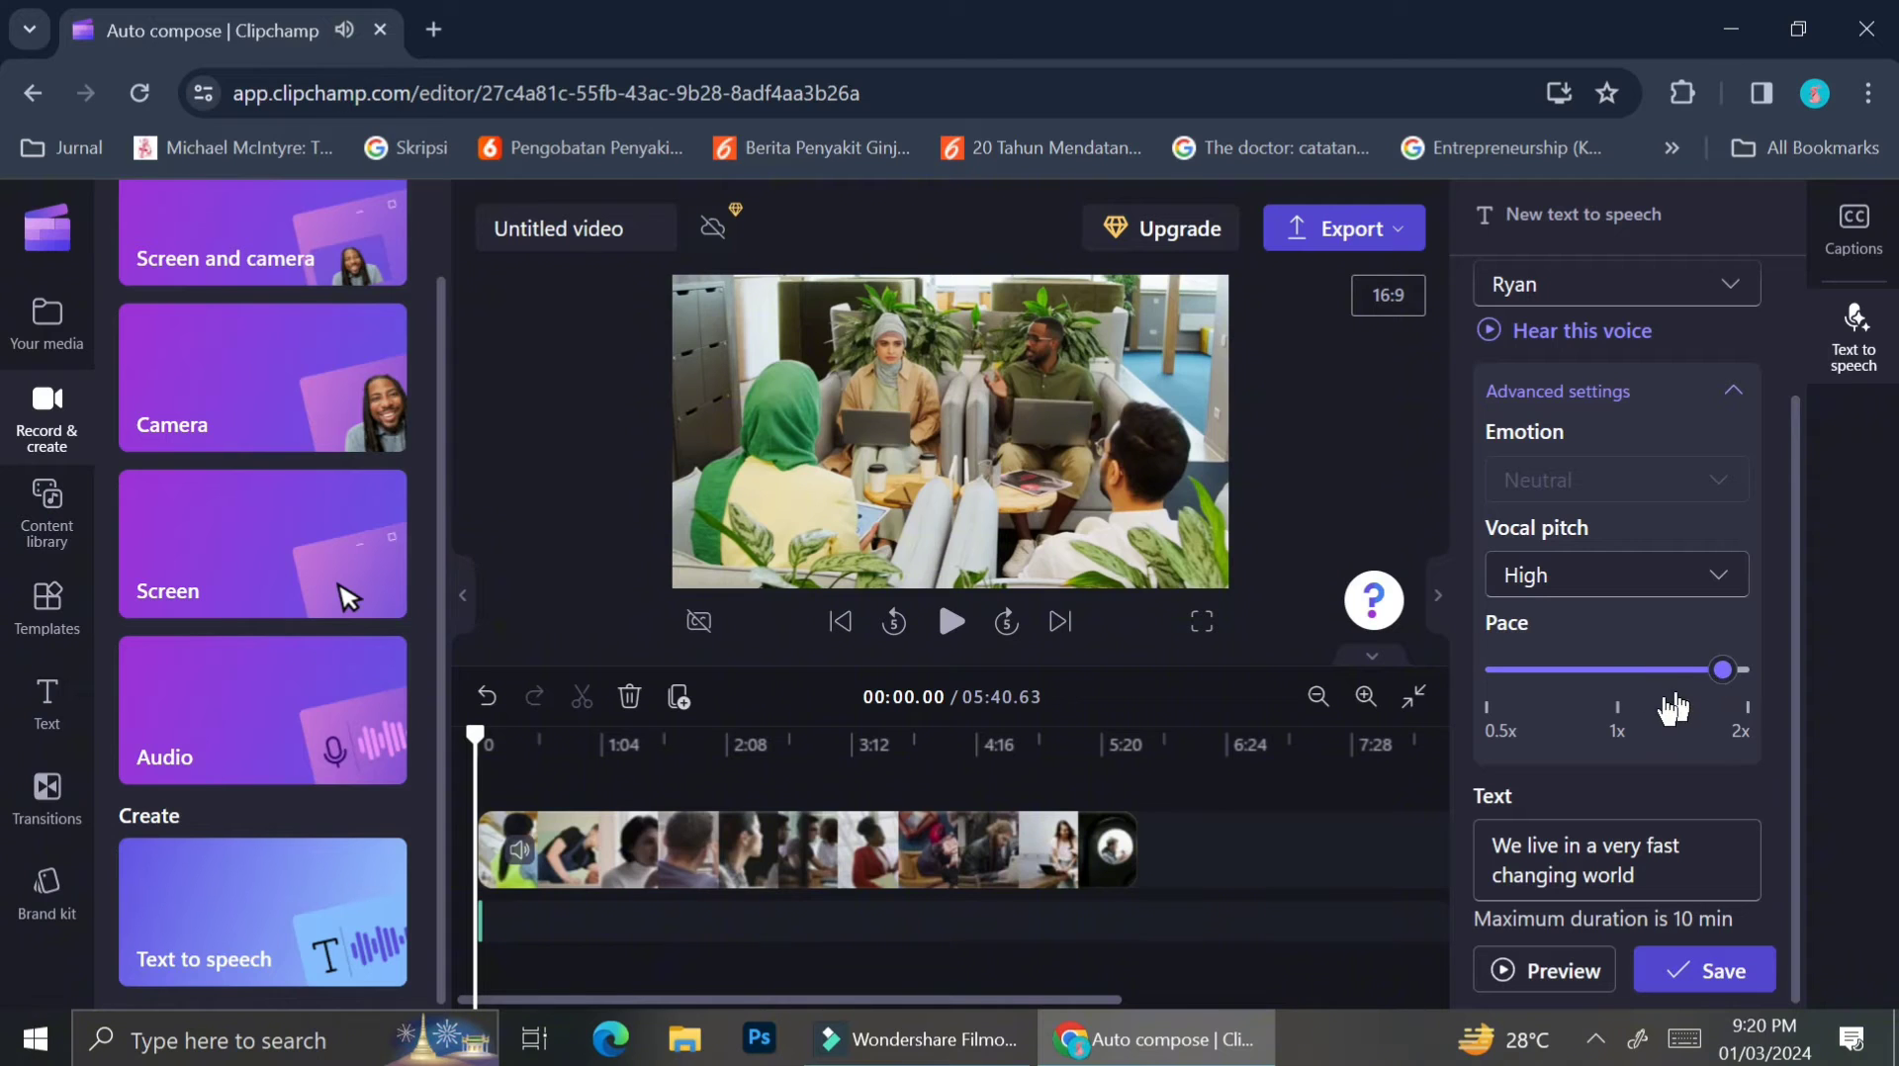
Set the pace to 1x and the vocal pitch to Low, and save the voiceover.
left_click_drag(1674, 708, 1618, 710)
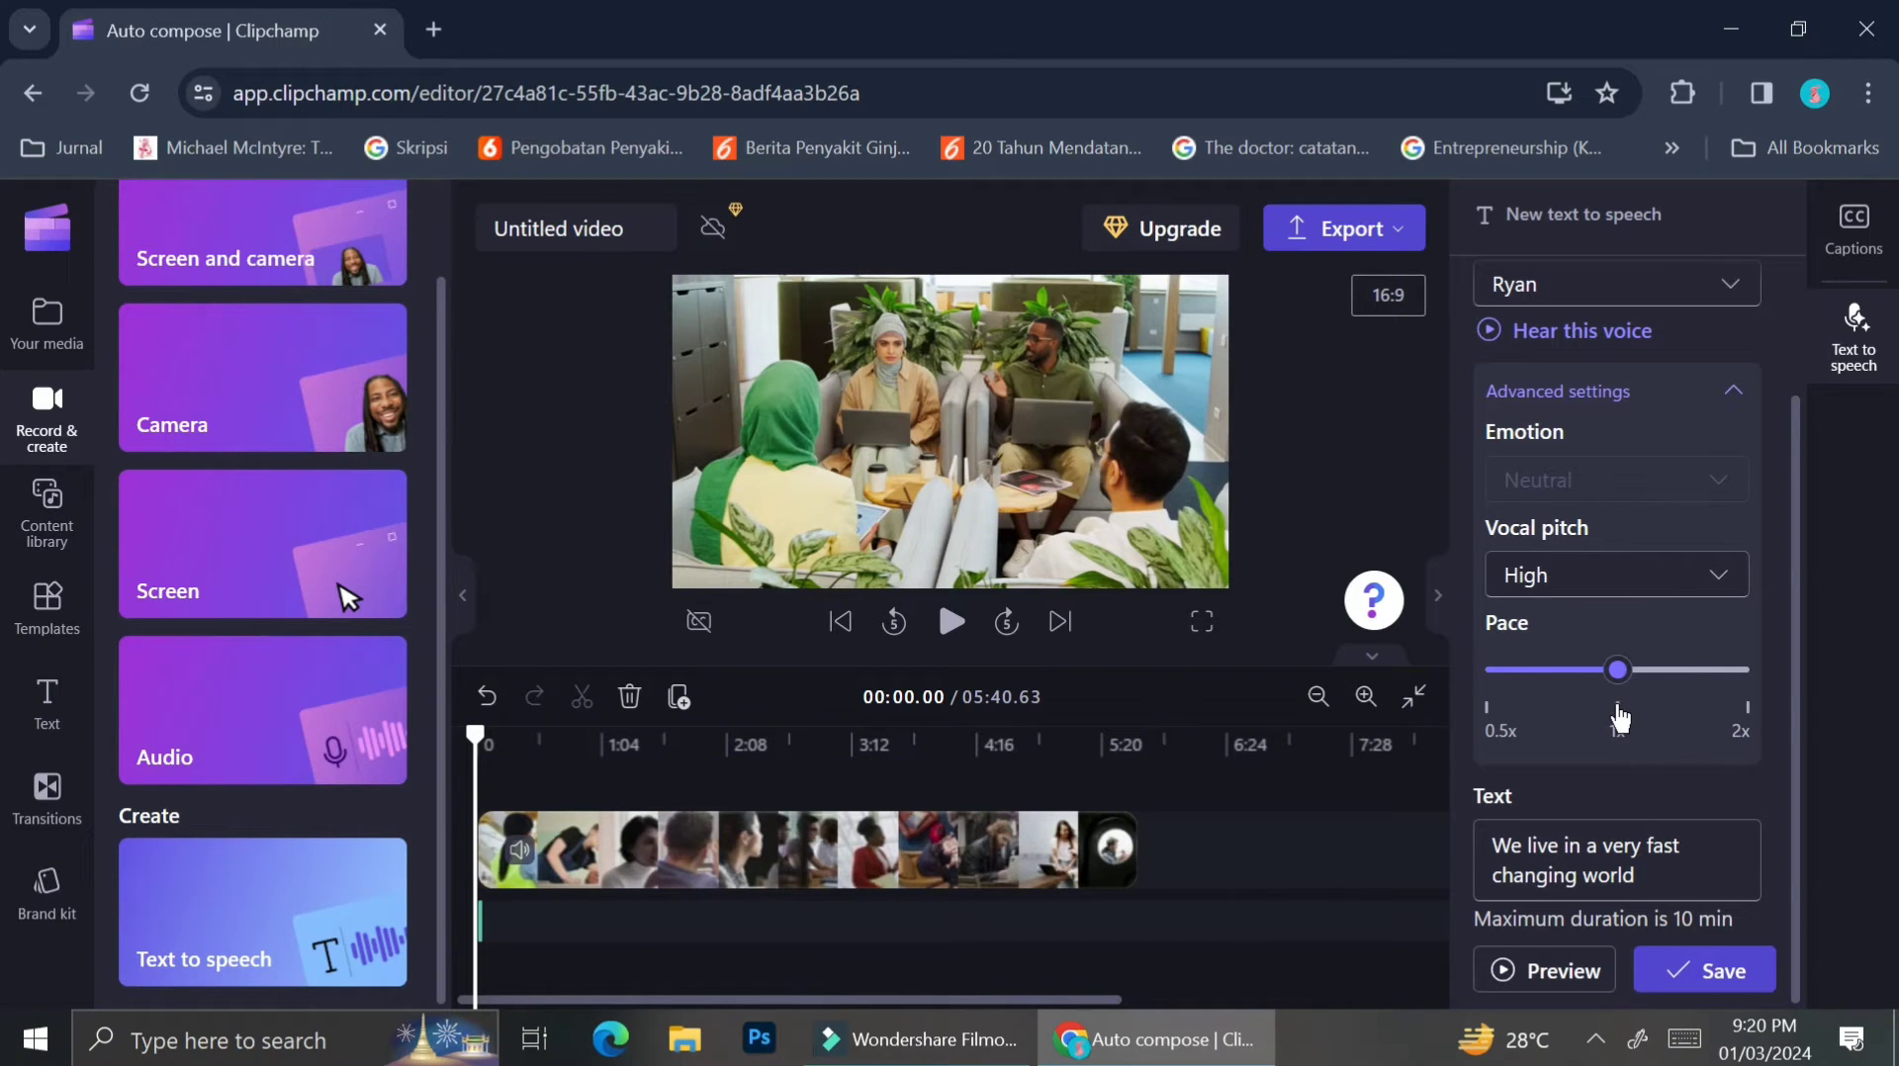
left_click(1641, 586)
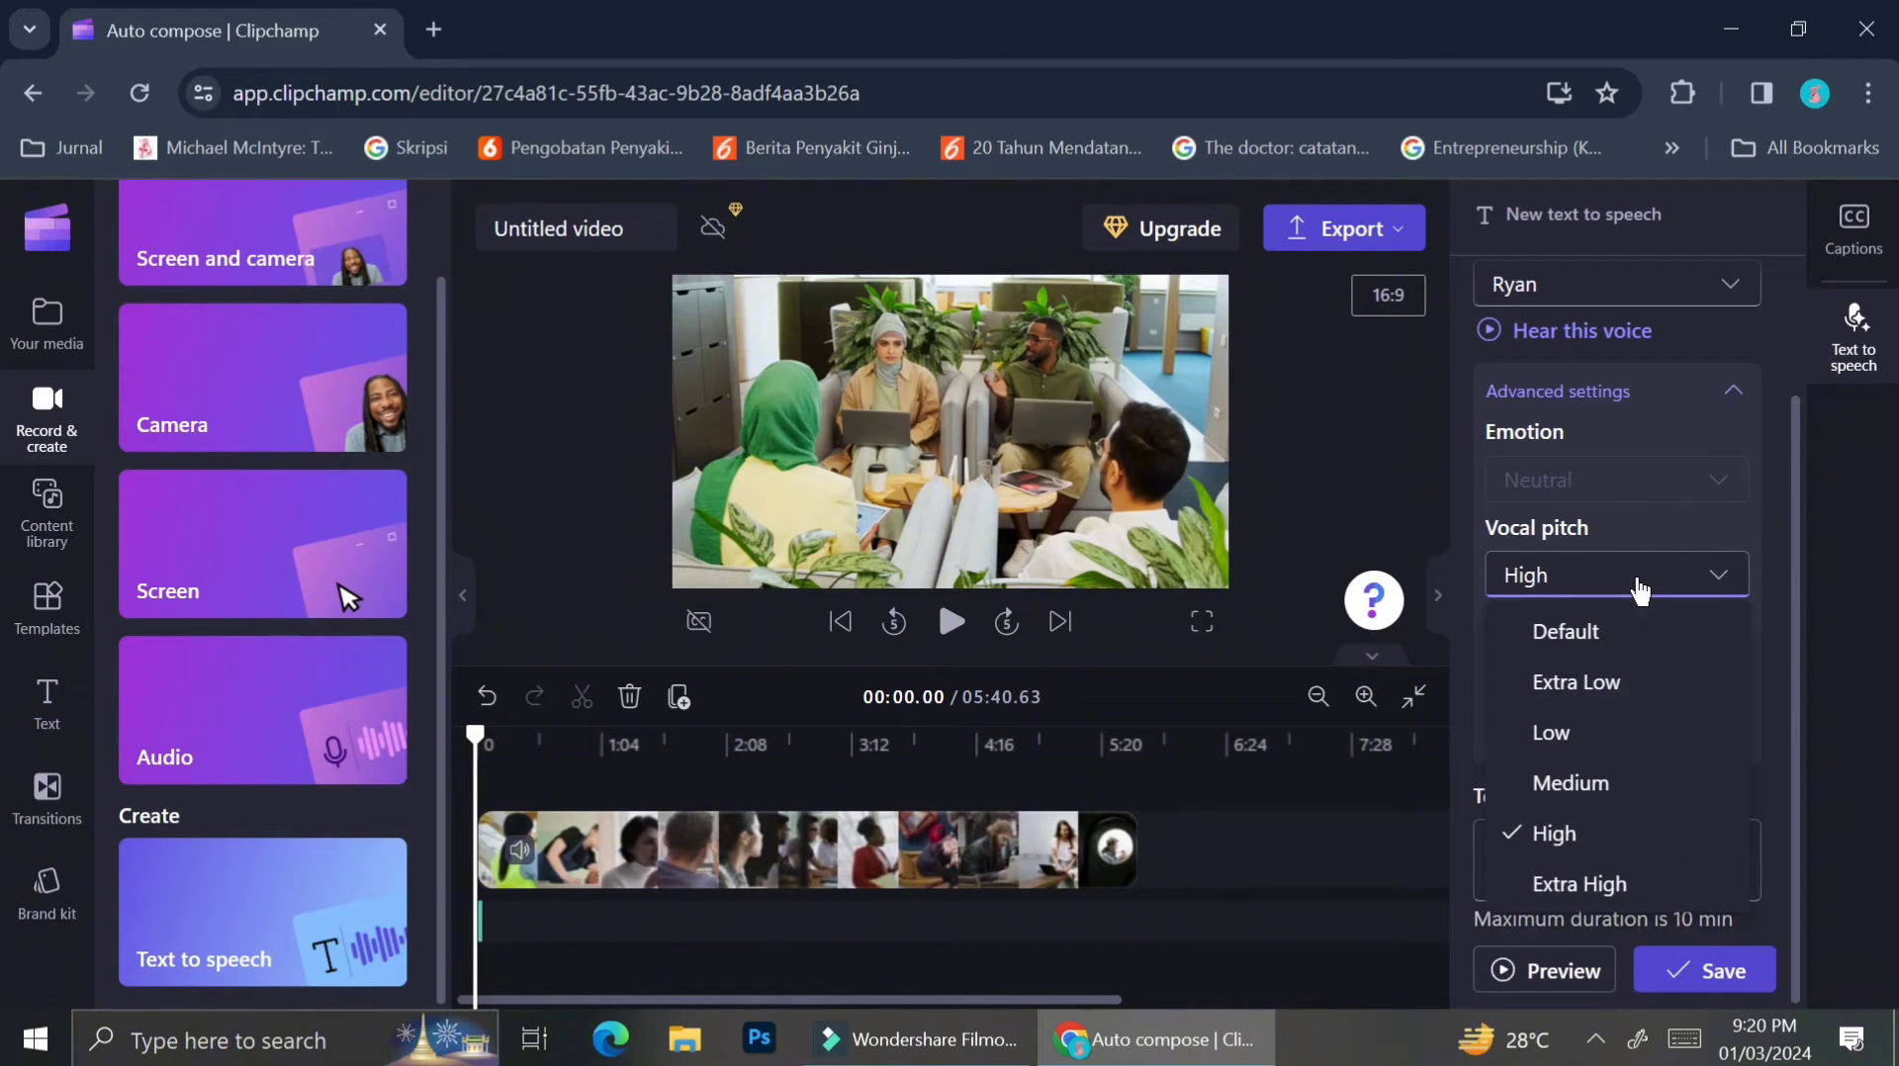
left_click(1579, 737)
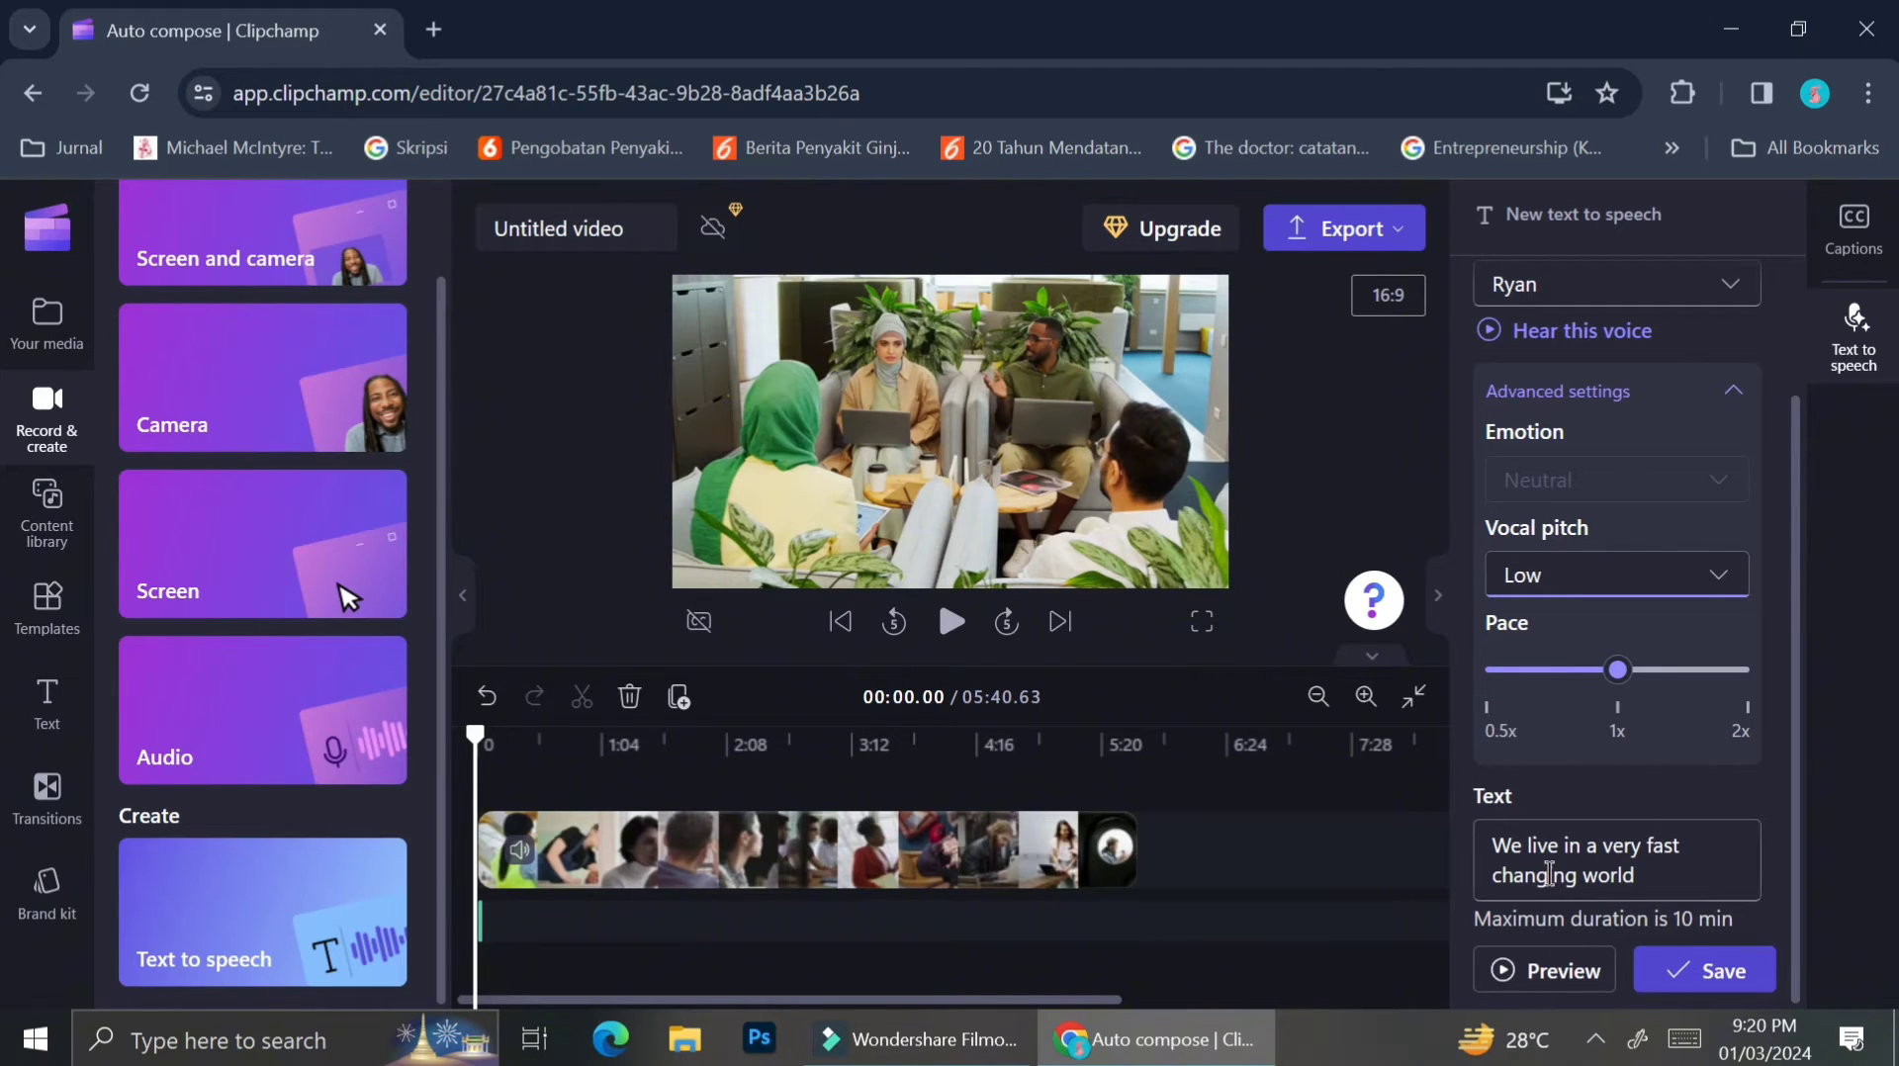
left_click(1701, 974)
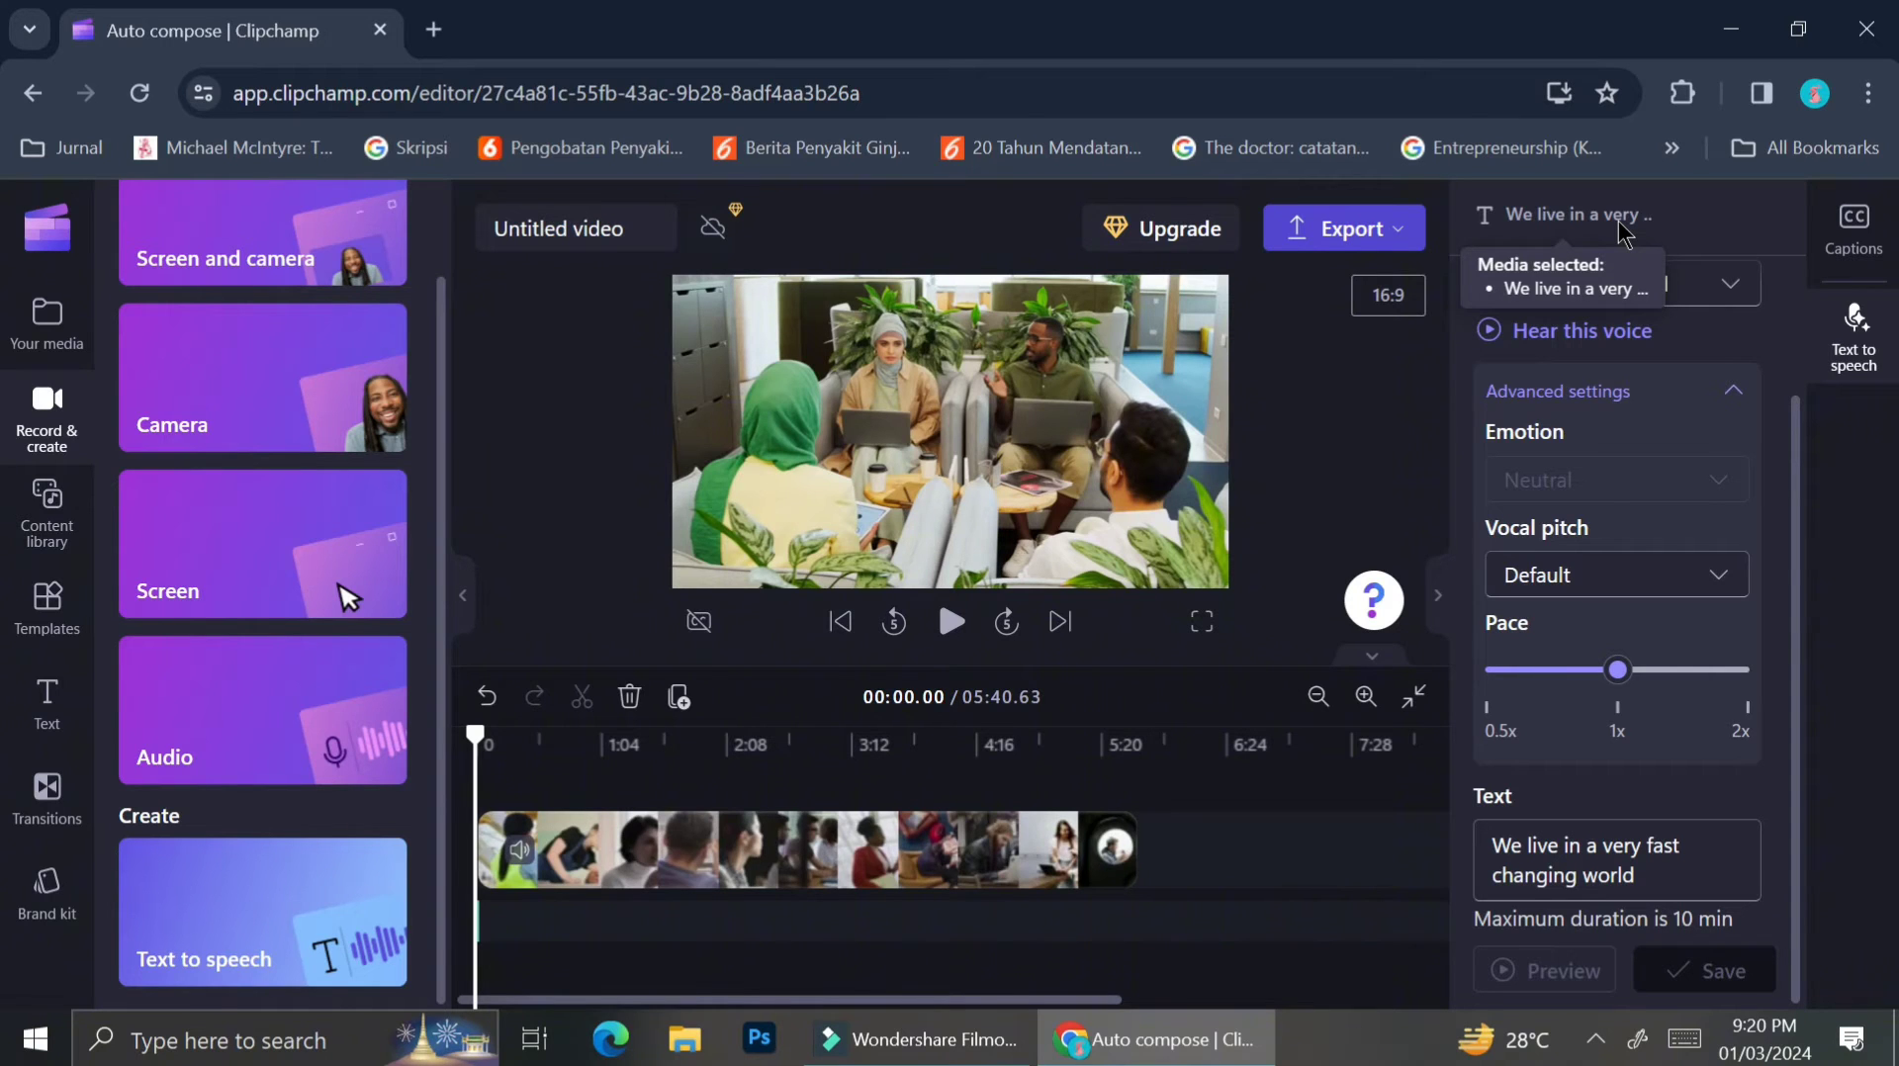
Check the saved voiceover's settings and preview its audio in the project's media.
scroll(1593, 411, "up", 2)
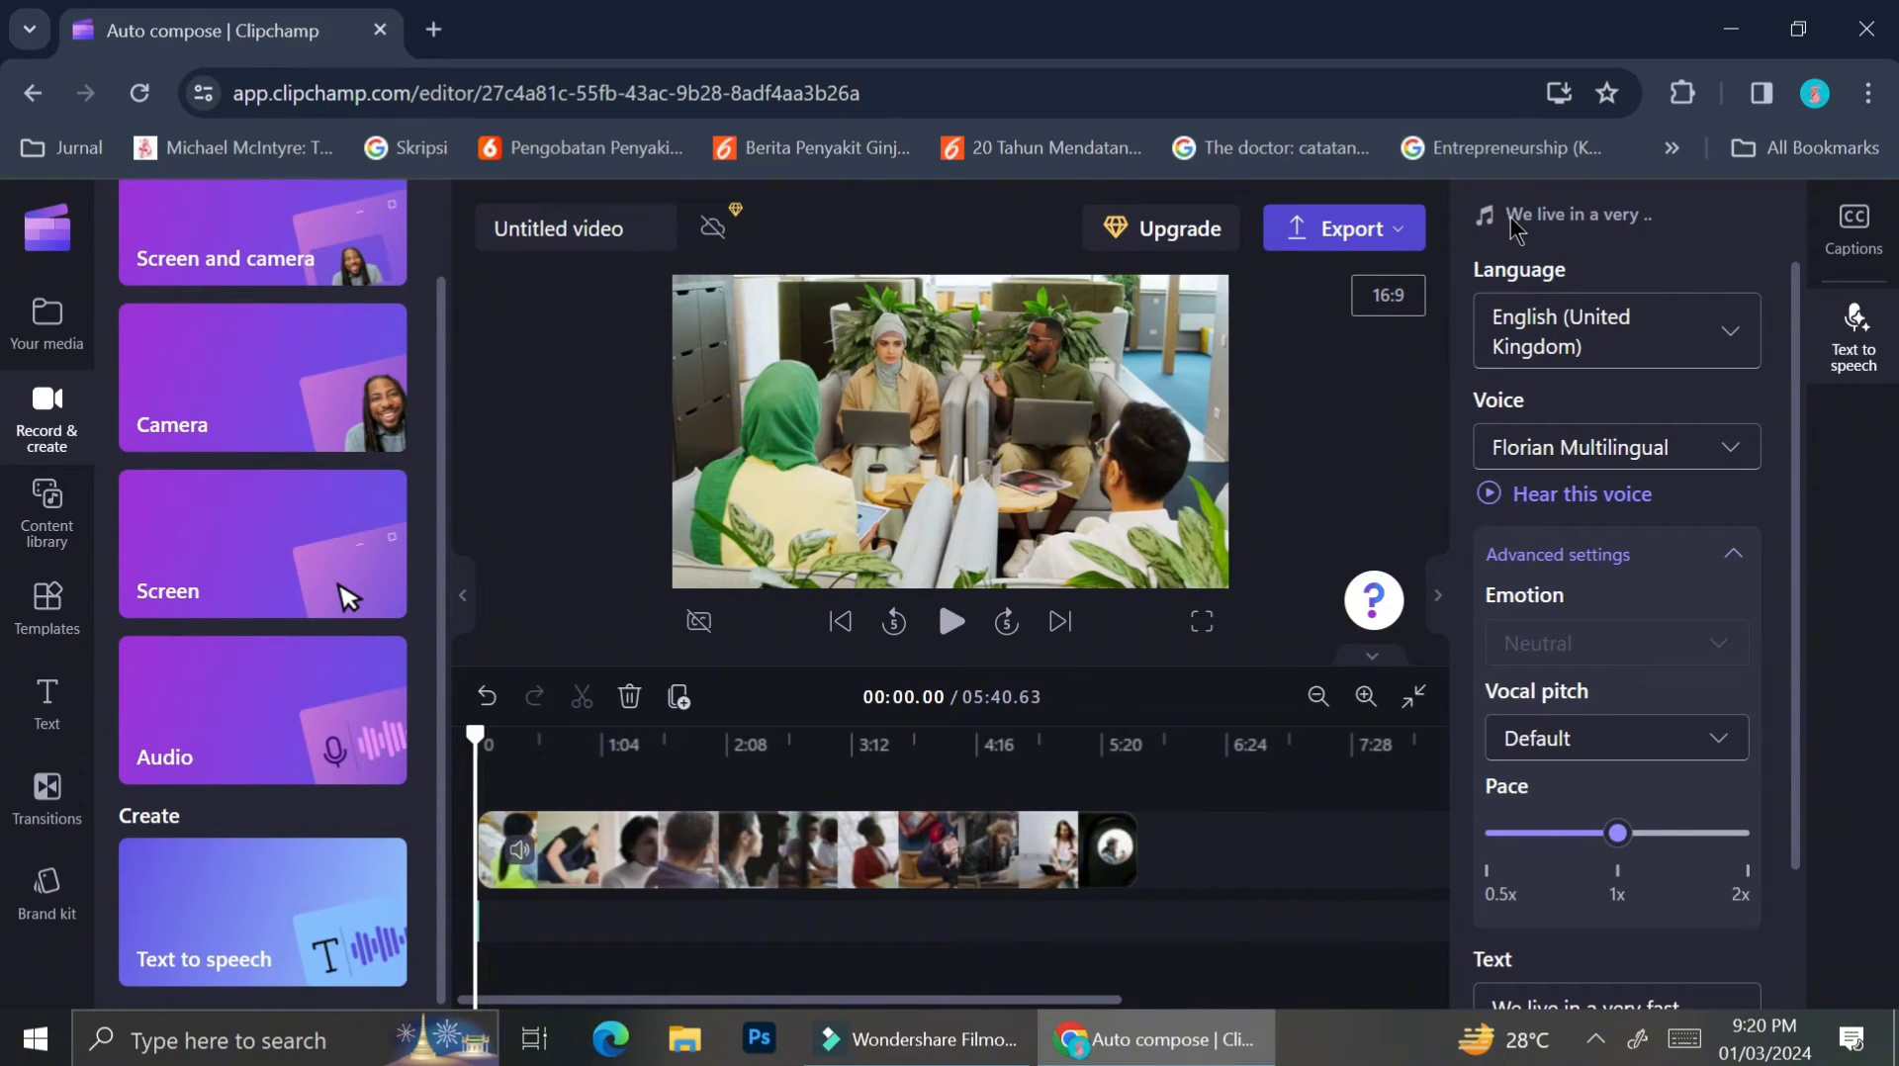
left_click(37, 324)
mouse_move(191, 314)
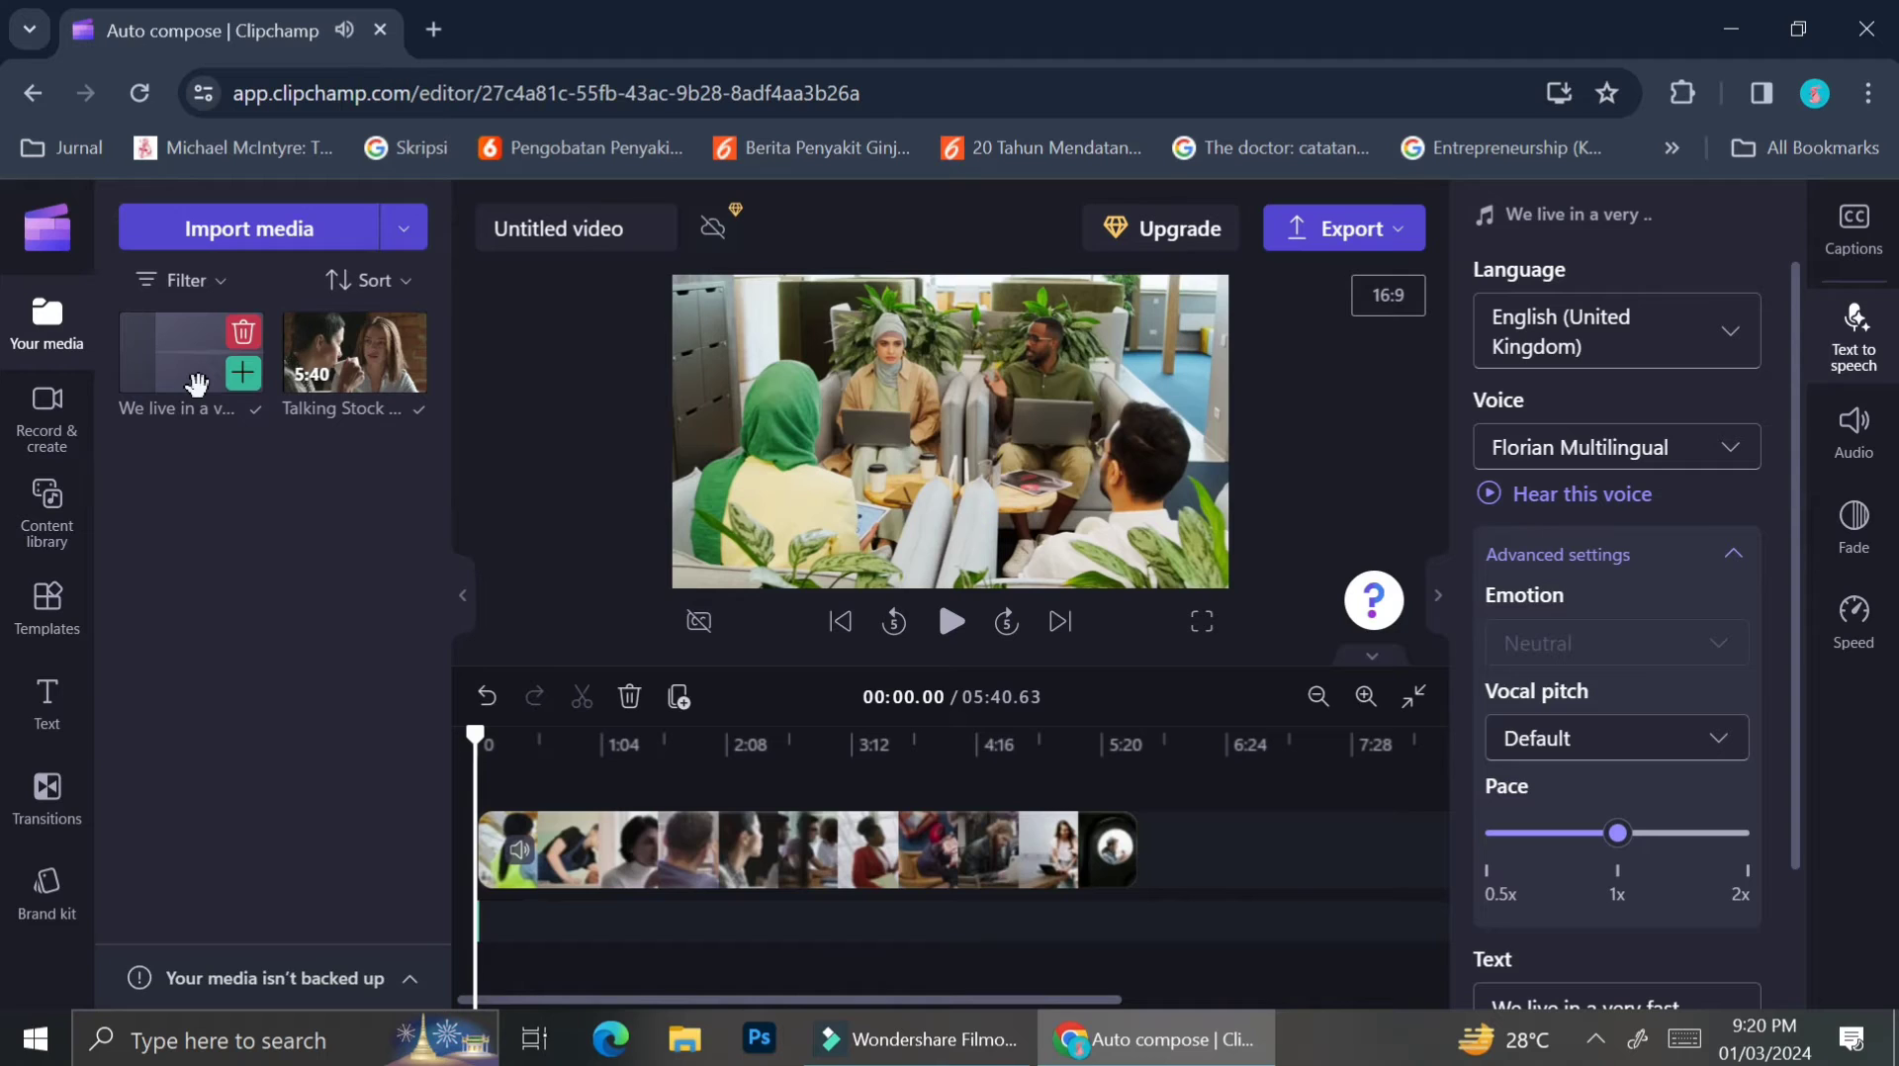
mouse_move(206, 369)
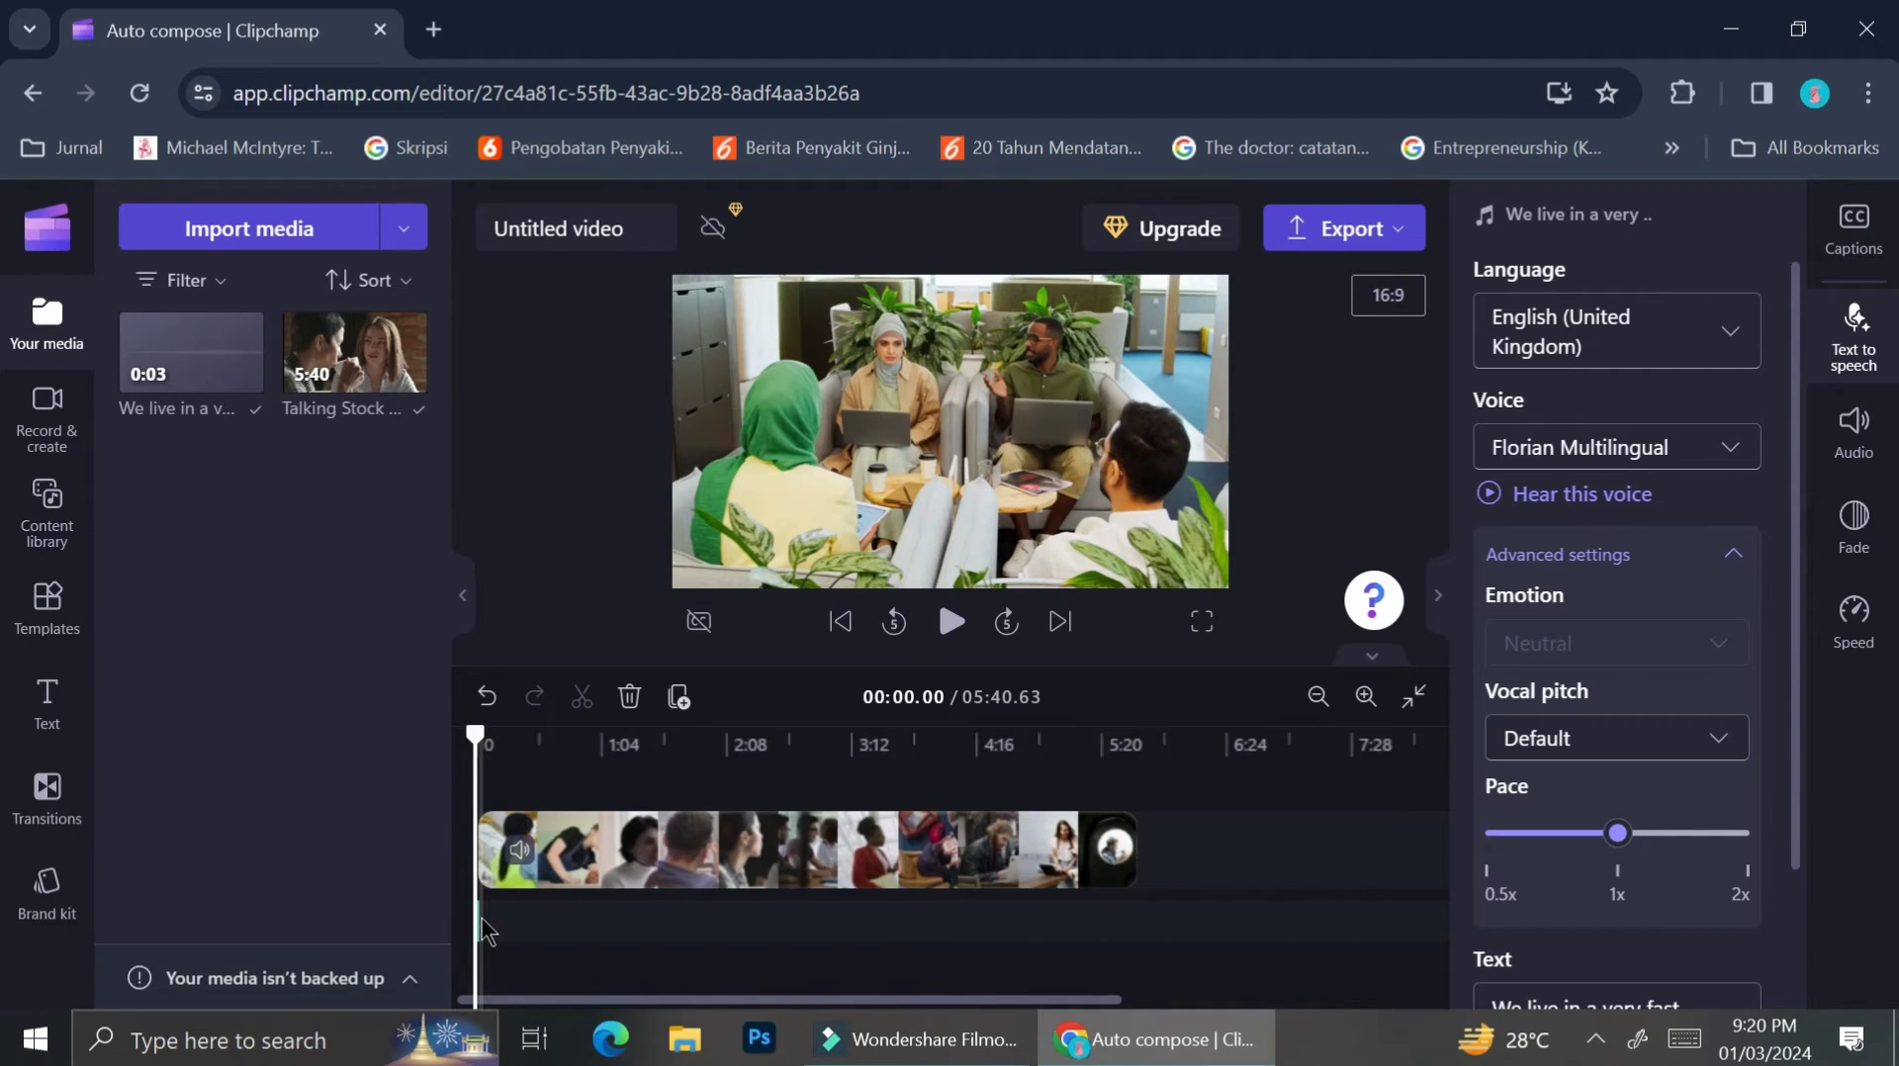
Delete the voiceover clip from the start of the timeline's audio track.
scroll(483, 925, "up", 5)
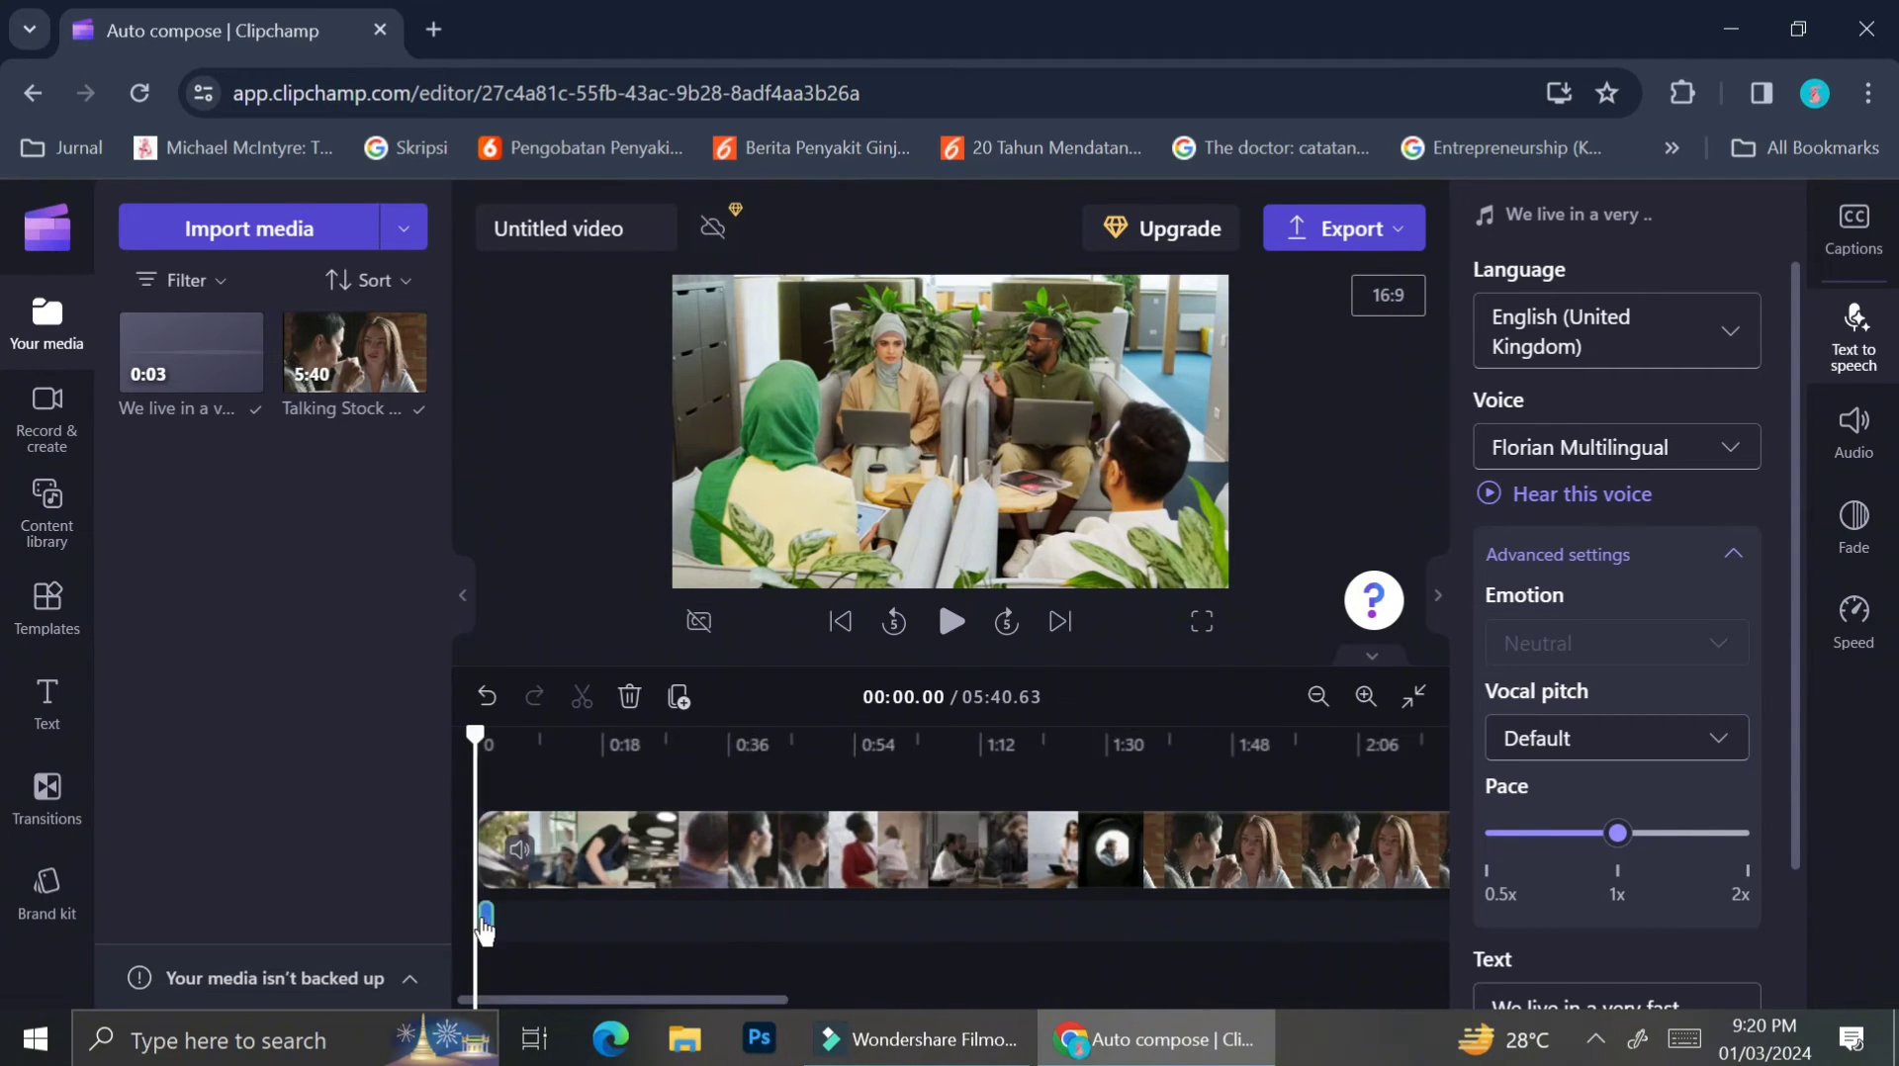
scroll(484, 918, "up", 1)
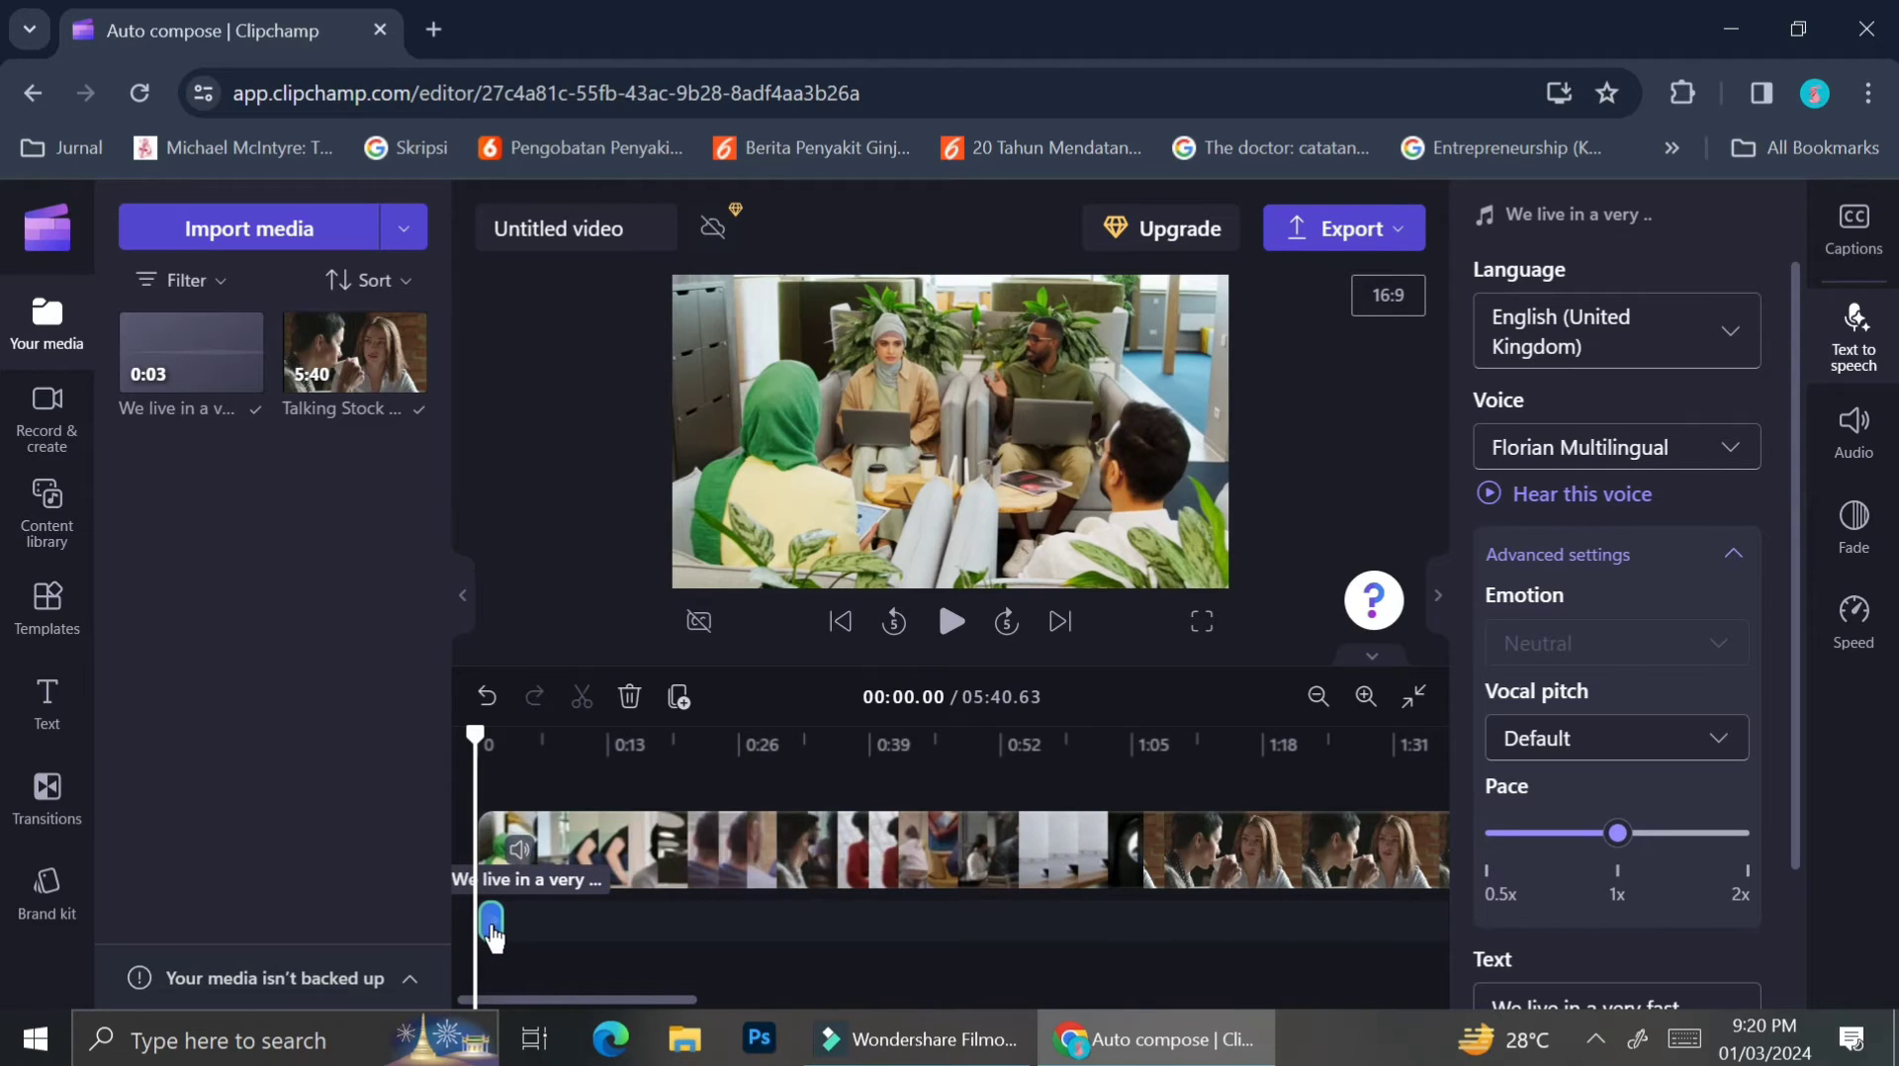
key("Delete")
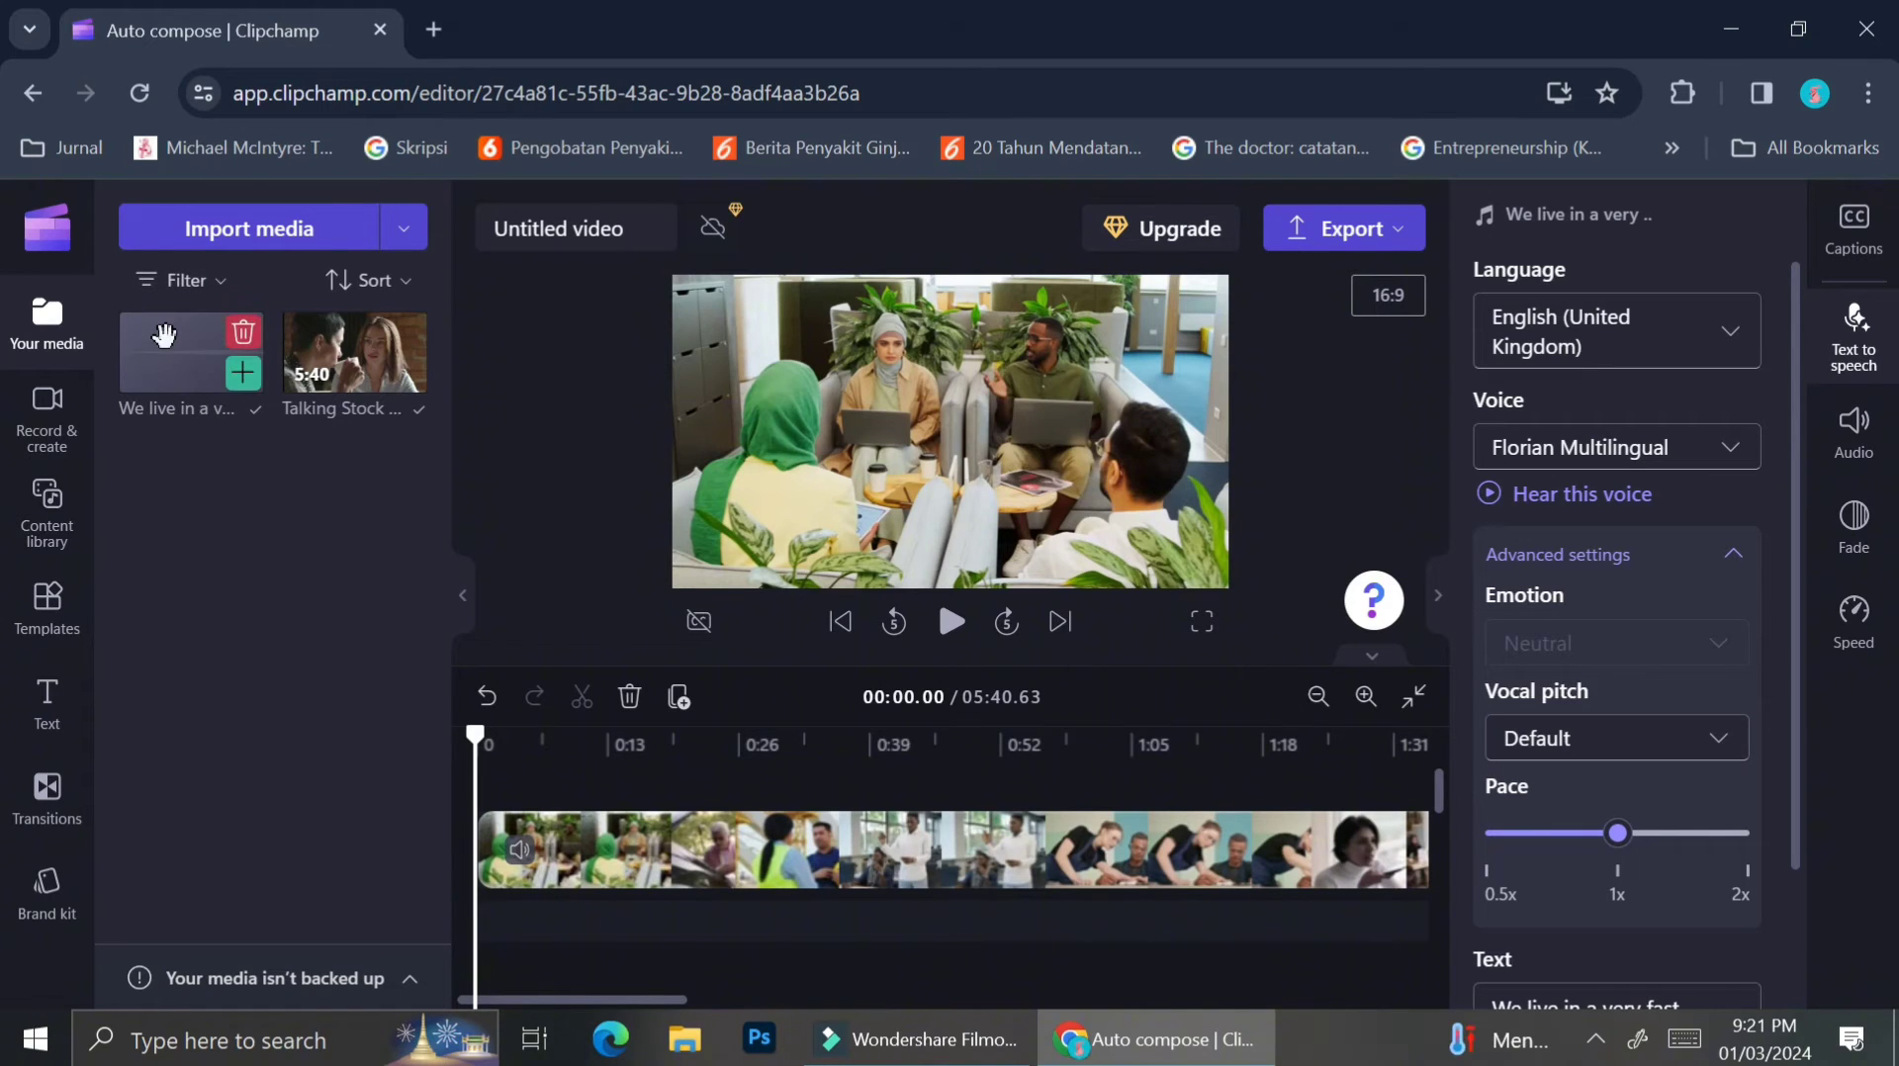
Place the saved voiceover on the timeline's audio track about 9 seconds in, and play the video through it from just before.
left_click_drag(163, 336, 614, 940)
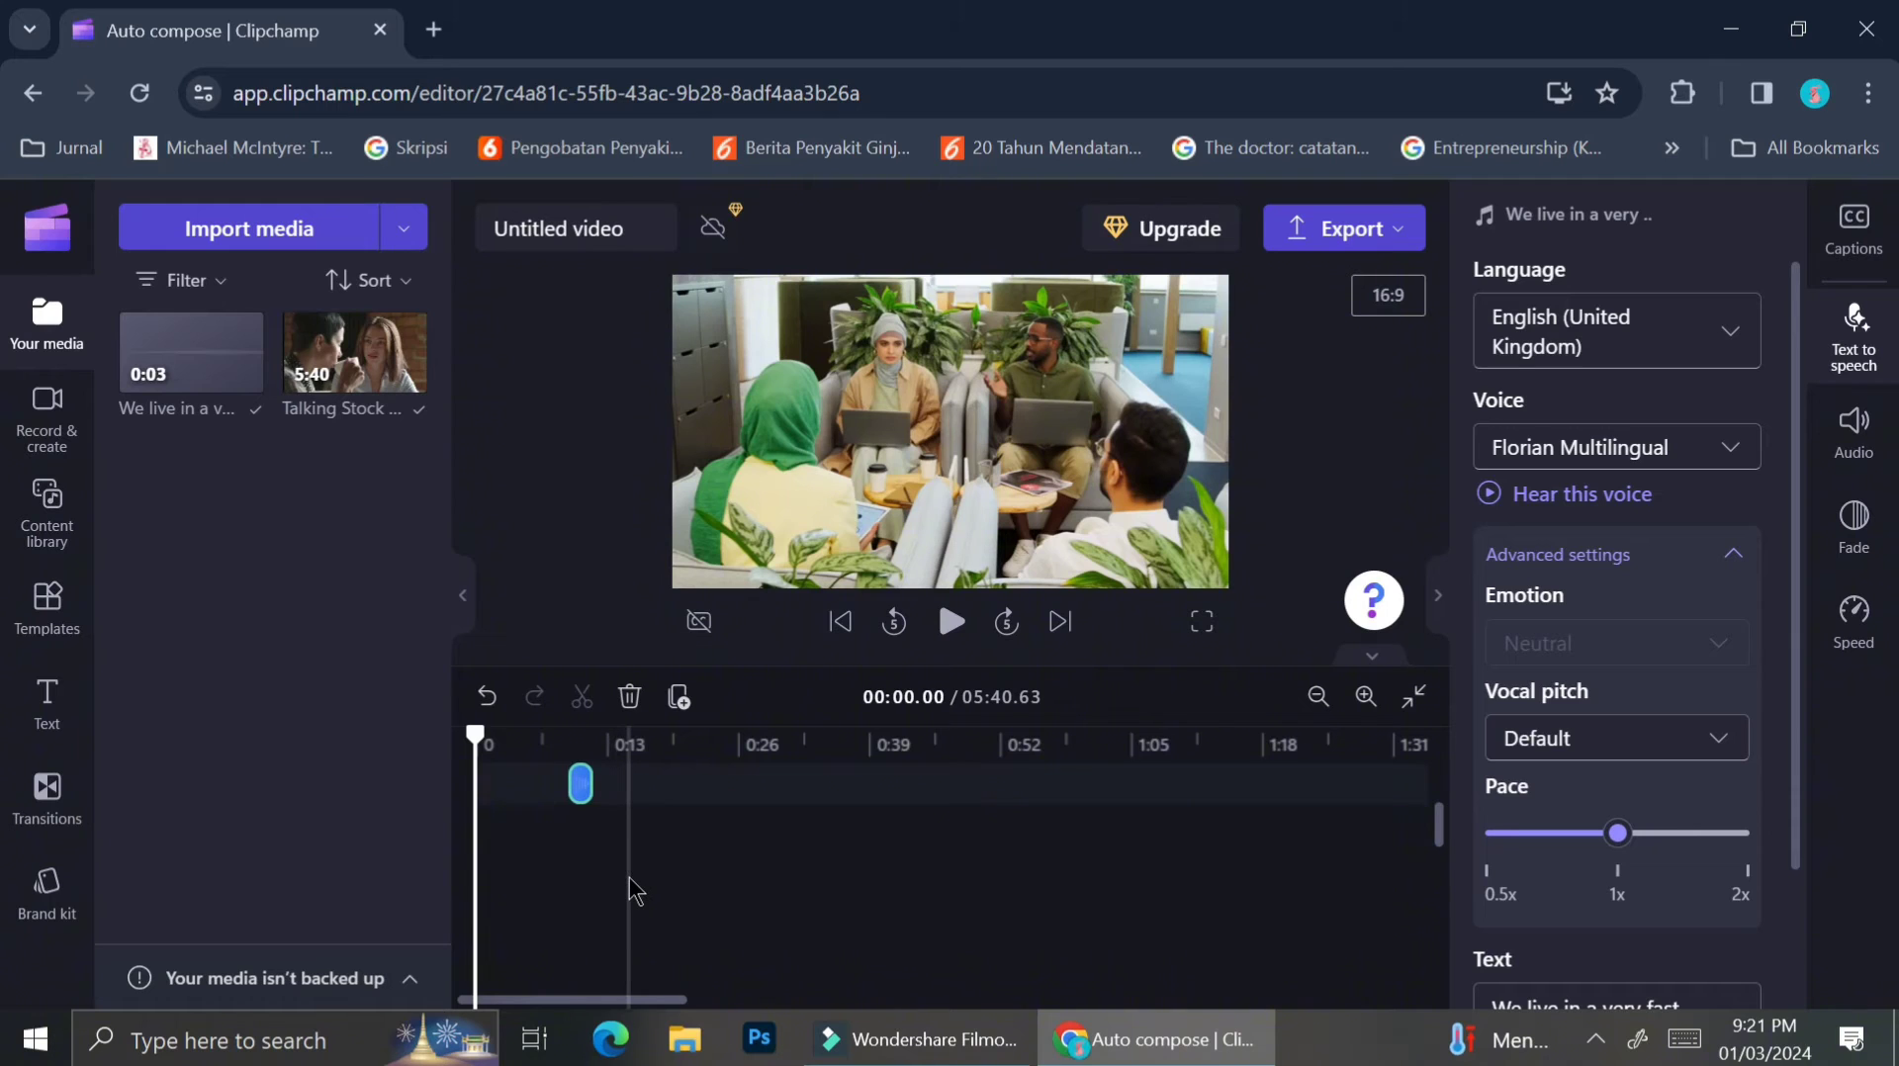
left_click(539, 789)
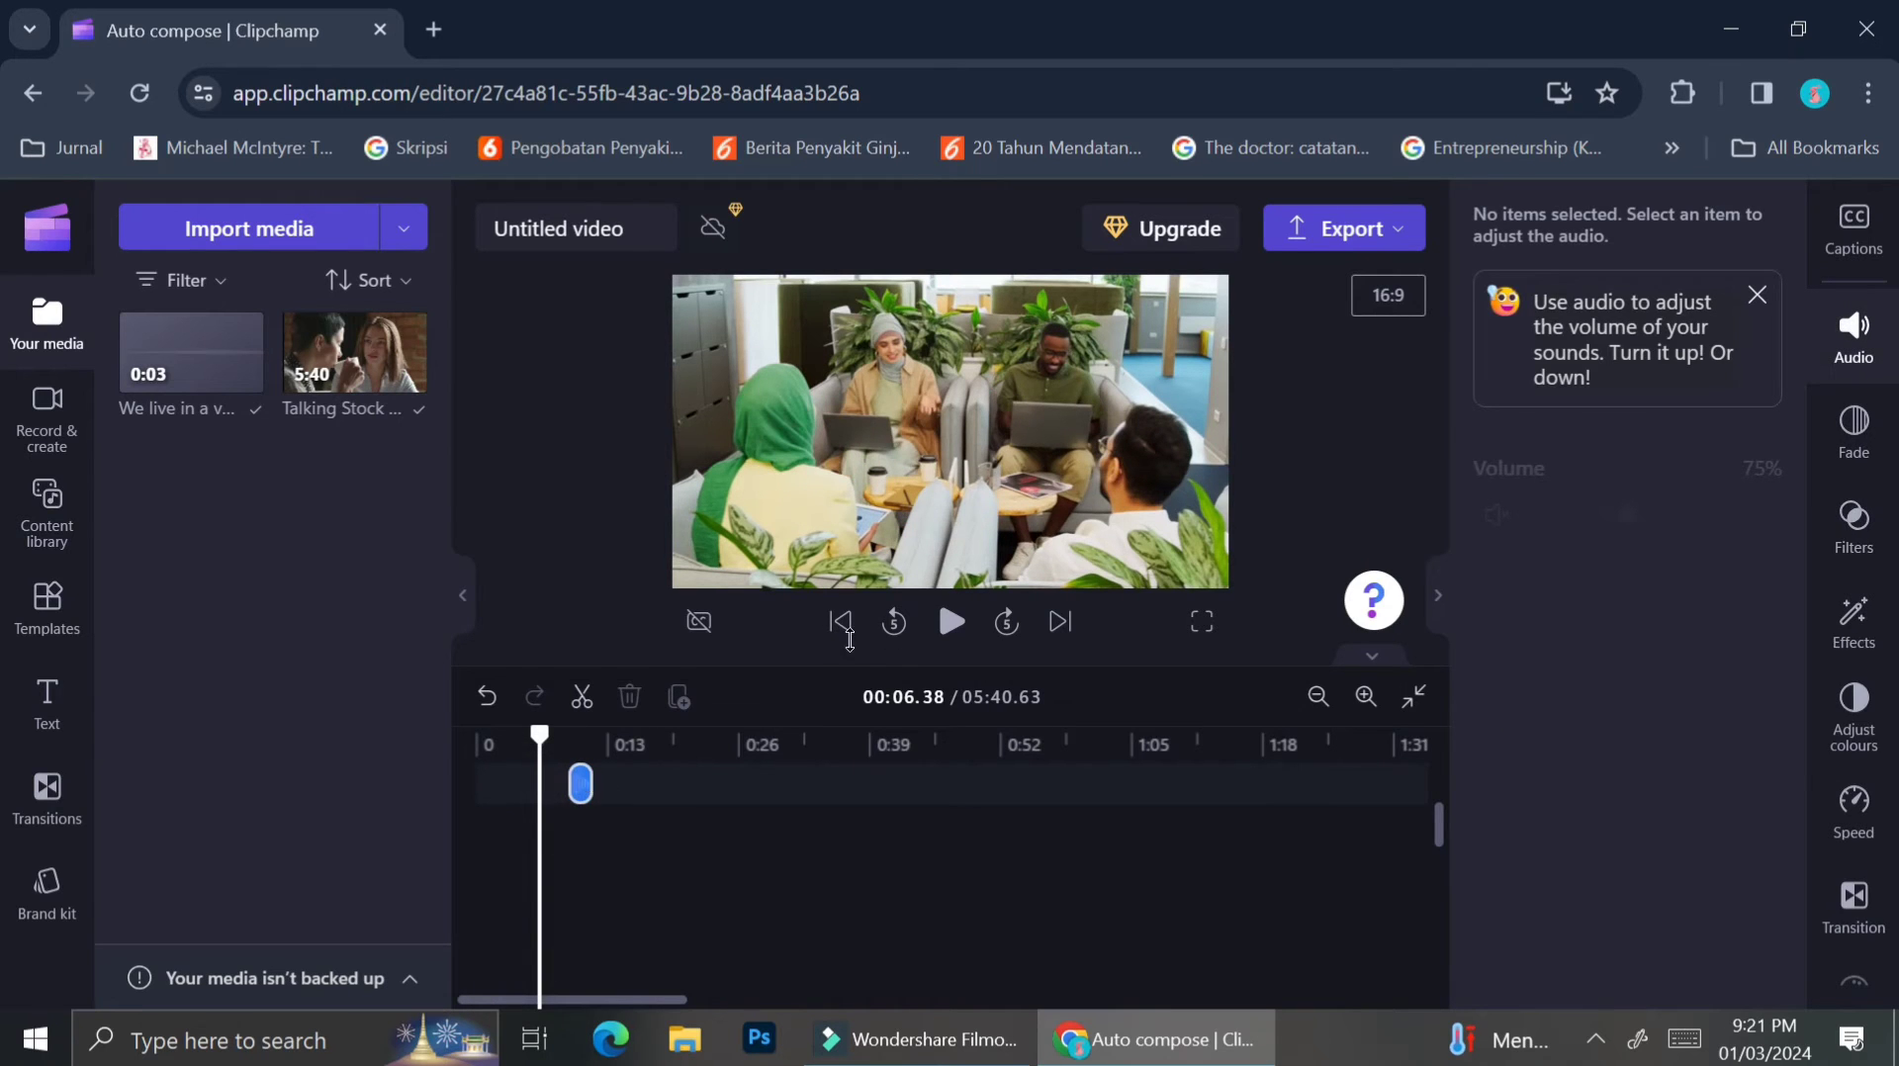
left_click(951, 625)
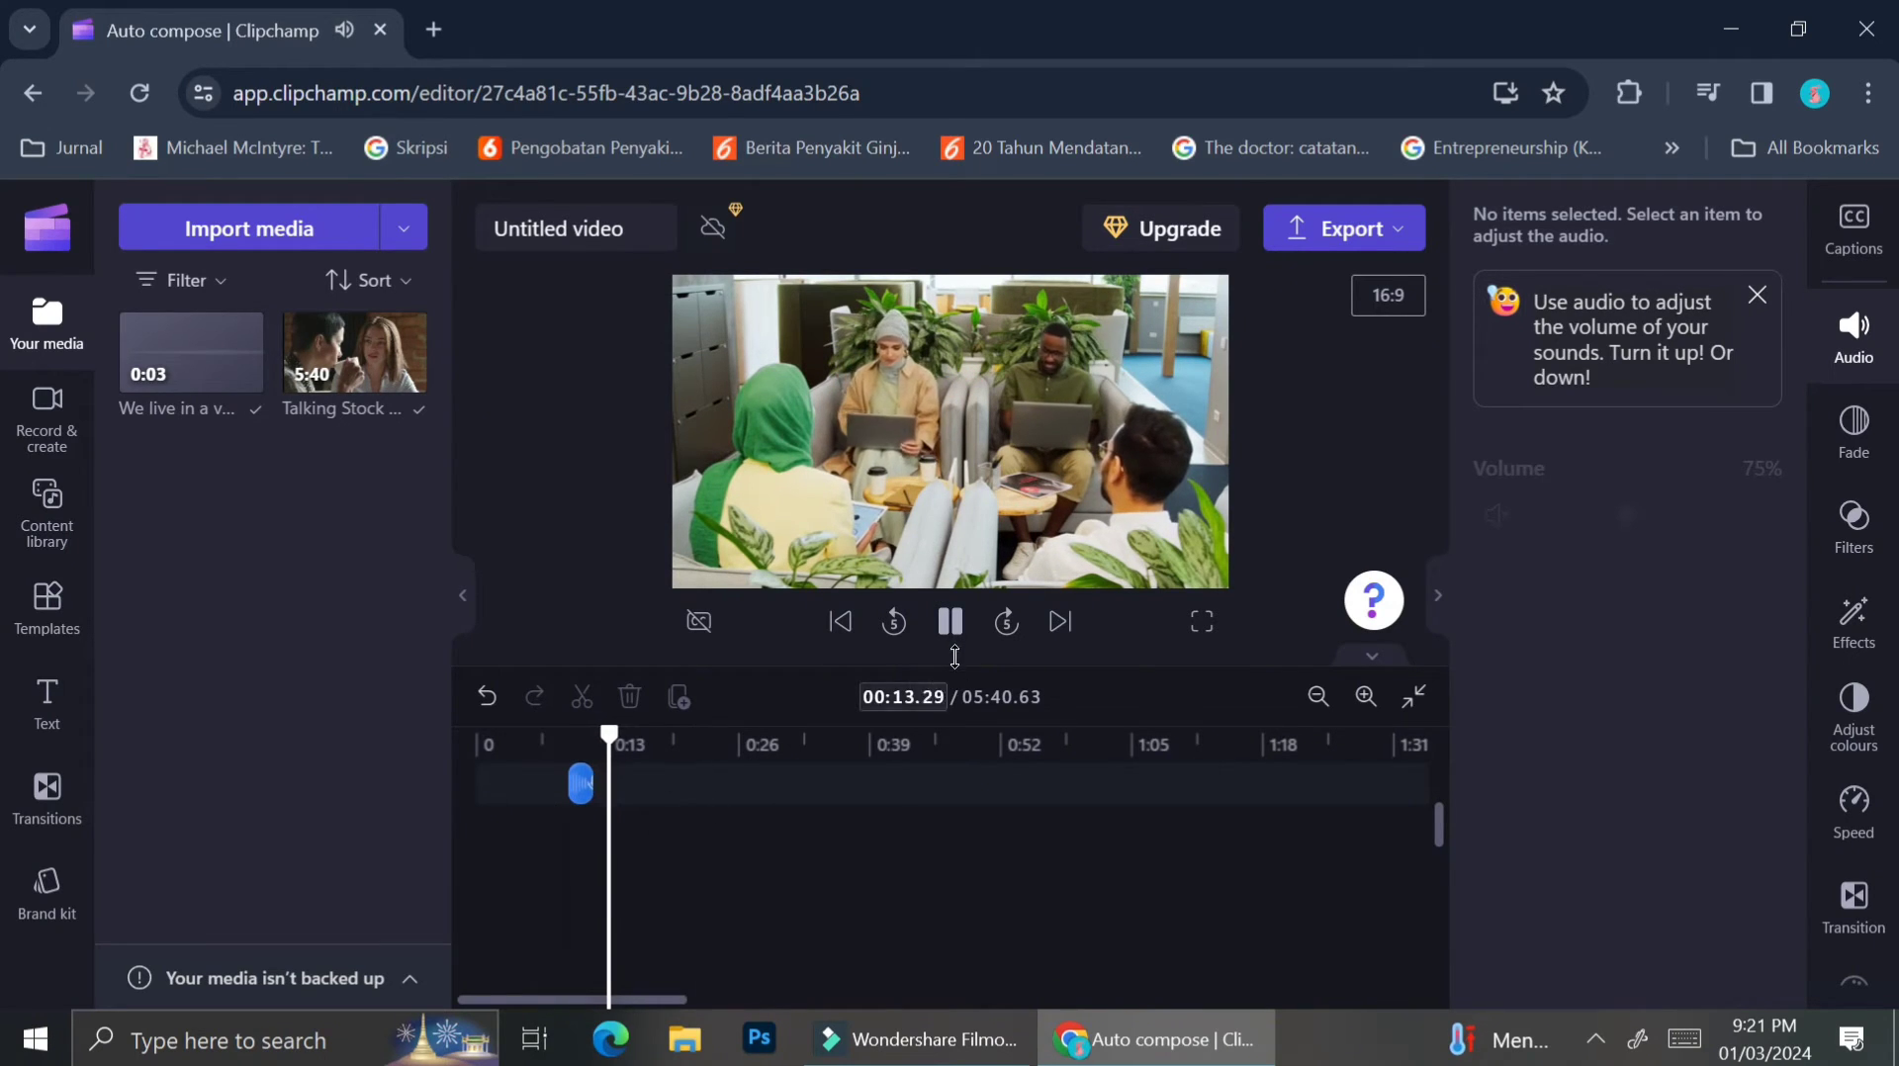
left_click(955, 625)
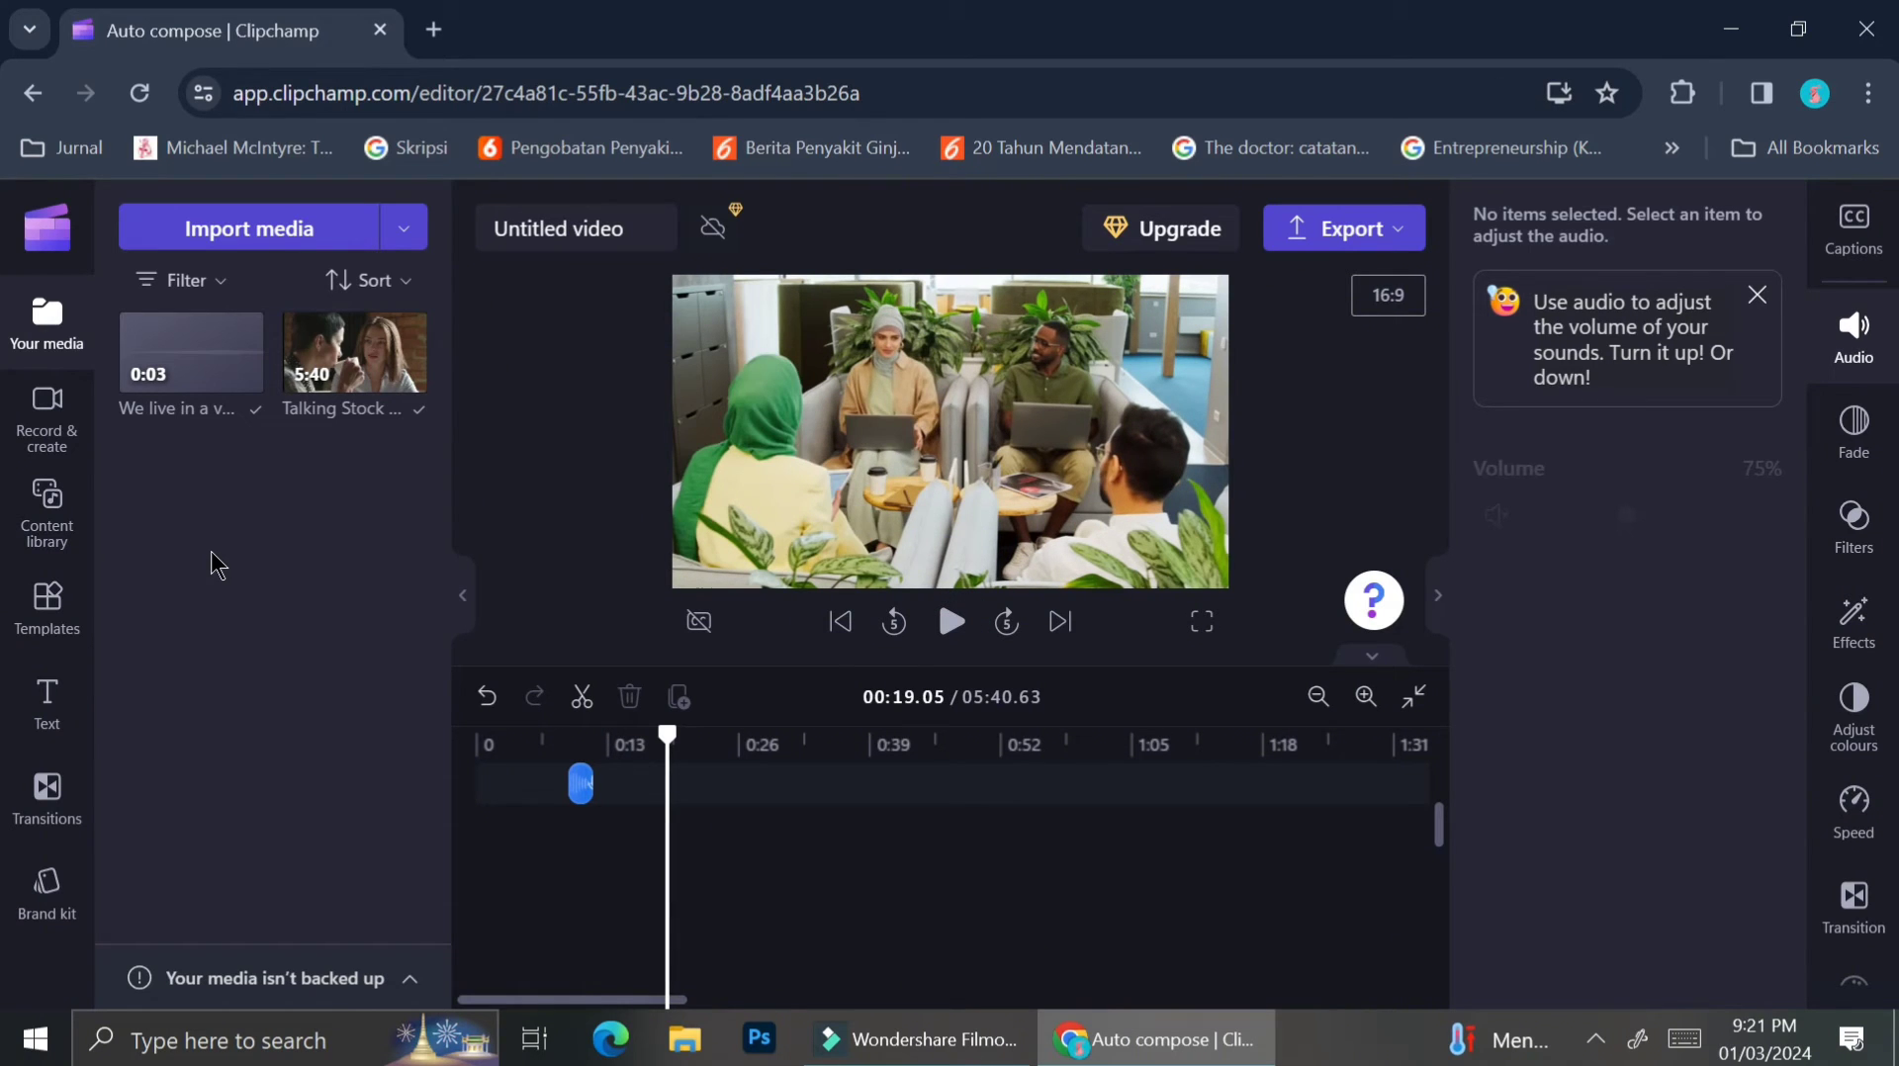
Add a second text to speech clip at about 0:19 and set its language to English (Ireland).
left_click(62, 426)
scroll(205, 722, "down", 1)
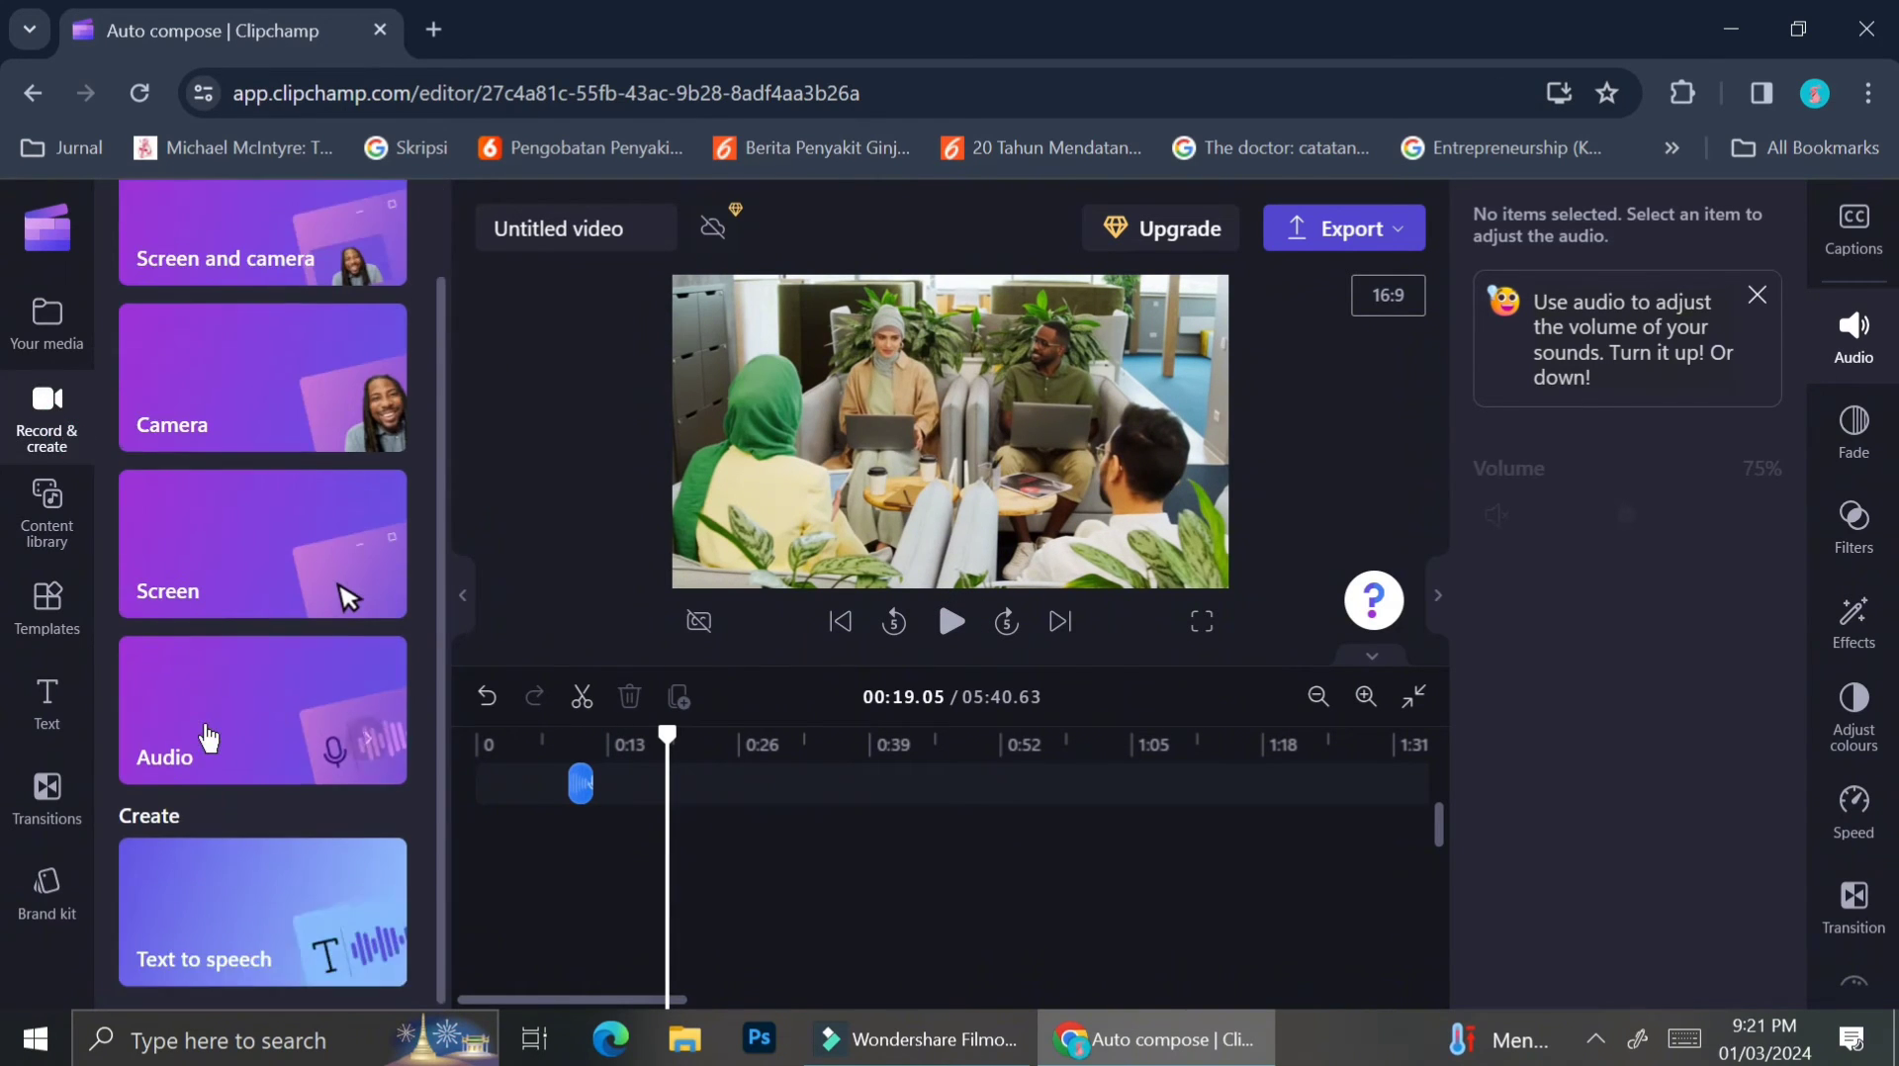
left_click(228, 946)
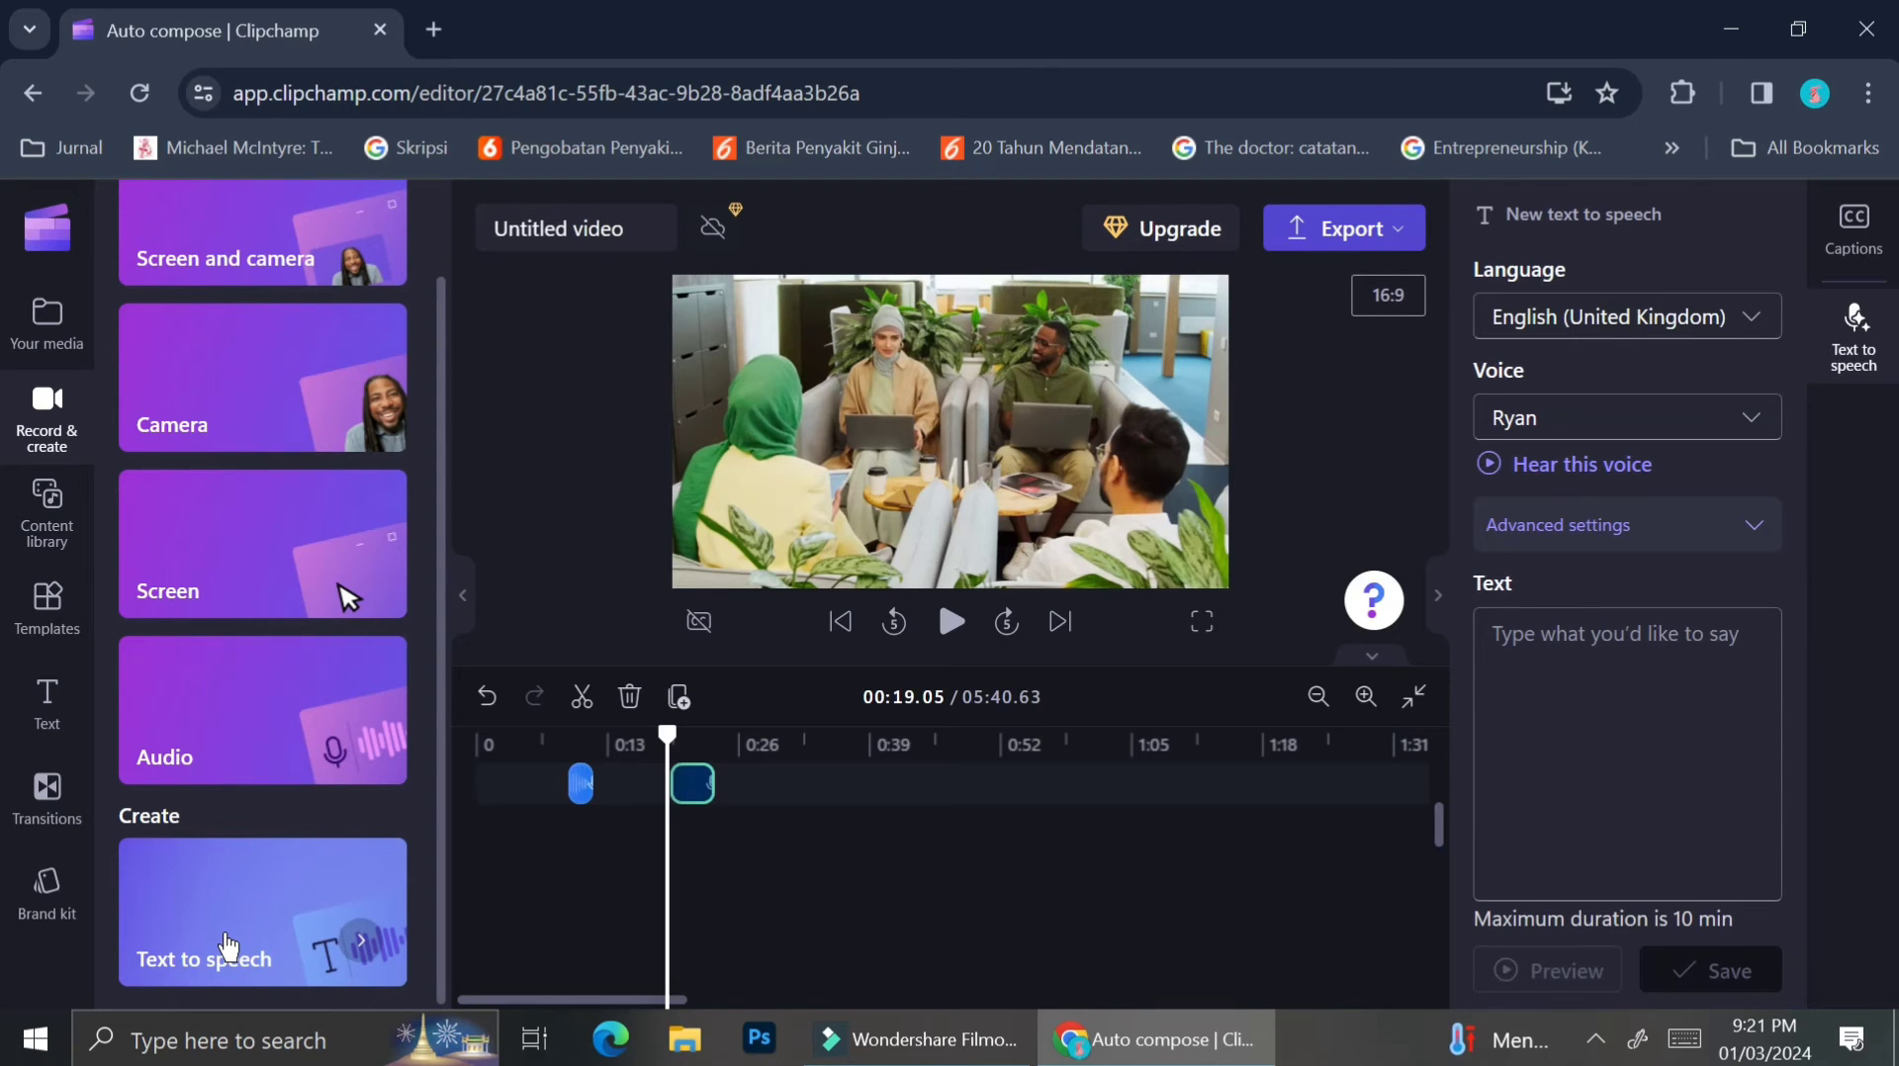
left_click(1696, 326)
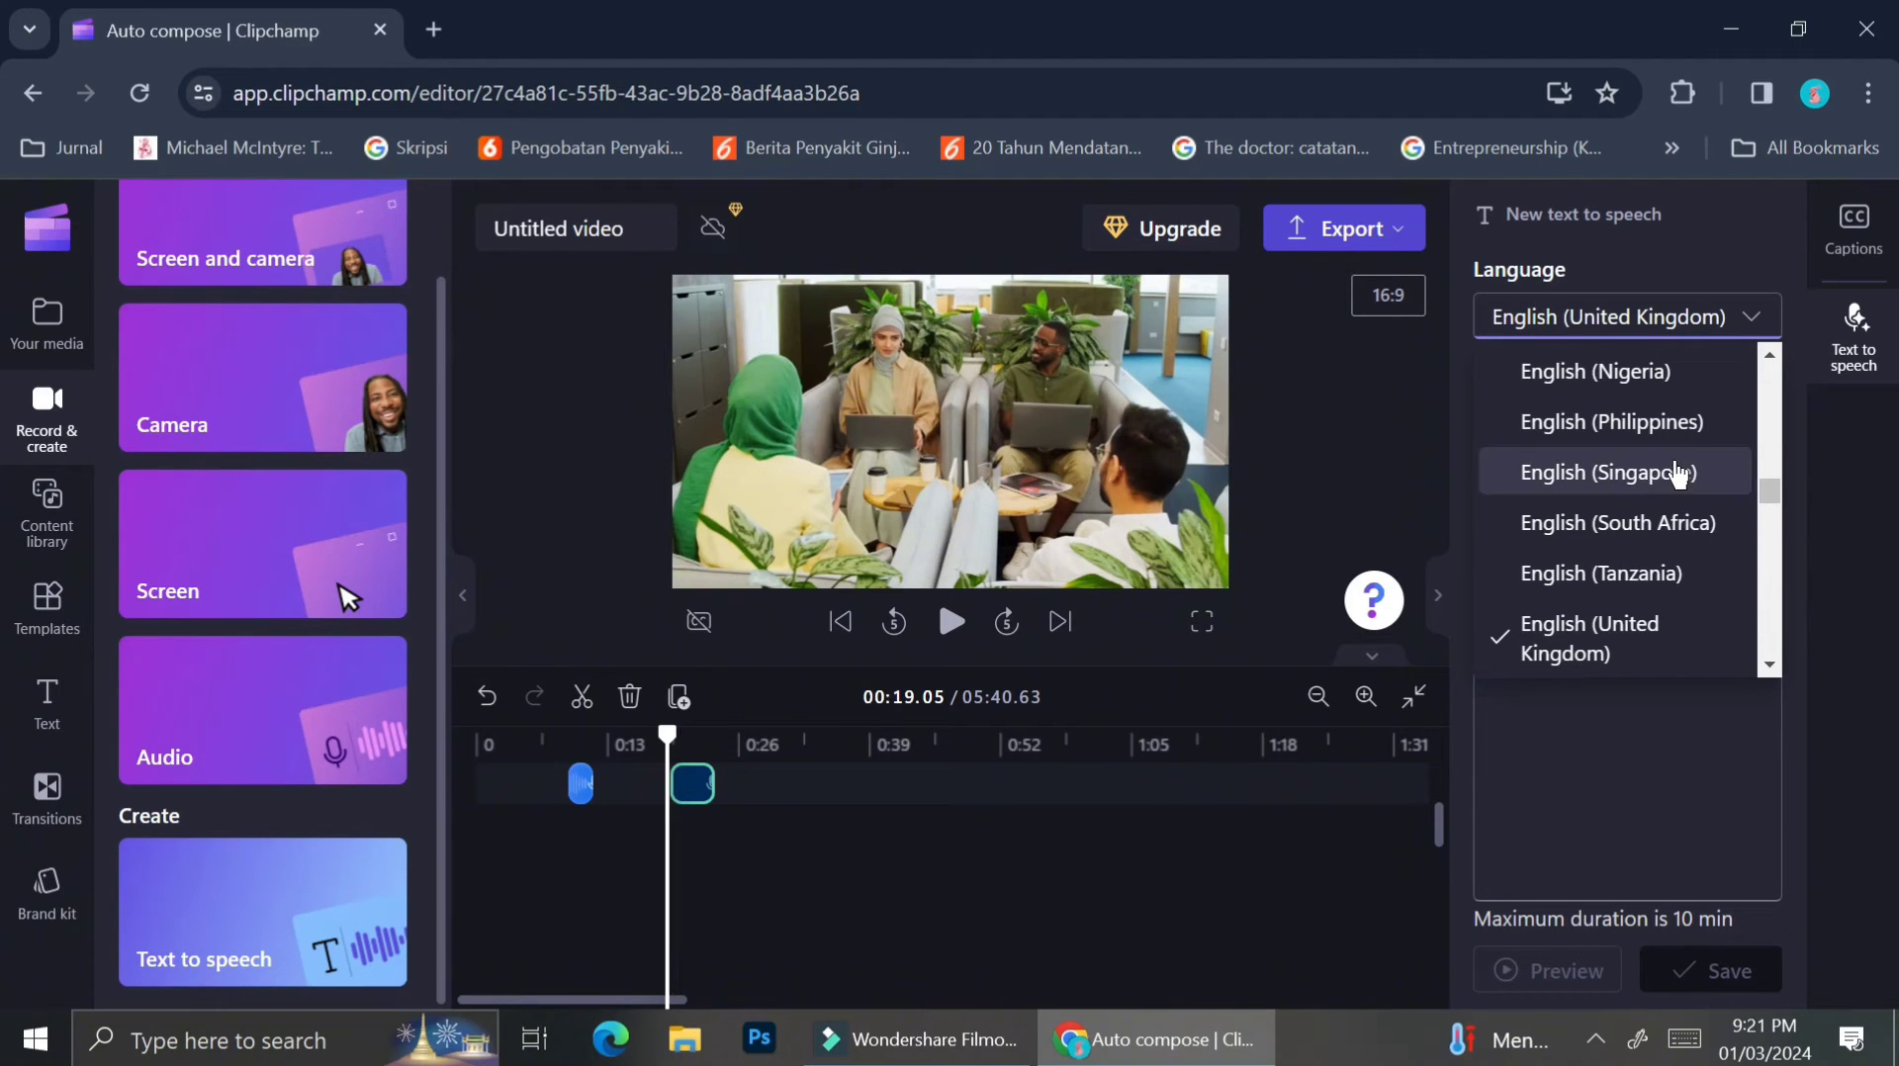
scroll(1679, 475, "up", 1)
scroll(1678, 475, "up", 3)
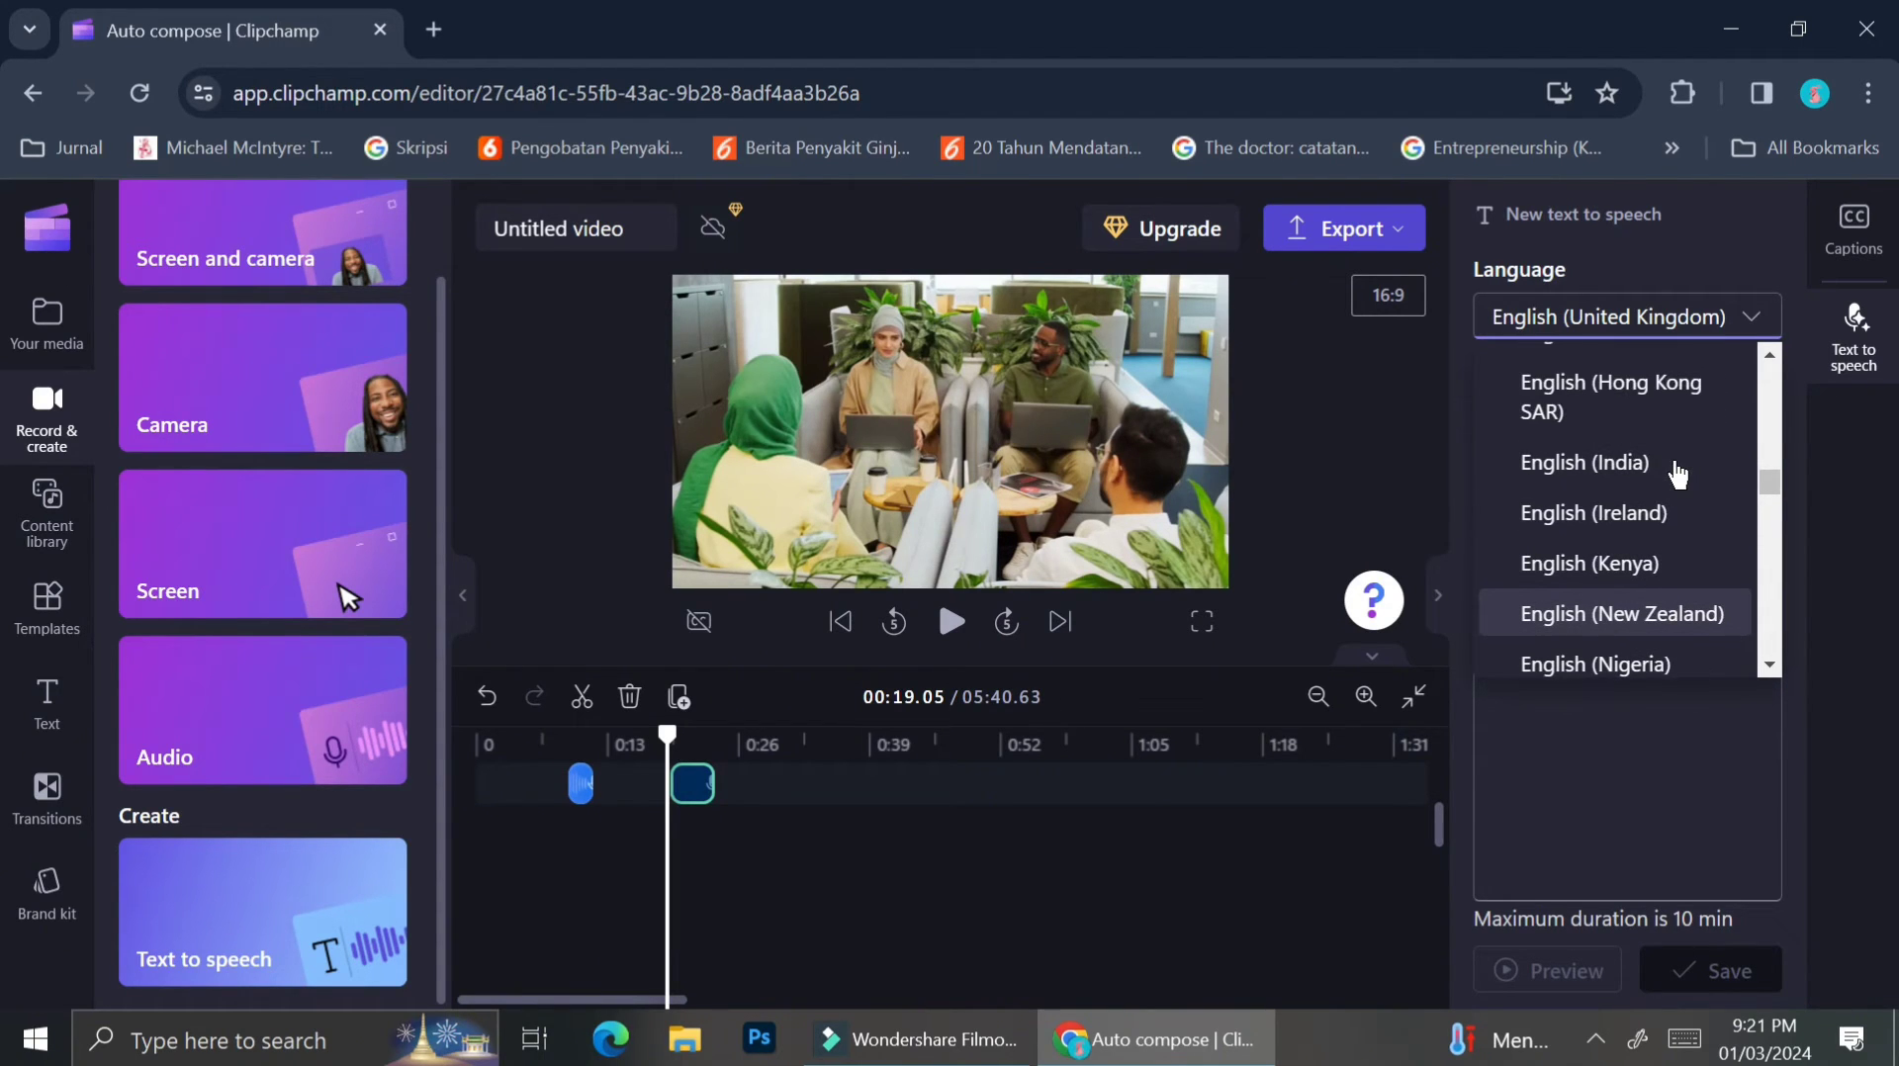
left_click(1645, 512)
Enter the new voiceover text "In order to follow the changes, we need to constantly upgrade ourdelves".
left_click(1593, 648)
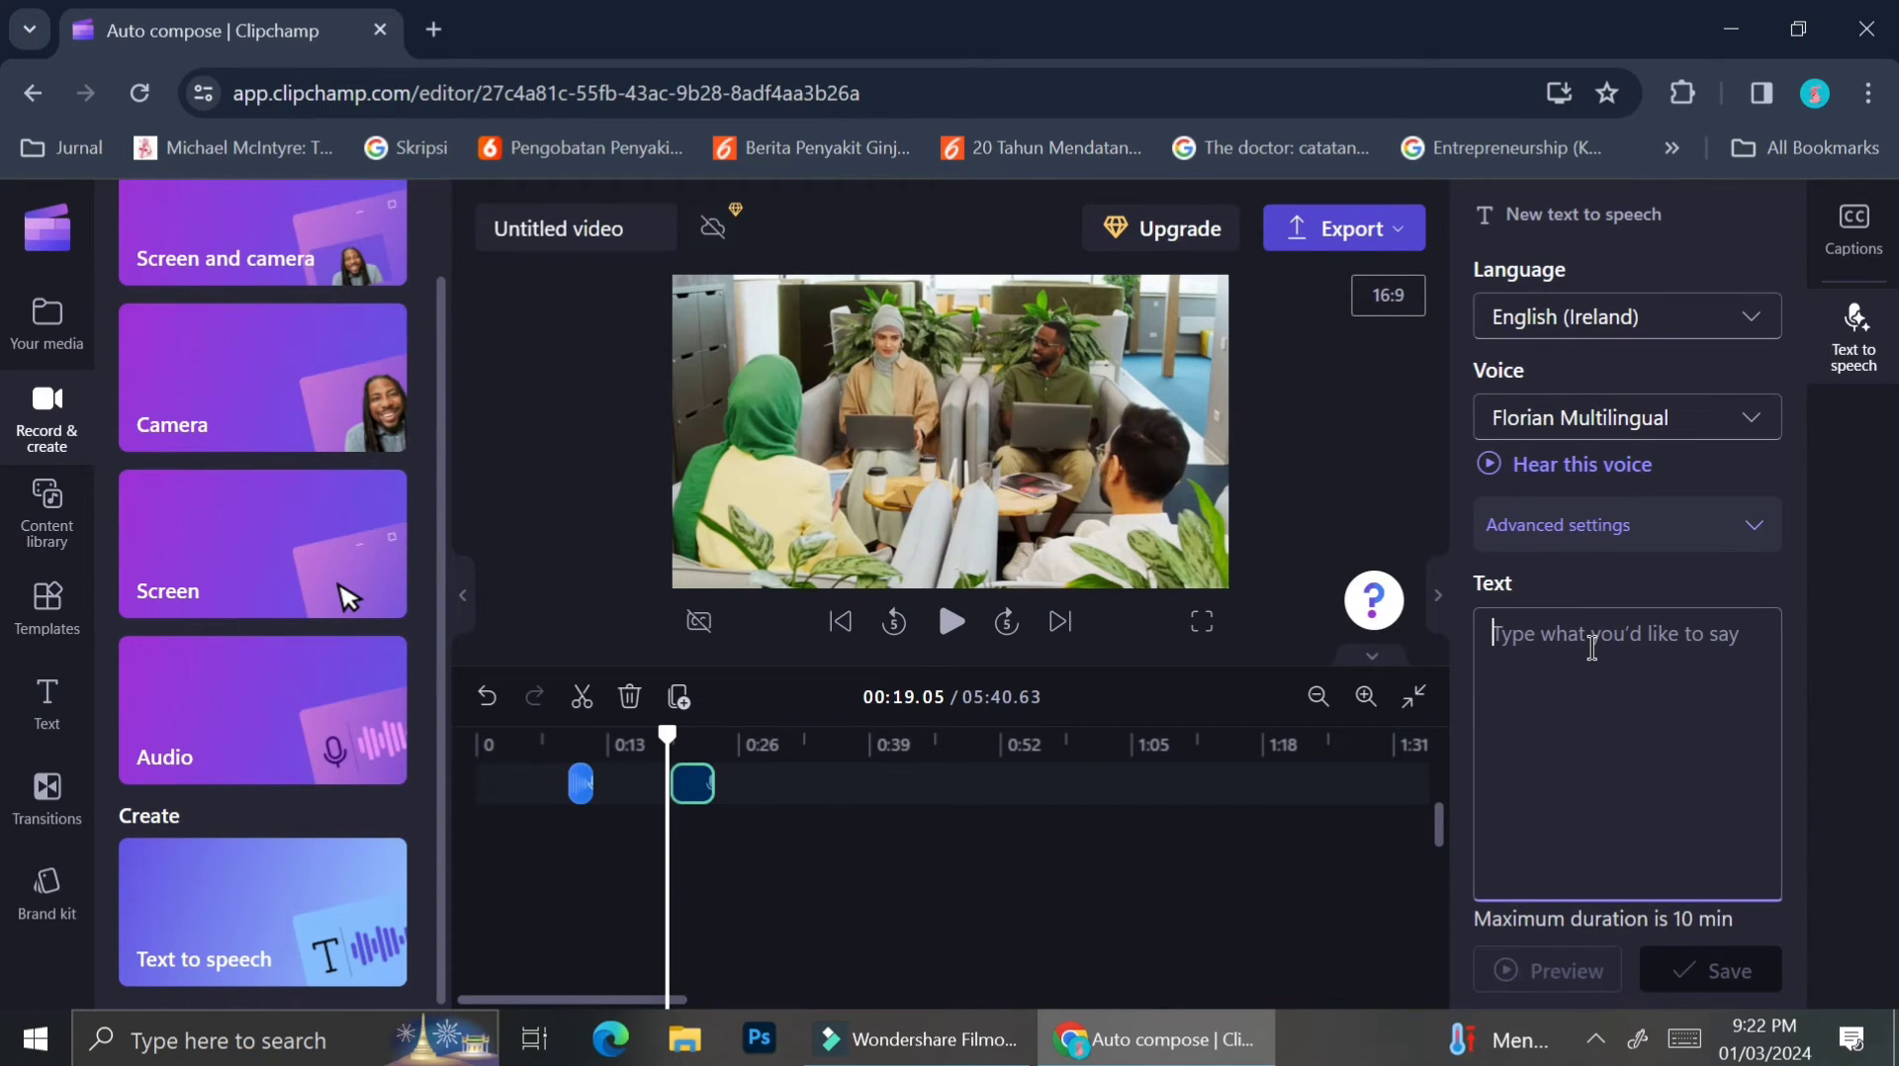
type("In")
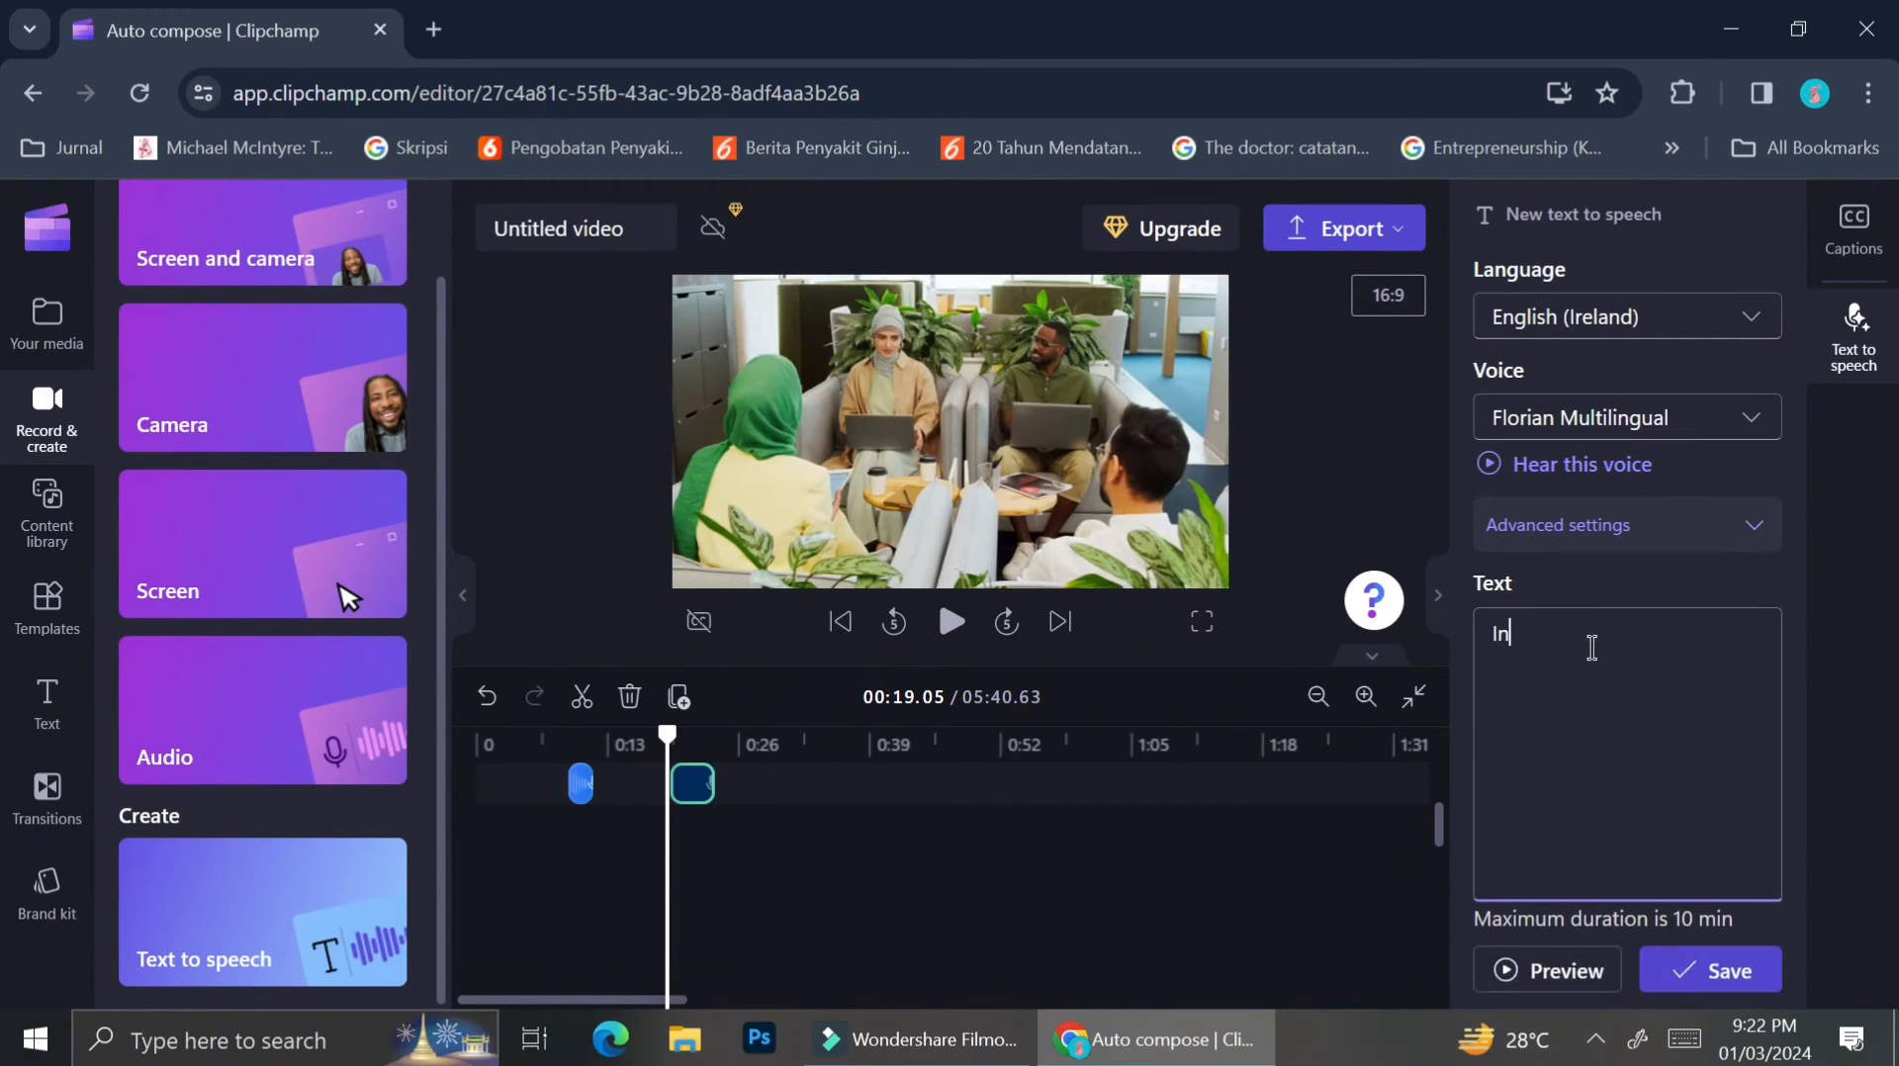
type(" order to follow the changes, we need to ")
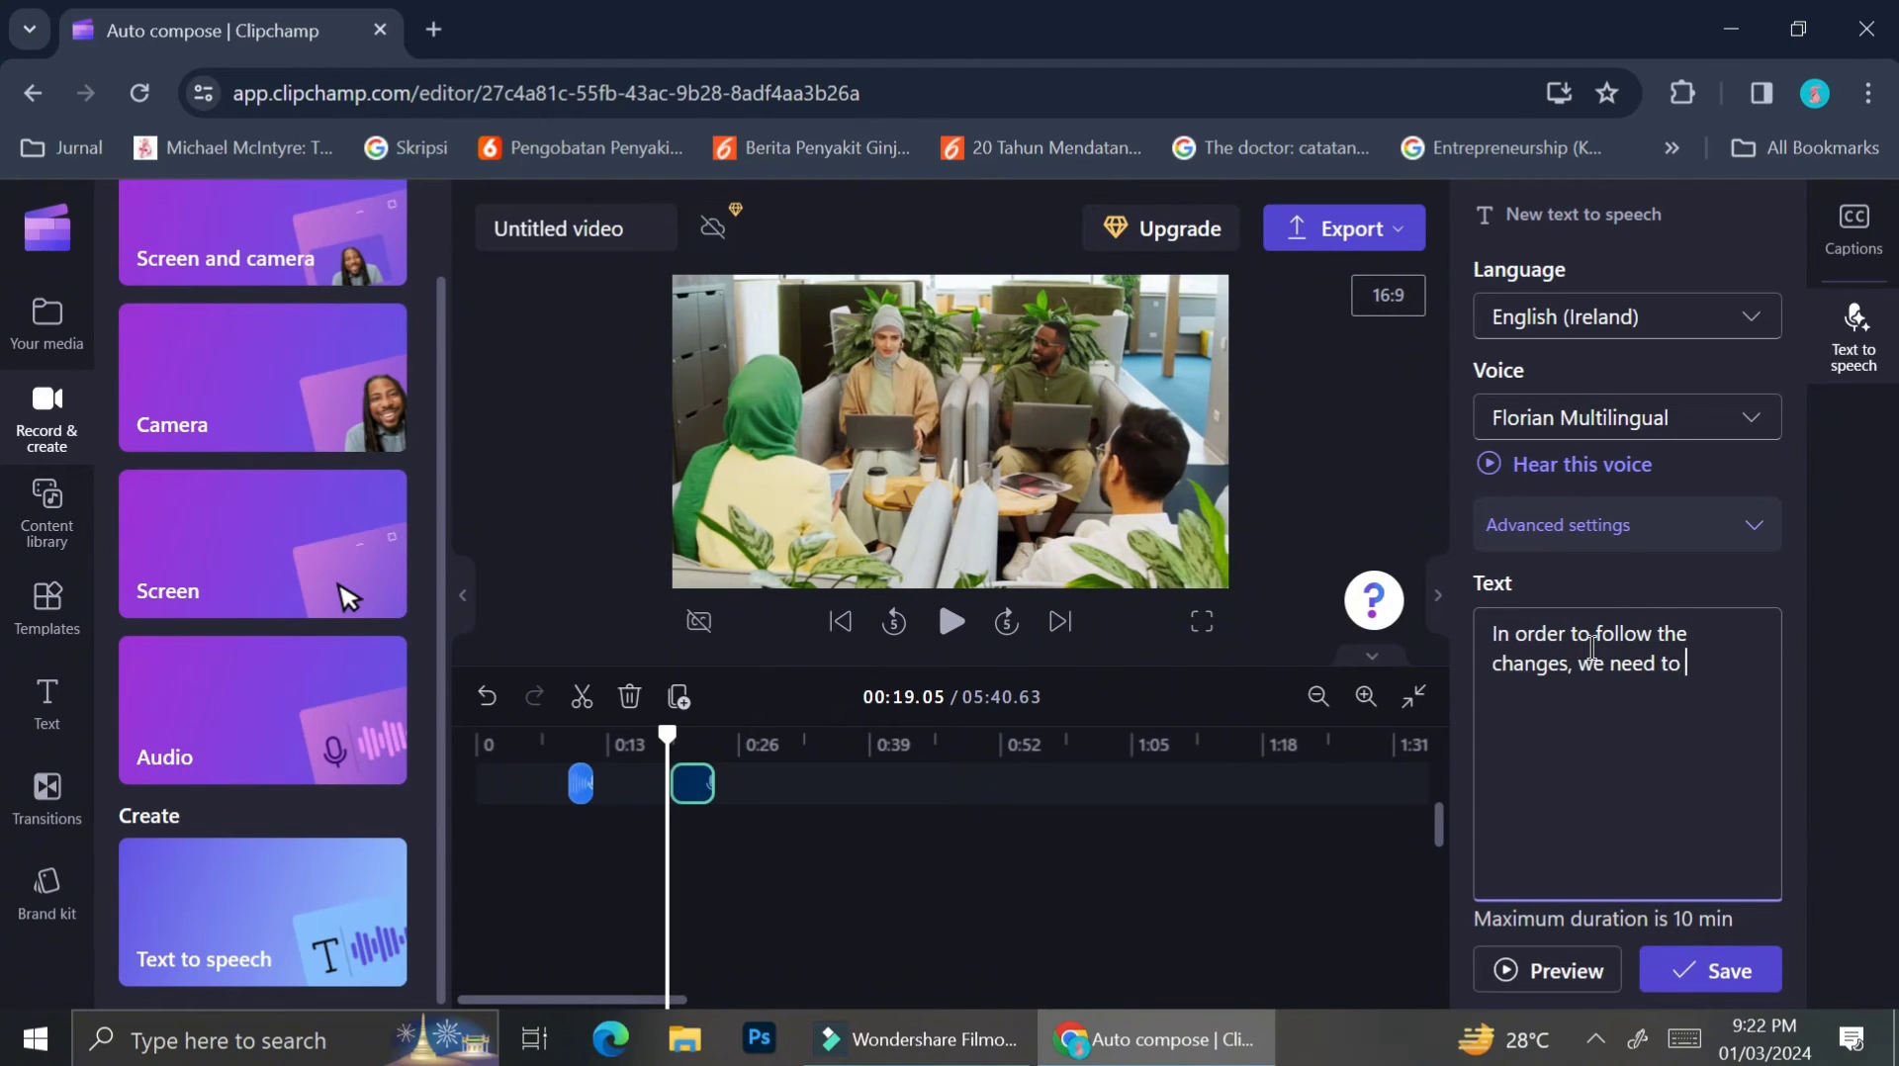
type("constantly up")
type("grade ourdelves")
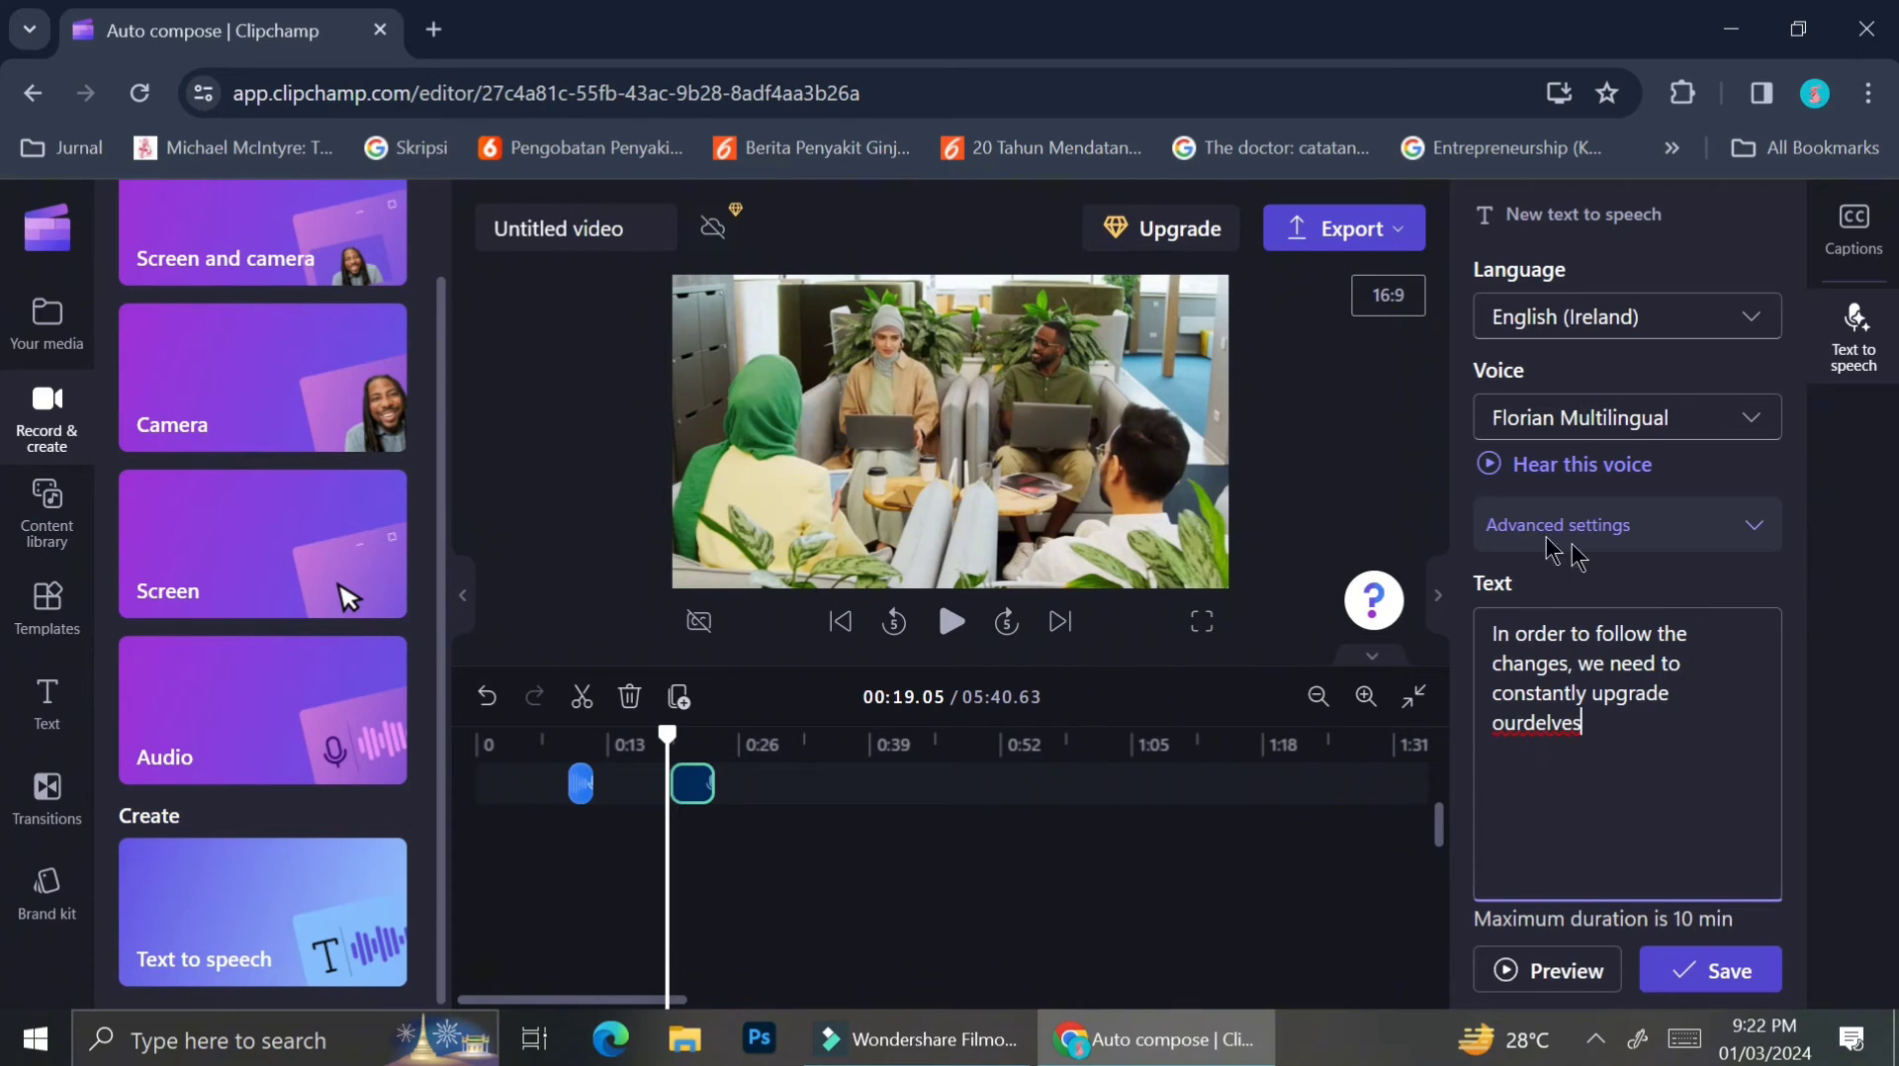
Listen to the Florian Multilingual voice, then try AndrewMultilingualNeural and preview the voiceover with it.
left_click(1497, 457)
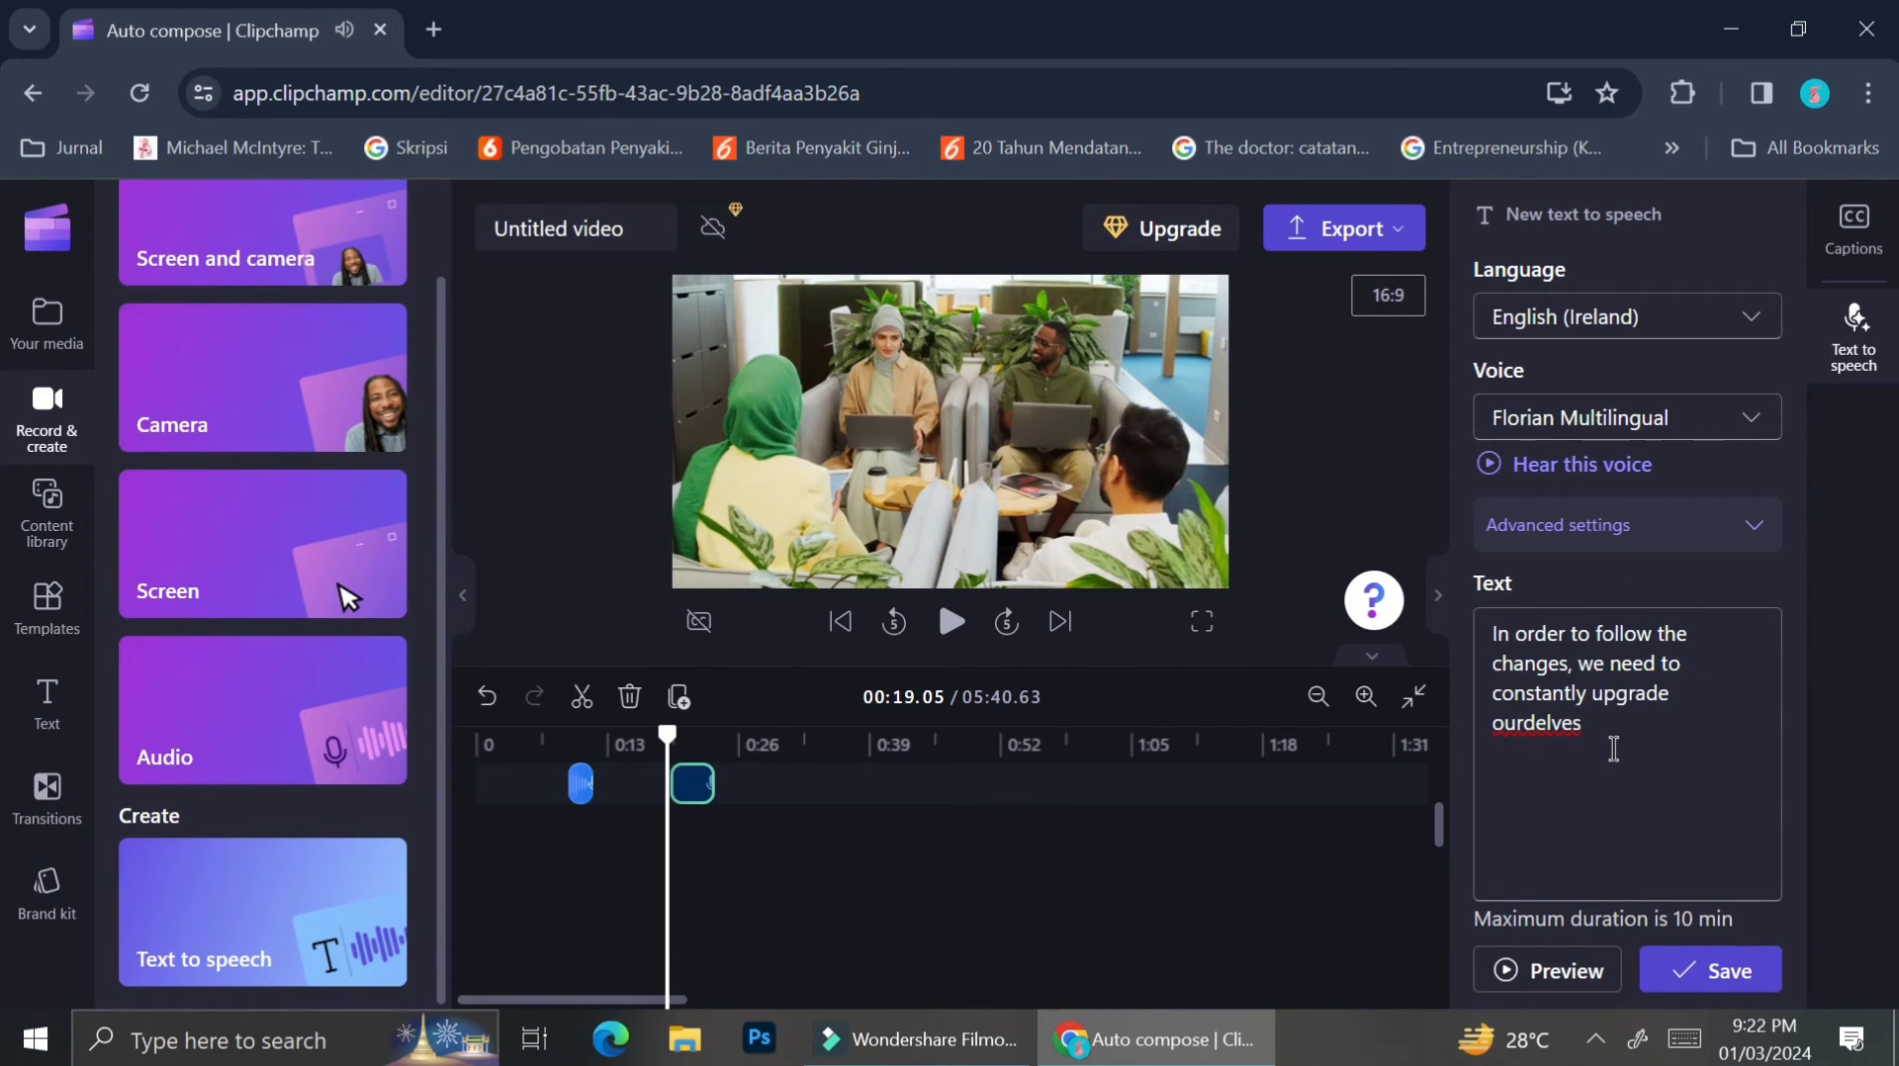
left_click(1642, 440)
scroll(1629, 644, "down", 5)
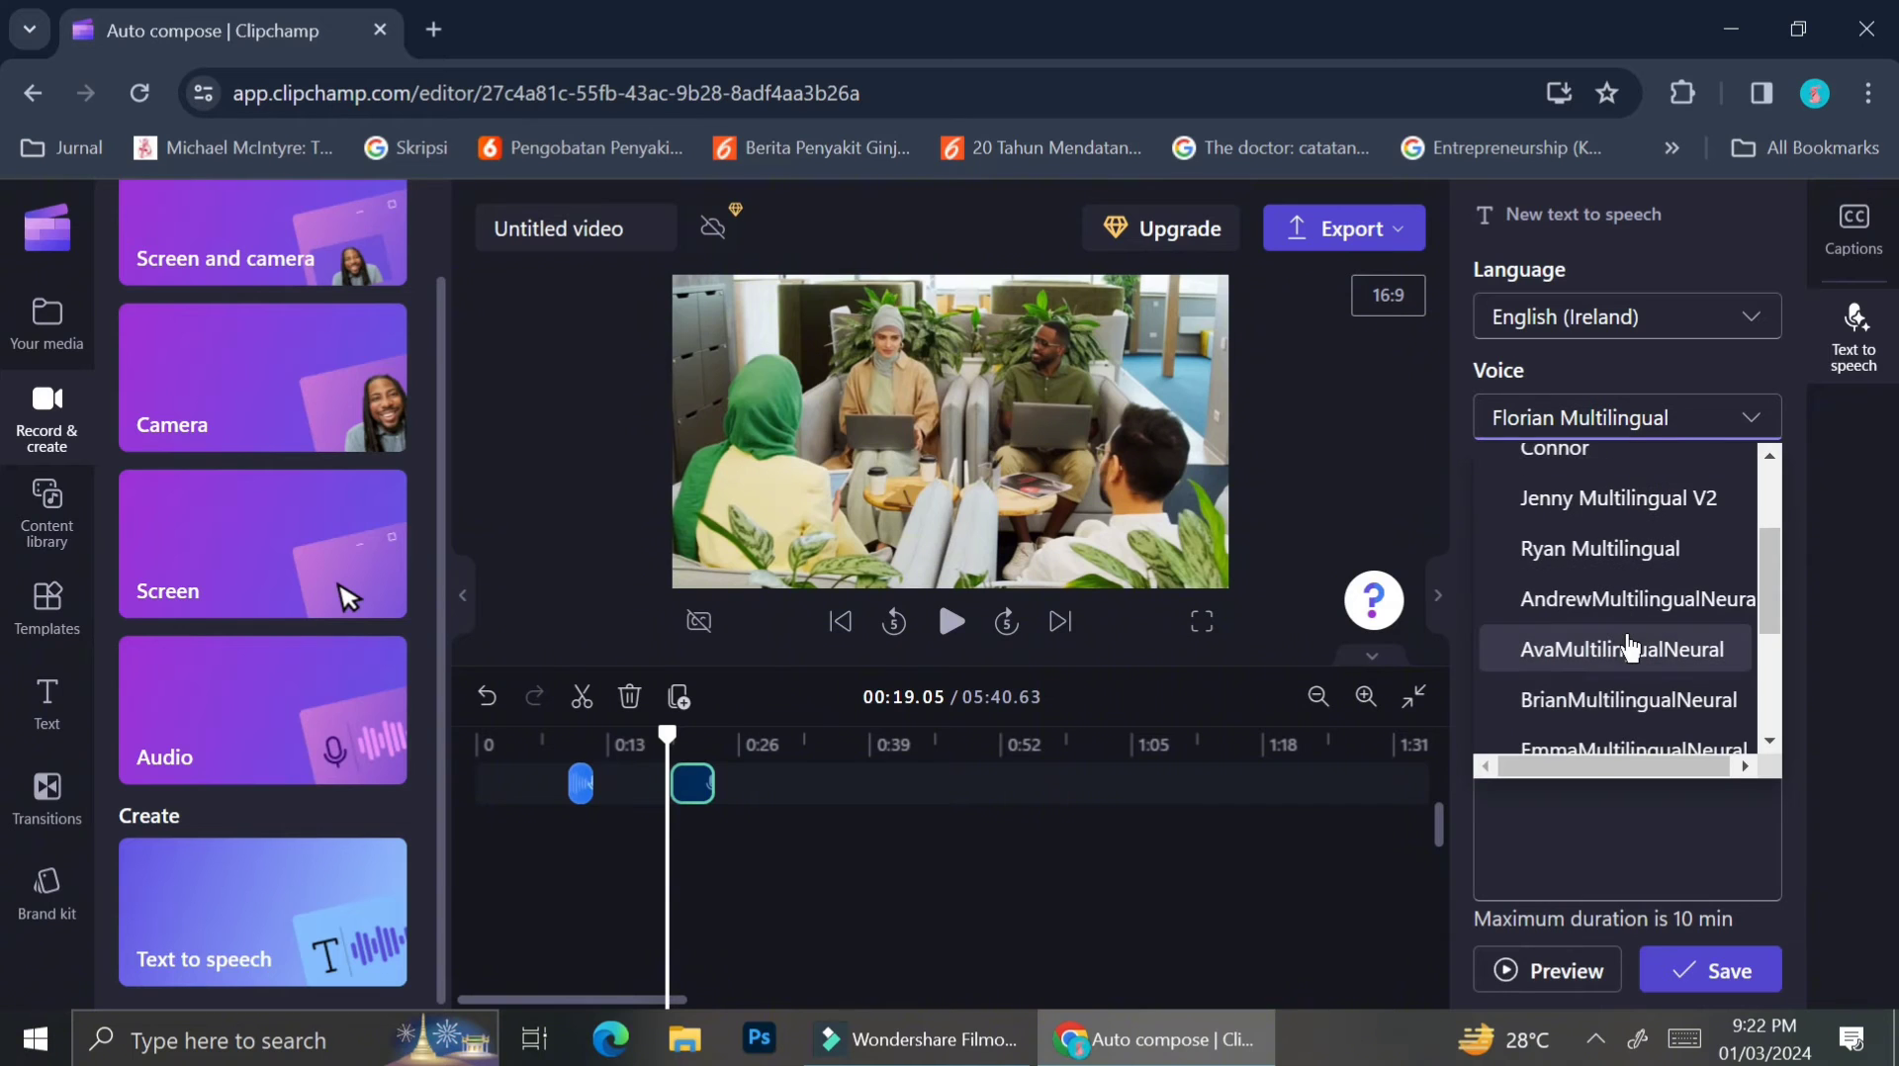
scroll(1630, 643, "up", 3)
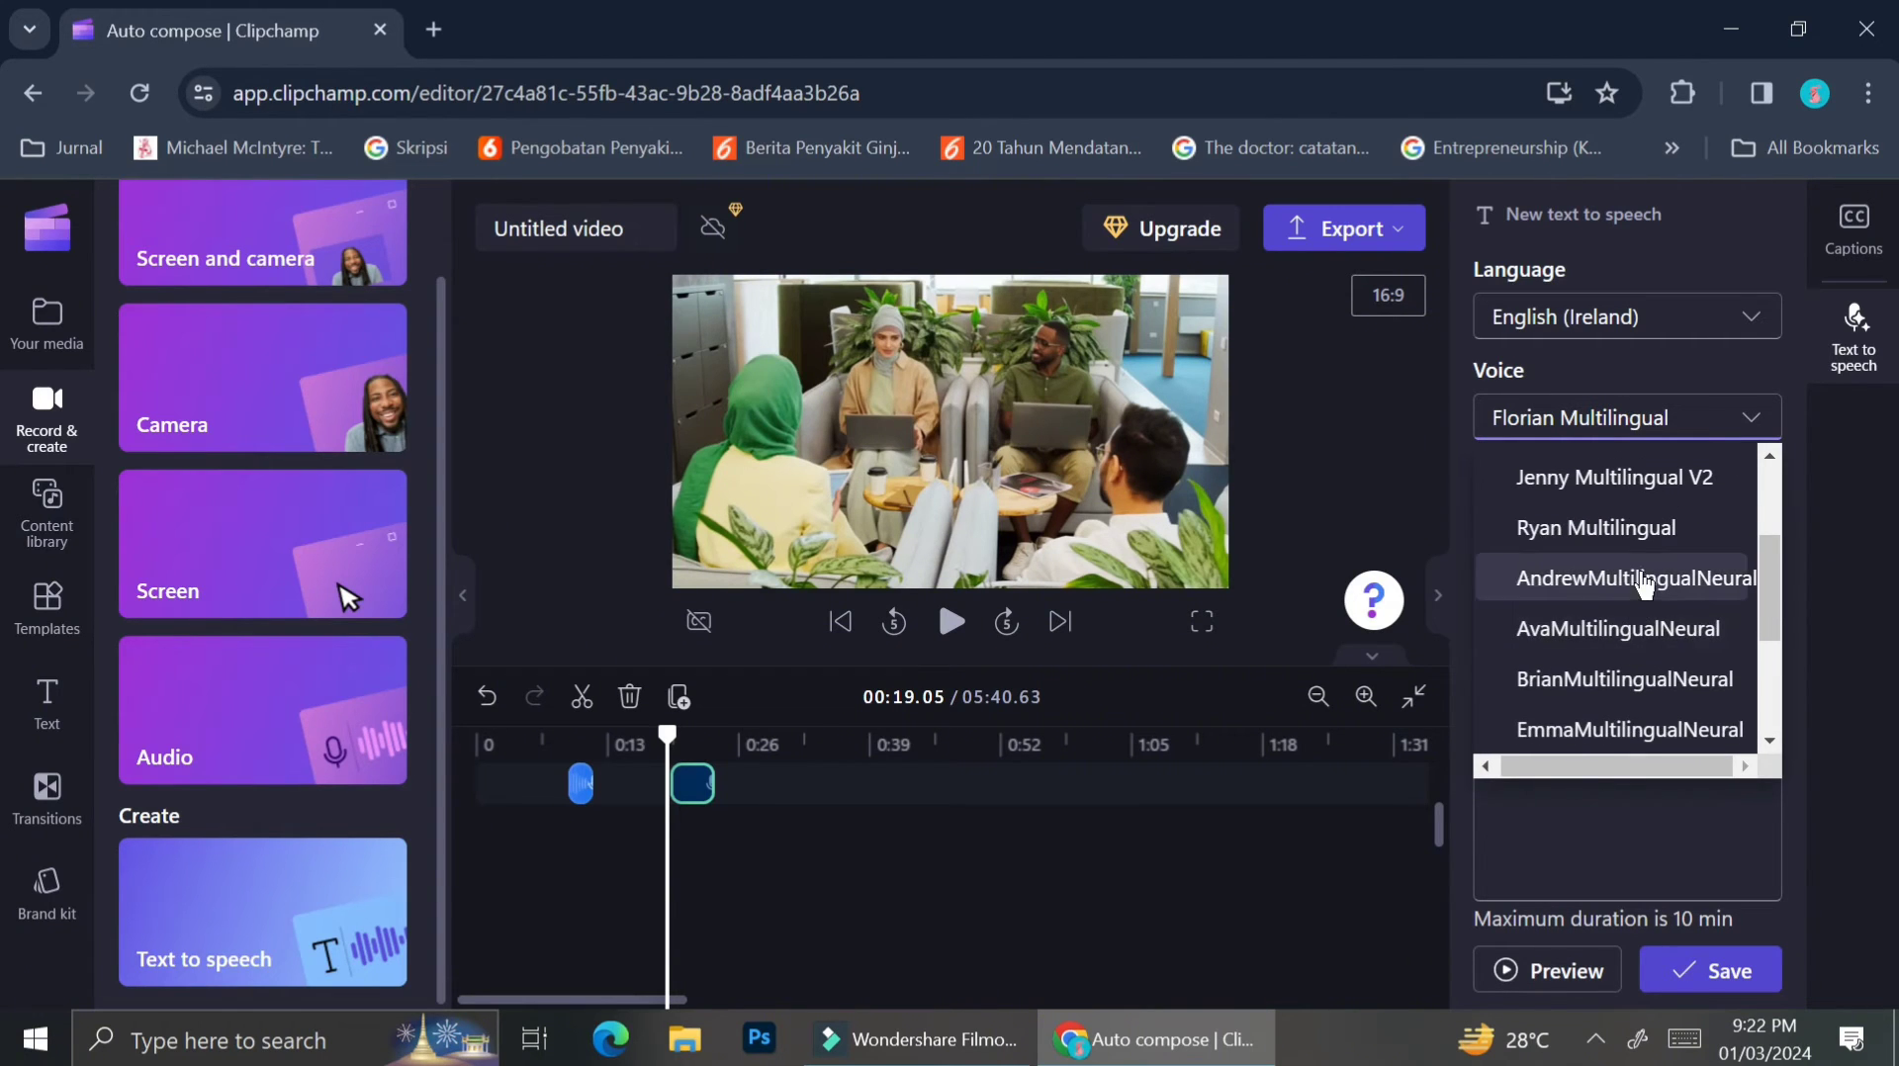
left_click(1632, 581)
left_click(1541, 524)
scroll(1618, 719, "down", 2)
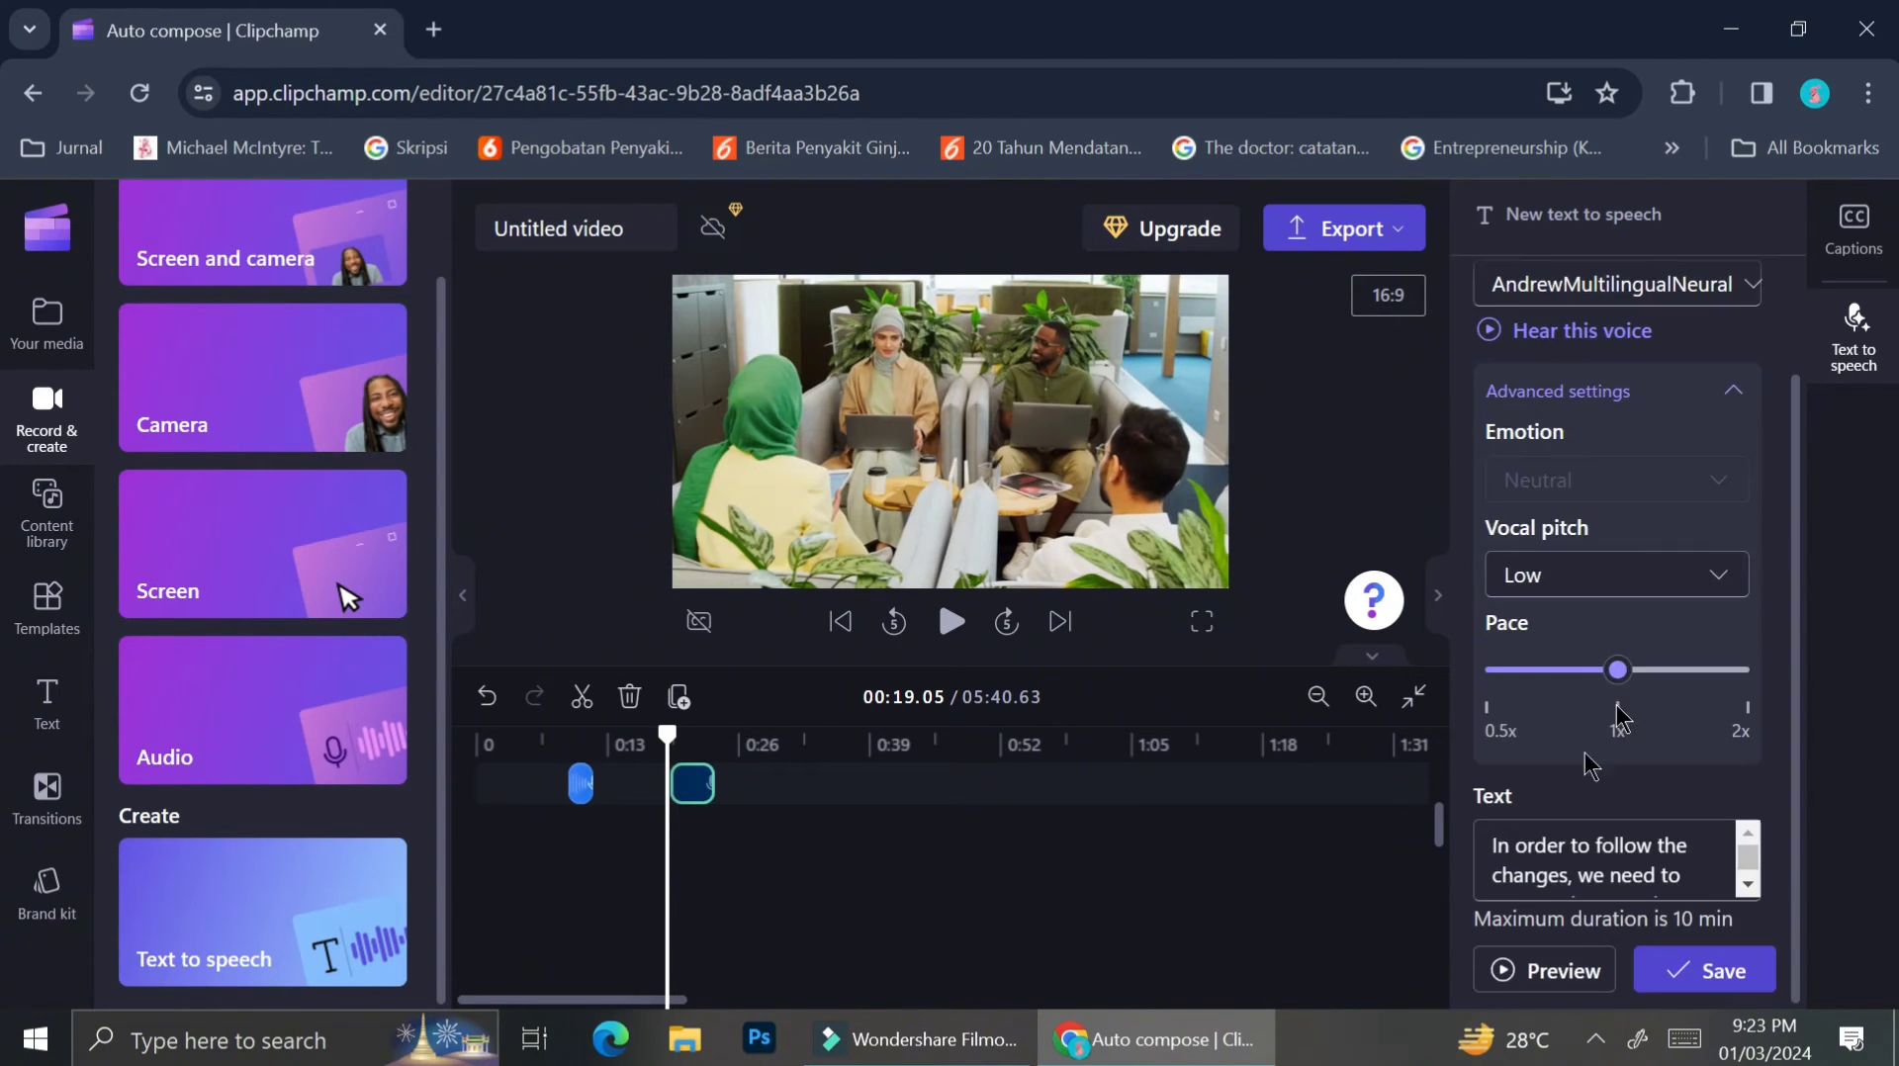
left_click(1535, 967)
scroll(1619, 550, "up", 2)
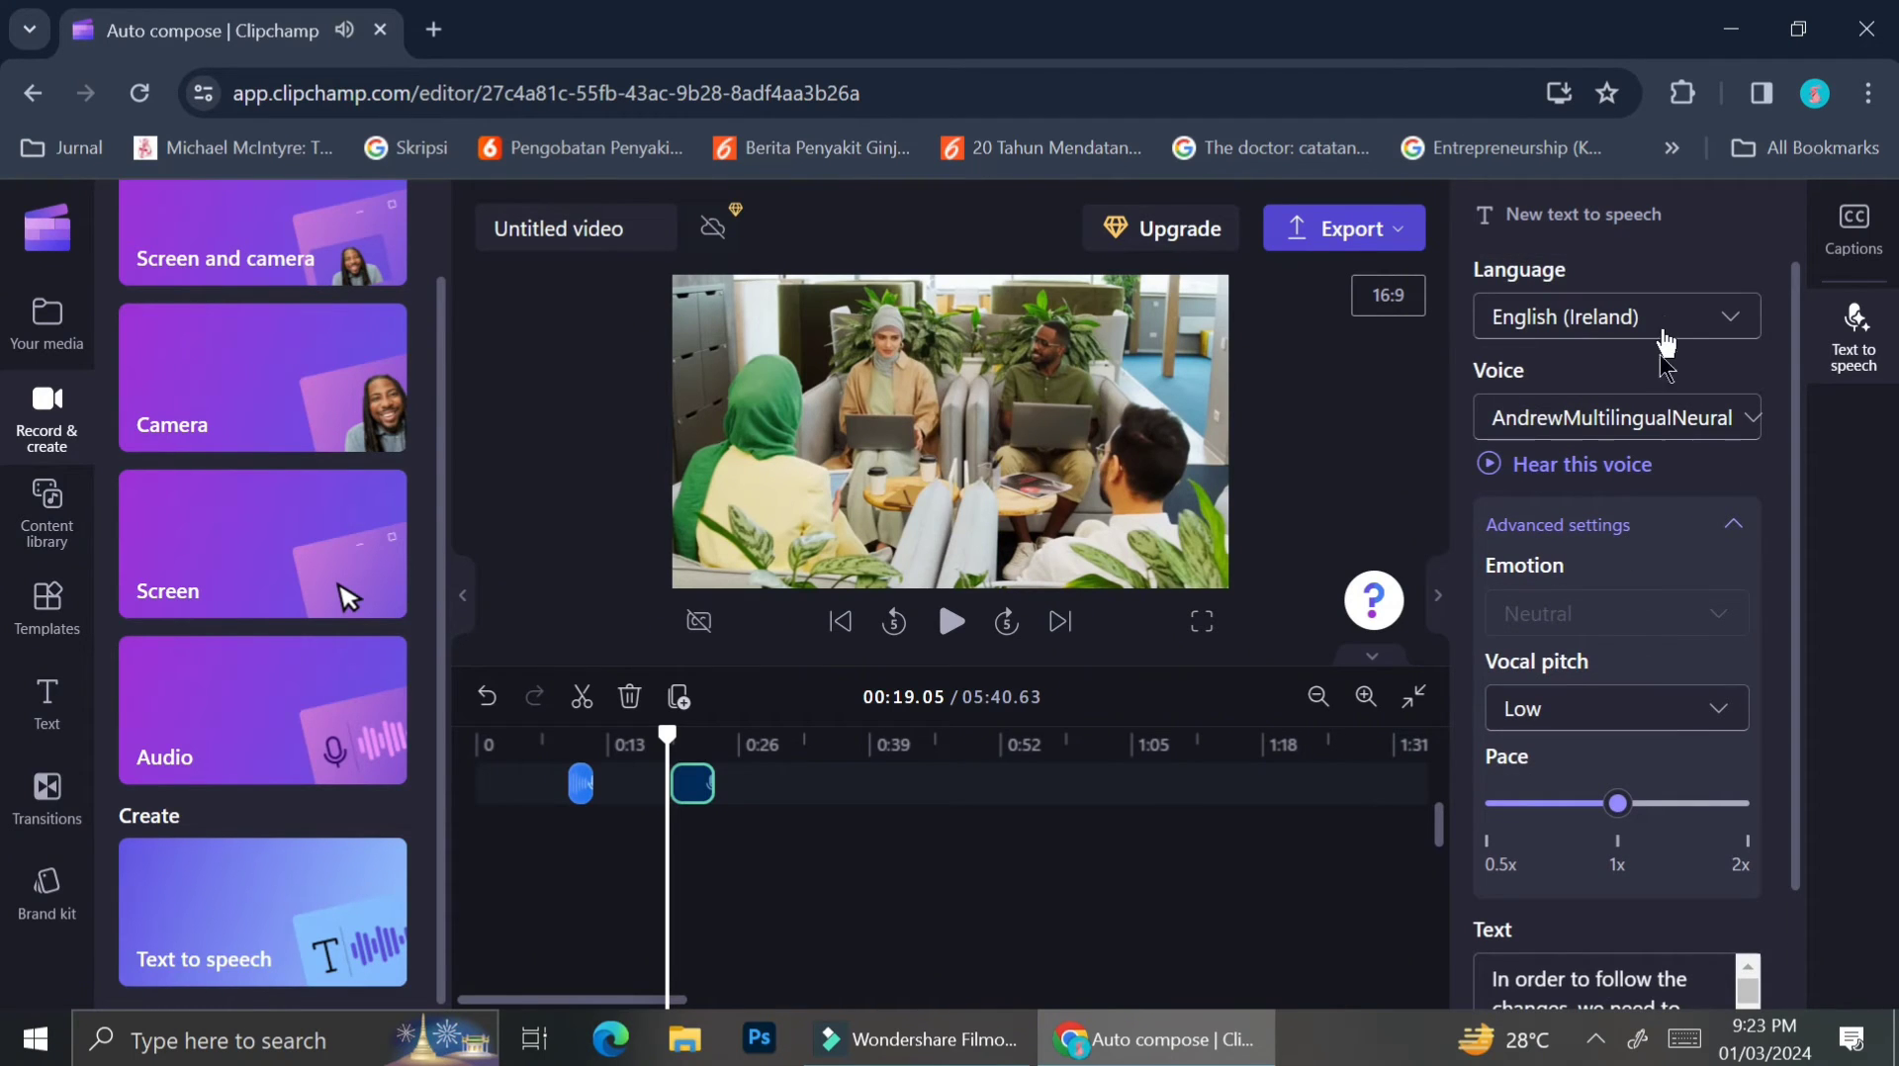
Set the voice to Xiaochen Multilingual and preview the voiceover.
left_click(1653, 413)
scroll(1625, 616, "down", 3)
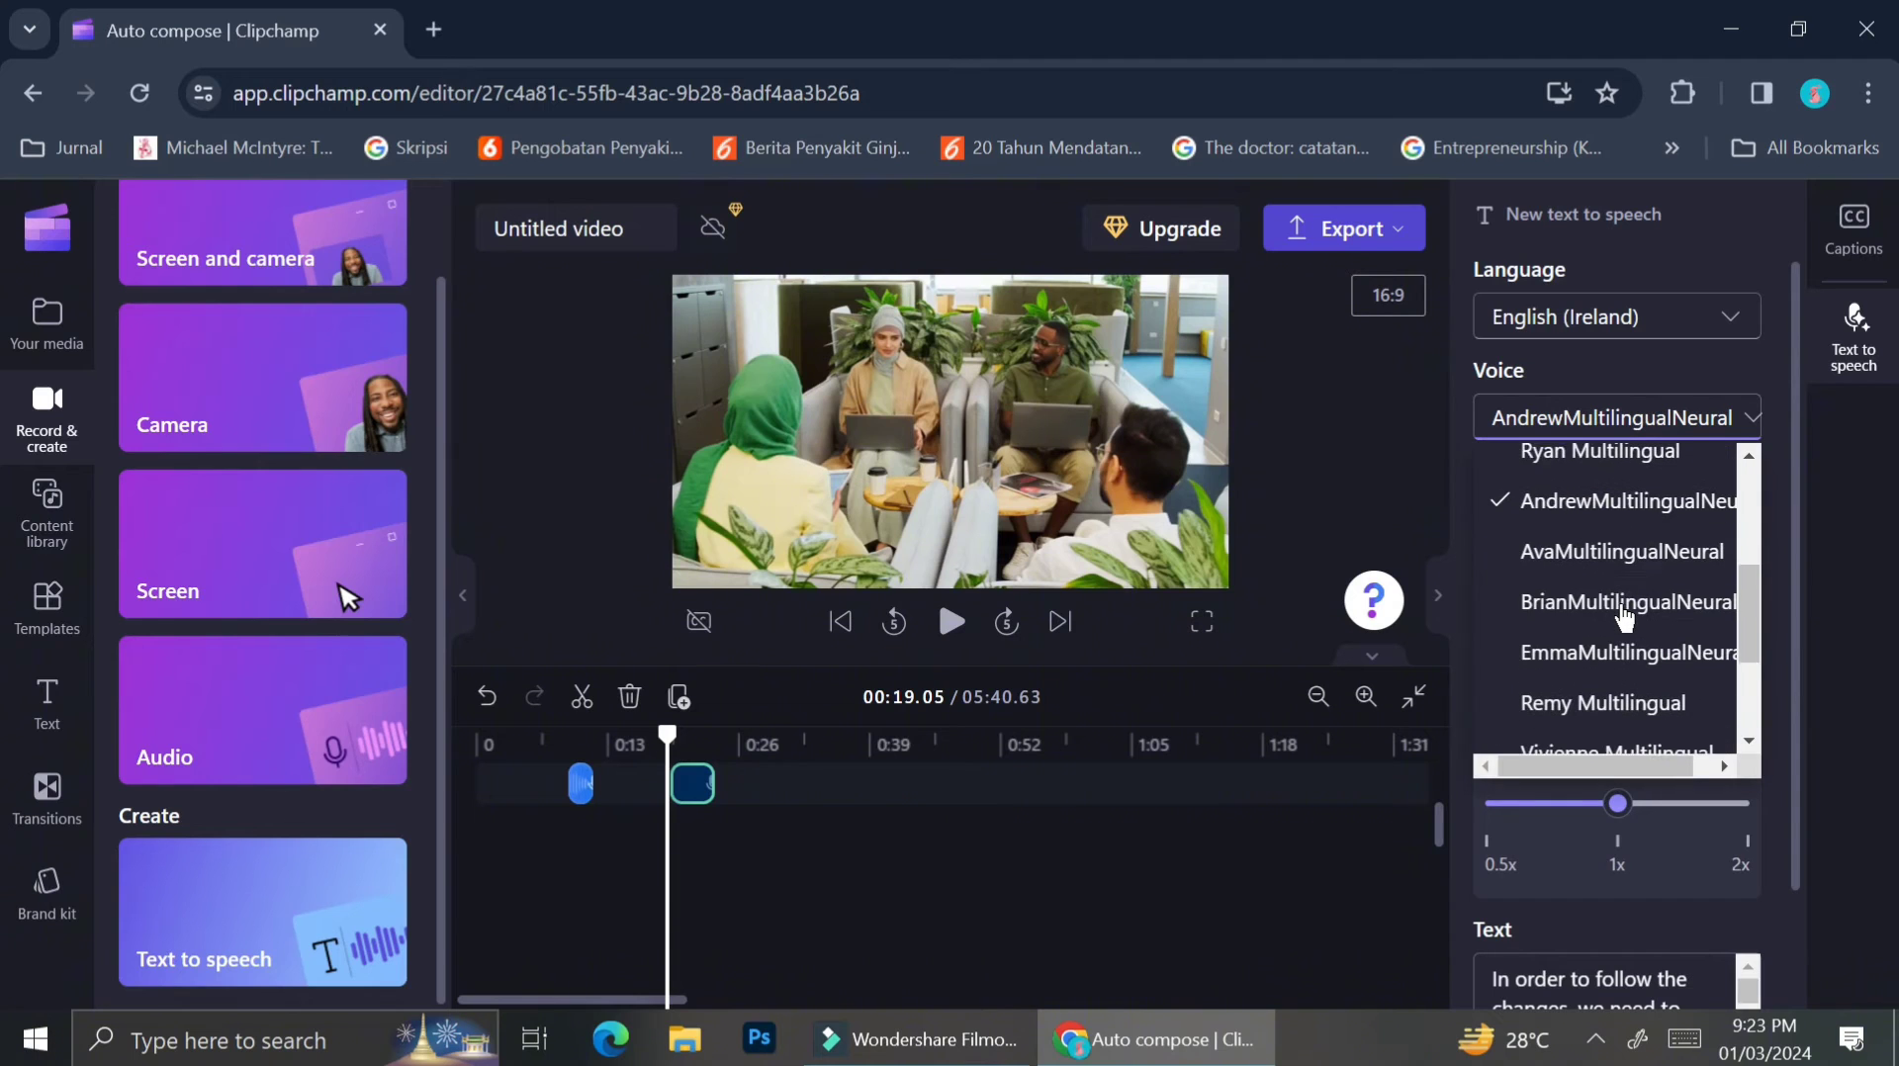
scroll(1622, 613, "down", 2)
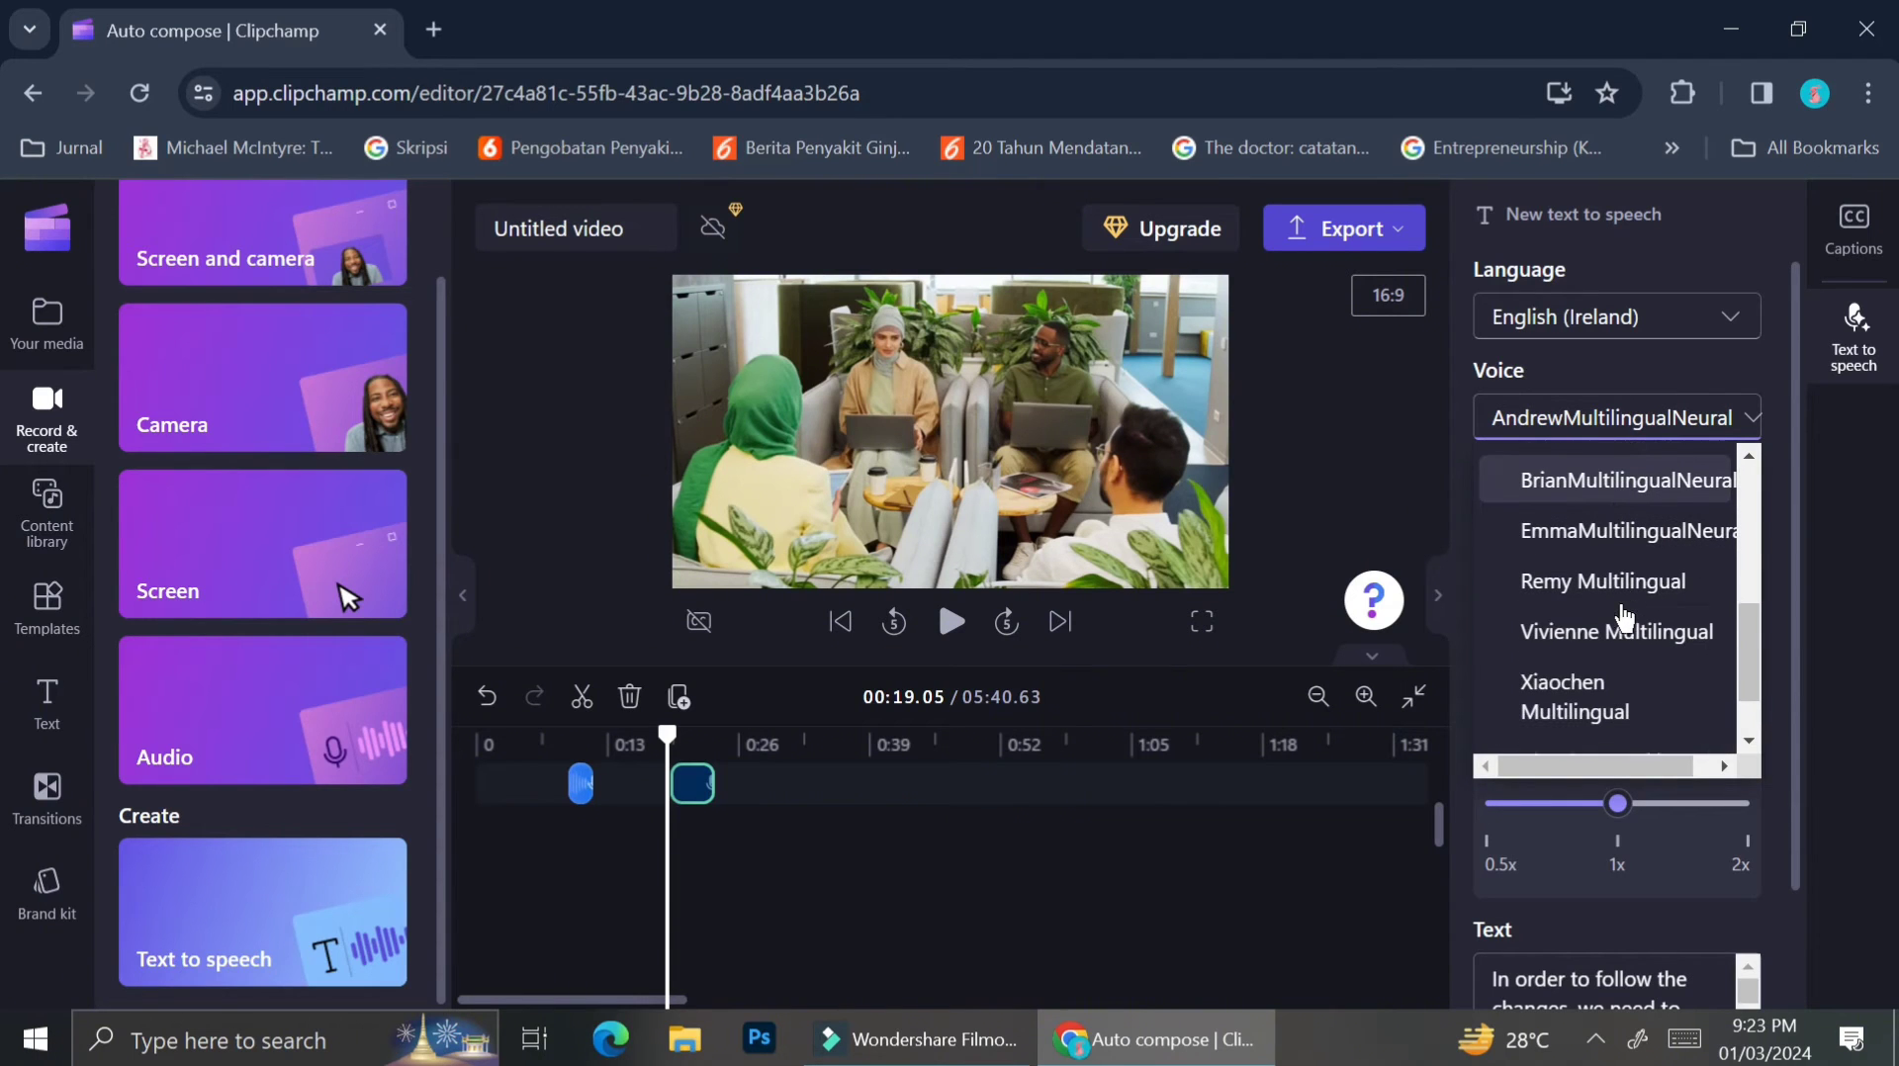
left_click(1593, 667)
scroll(1545, 750, "down", 1)
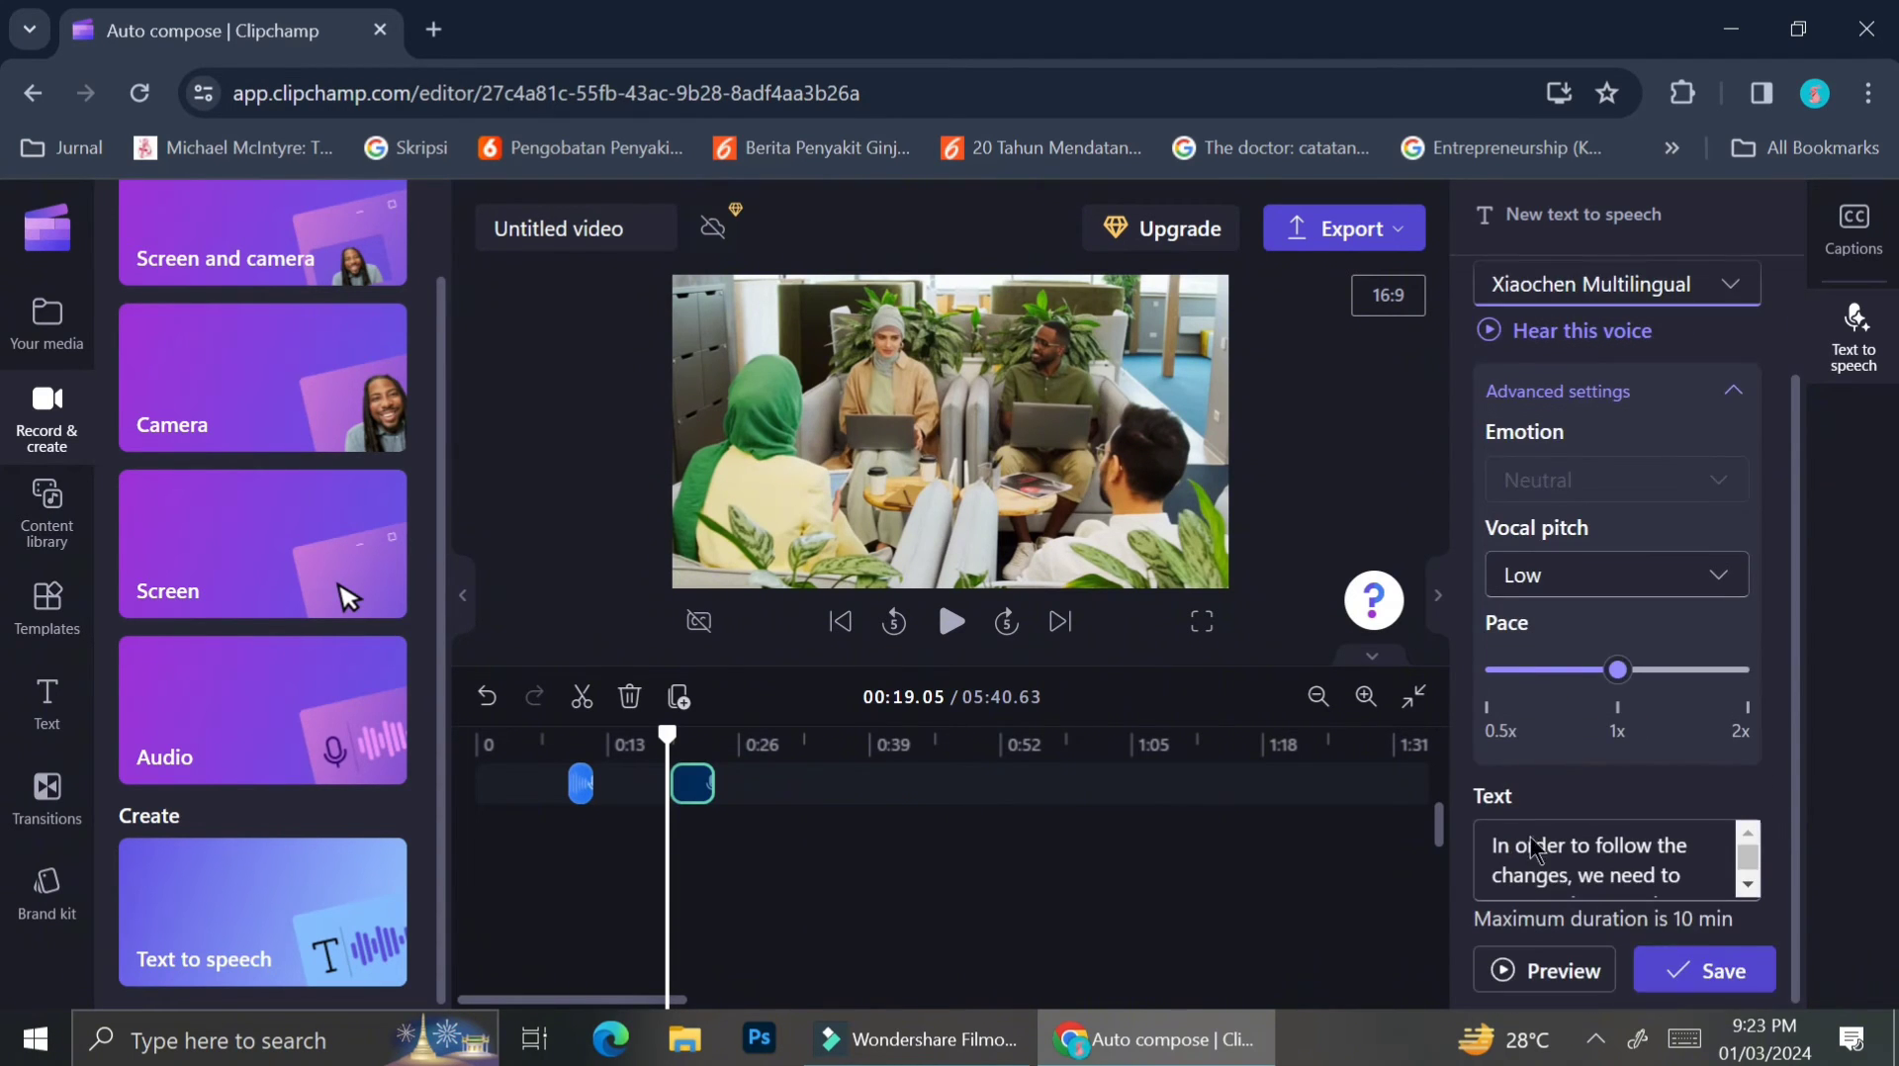
left_click(1529, 973)
scroll(1614, 513, "up", 2)
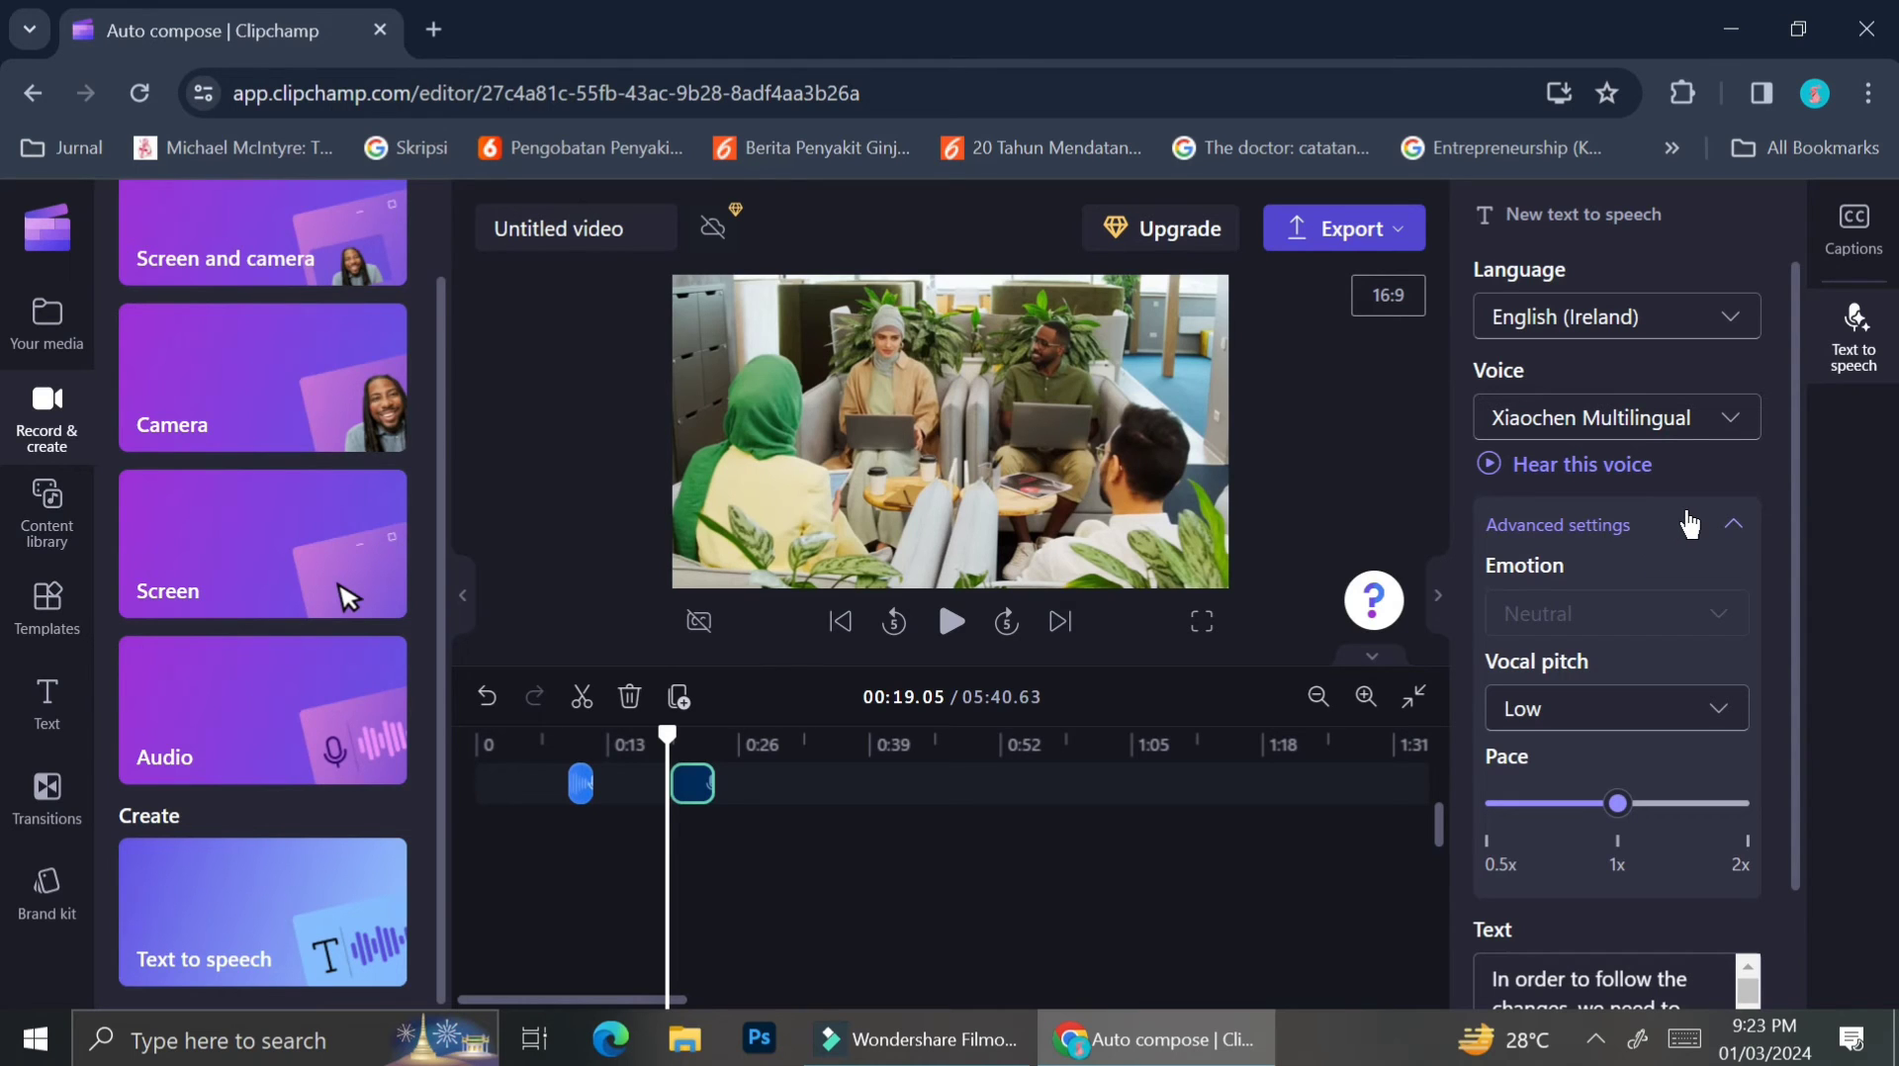
Set the vocal pitch to Extra High and the pace slightly below 1x, then preview and save the voiceover.
left_click(1632, 719)
left_click(1576, 654)
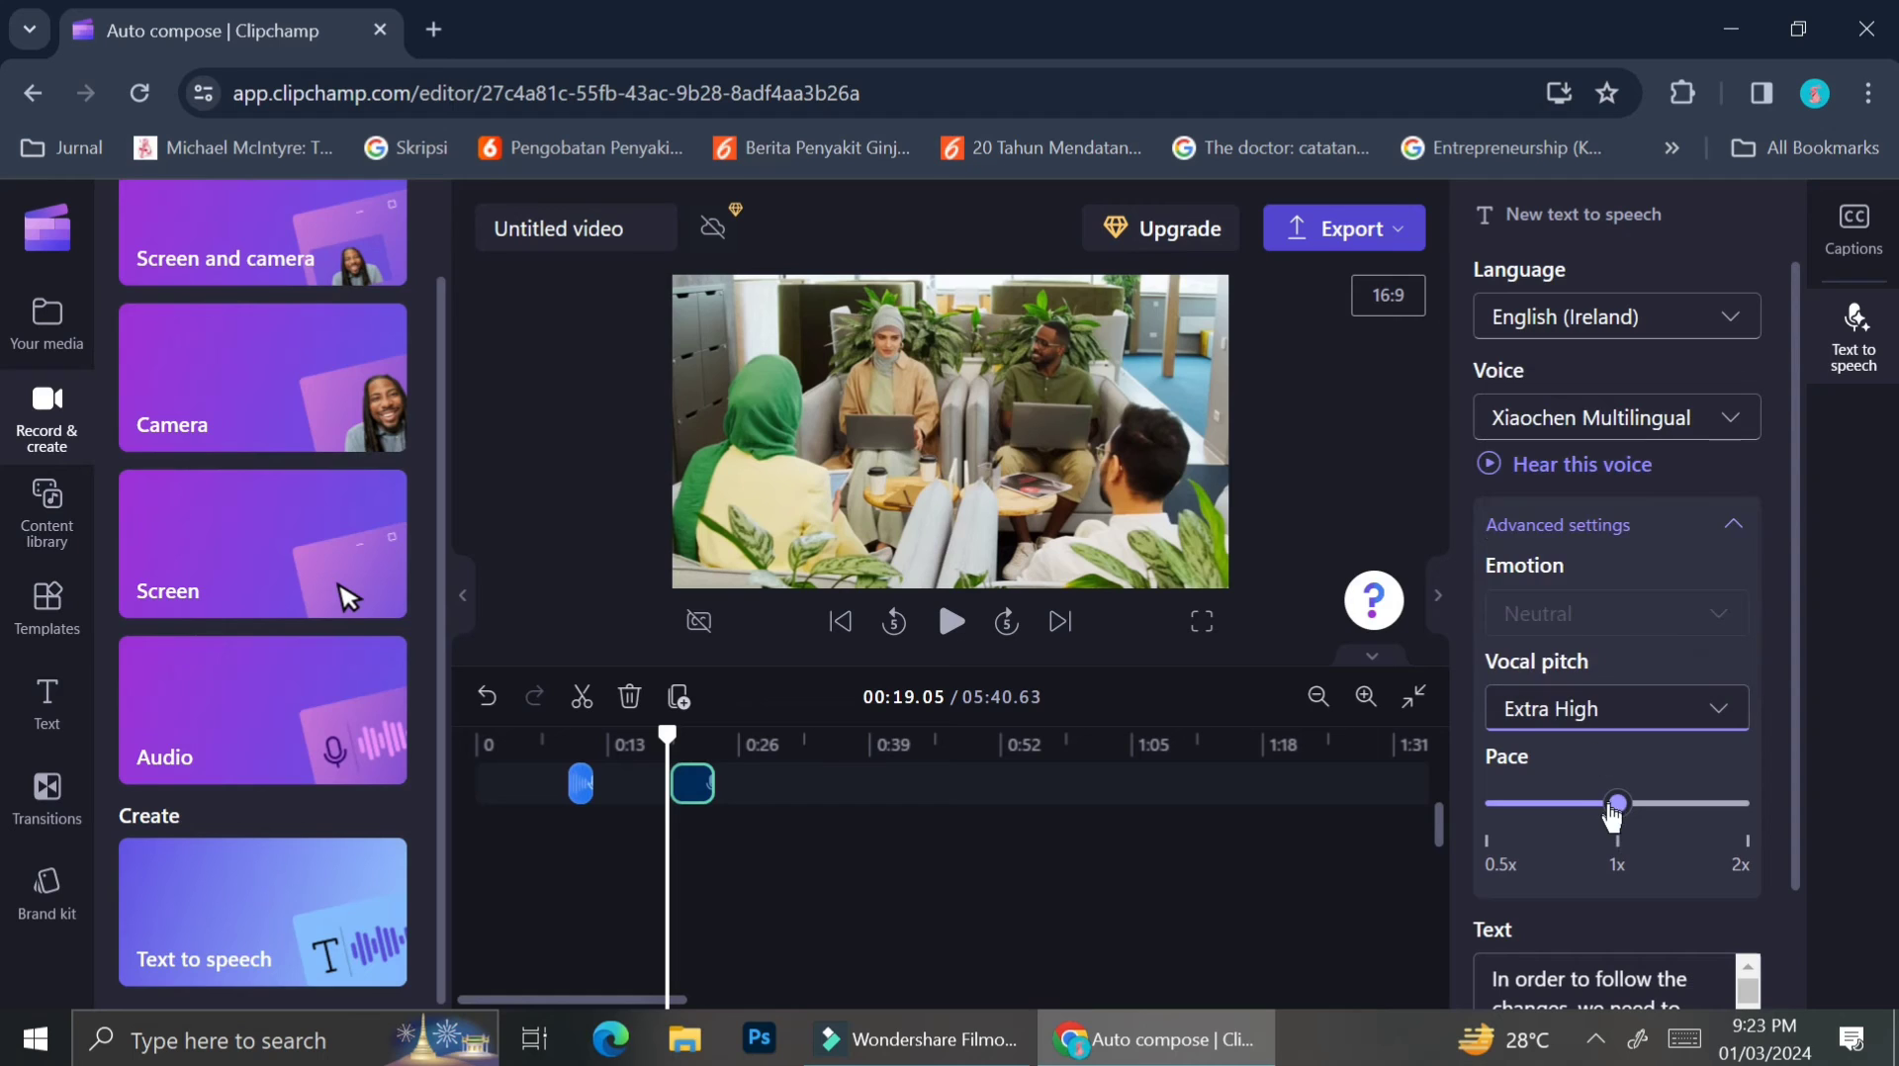
left_click_drag(1615, 817, 1583, 823)
scroll(1576, 850, "down", 1)
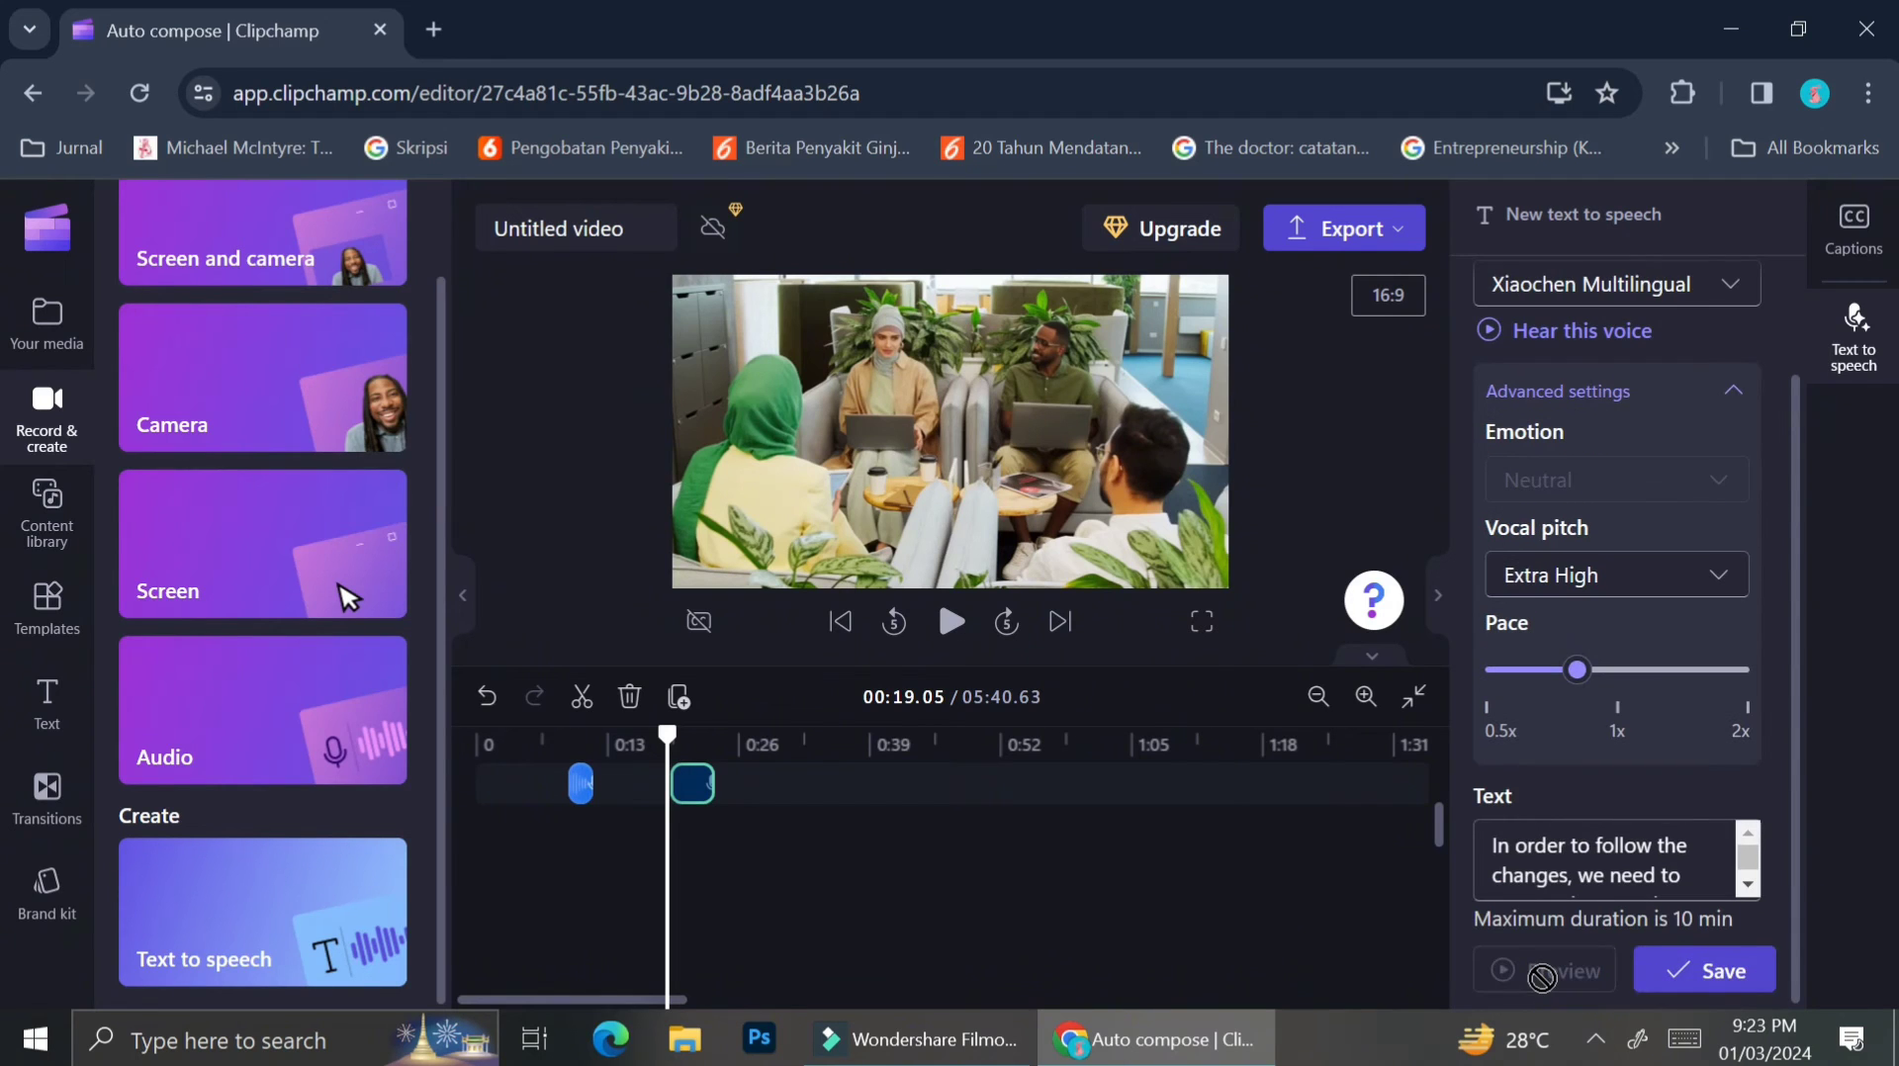
left_click(1544, 984)
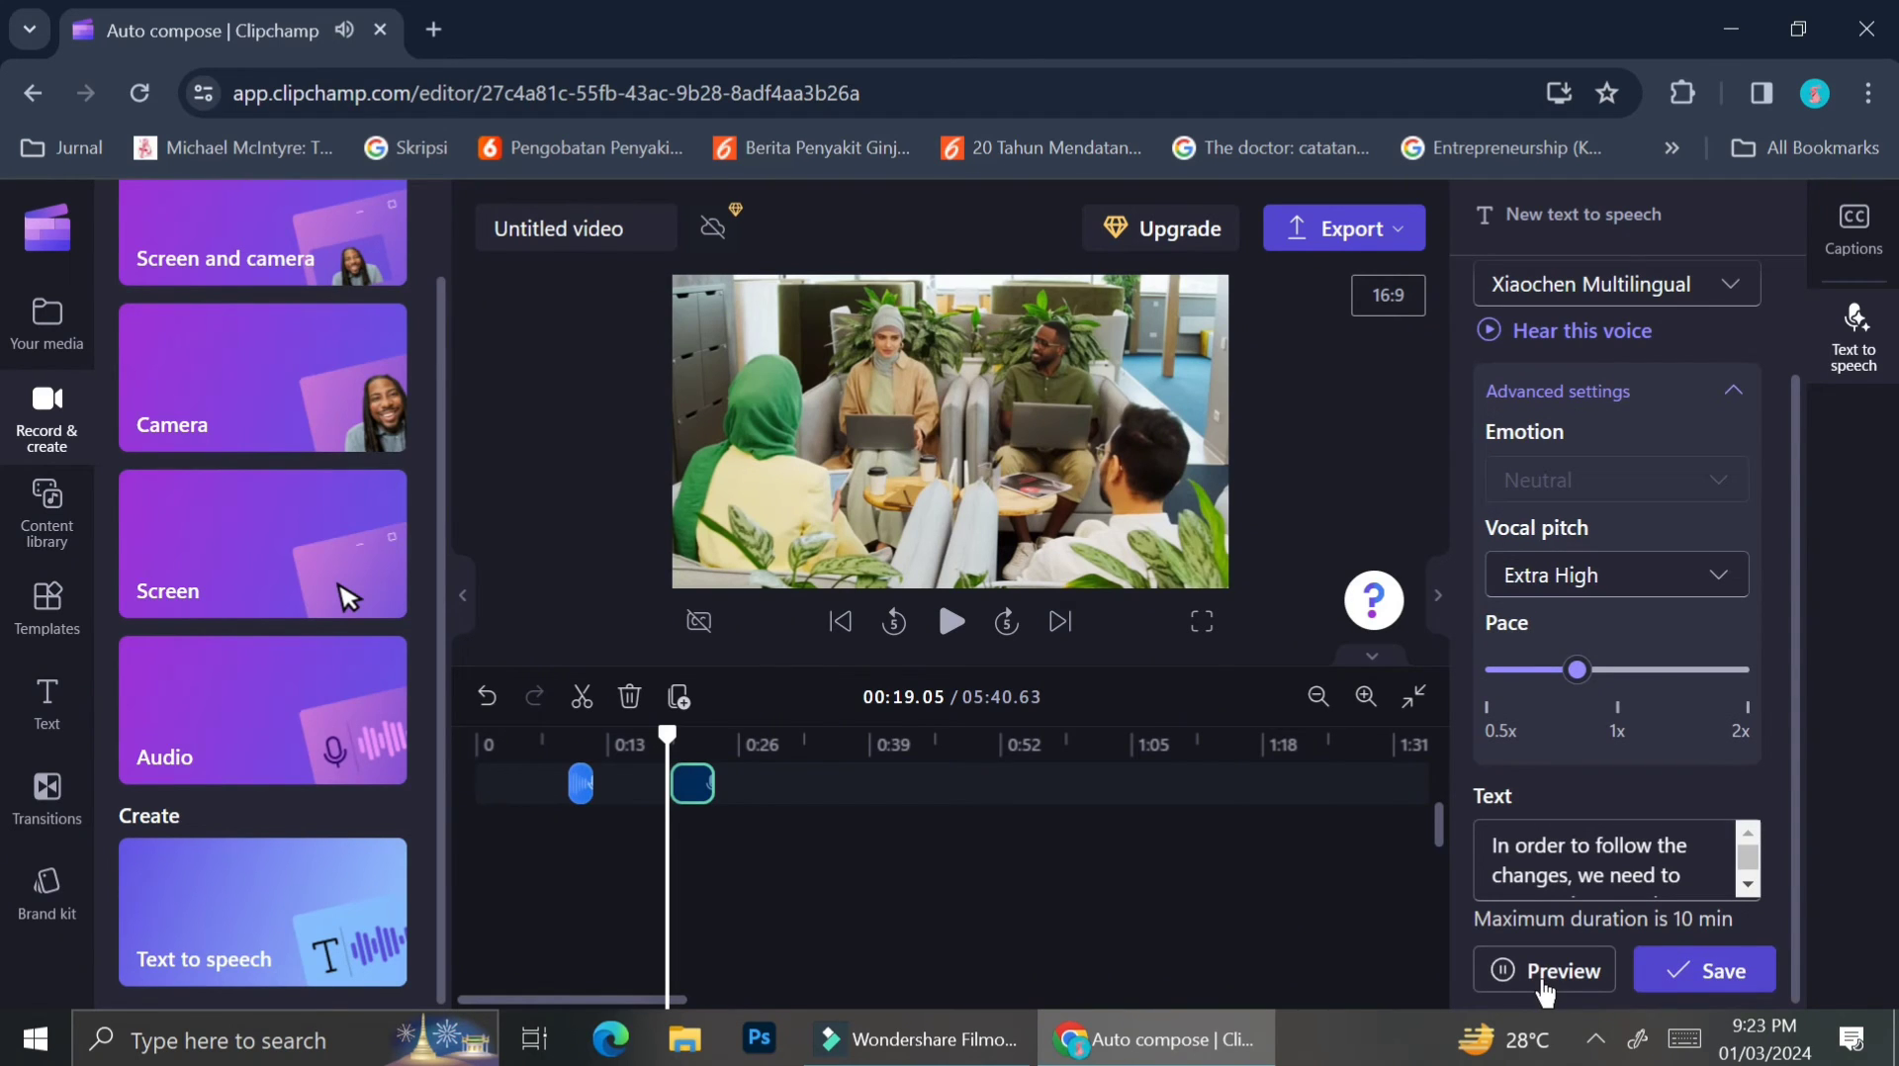
left_click(1650, 973)
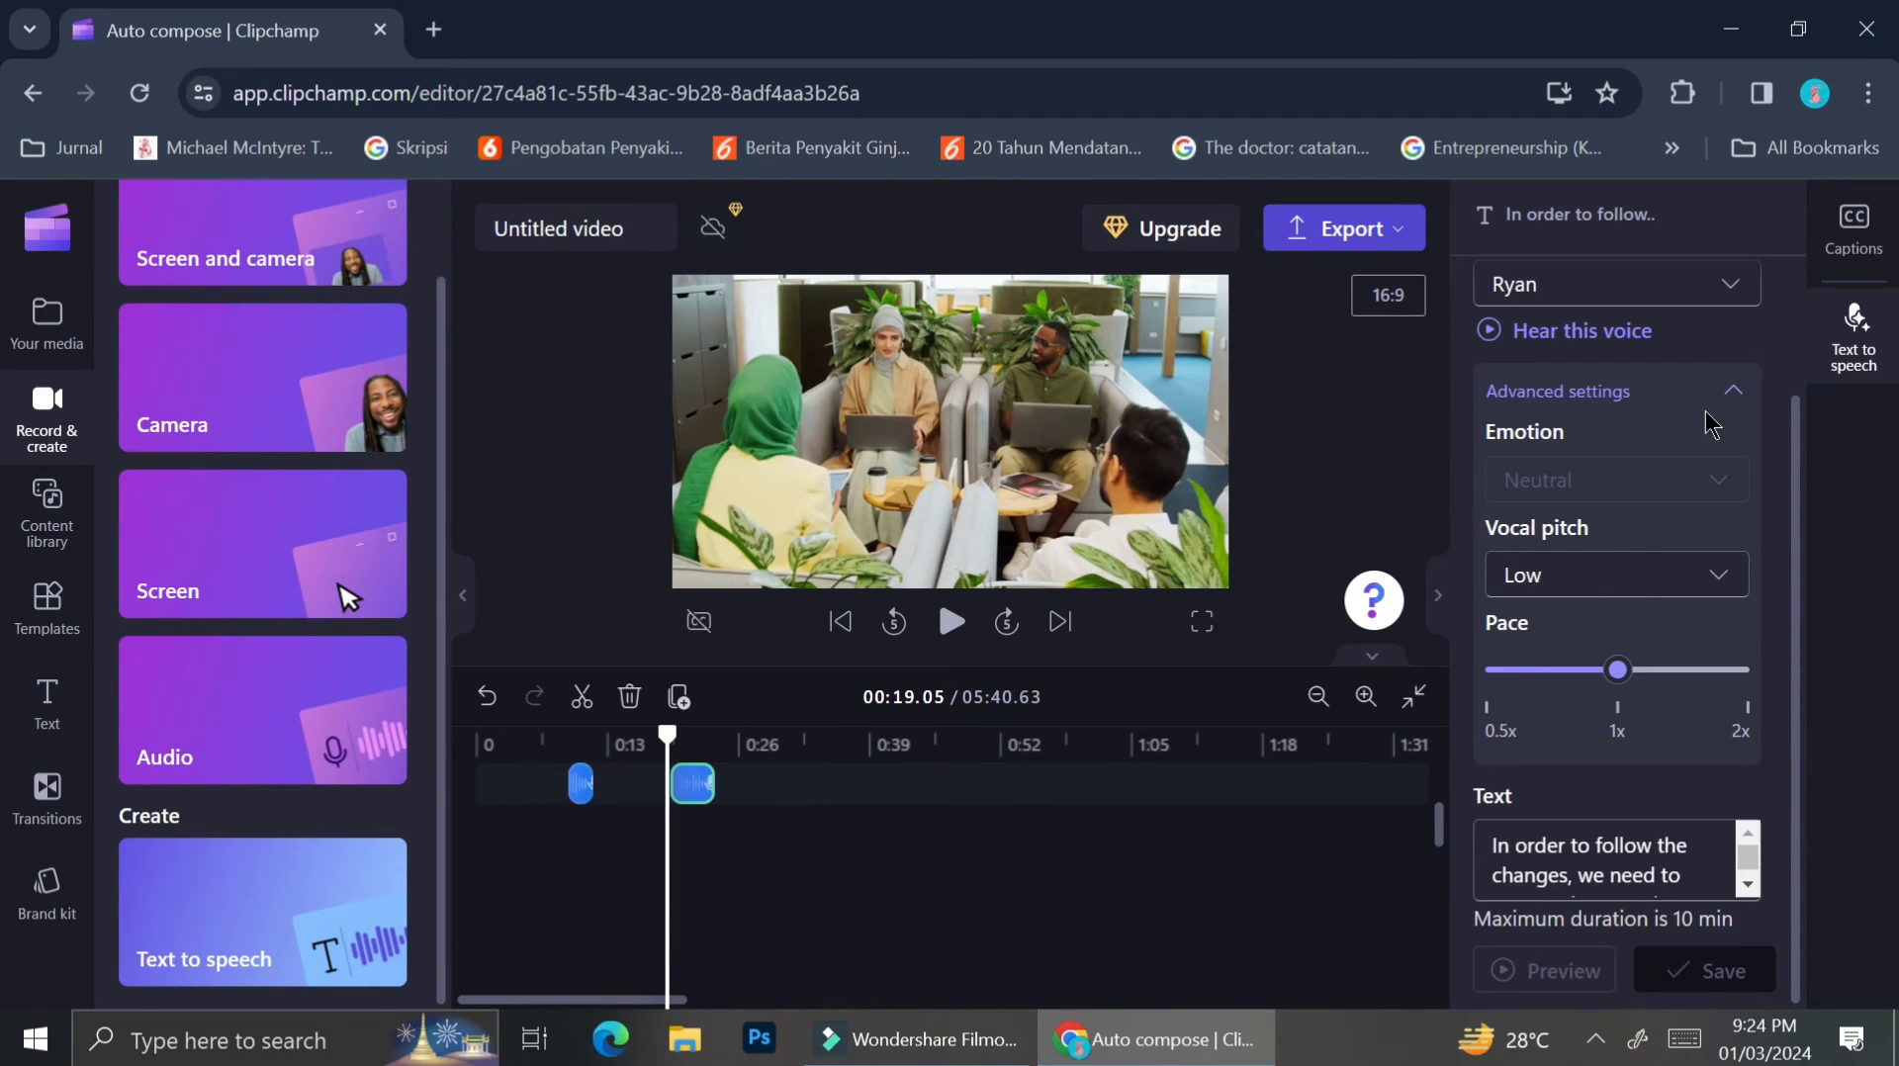
Try Indonesian (Indonesia) as the language and Seraphina Multilingual as the voice of the second voiceover.
left_click(1731, 334)
left_click_drag(1748, 520, 1680, 557)
left_click(1582, 500)
scroll(1615, 673, "down", 2)
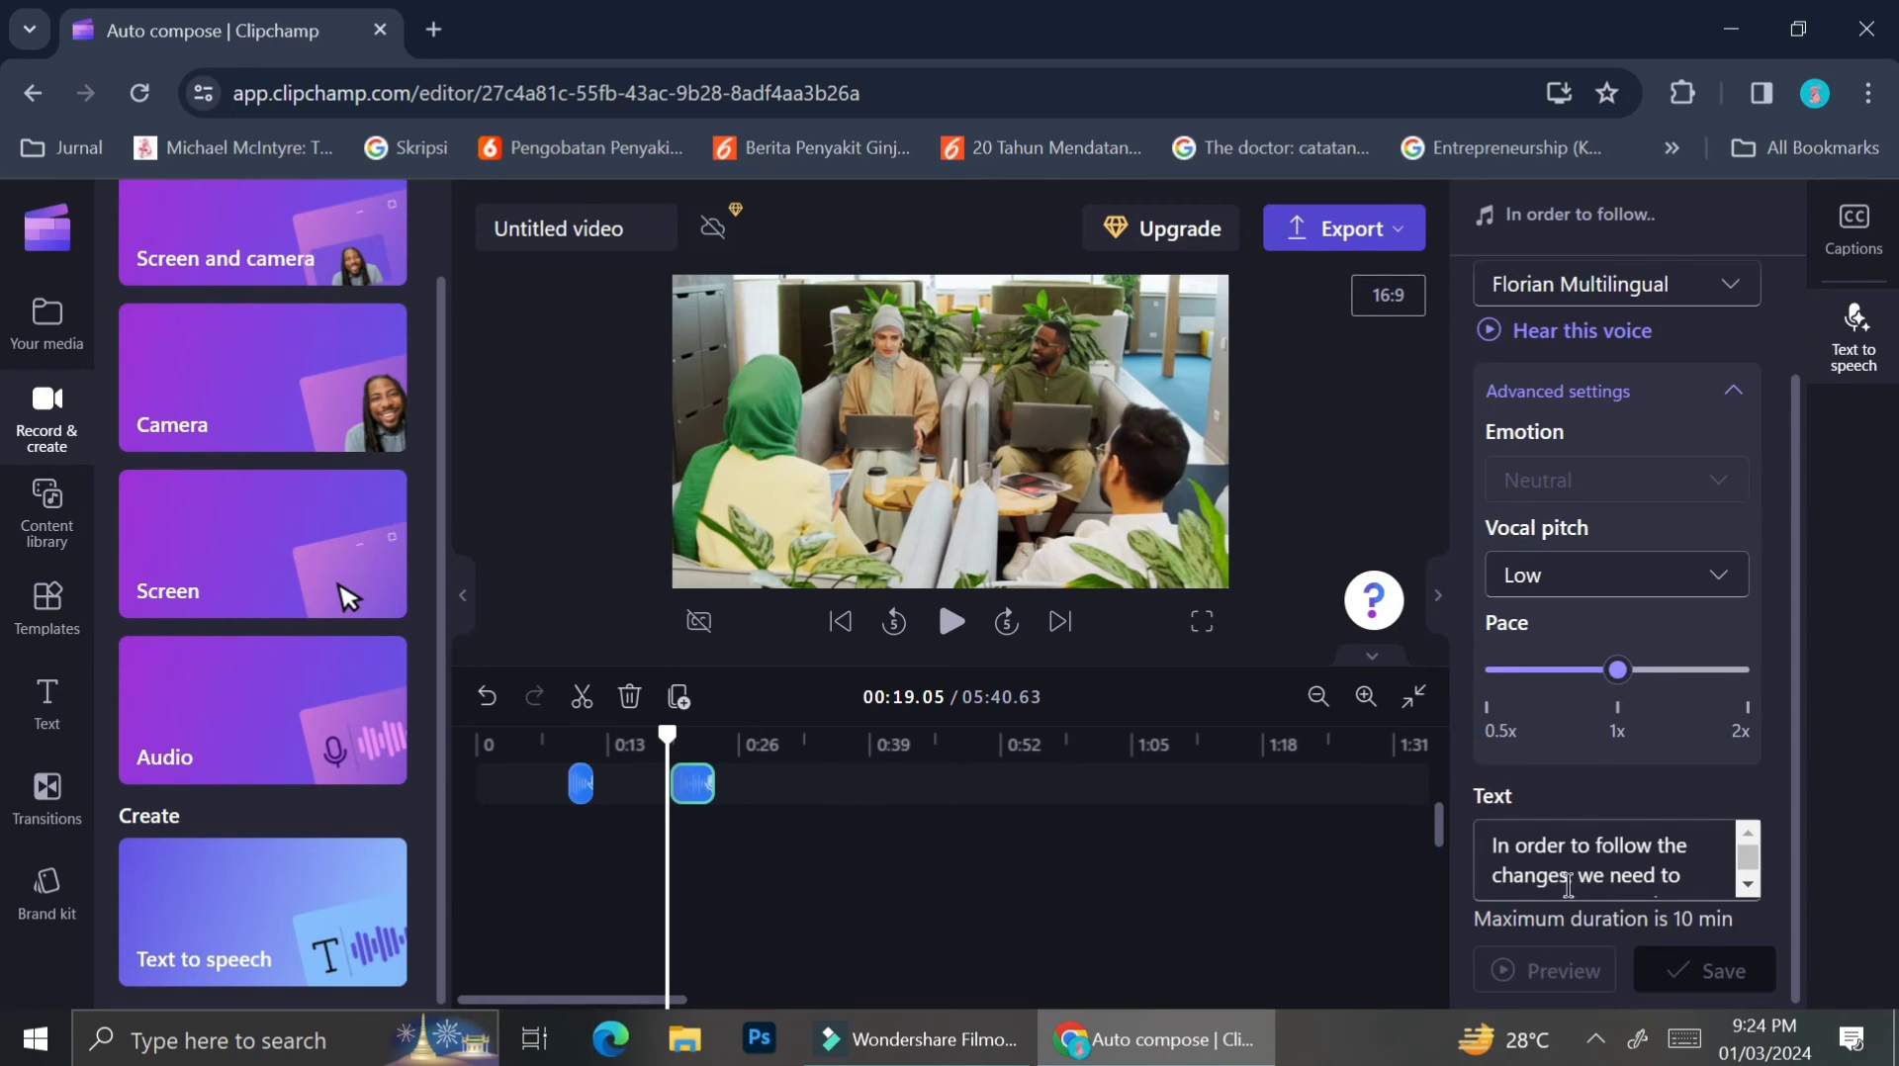
scroll(1618, 672, "up", 1)
left_click(1646, 396)
left_click(1633, 530)
Try a Medium vocal pitch and a pace slightly above 1x on the second voiceover, and select its script text.
left_click(1627, 700)
left_click(1593, 534)
left_click_drag(1617, 779, 1657, 780)
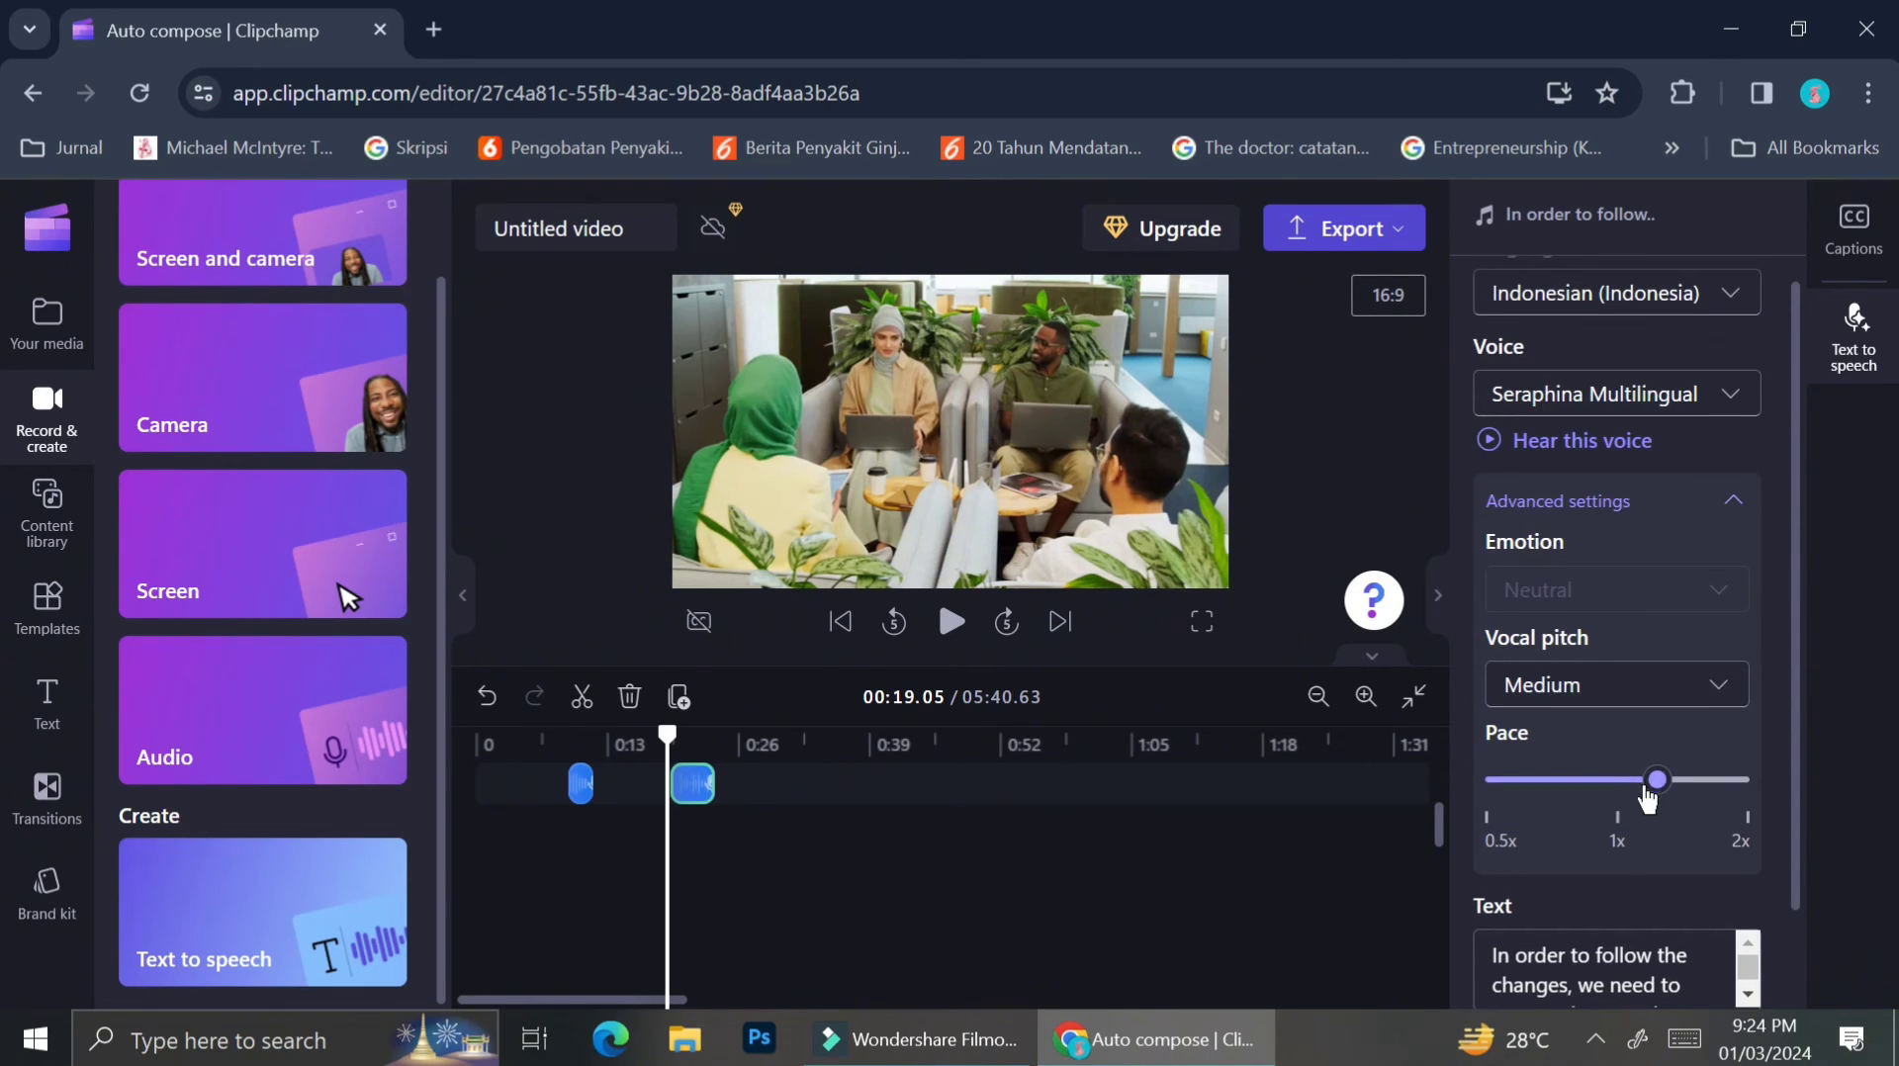
scroll(1656, 780, "down", 2)
left_click(1670, 876)
left_click_drag(1684, 878, 1417, 842)
Add another text to speech clip at about 1:33 on the timeline and set its language to Indonesian (Indonesia).
left_click(1415, 843)
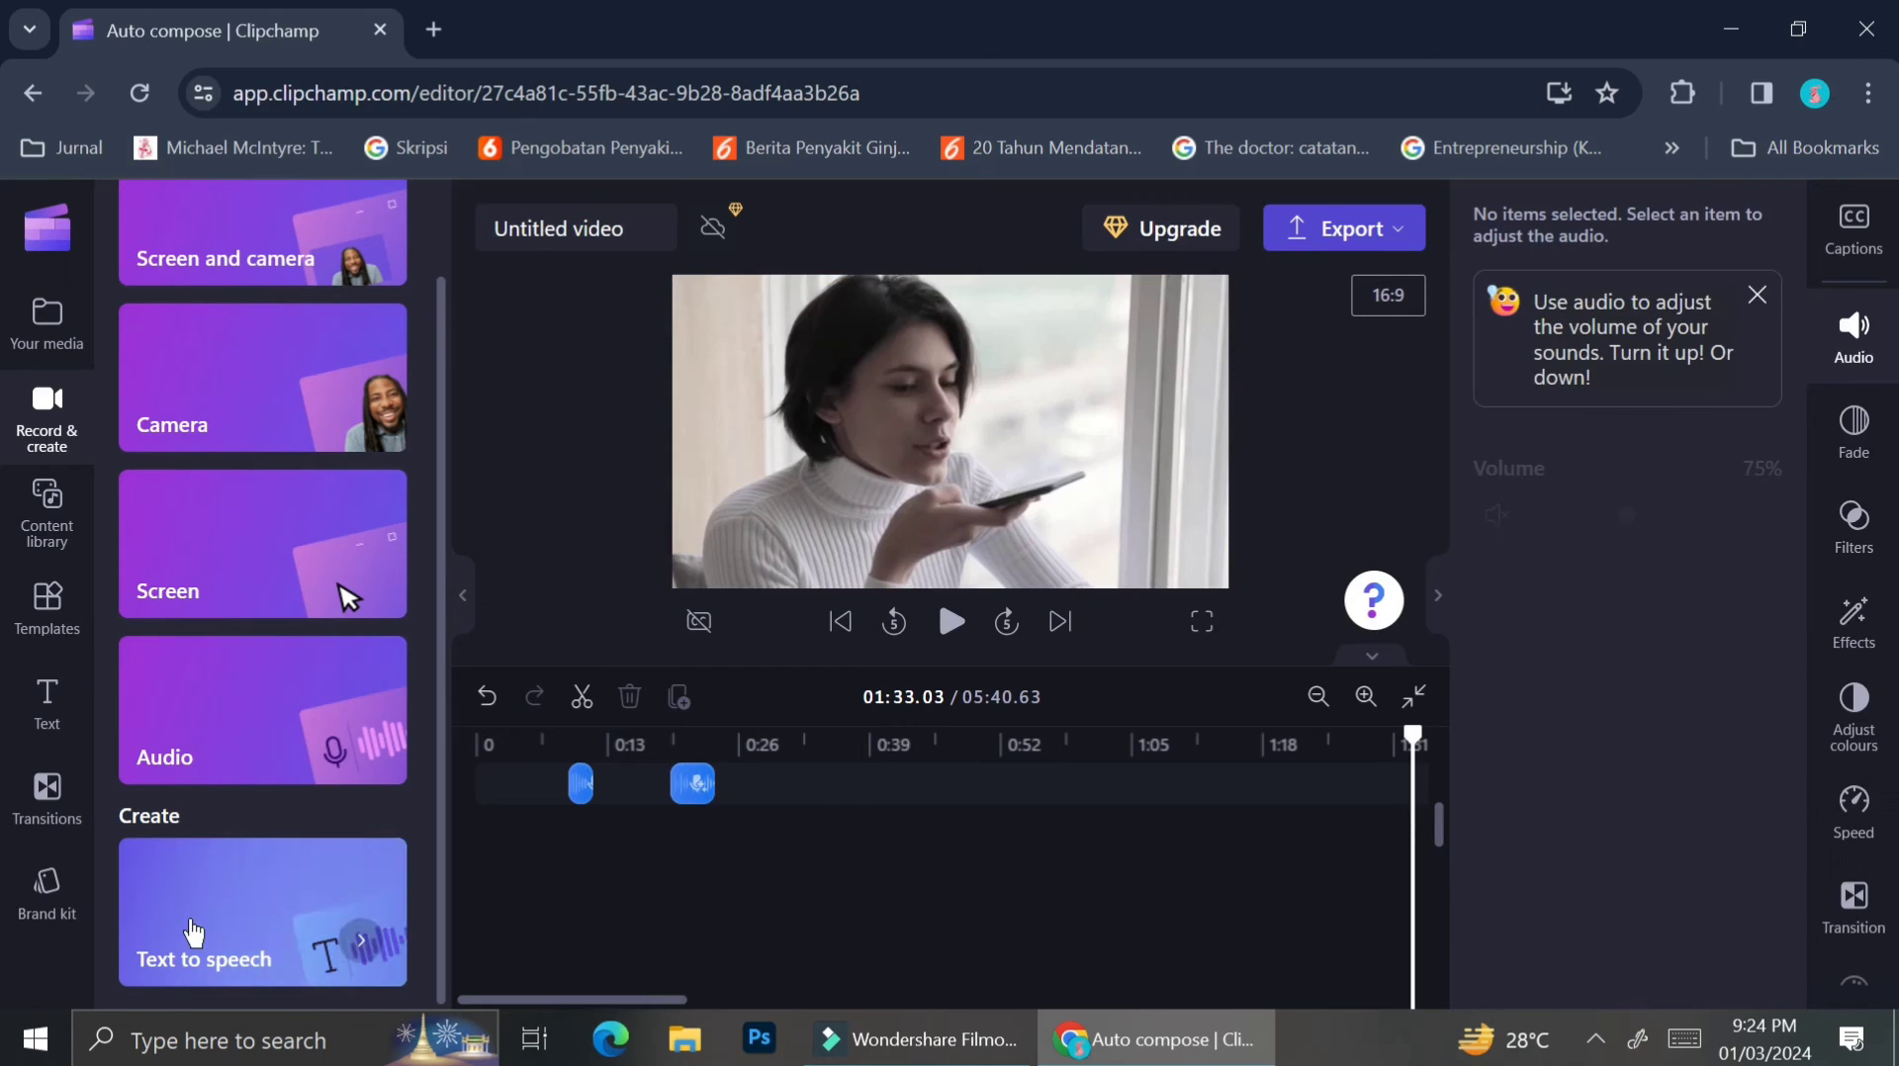
left_click(193, 935)
left_click(1651, 316)
scroll(1655, 566, "down", 9)
scroll(1655, 564, "down", 3)
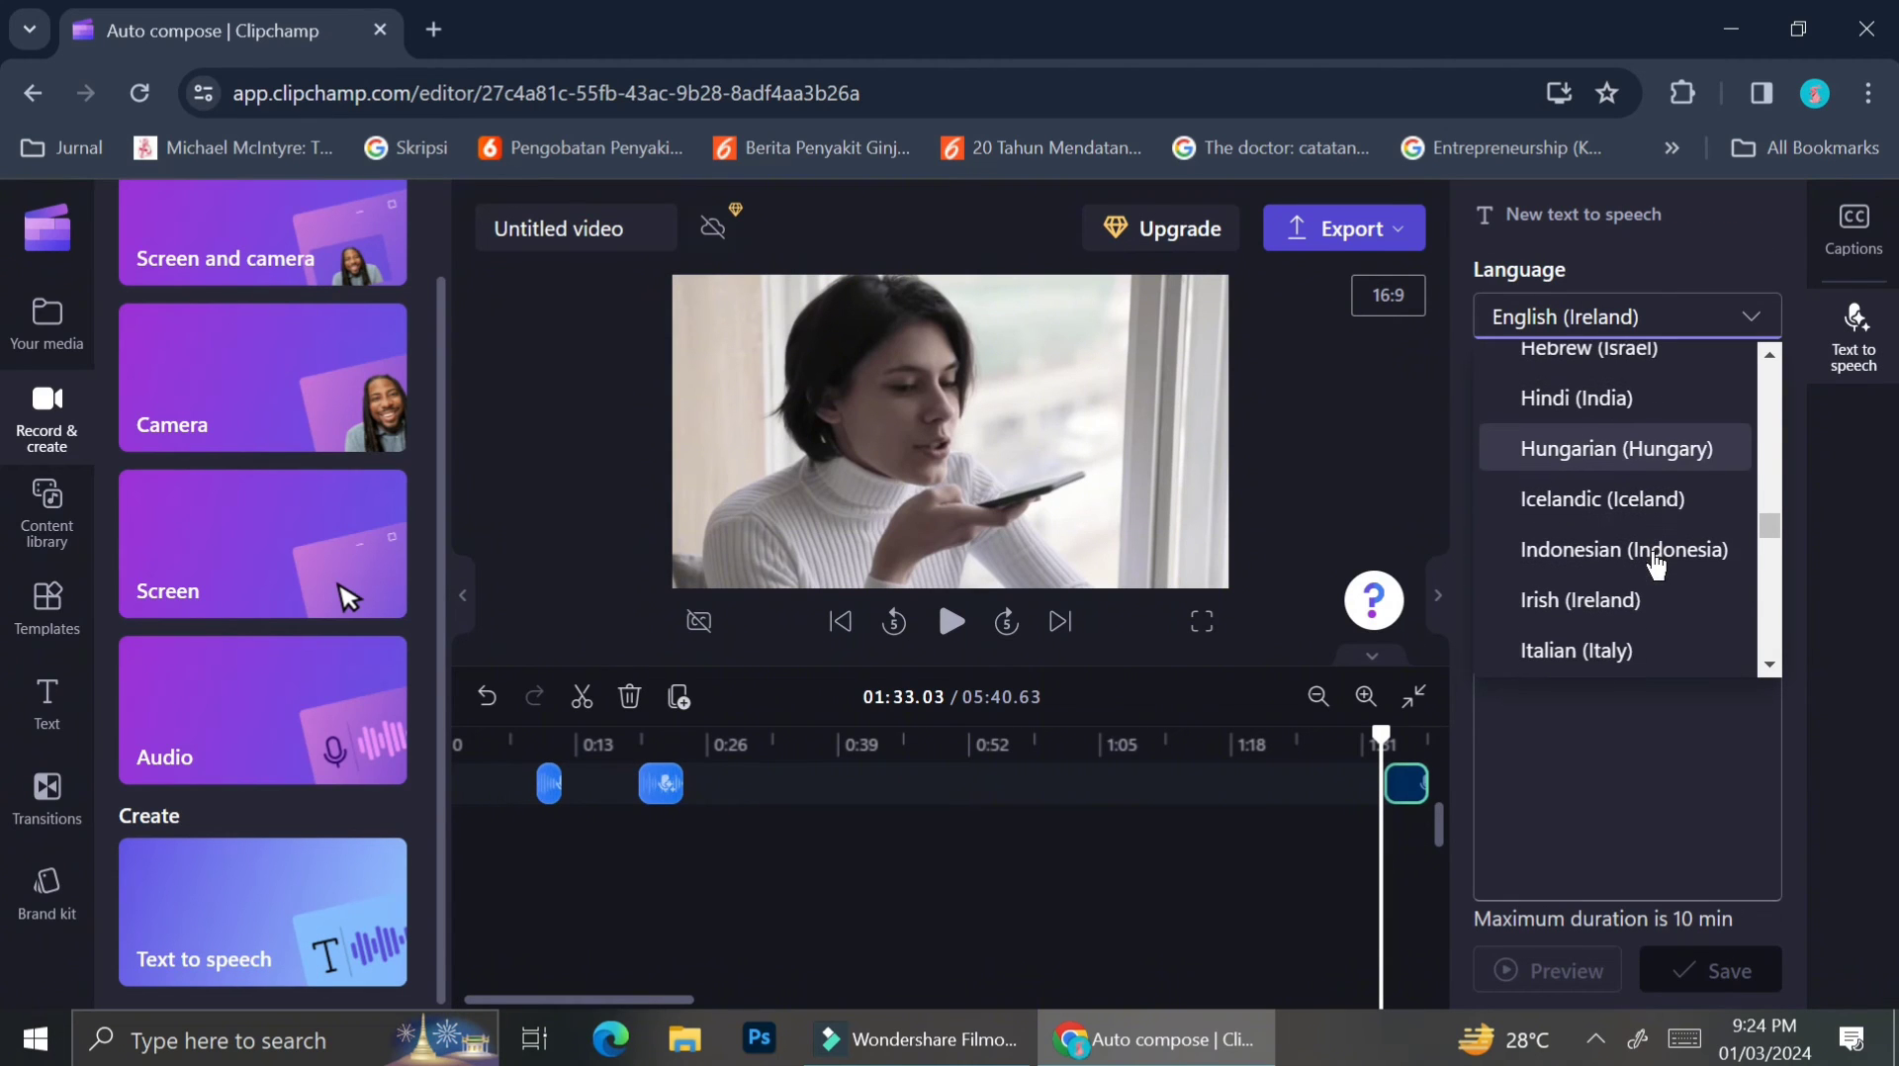
left_click(1636, 539)
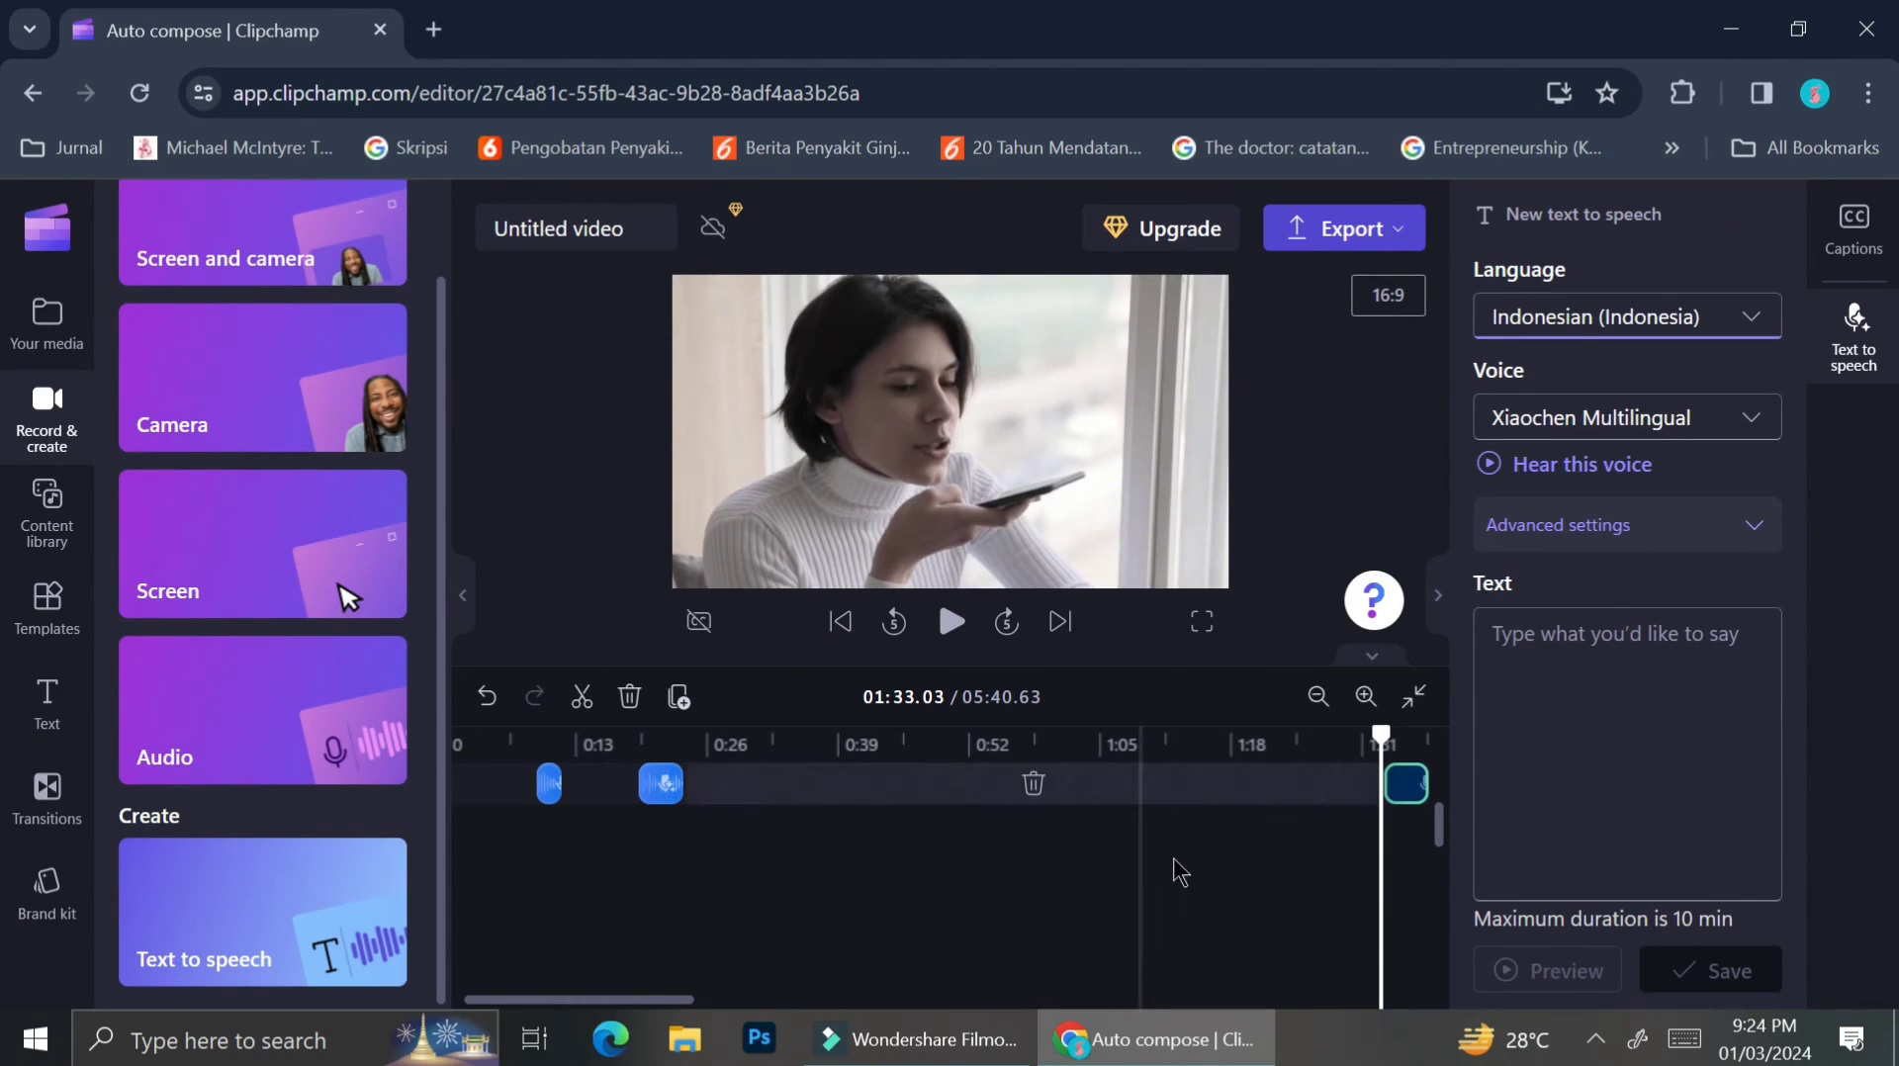
Set the new voiceover's voice to Seraphina Multilingual.
scroll(1178, 865, "up", 2)
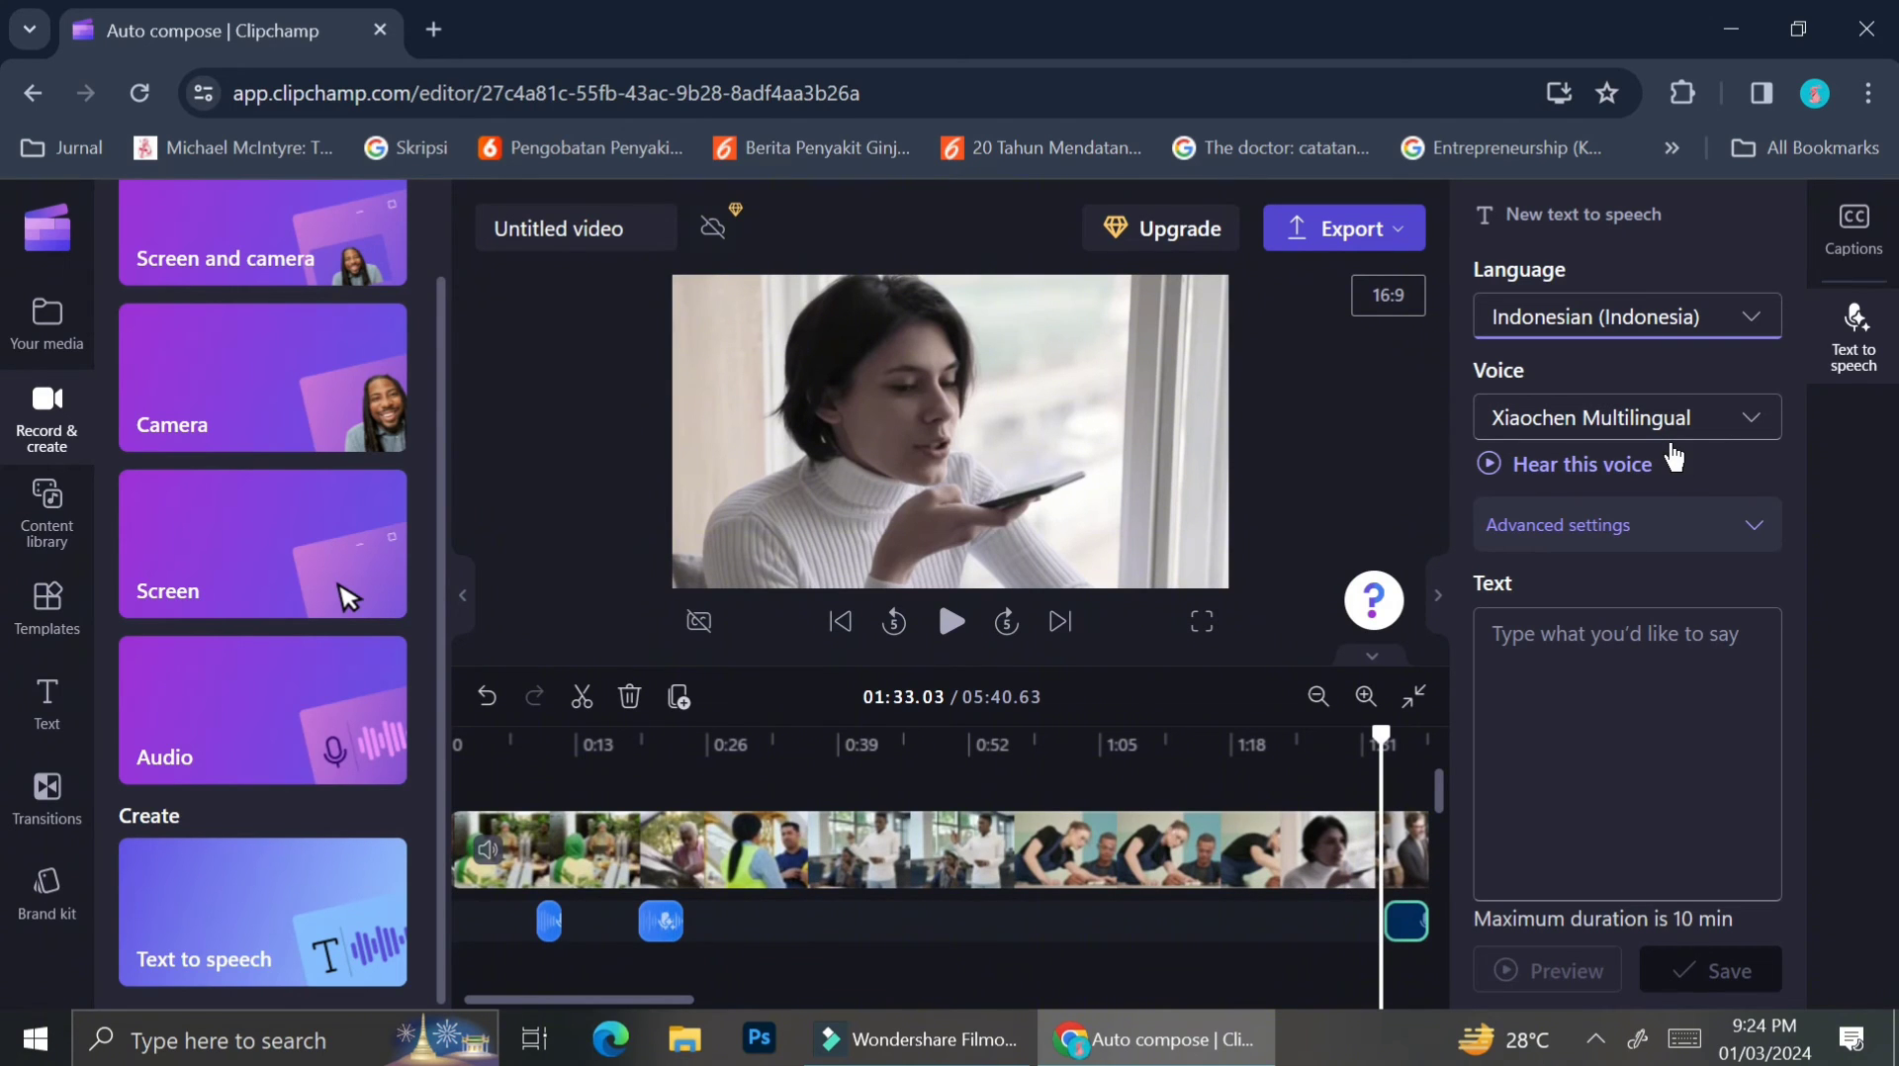
left_click(1645, 416)
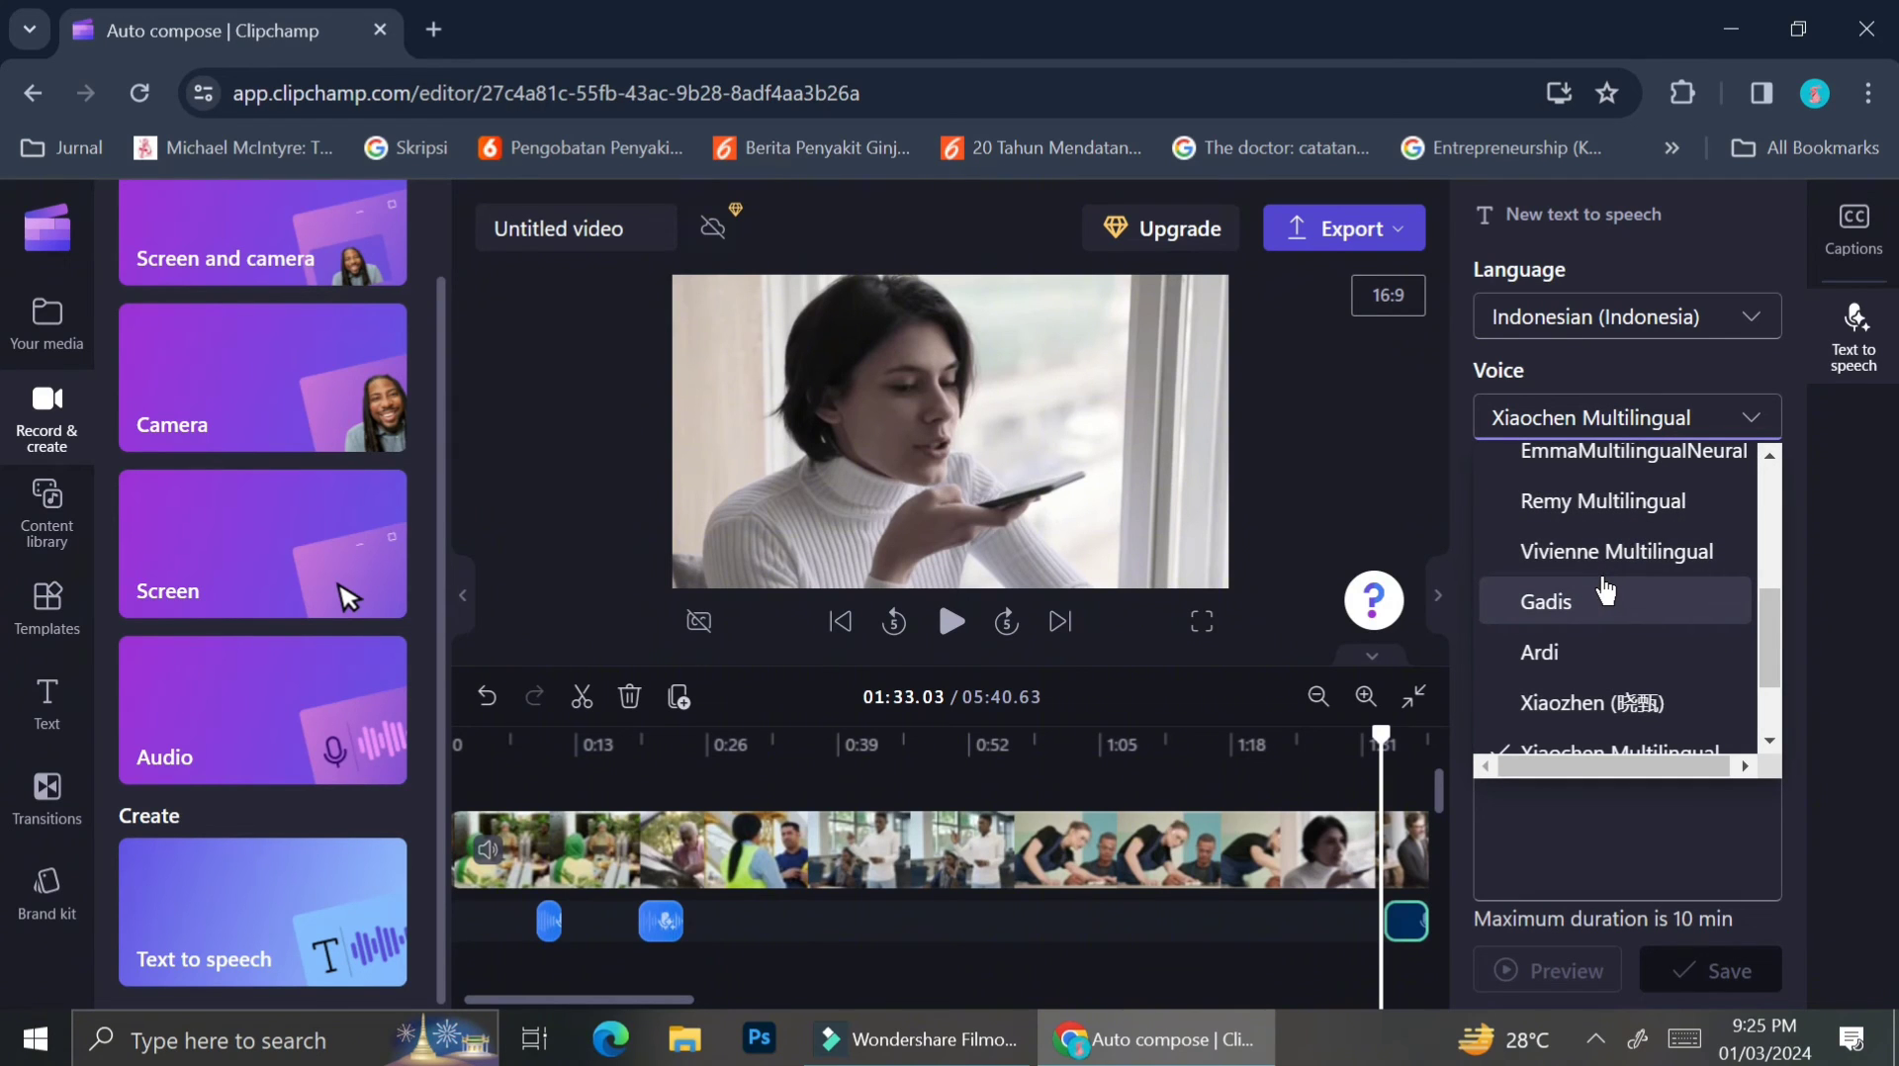
scroll(1605, 591, "up", 3)
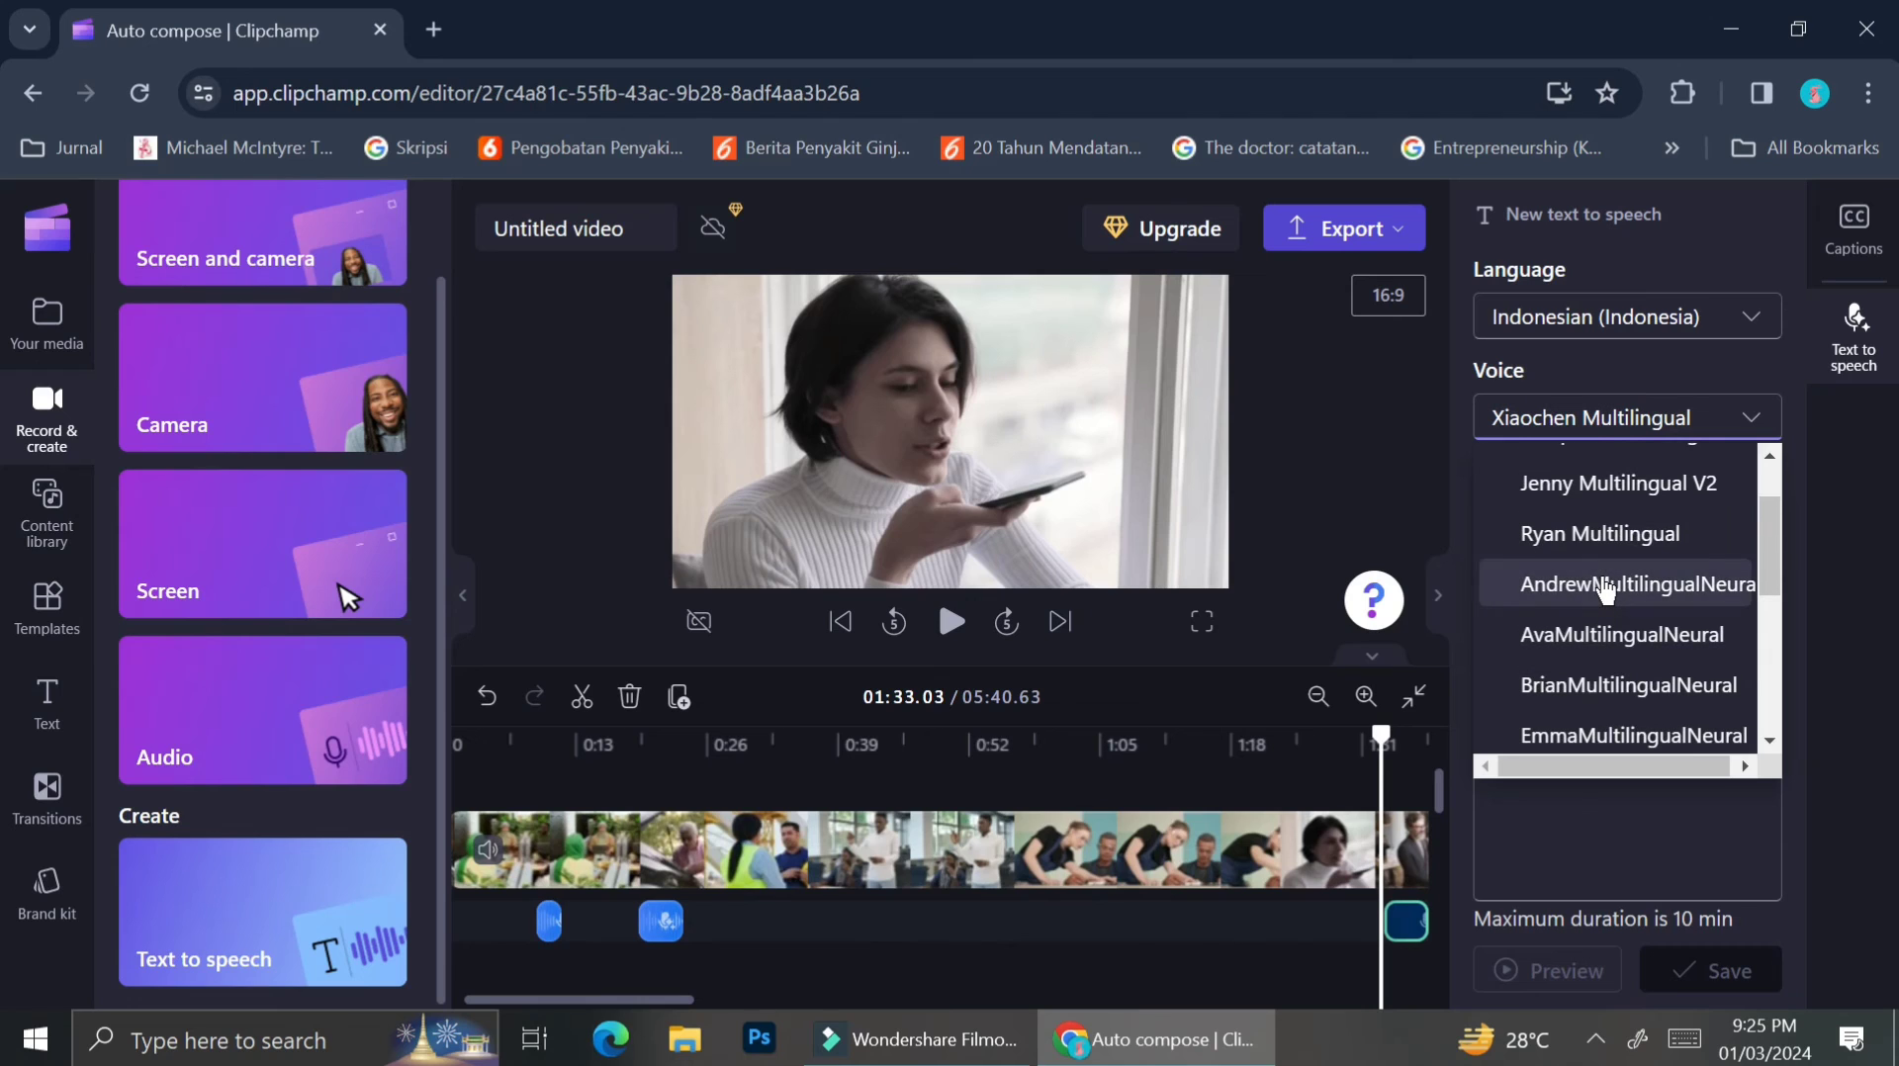
scroll(1605, 590, "up", 2)
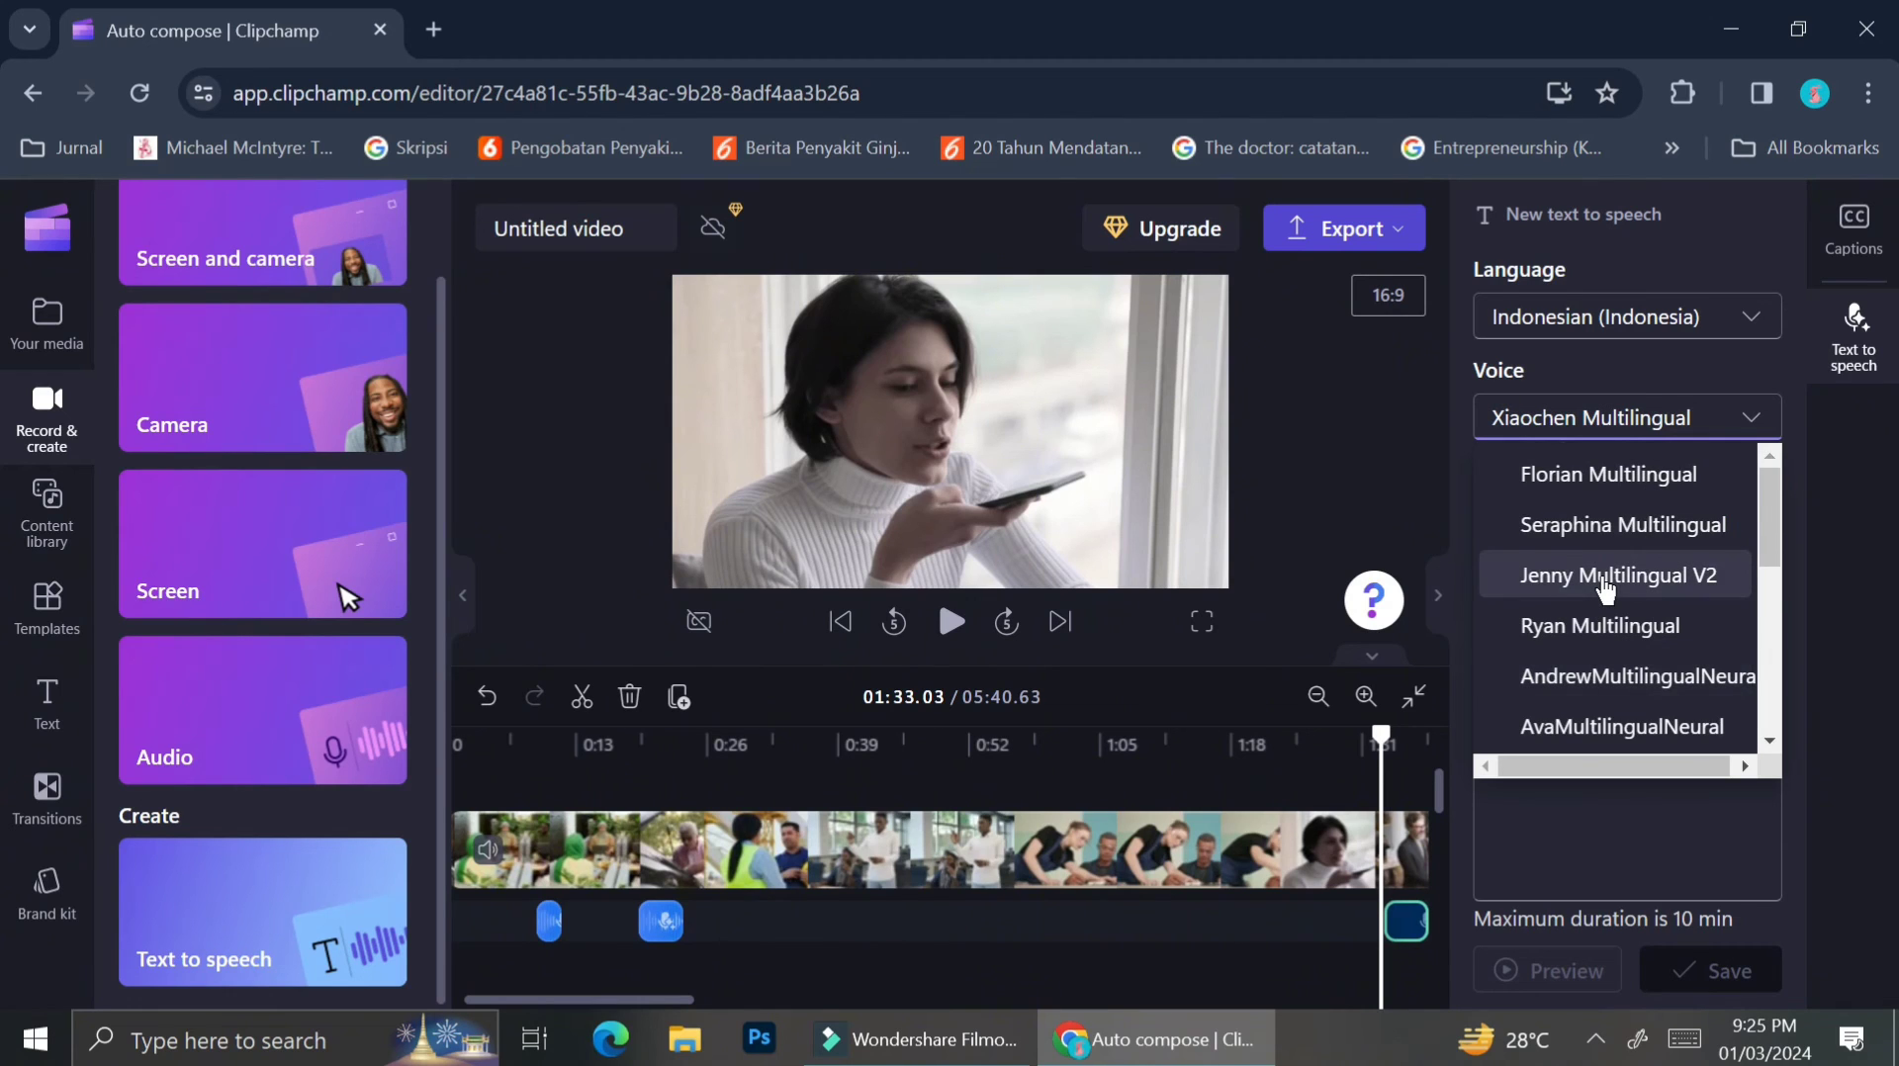
scroll(1605, 590, "down", 1)
scroll(1606, 590, "up", 1)
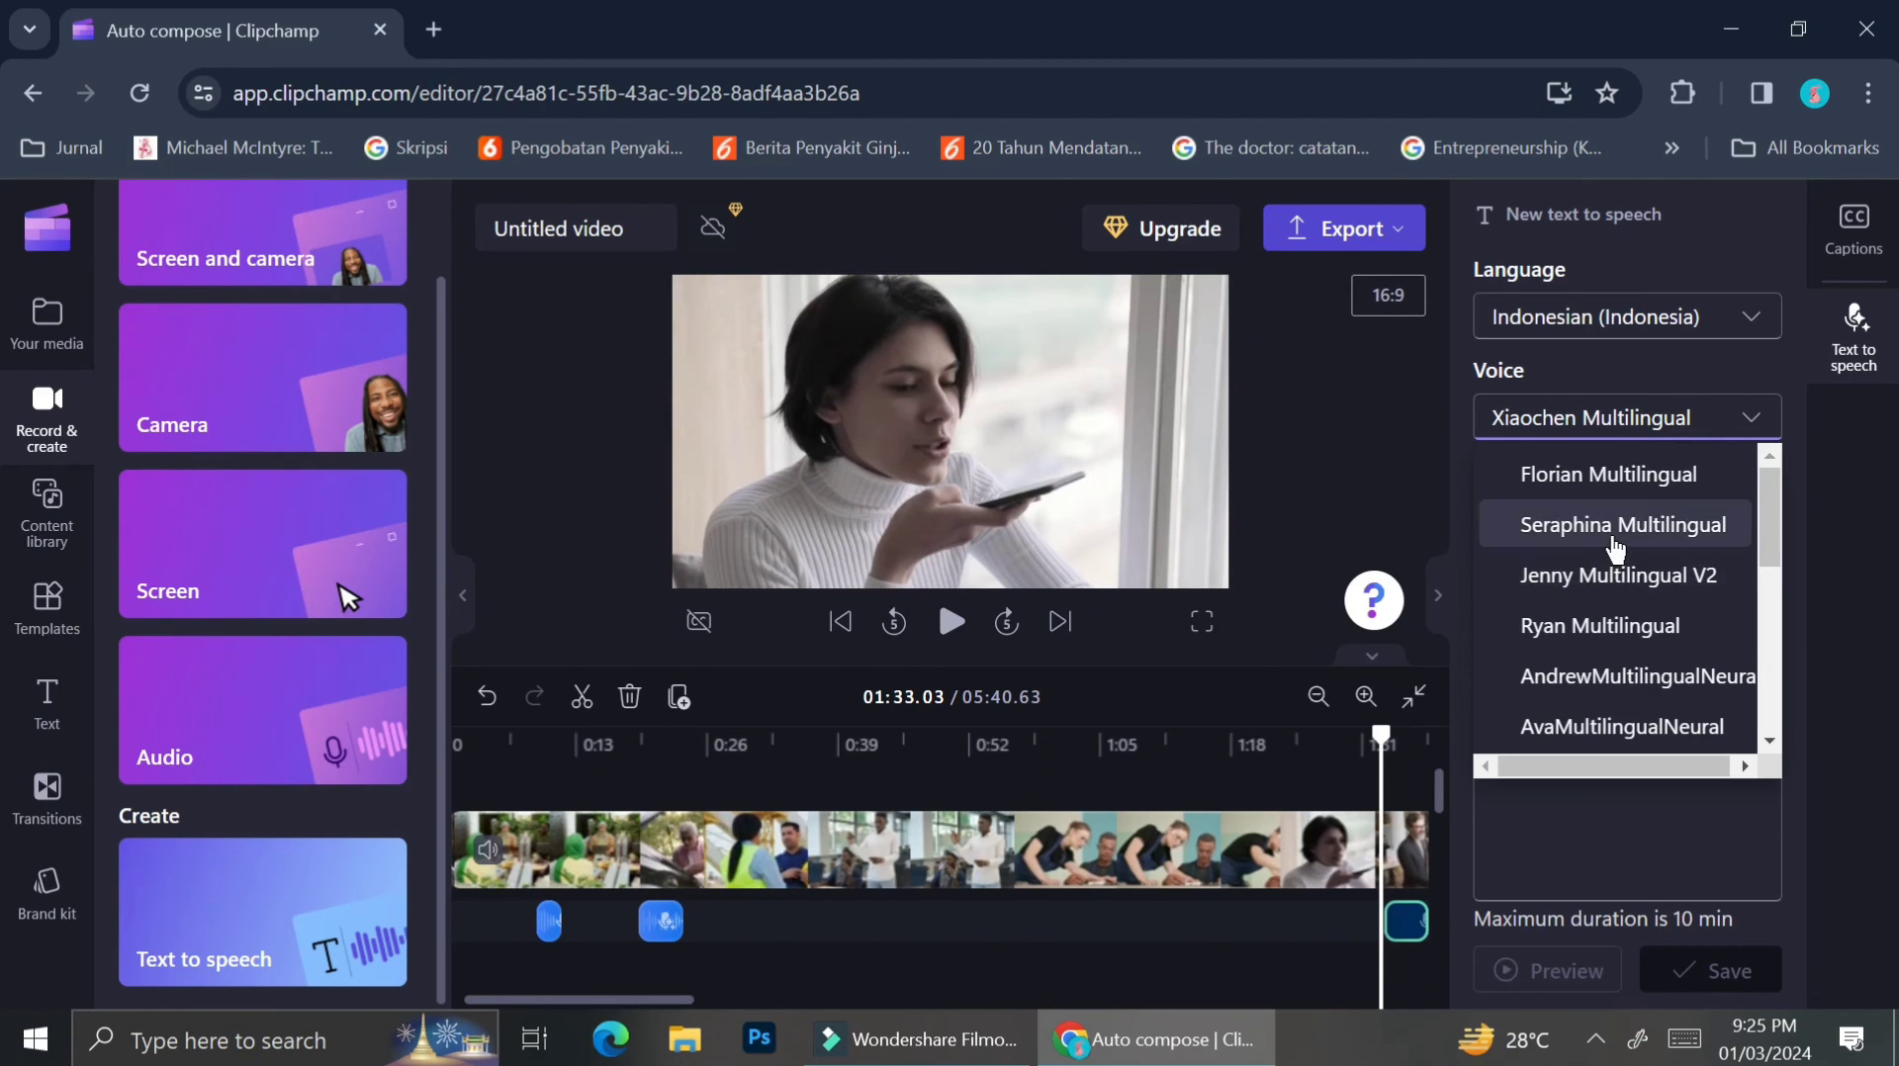
left_click(1614, 542)
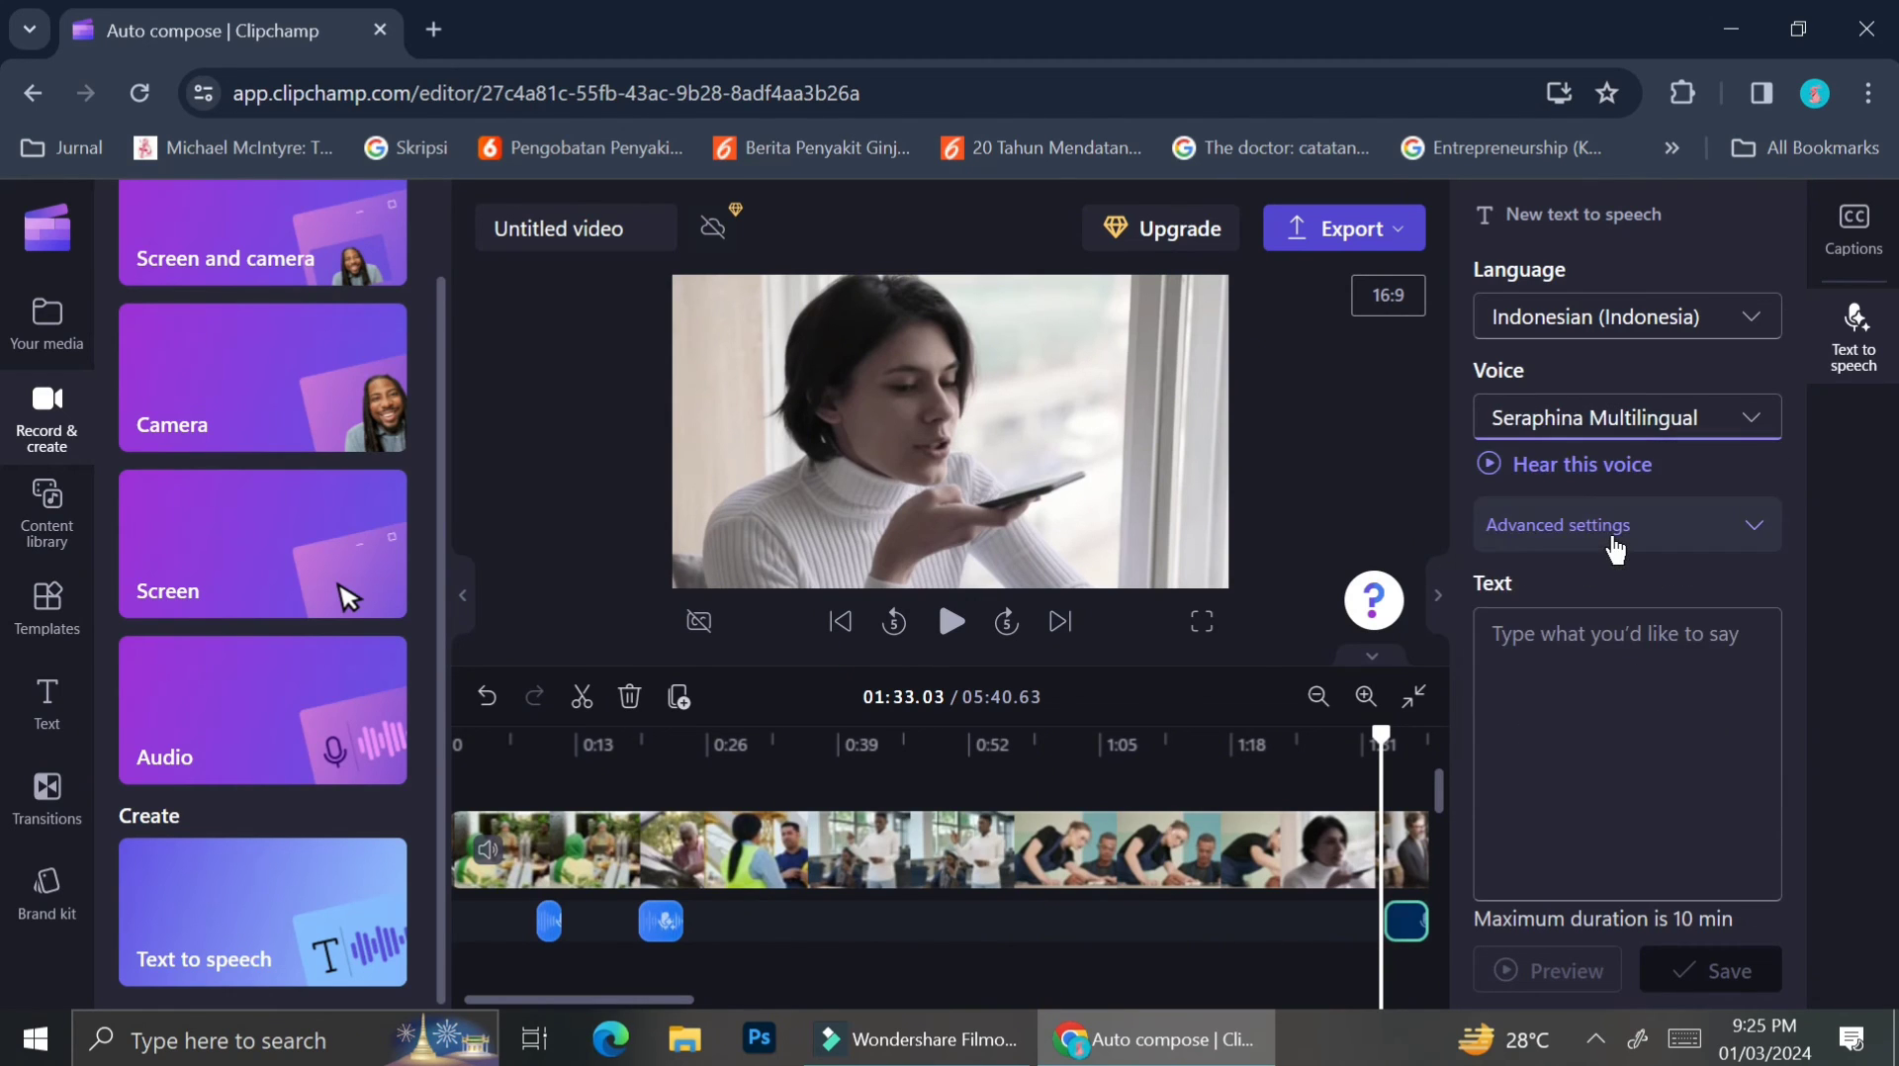
Set the vocal pitch to Medium and enter the script "Mengikuti perkembangan zaman, bukanlah hal yang mudah".
left_click(1561, 519)
left_click(1588, 721)
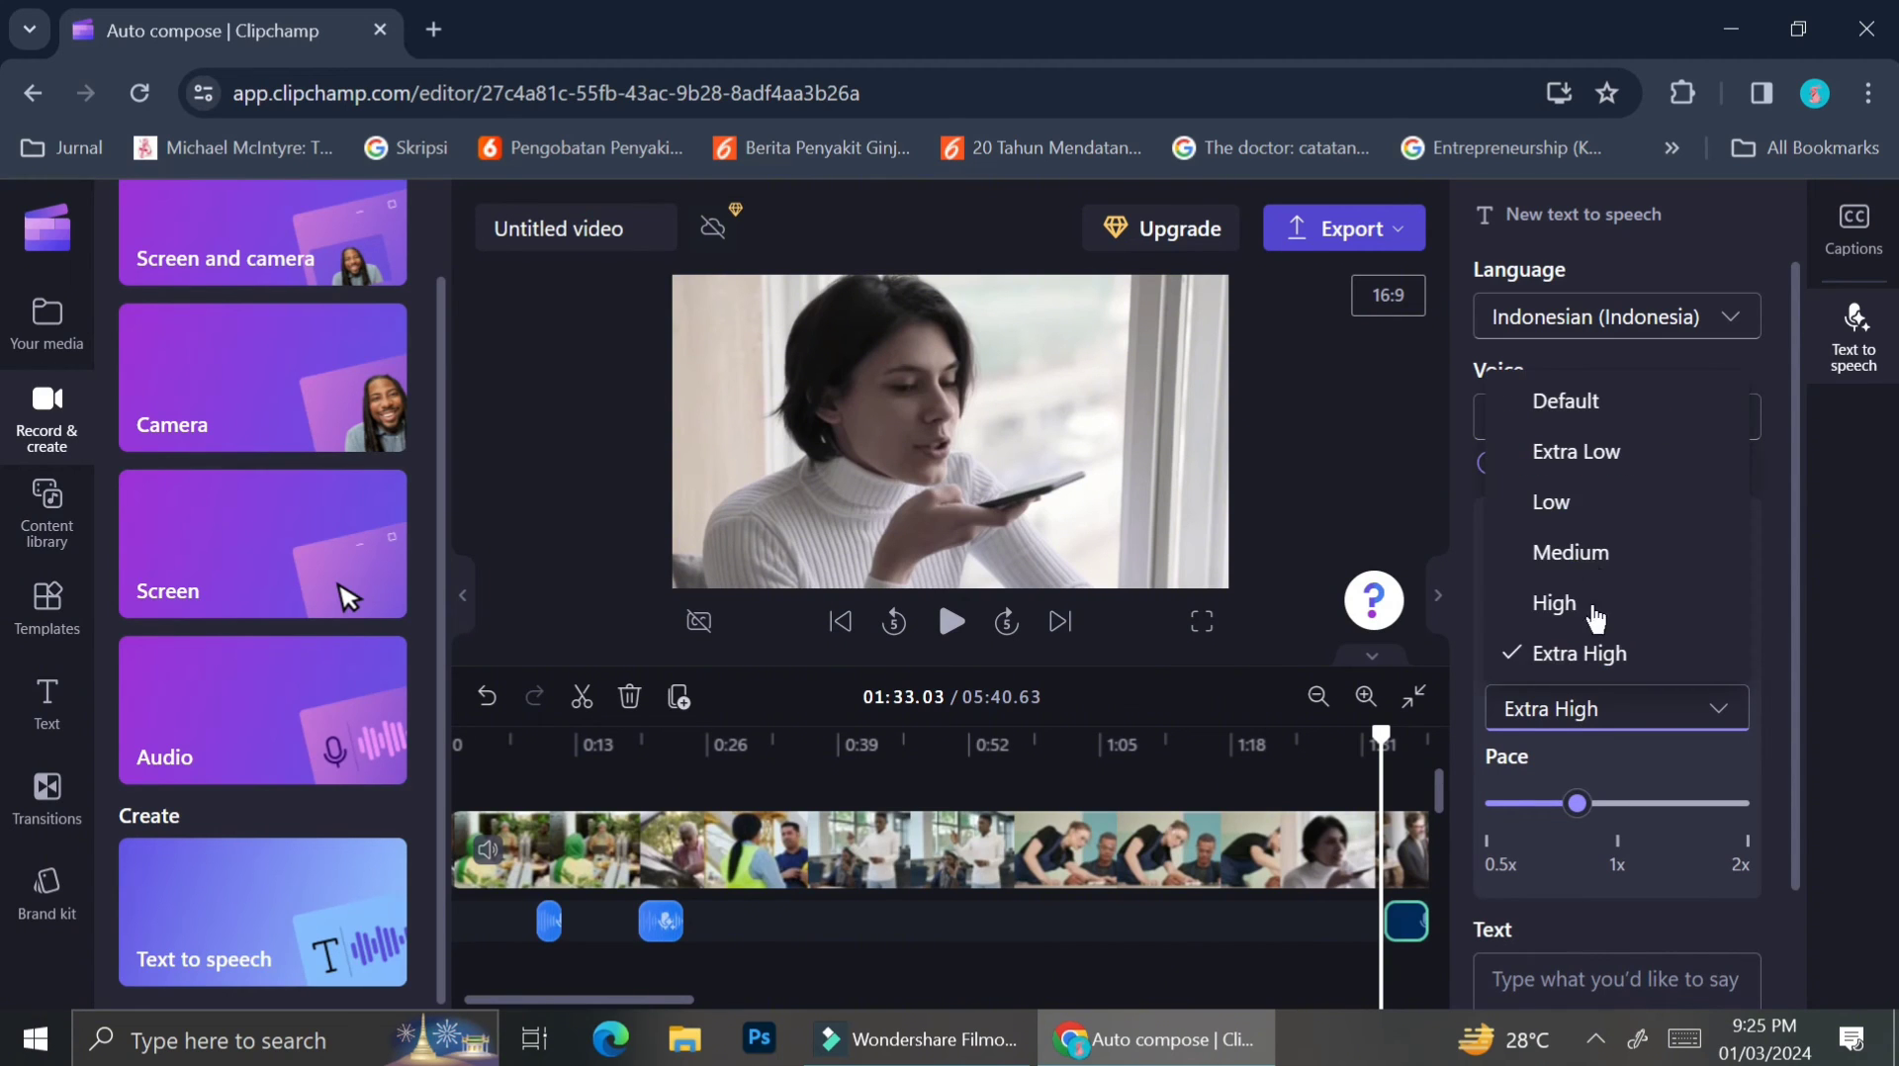
left_click(1591, 551)
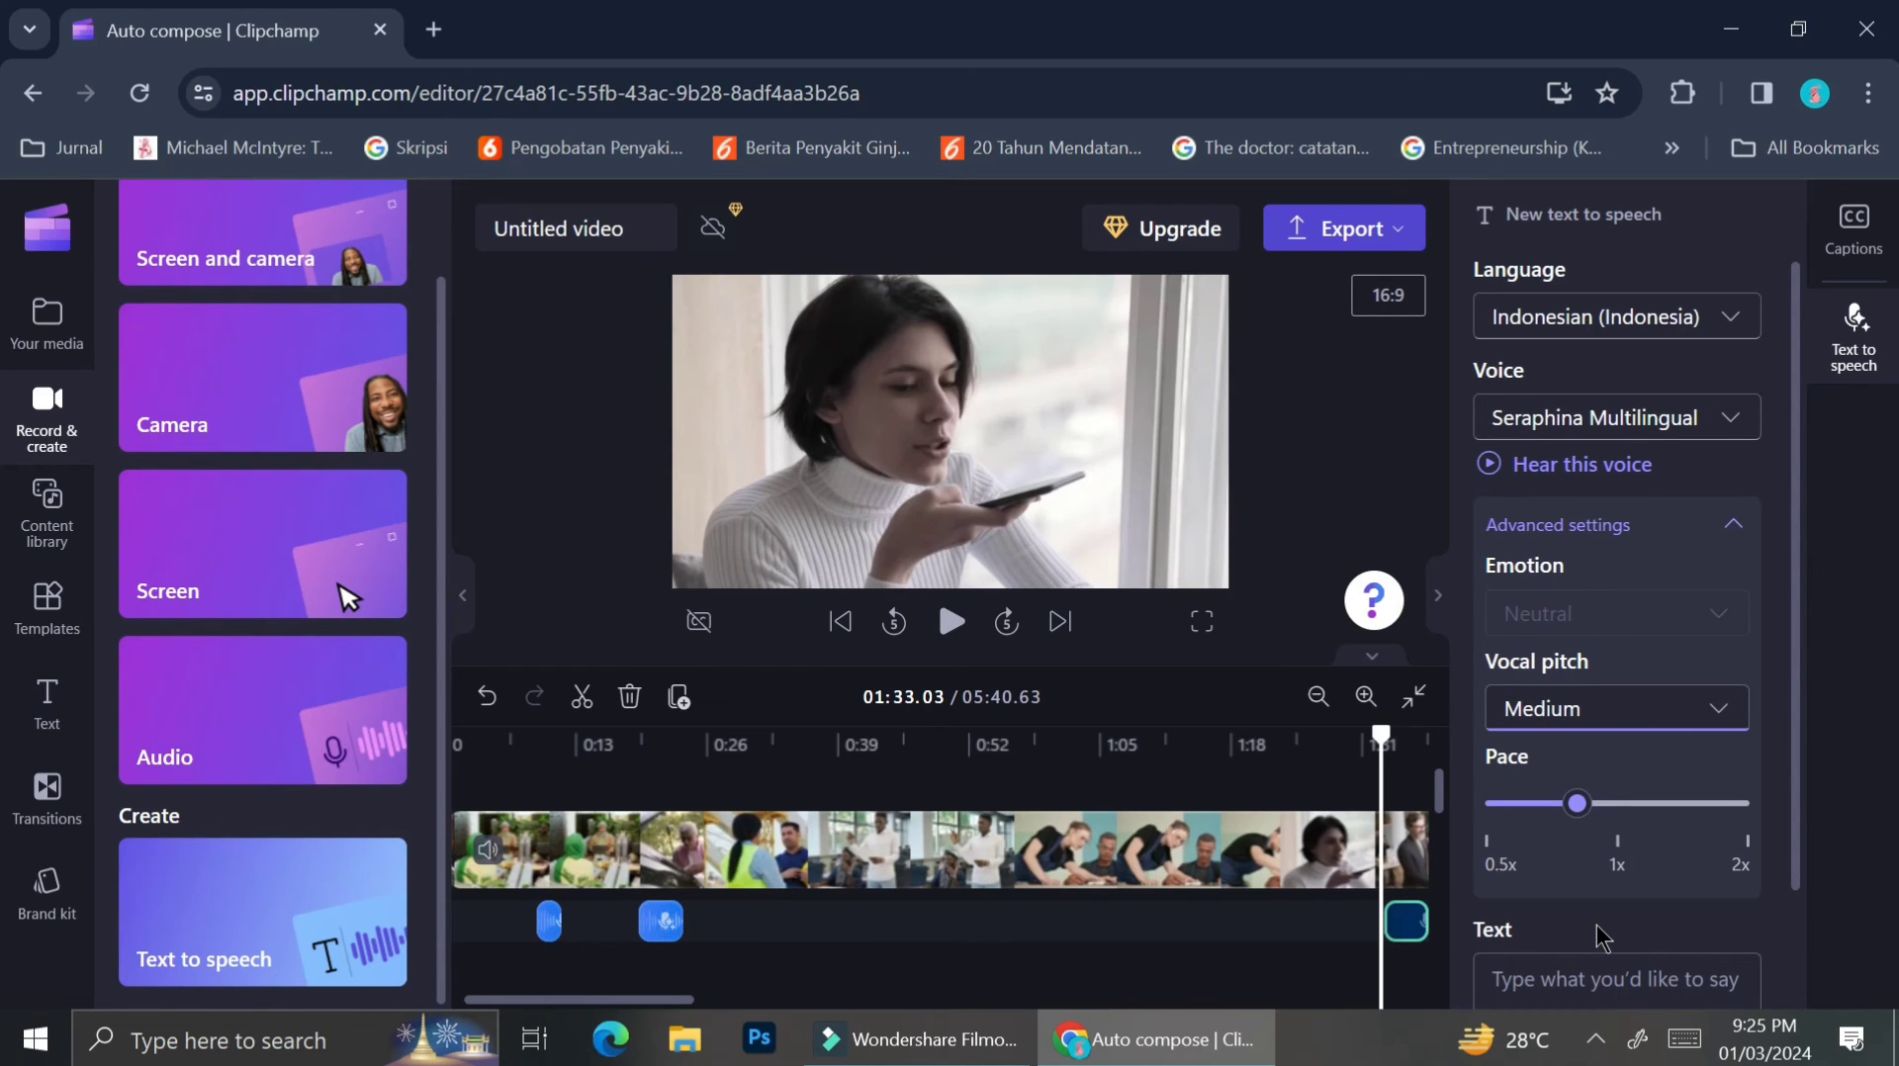
left_click(1587, 964)
scroll(1588, 966, "down", 2)
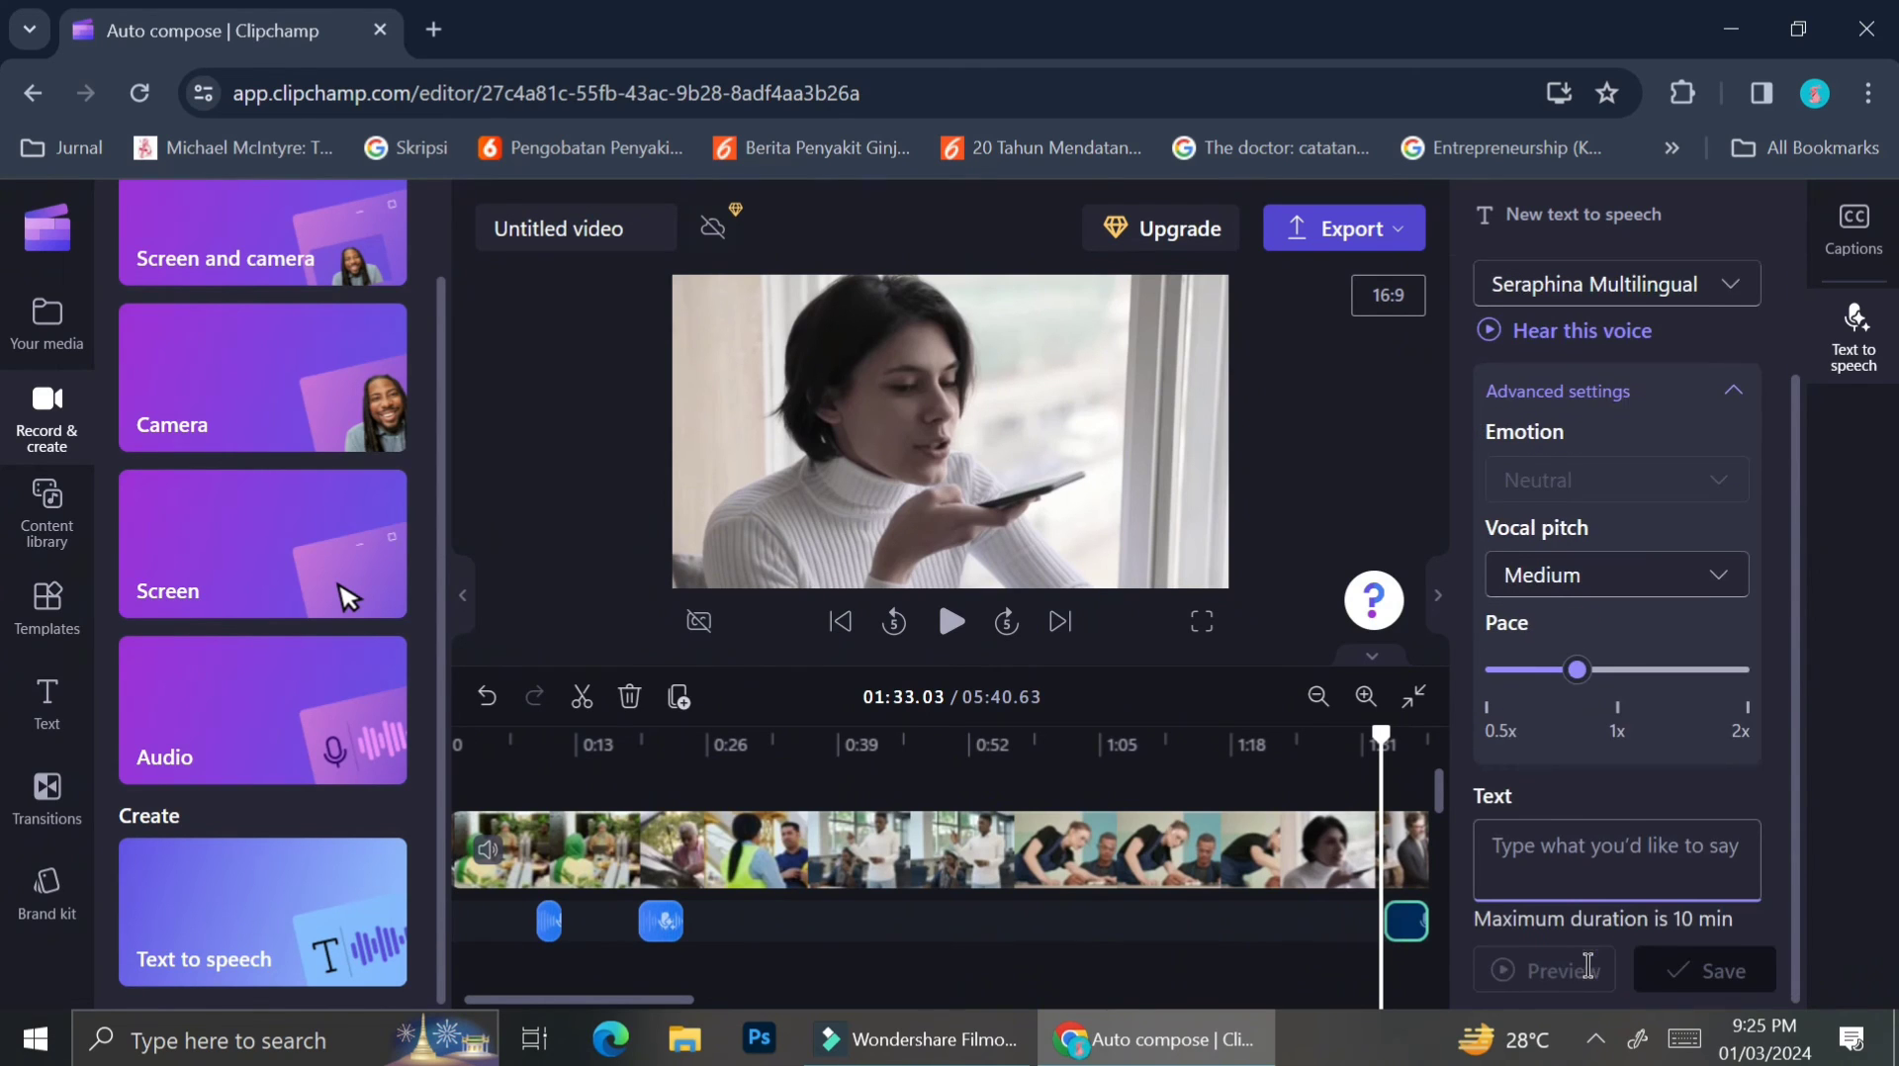
type("Mengikuti")
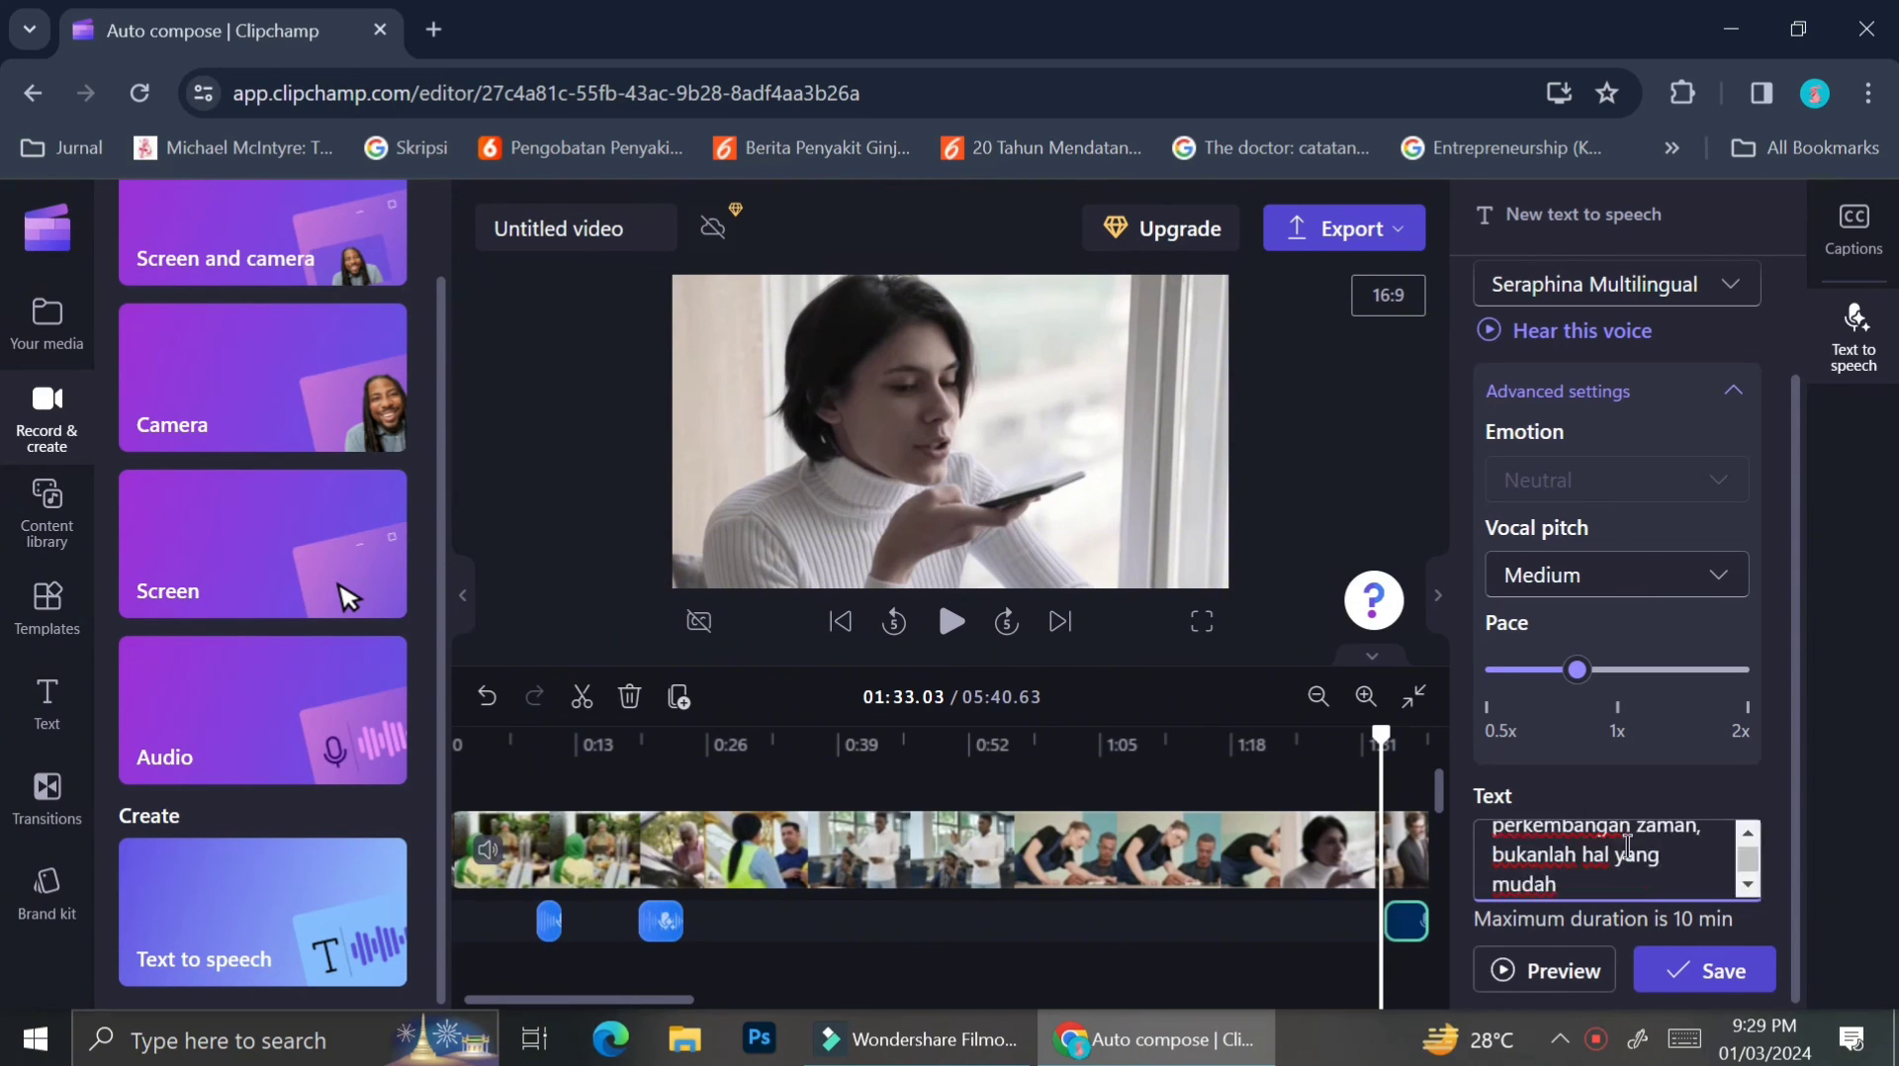
Preview the voiceover, raise its pace to slightly above 1x, and preview it again.
left_click(1564, 969)
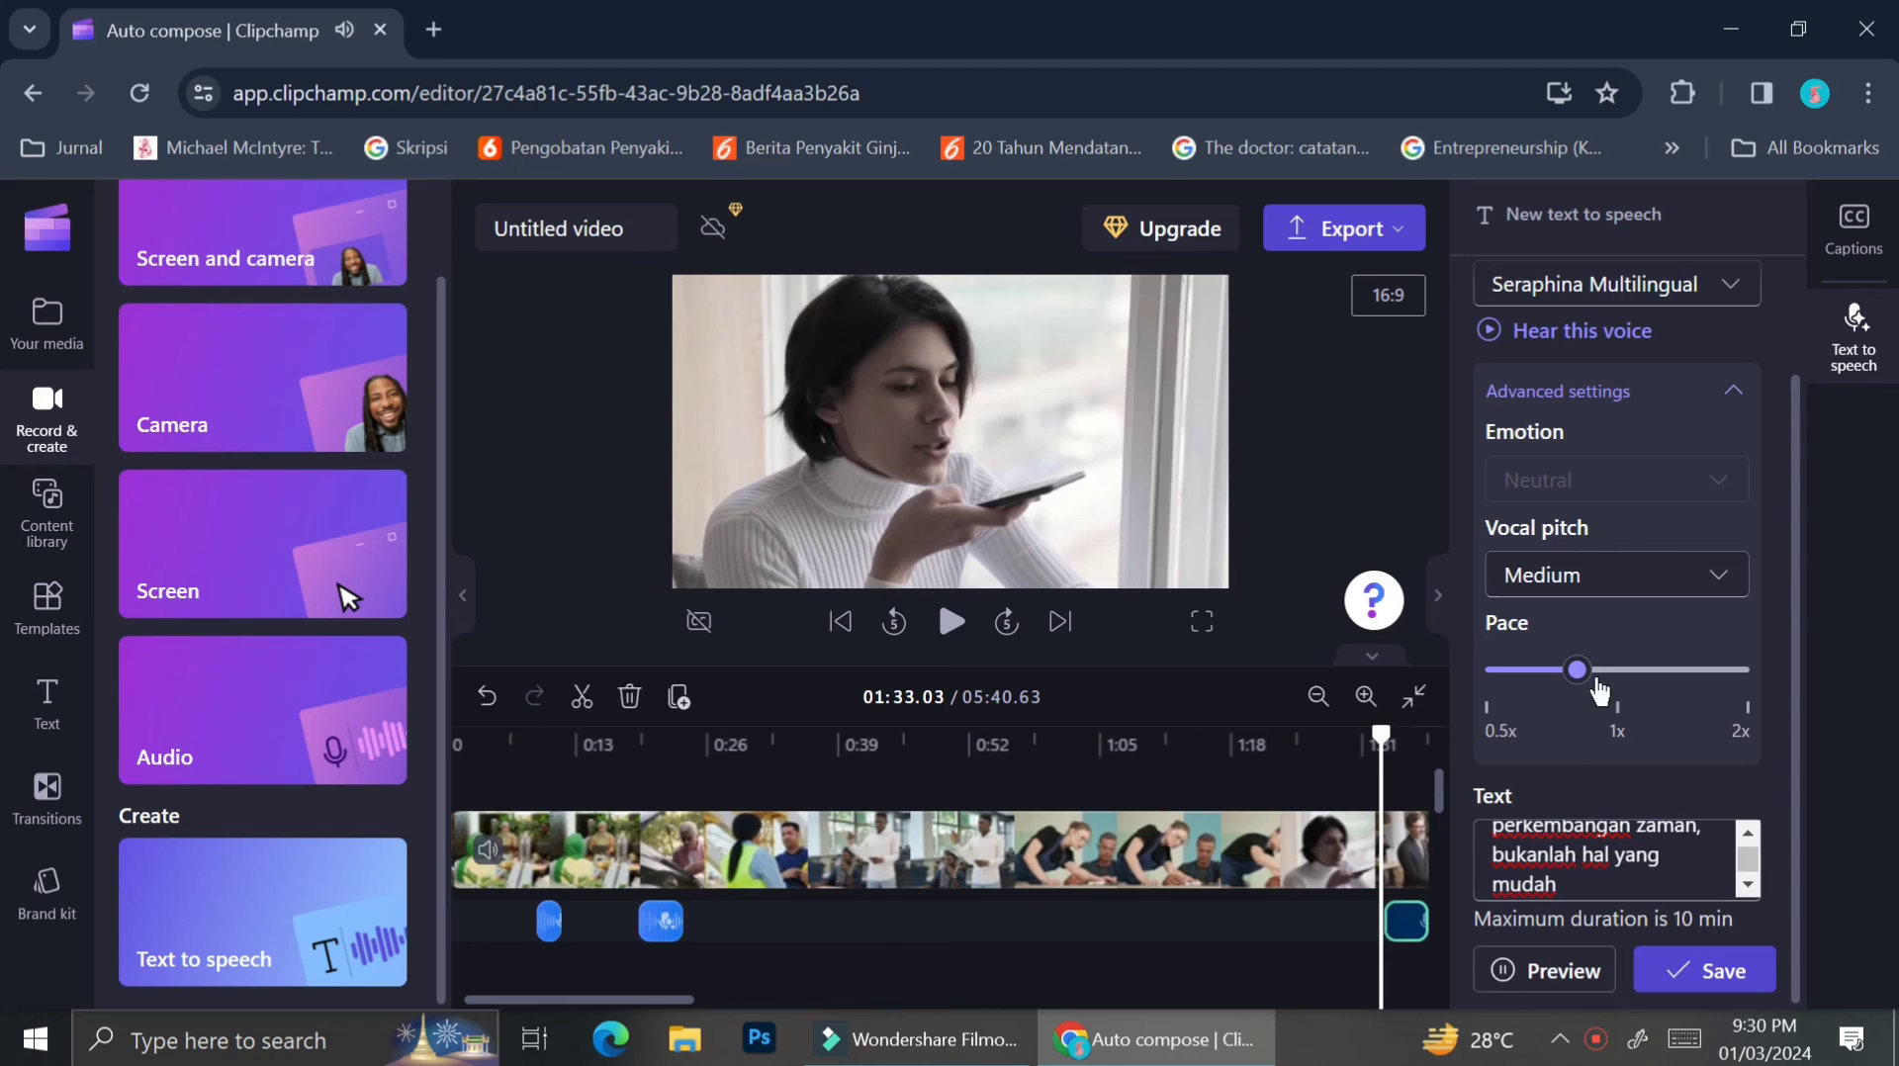
left_click_drag(1580, 672, 1642, 672)
left_click(1549, 971)
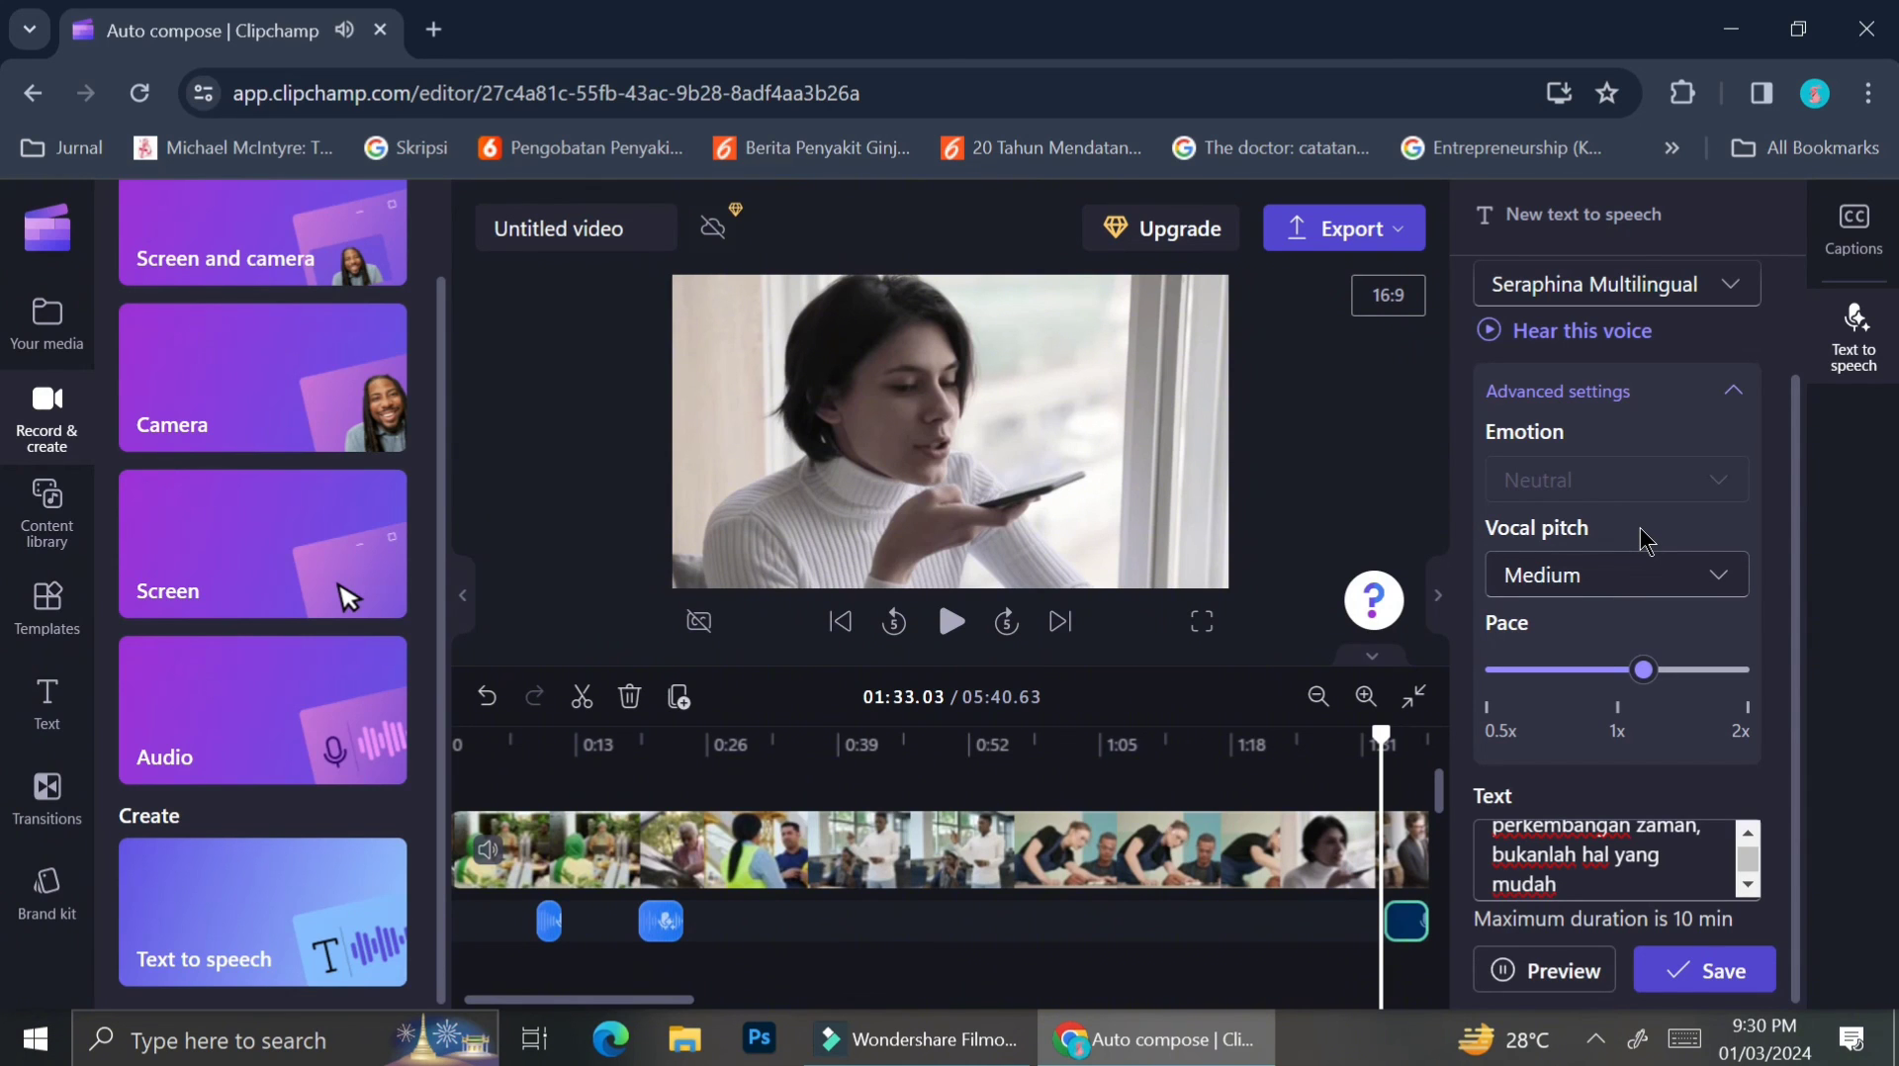
Change the voice to Gadis, then preview and save the voiceover.
scroll(1640, 526, "up", 2)
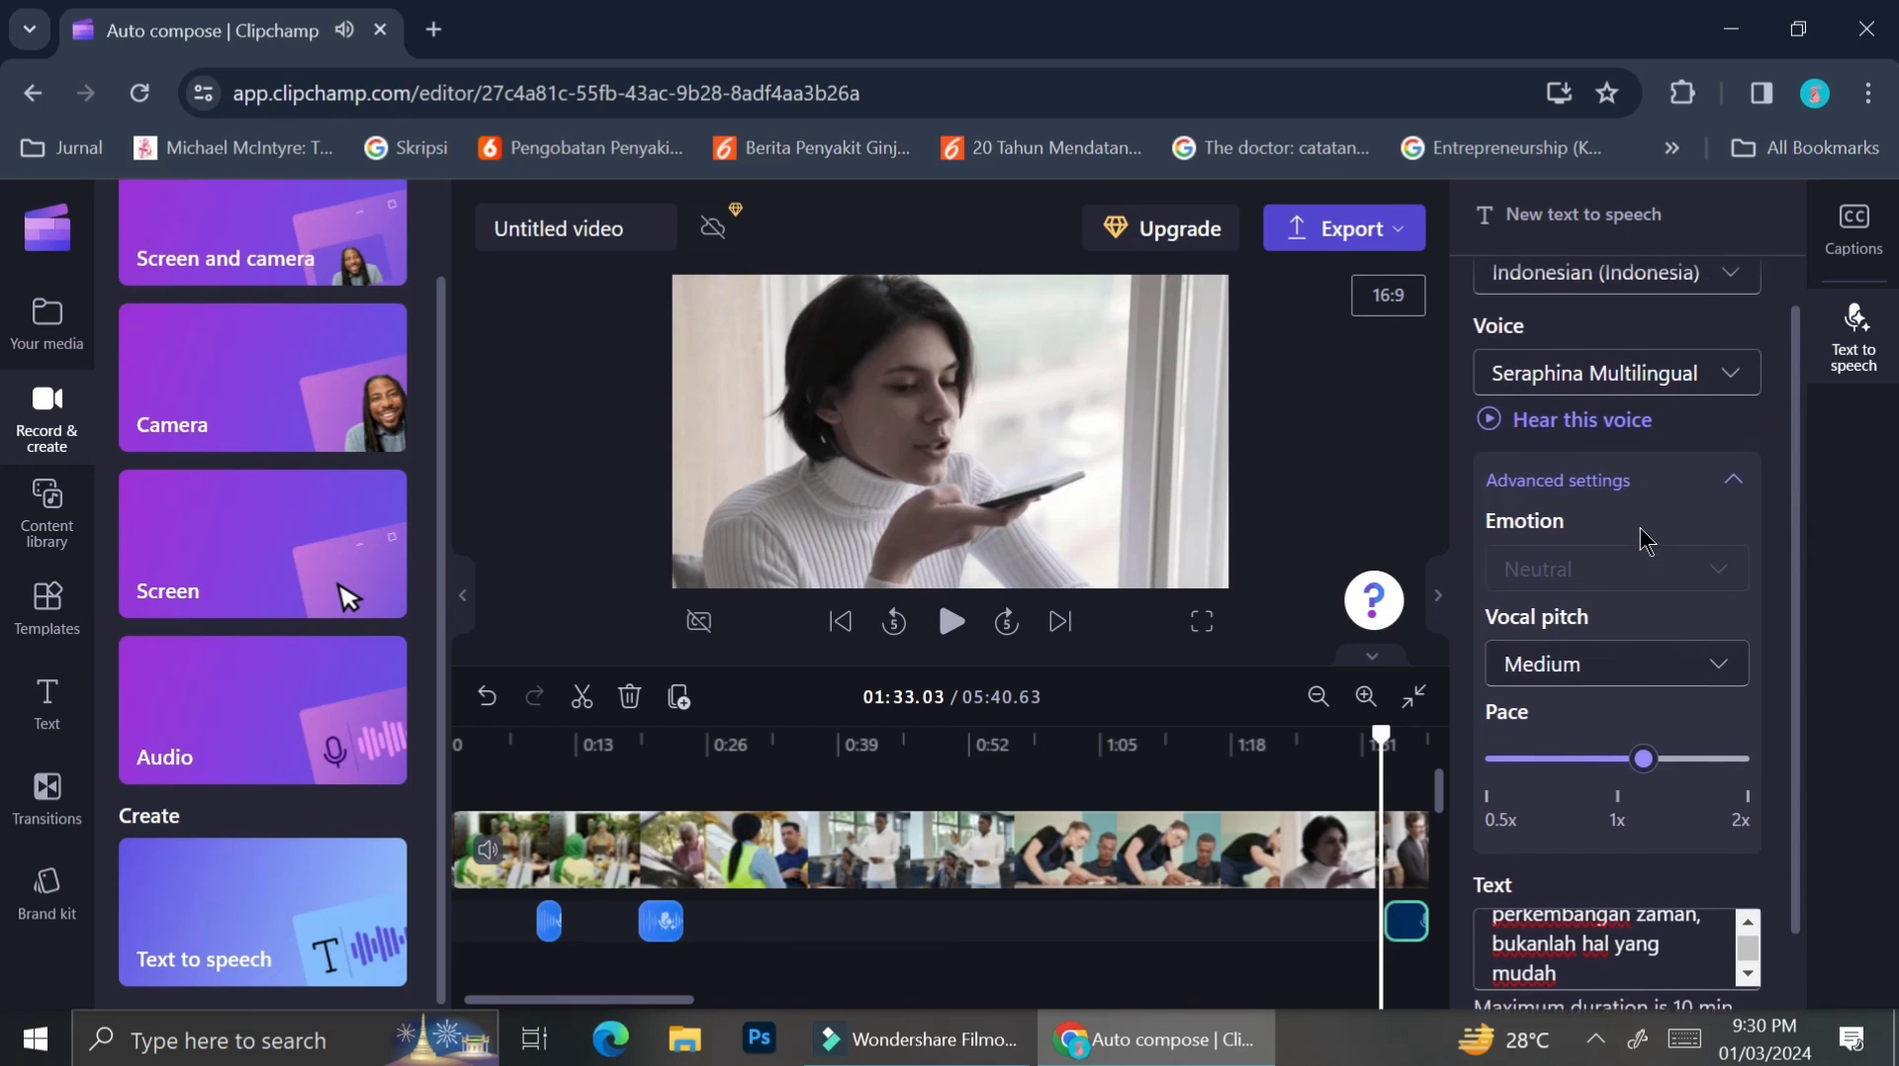
left_click(1671, 374)
left_click(1536, 644)
scroll(1580, 887, "down", 2)
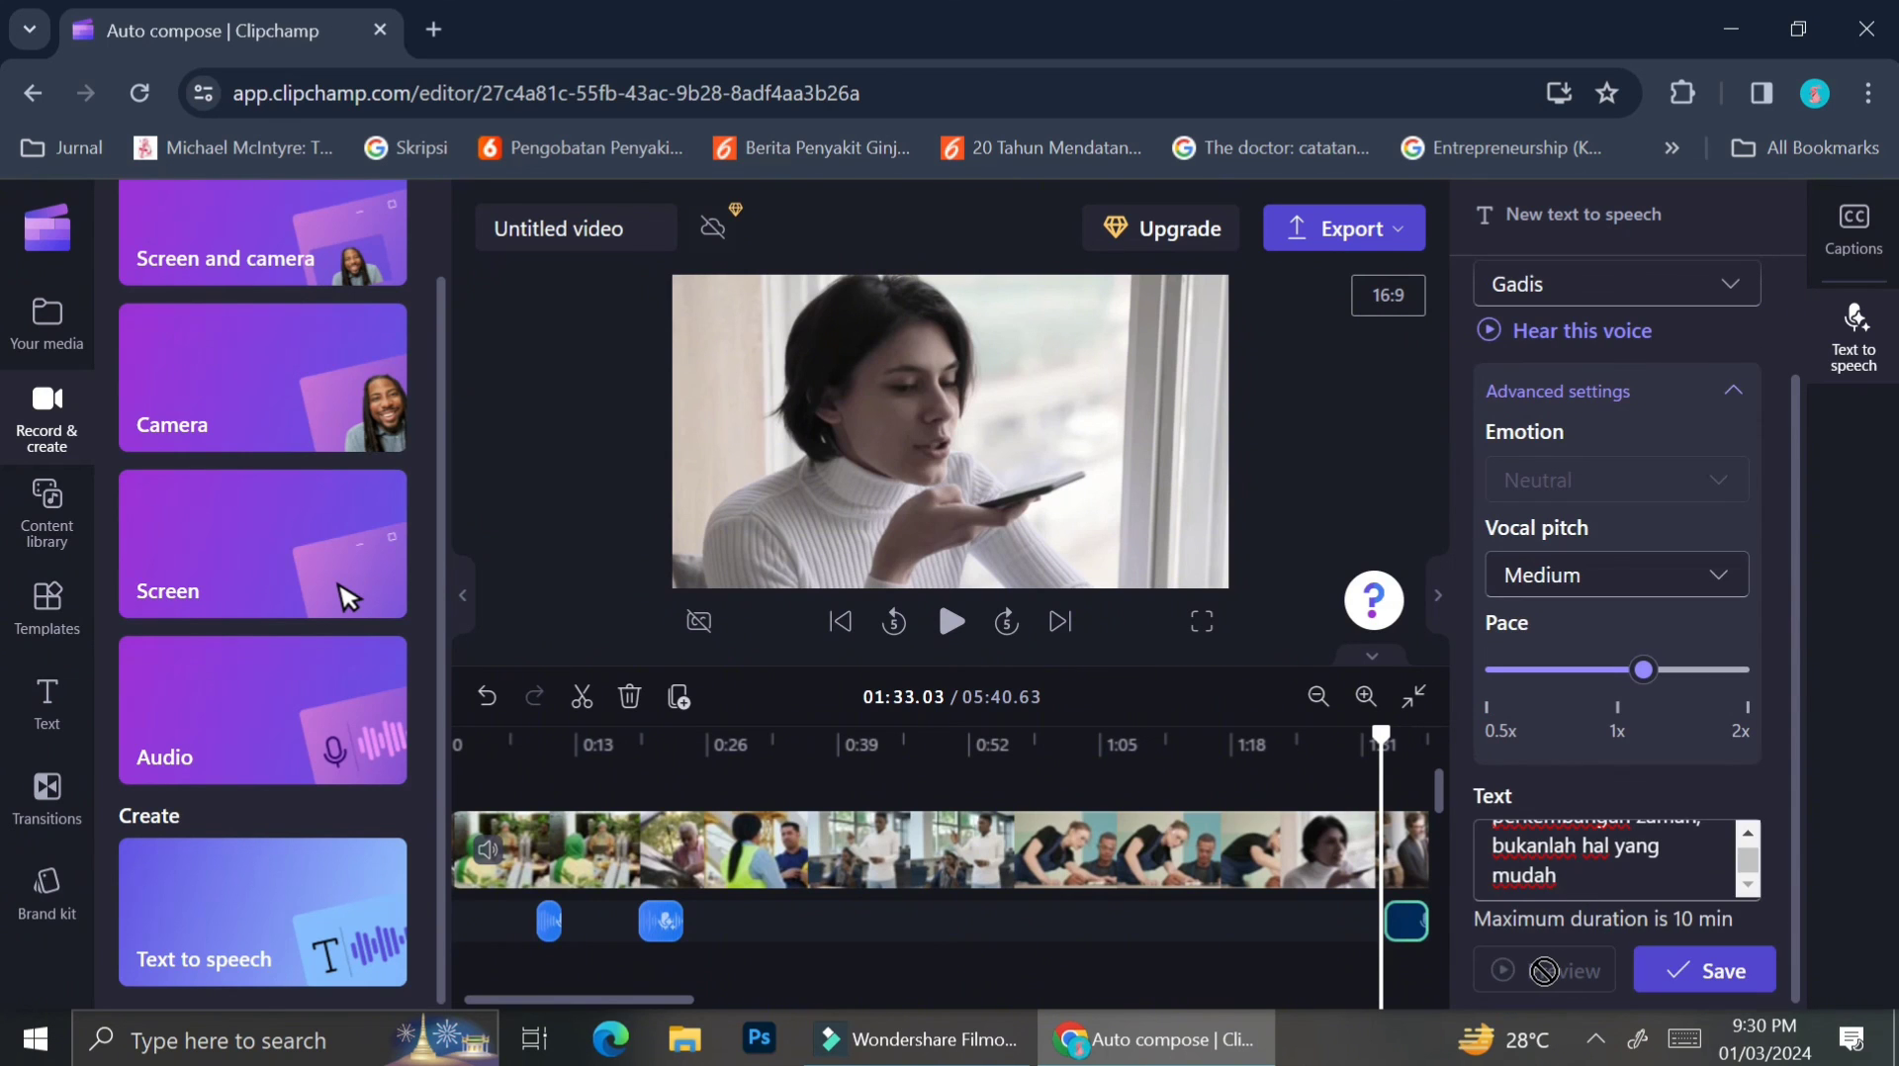
left_click(1547, 977)
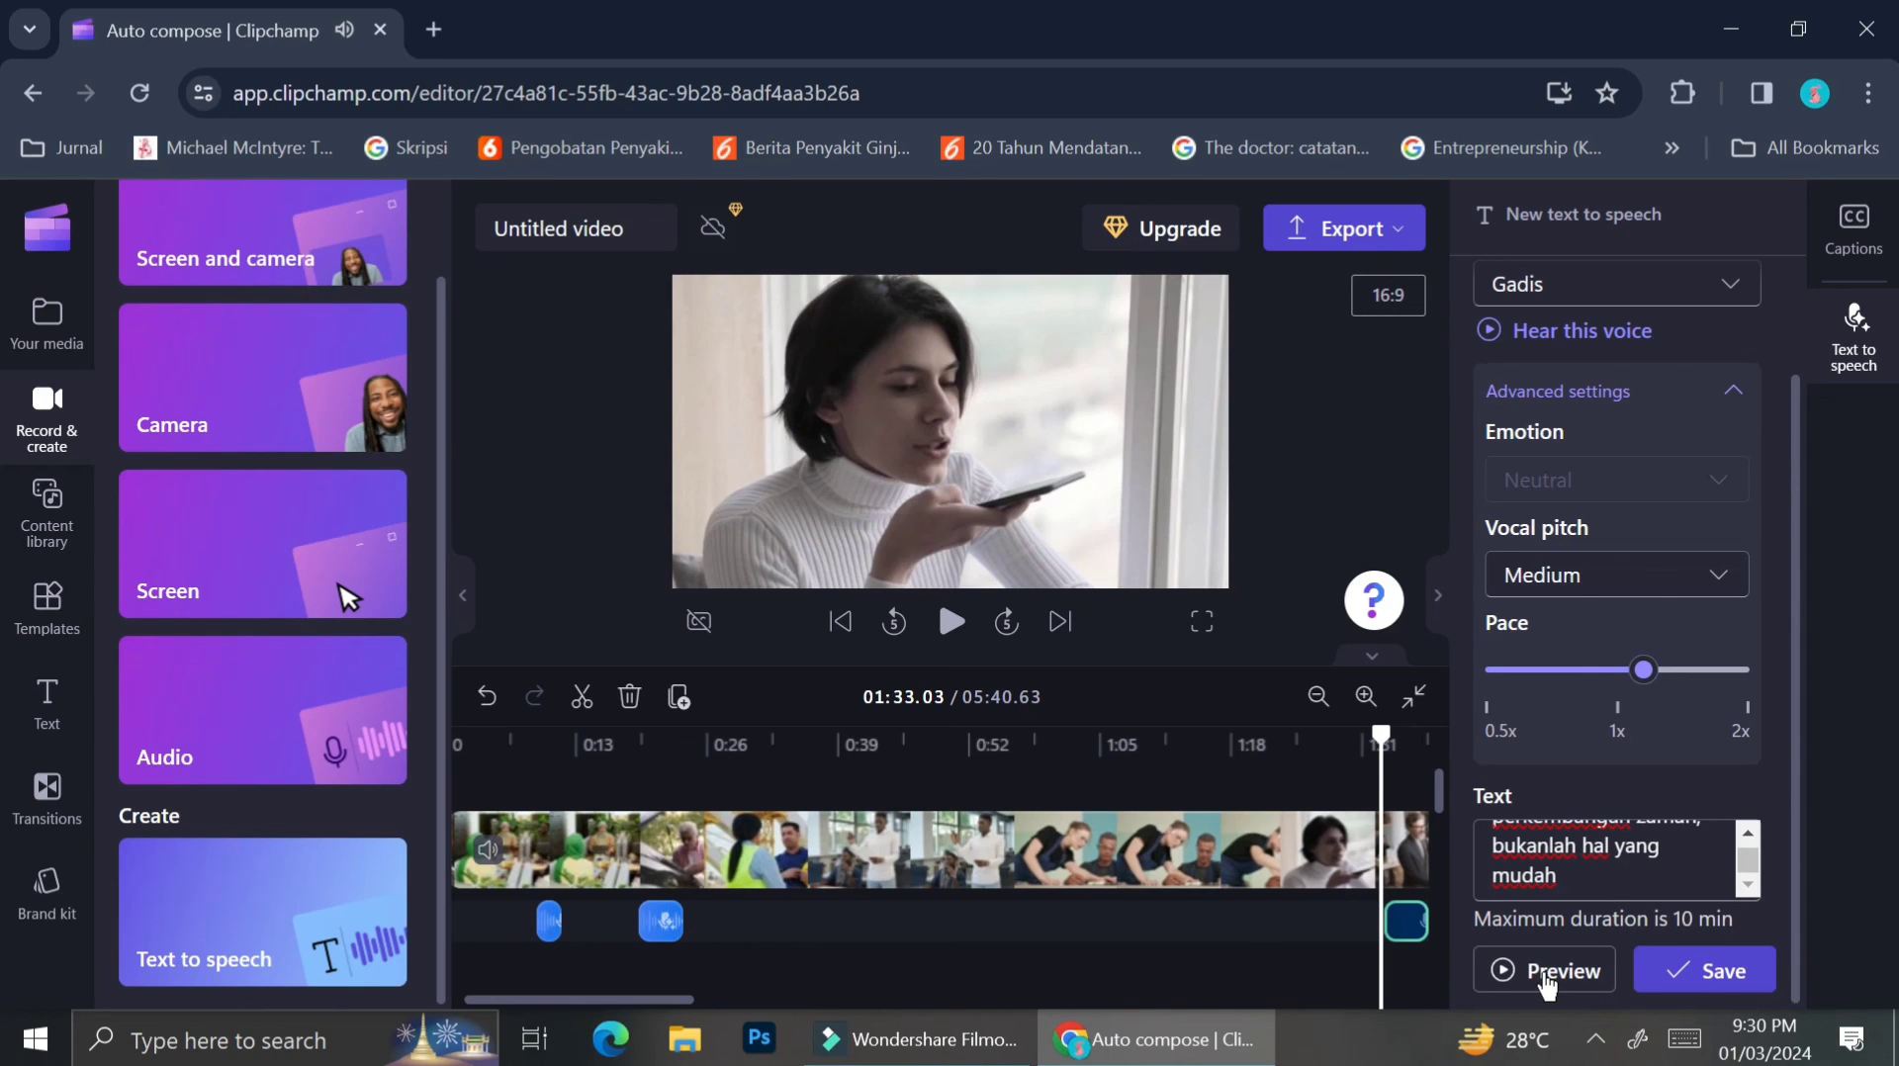
left_click(1697, 977)
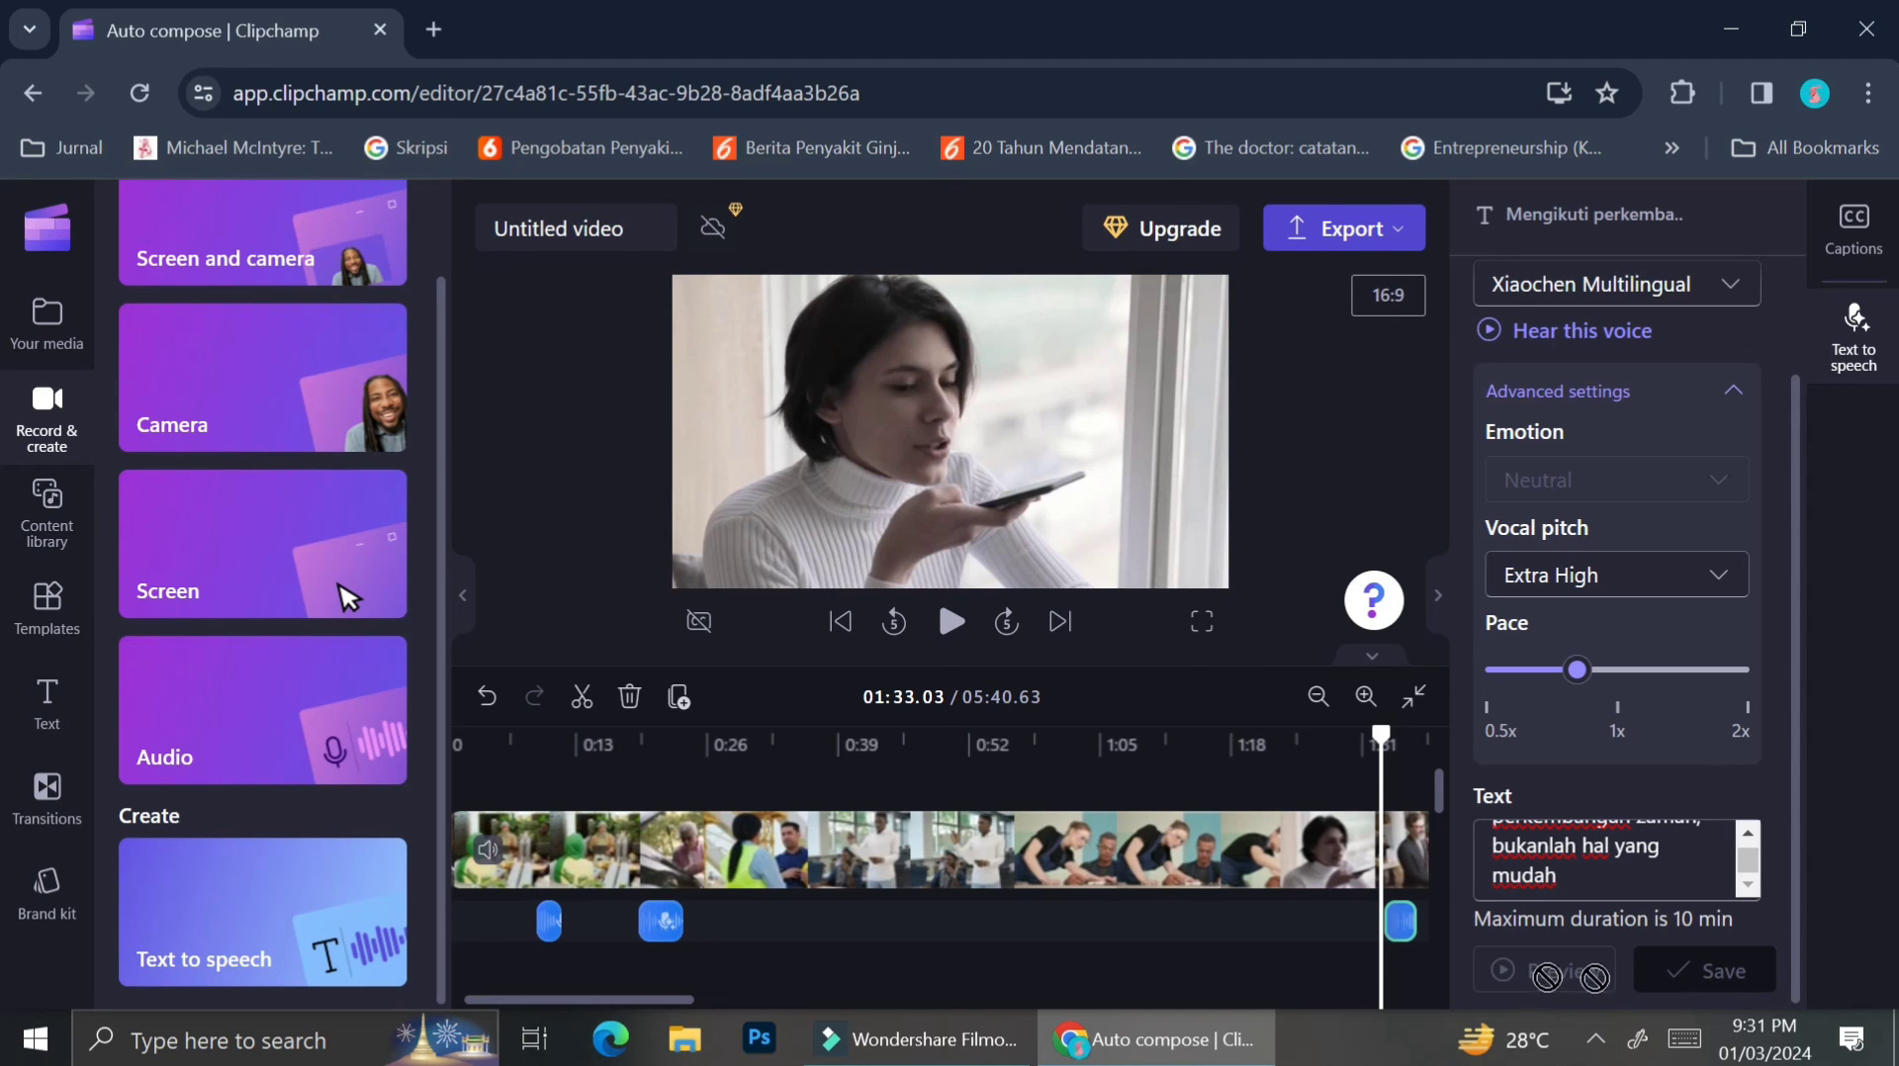
Review the placement of the voiceover clips along the timeline at a reduced zoom level.
scroll(1347, 960, "right", 10)
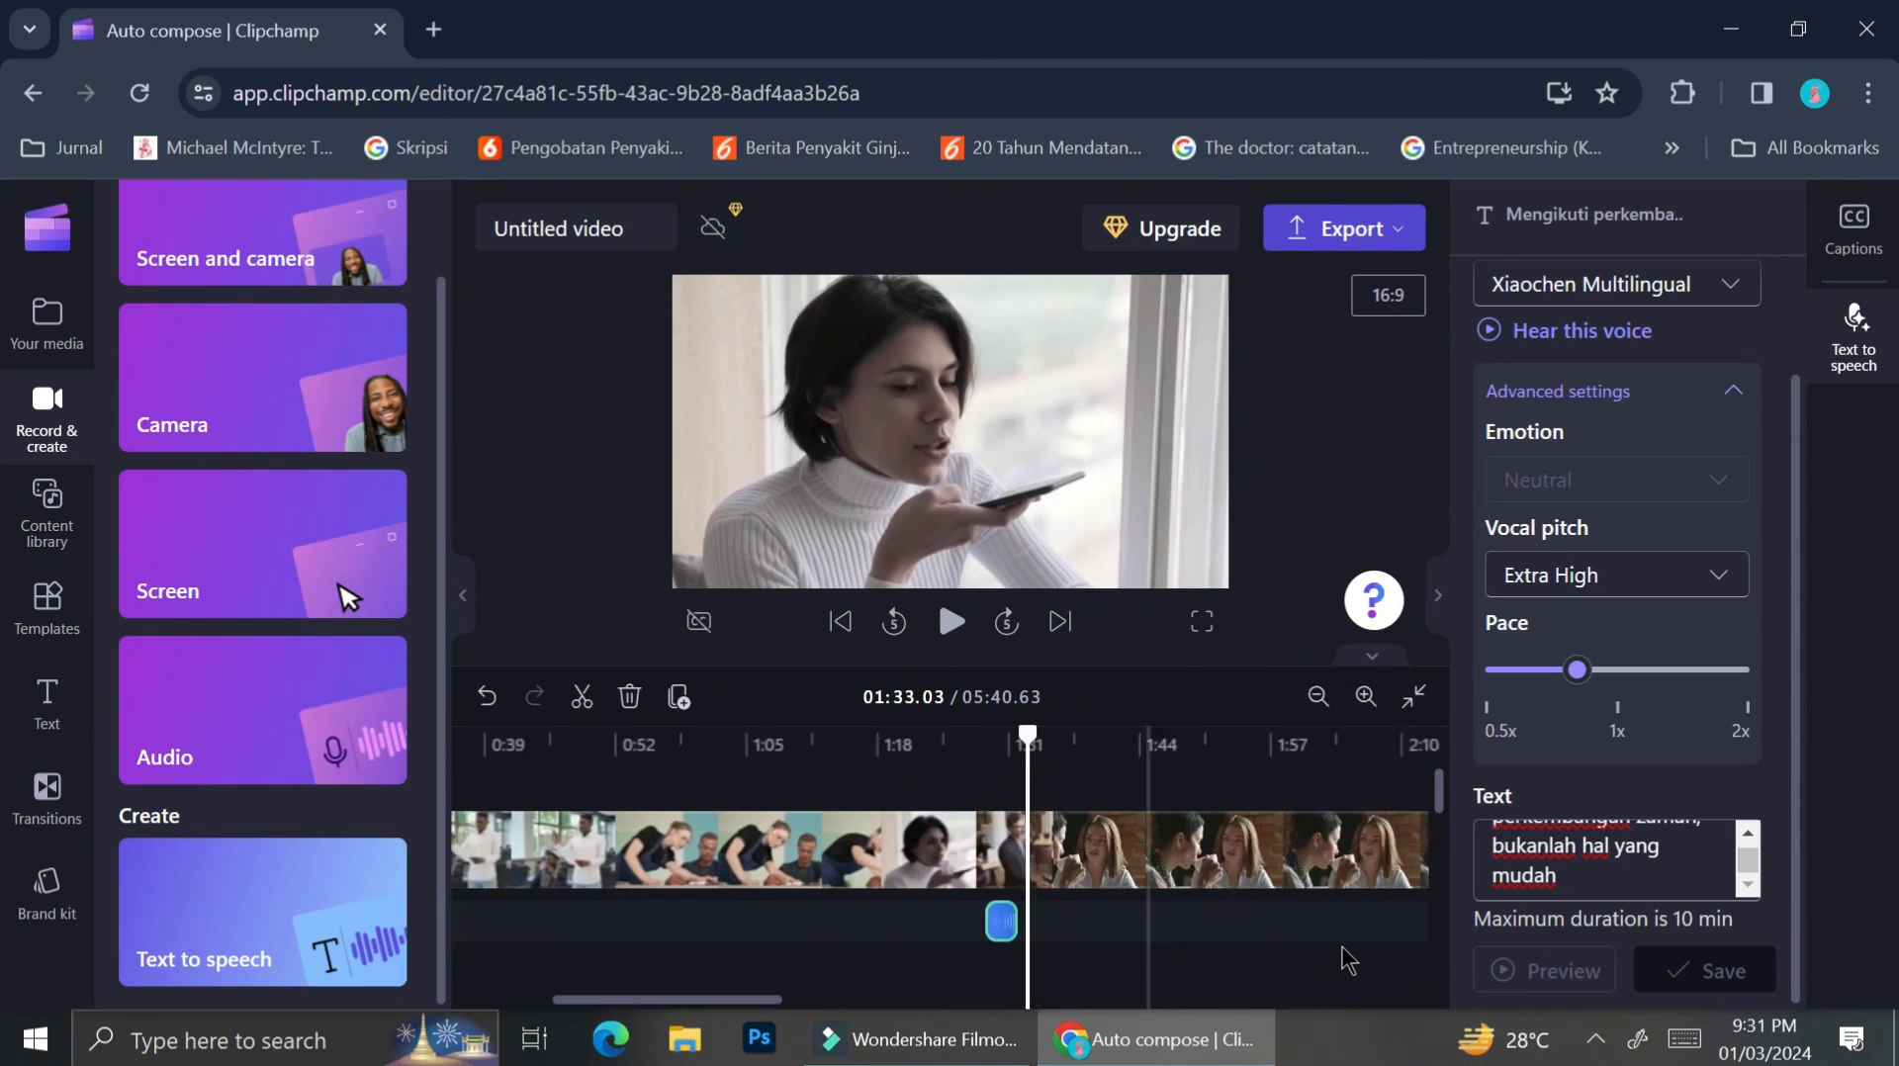
scroll(1347, 960, "right", 4)
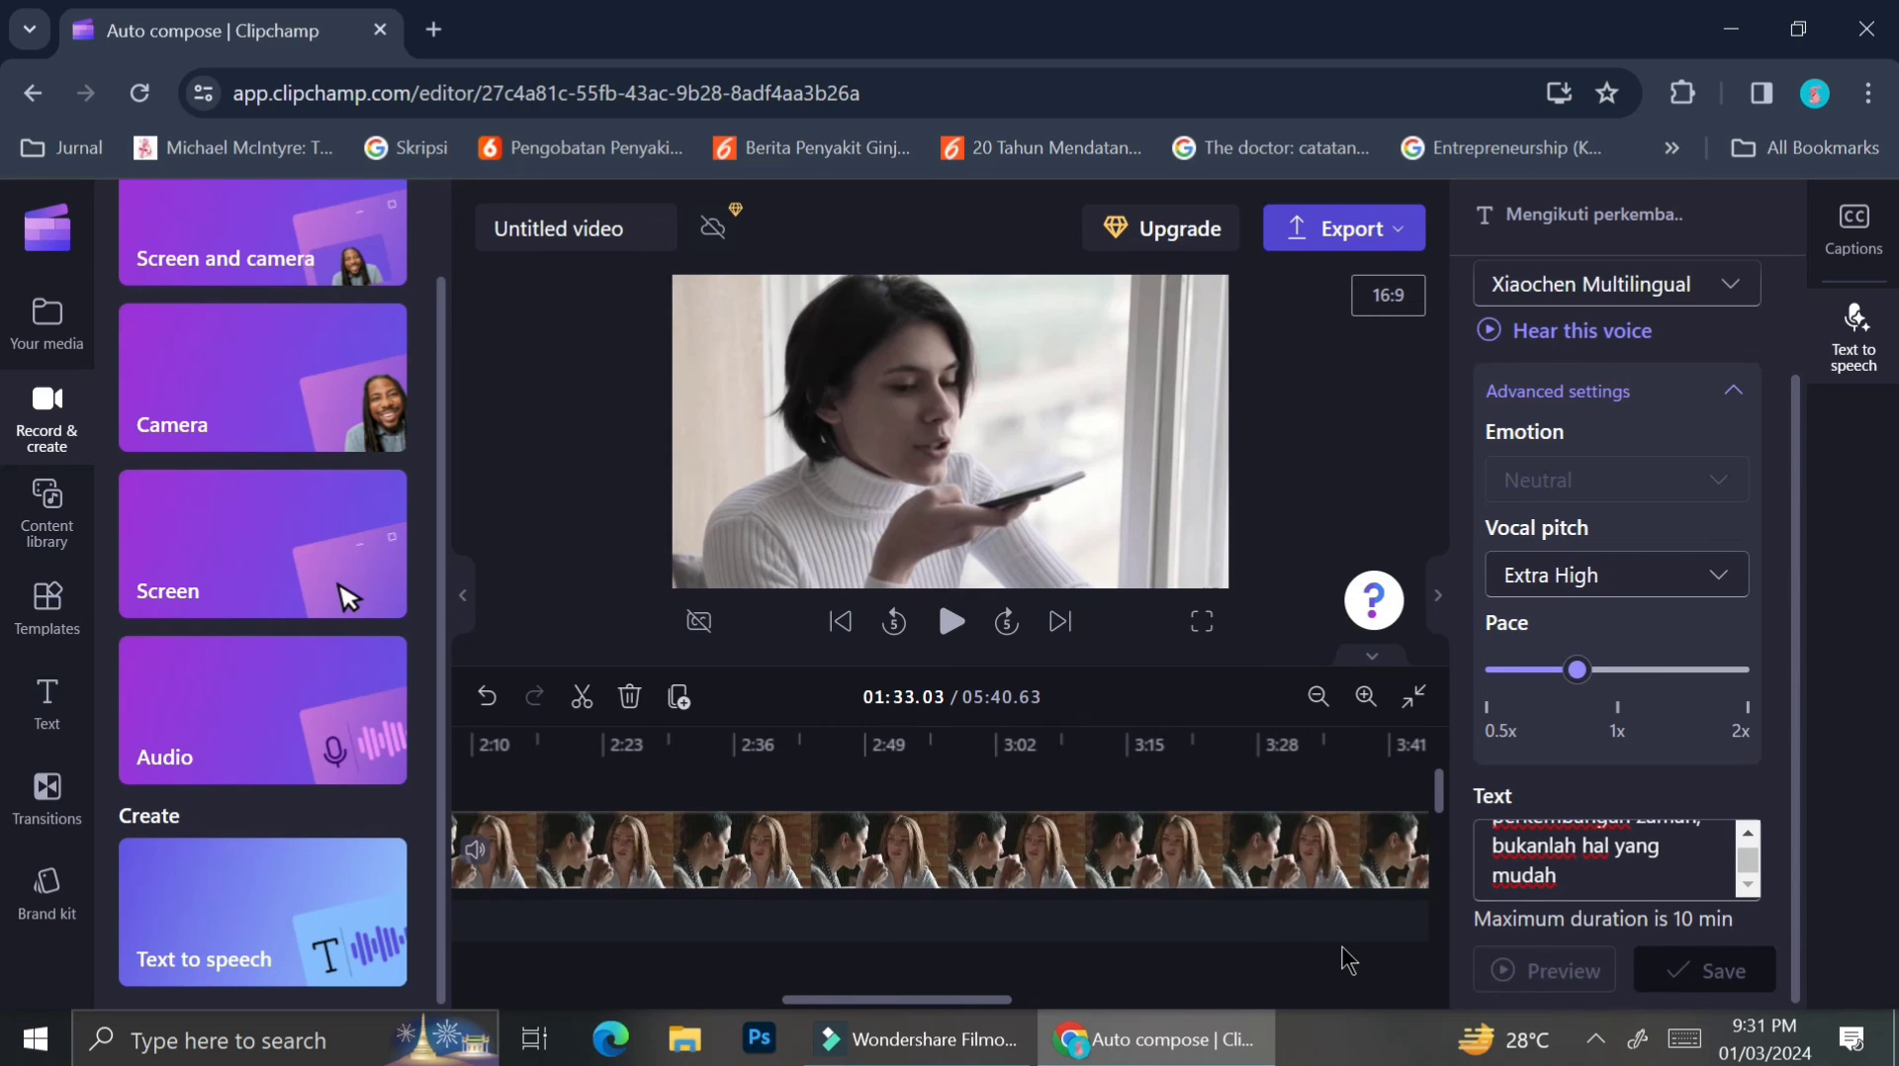
scroll(1221, 917, "down", 3, "ctrl")
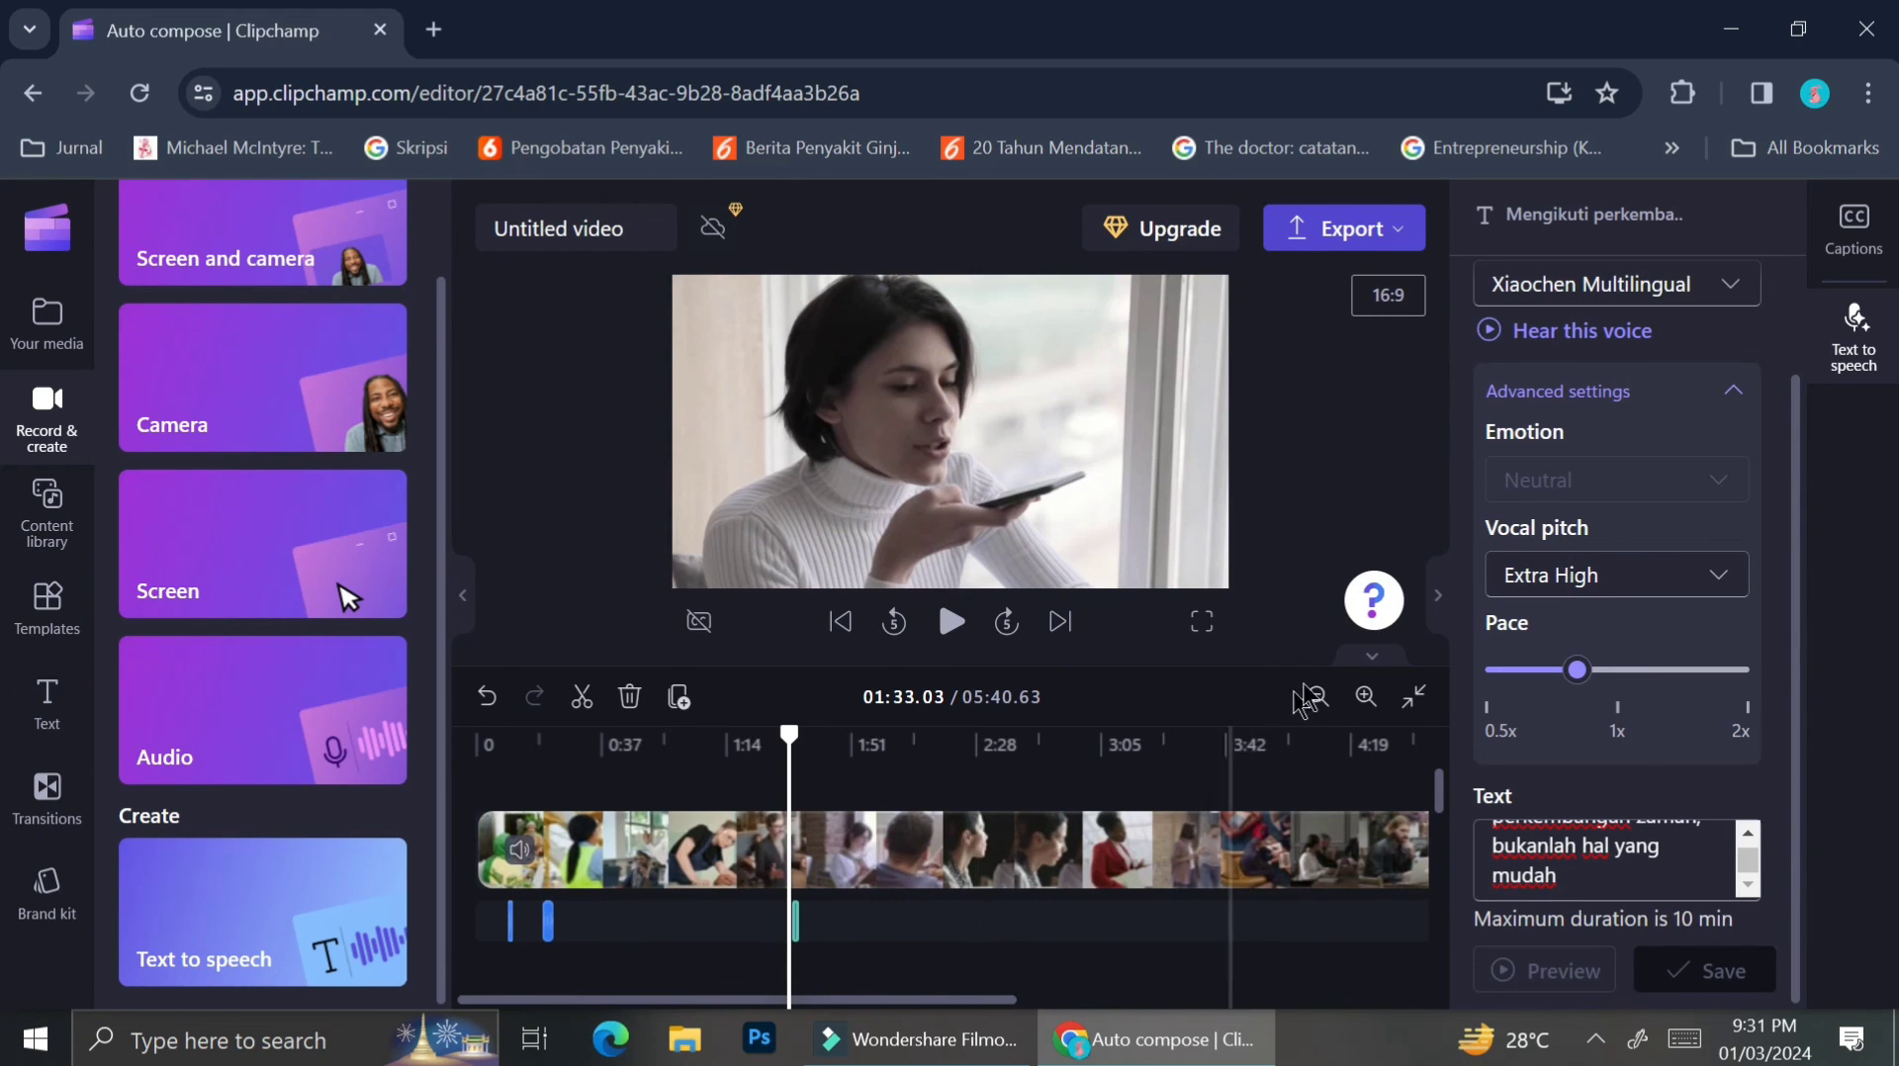
left_click(1366, 698)
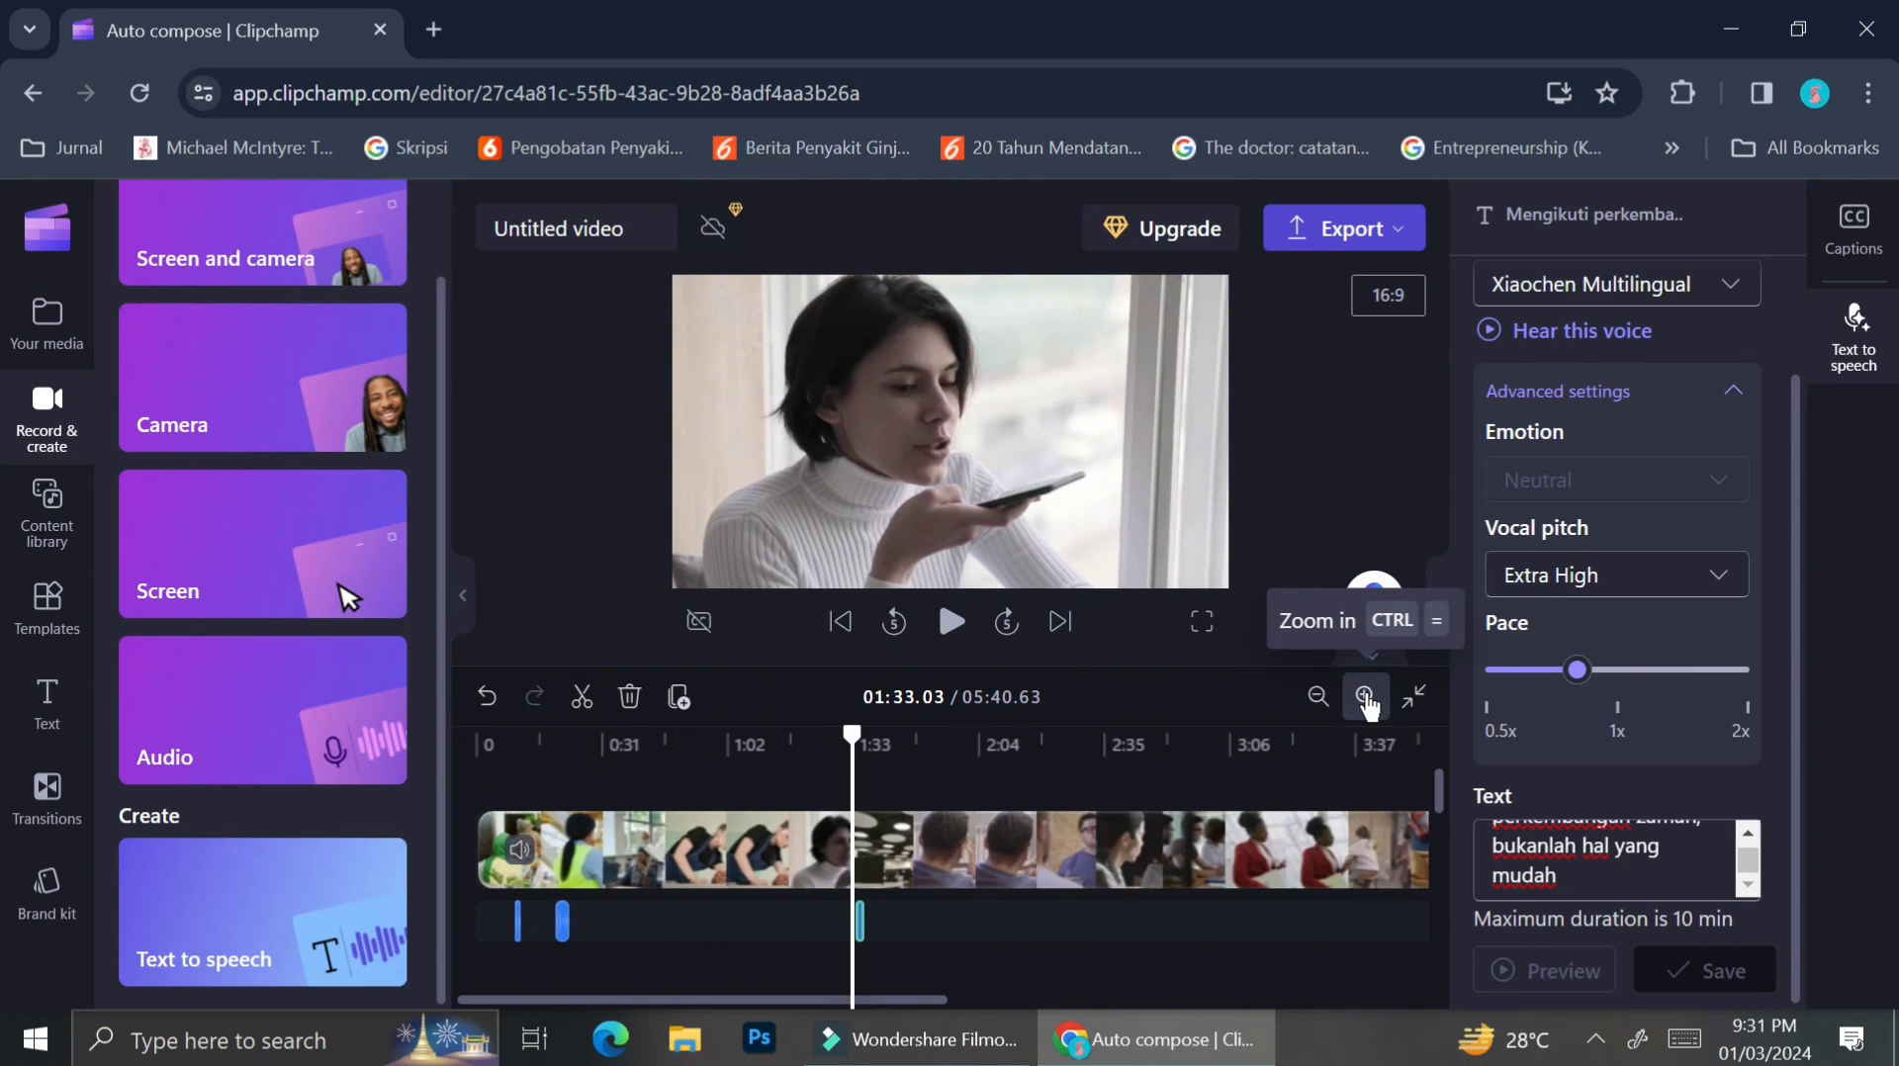
left_click(1366, 699)
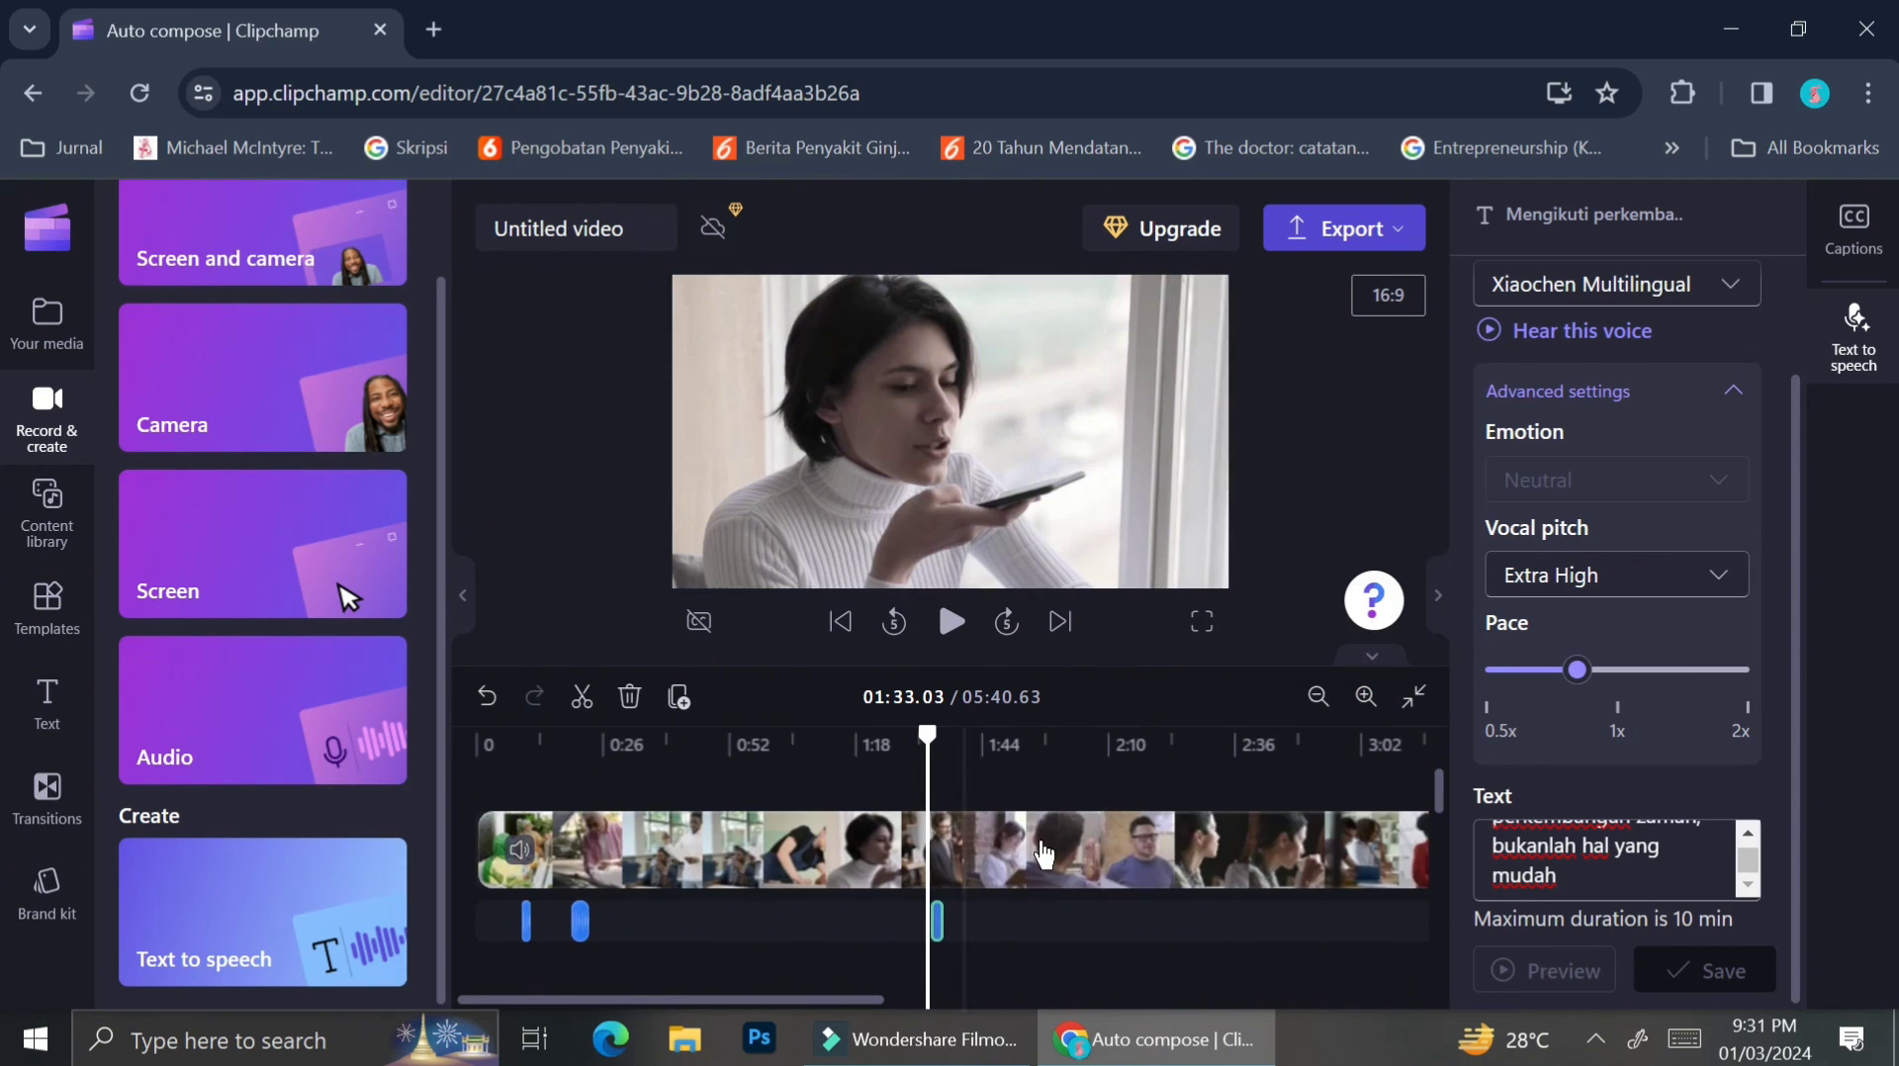
left_click(1318, 698)
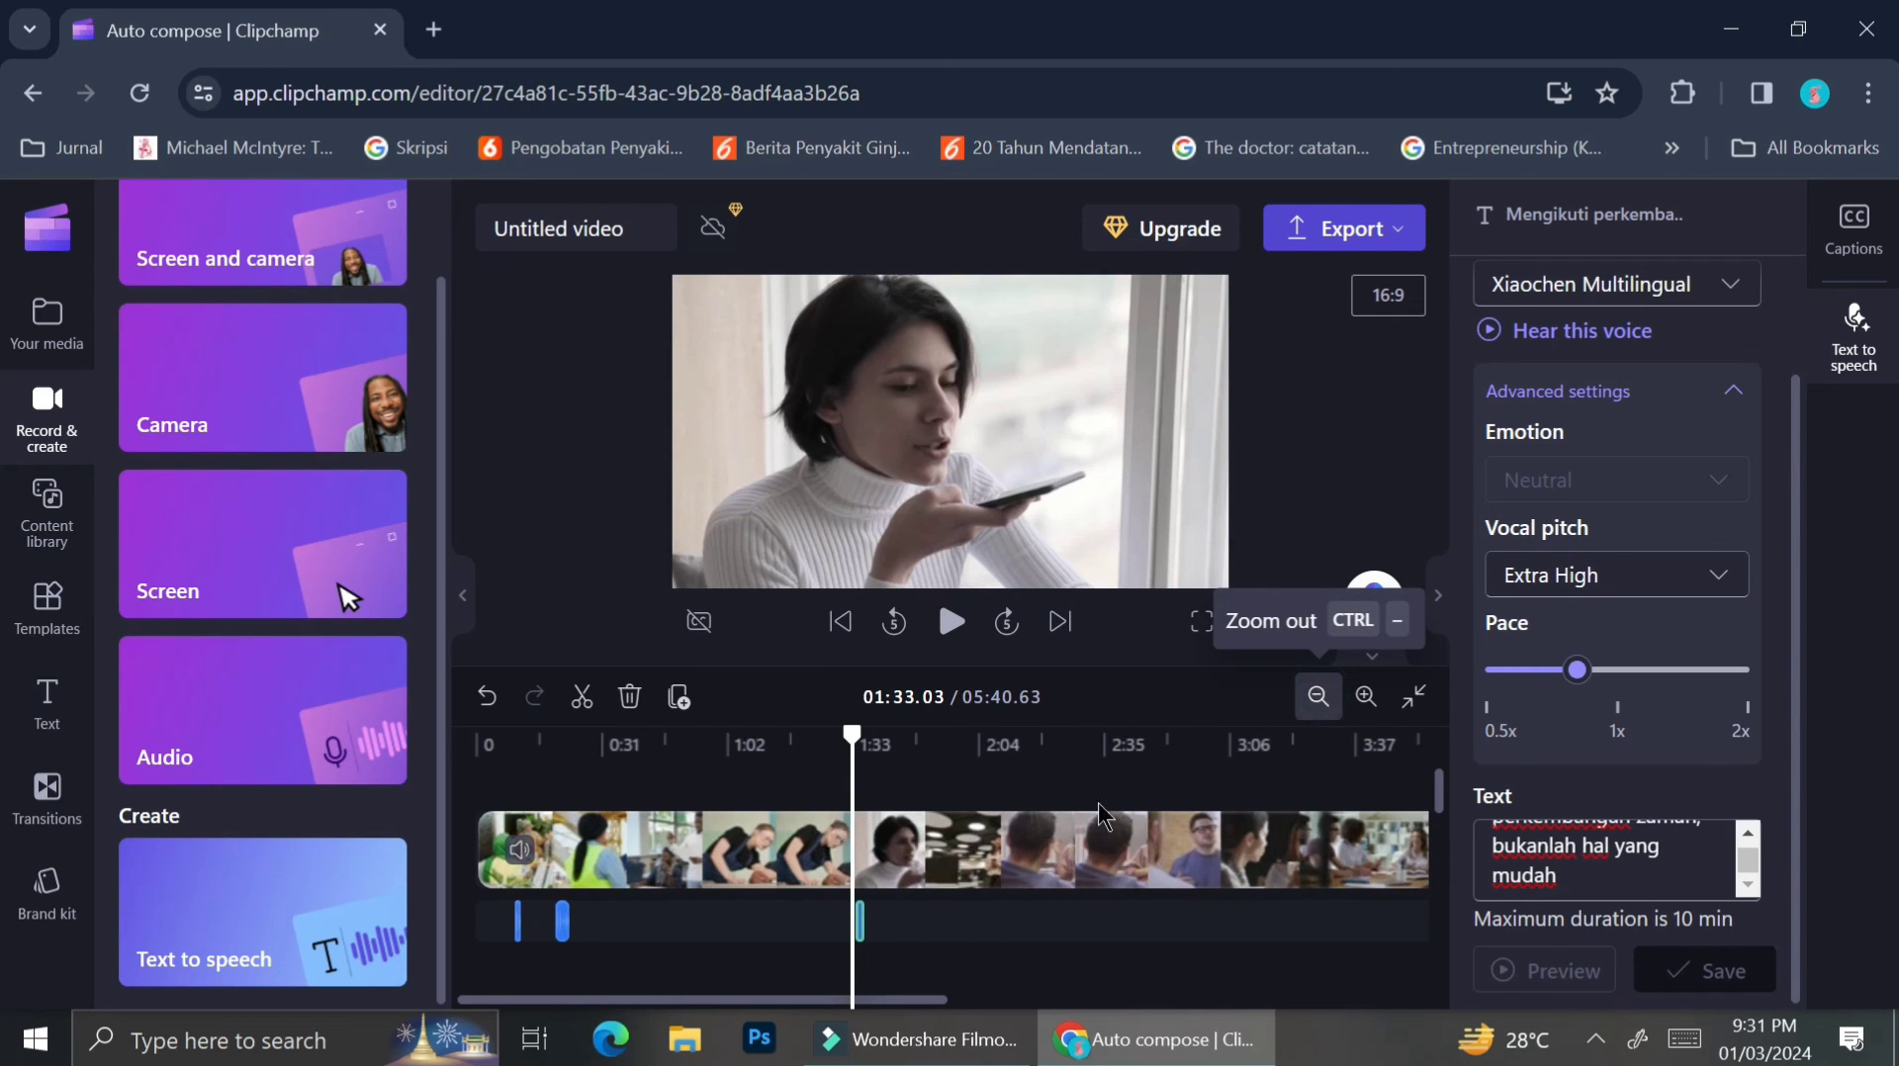